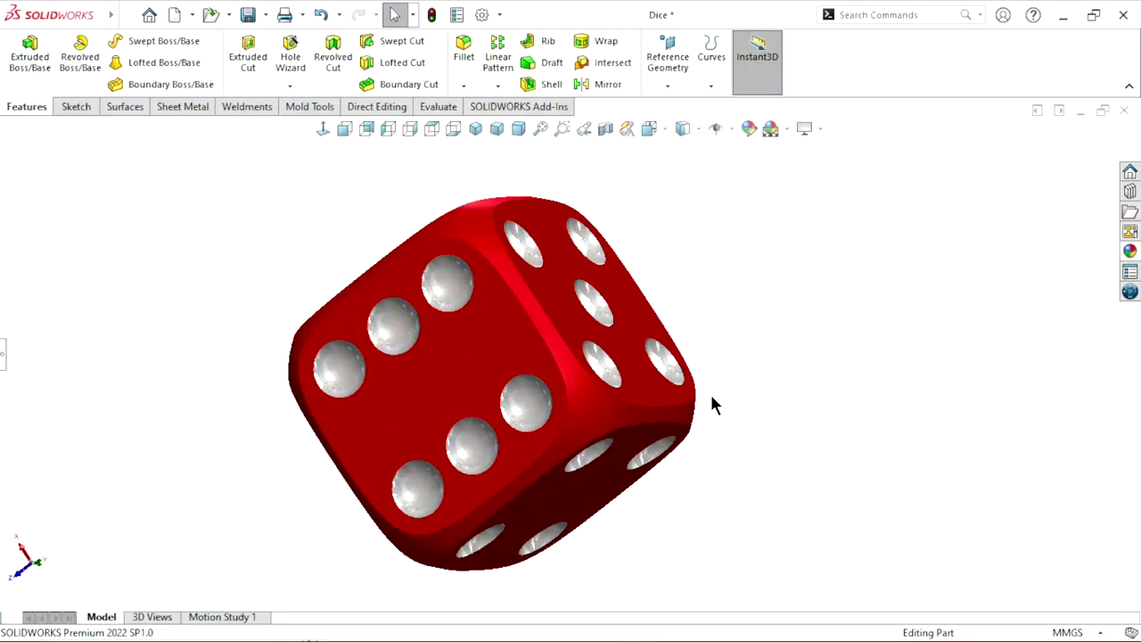
Orbit the red Dice model to show its 6, 4, 1 and 3 faces.
mouse_move(712, 395)
middle_mouse_down()
mouse_move(655, 466)
mouse_move(591, 255)
mouse_move(595, 234)
mouse_move(733, 425)
mouse_move(746, 247)
mouse_move(662, 226)
mouse_move(733, 387)
middle_mouse_up()
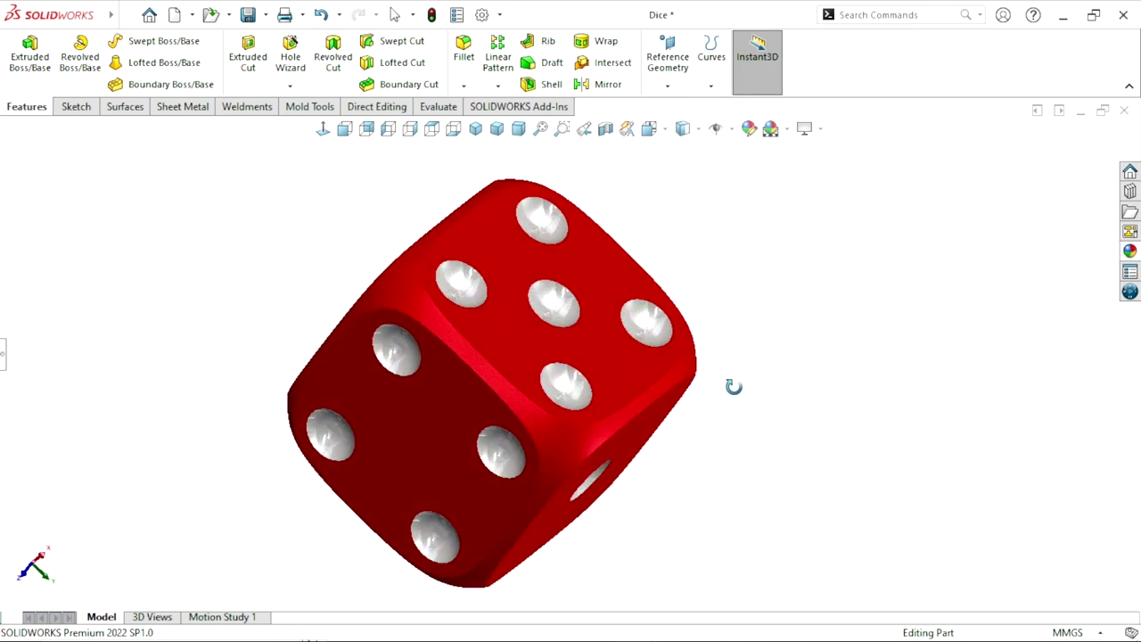
mouse_move(800, 400)
middle_mouse_down()
mouse_move(773, 378)
mouse_move(758, 384)
middle_mouse_up()
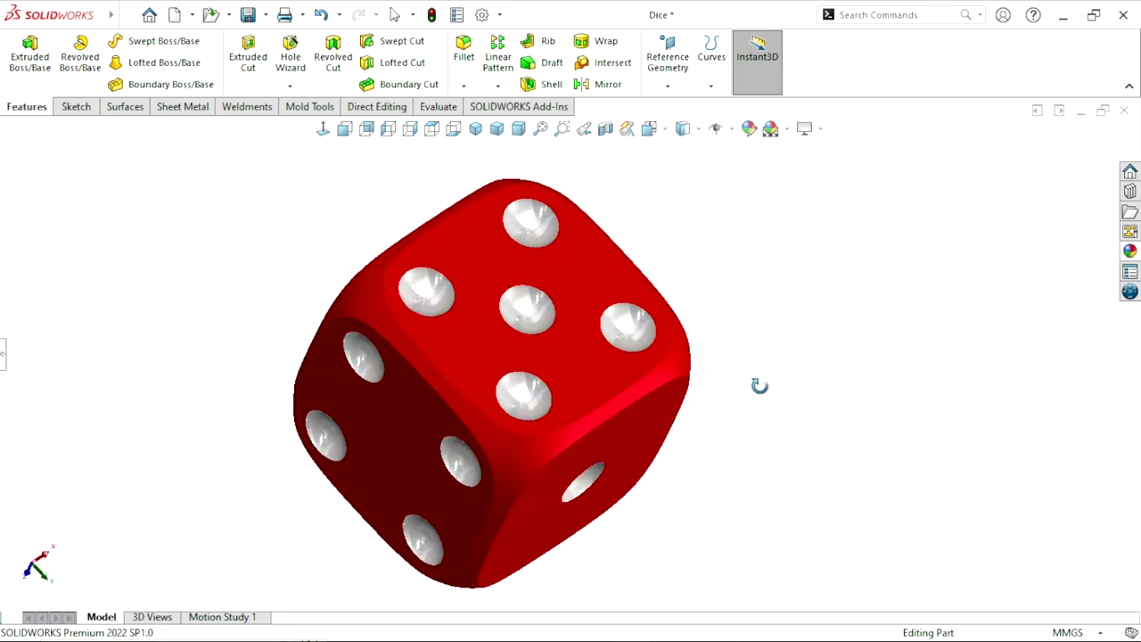
mouse_move(708, 440)
middle_mouse_down()
mouse_move(797, 324)
mouse_move(775, 383)
mouse_move(657, 452)
mouse_move(720, 401)
middle_mouse_up()
scroll(736, 374, "up", 3)
scroll(721, 342, "down", 2)
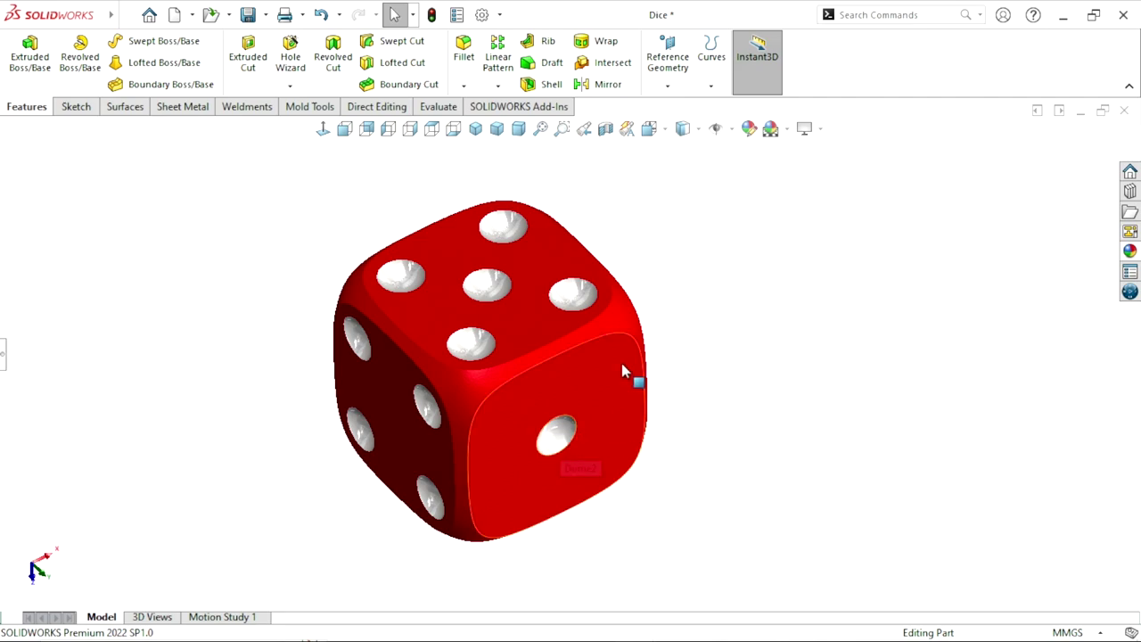
middle_click_drag(489, 369, 632, 377)
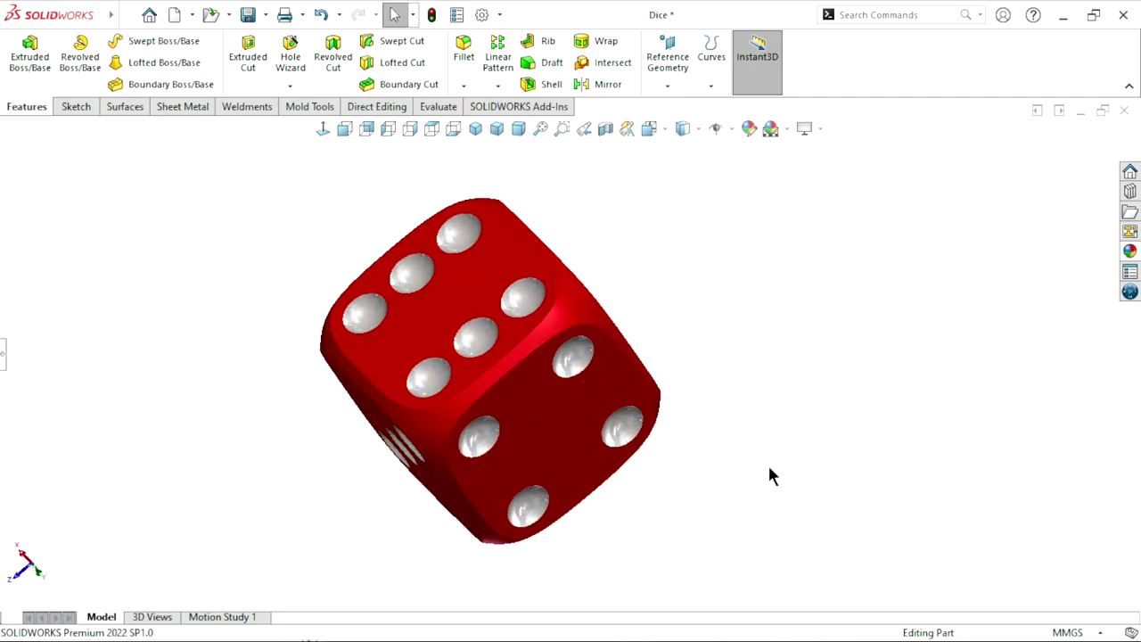
mouse_move(769, 476)
middle_mouse_down()
mouse_move(684, 329)
mouse_move(623, 400)
middle_mouse_up()
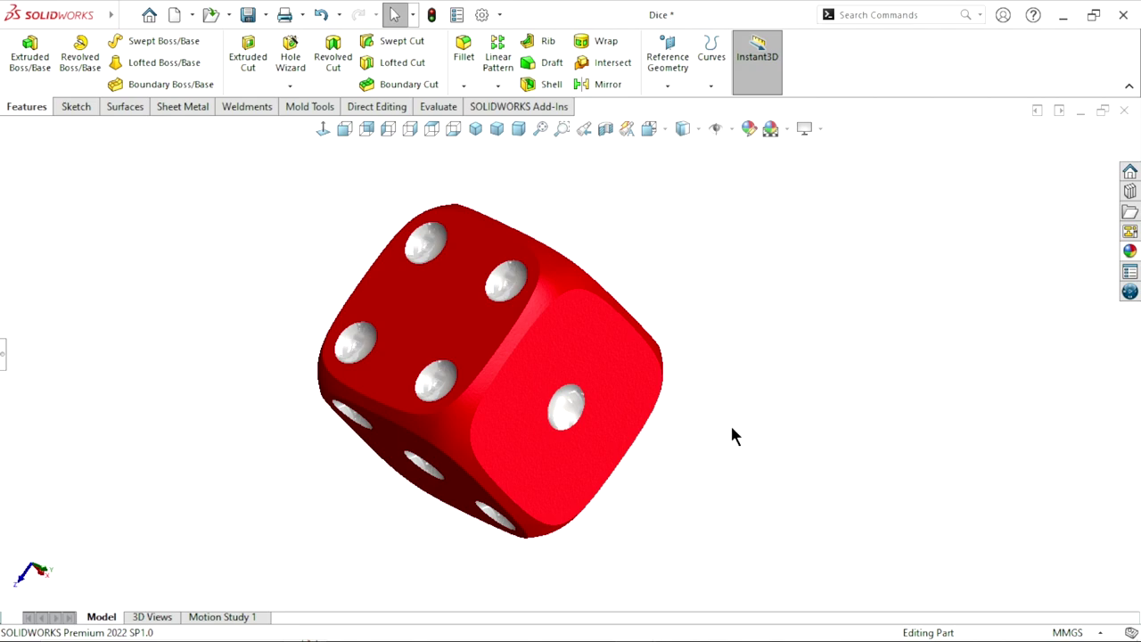
mouse_move(731, 436)
middle_mouse_down()
mouse_move(683, 258)
mouse_move(738, 368)
middle_mouse_up()
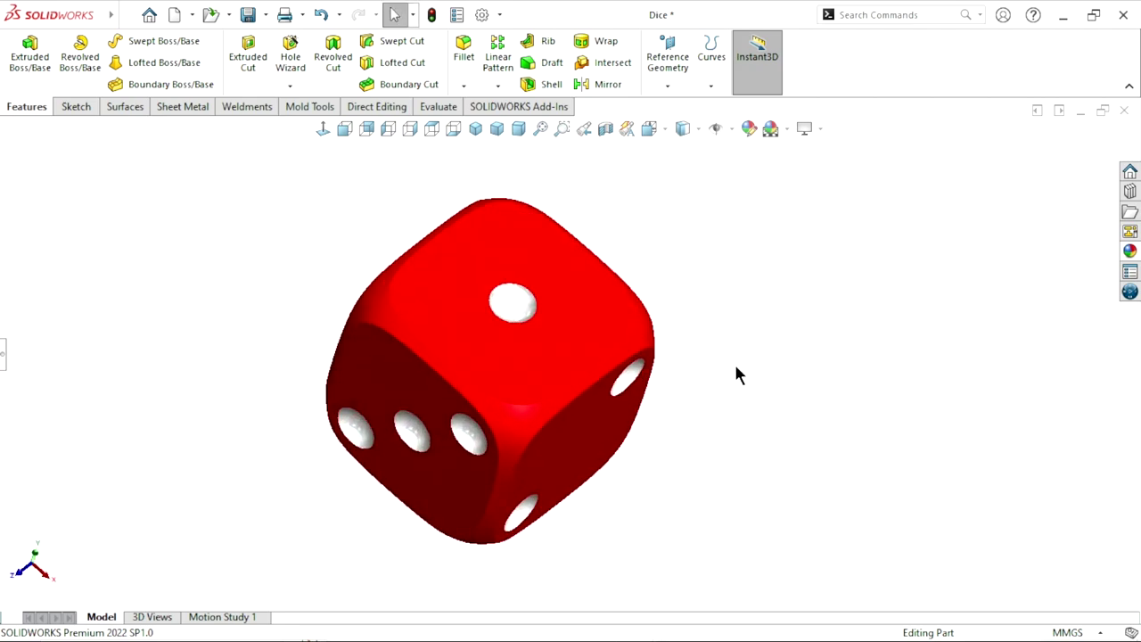
mouse_move(764, 402)
middle_mouse_down()
mouse_move(775, 369)
mouse_move(731, 422)
mouse_move(598, 386)
mouse_move(716, 418)
mouse_move(695, 443)
middle_mouse_up()
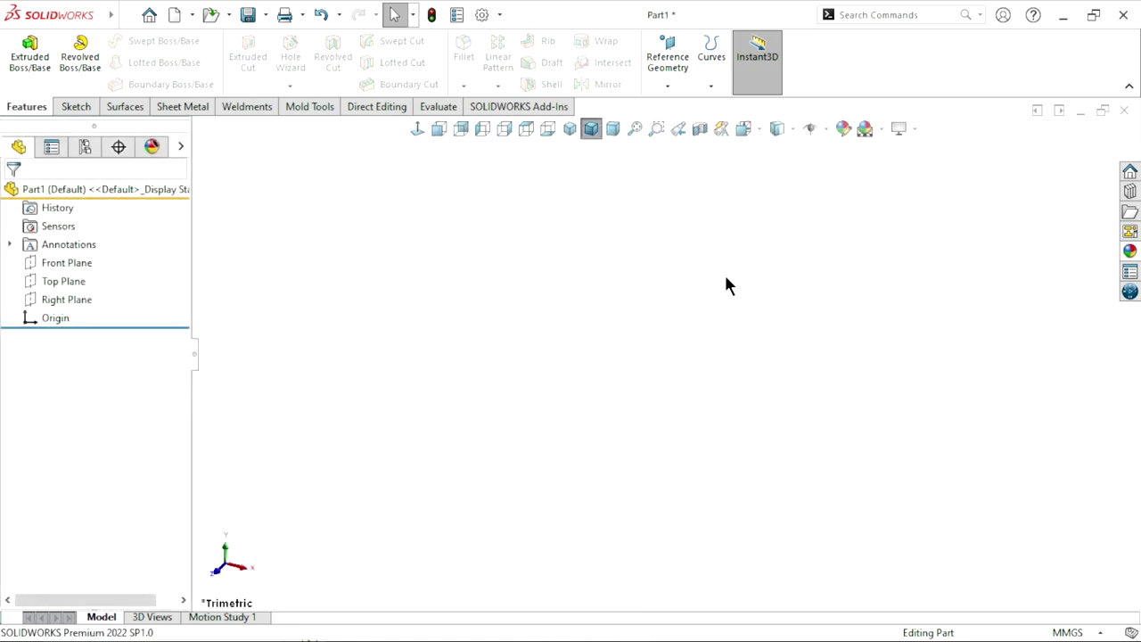
Start a sketch on the Top Plane using the Corner Rectangle tool.
left_click(65, 278)
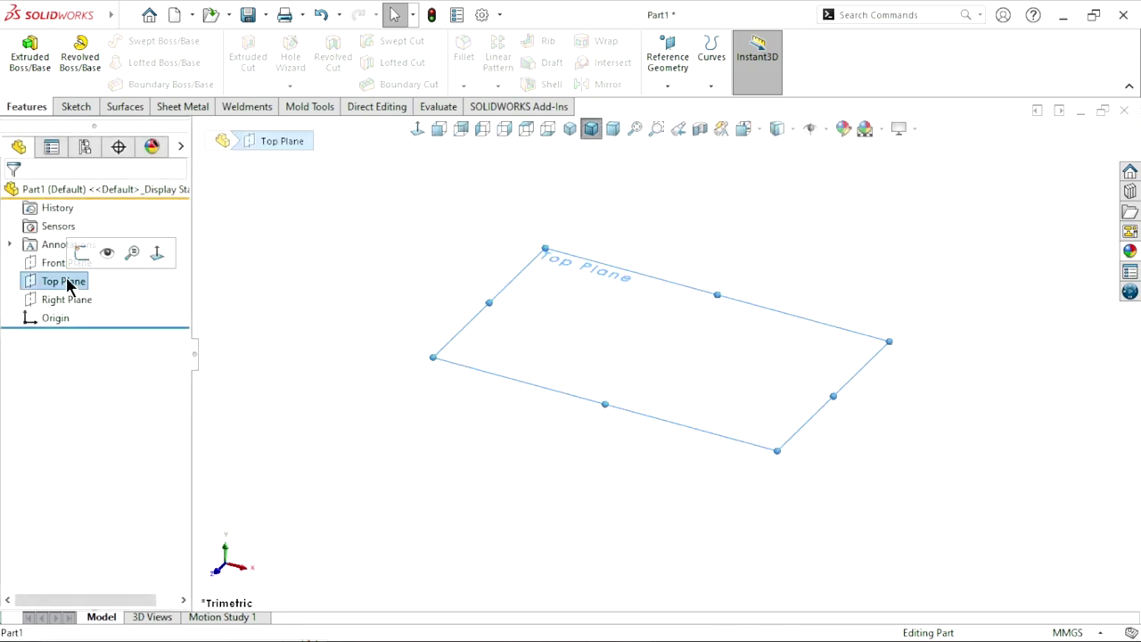
left_click(80, 258)
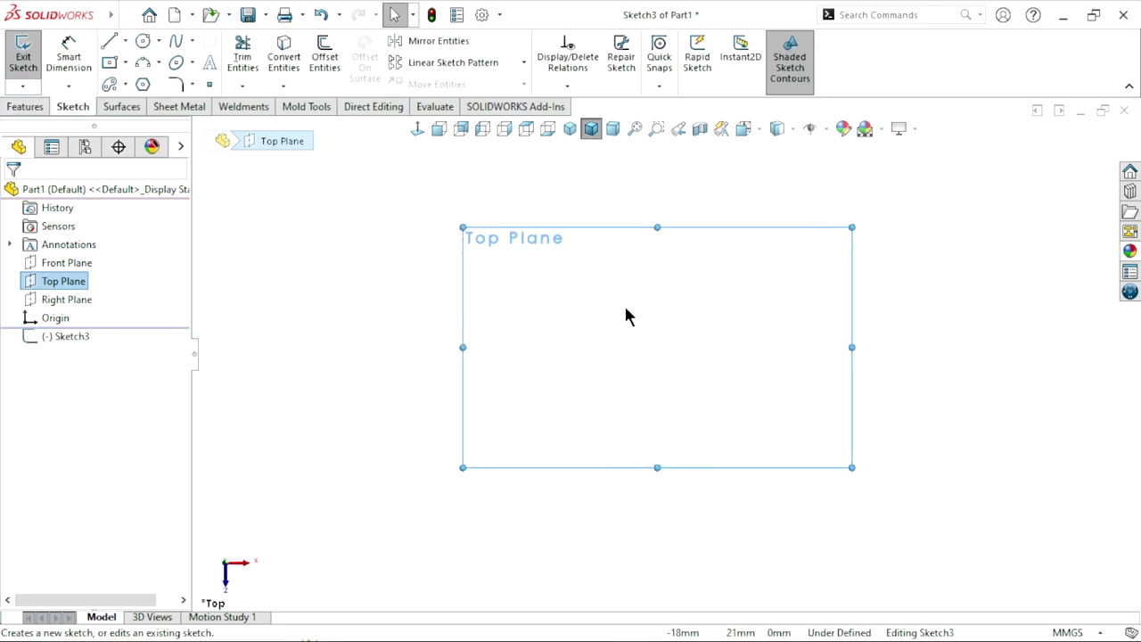
left_click(126, 63)
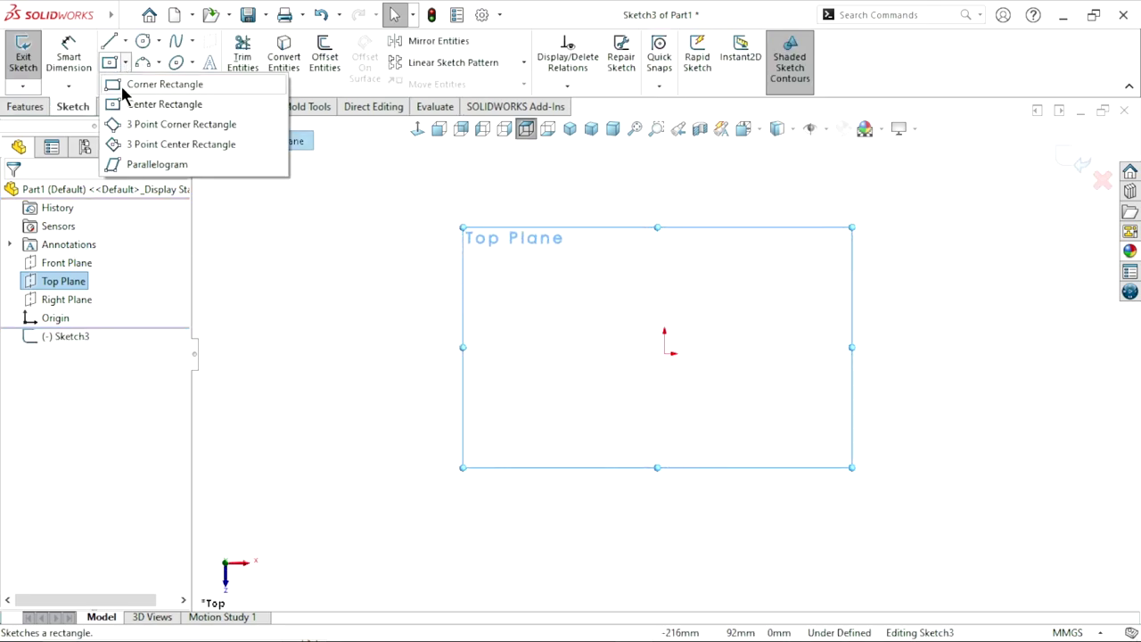
left_click(143, 81)
Draw a corner rectangle from the origin up and to the left, then exit the tool.
left_click(664, 353)
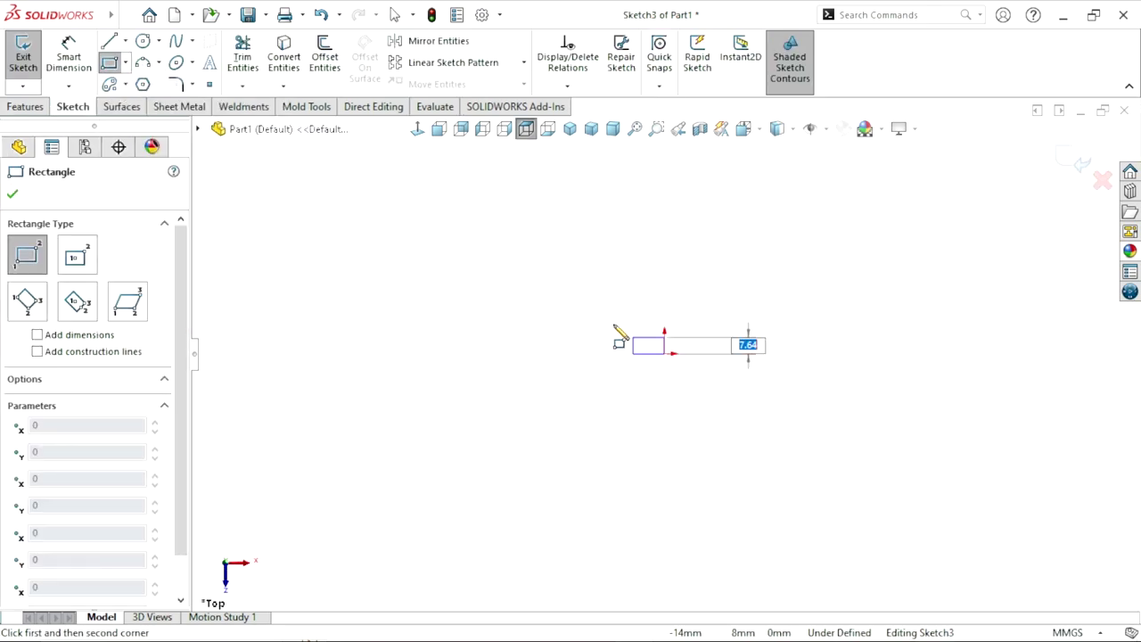
left_click(505, 194)
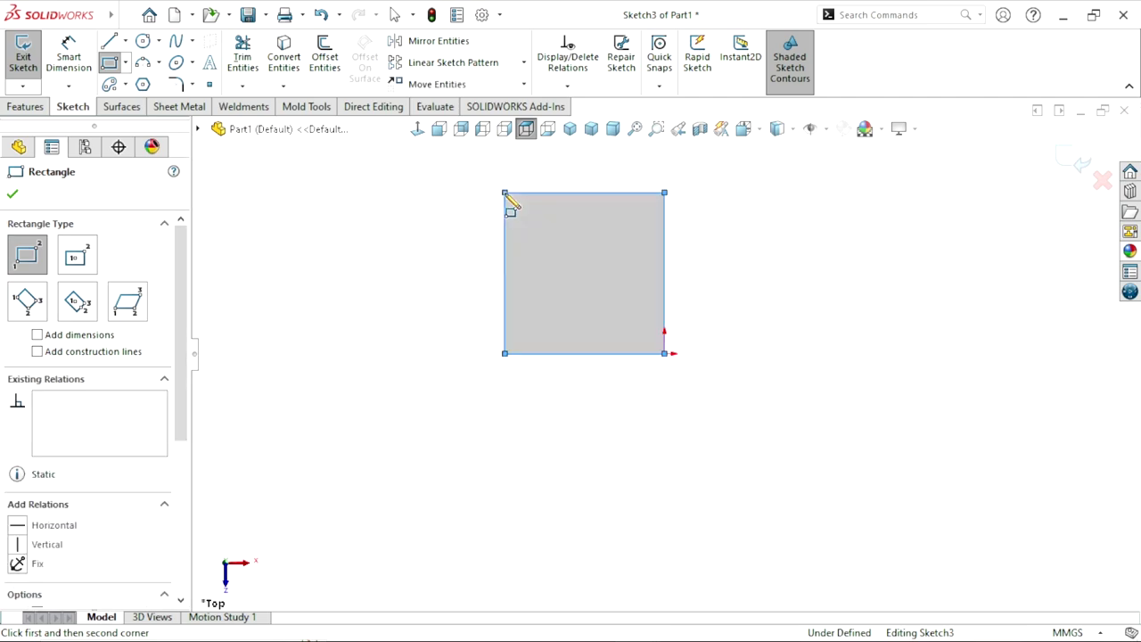
right_click(706, 337)
left_click(738, 343)
scroll(657, 348, "down", 2)
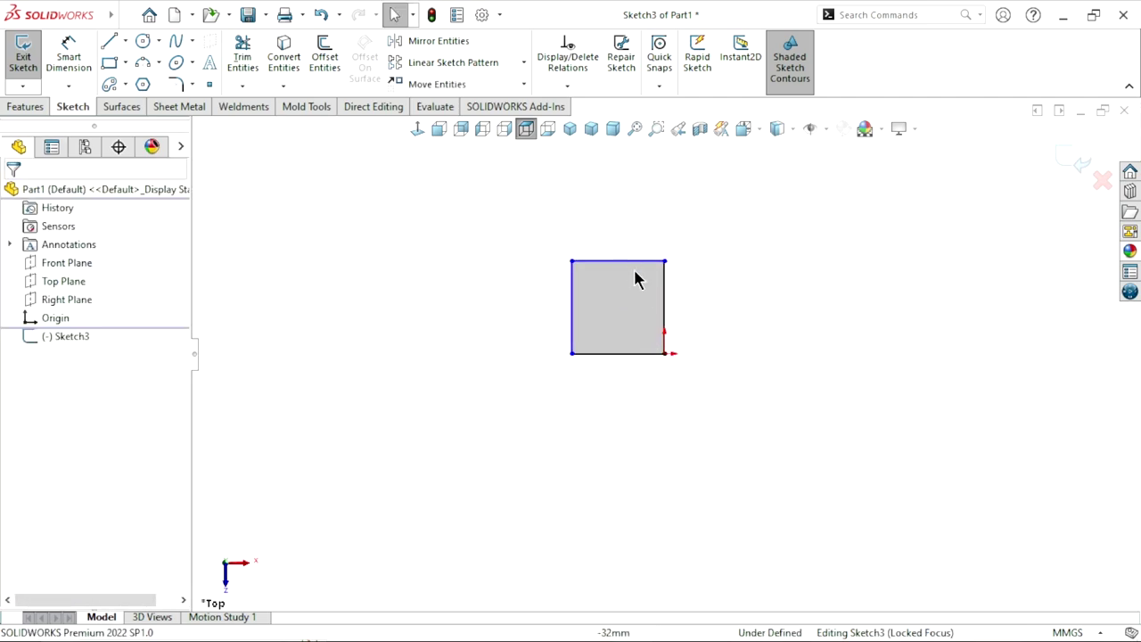
scroll(634, 276, "up", 3)
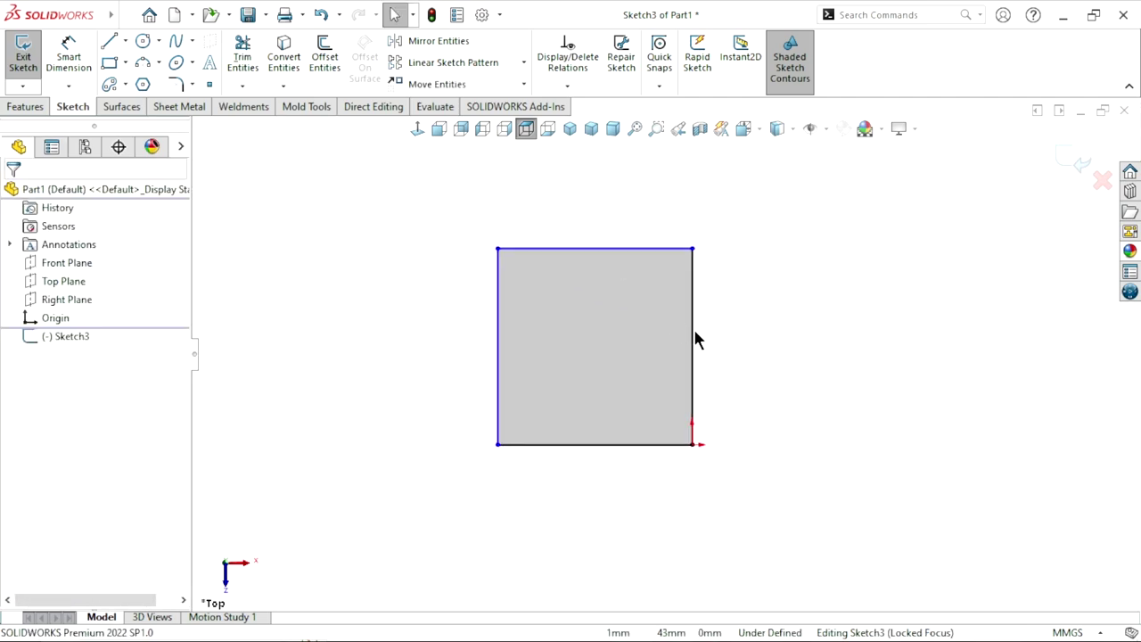
Add an Equal relation between the rectangle's top and left lines.
left_click(546, 248)
left_click(499, 295)
left_click(497, 295, "ctrl")
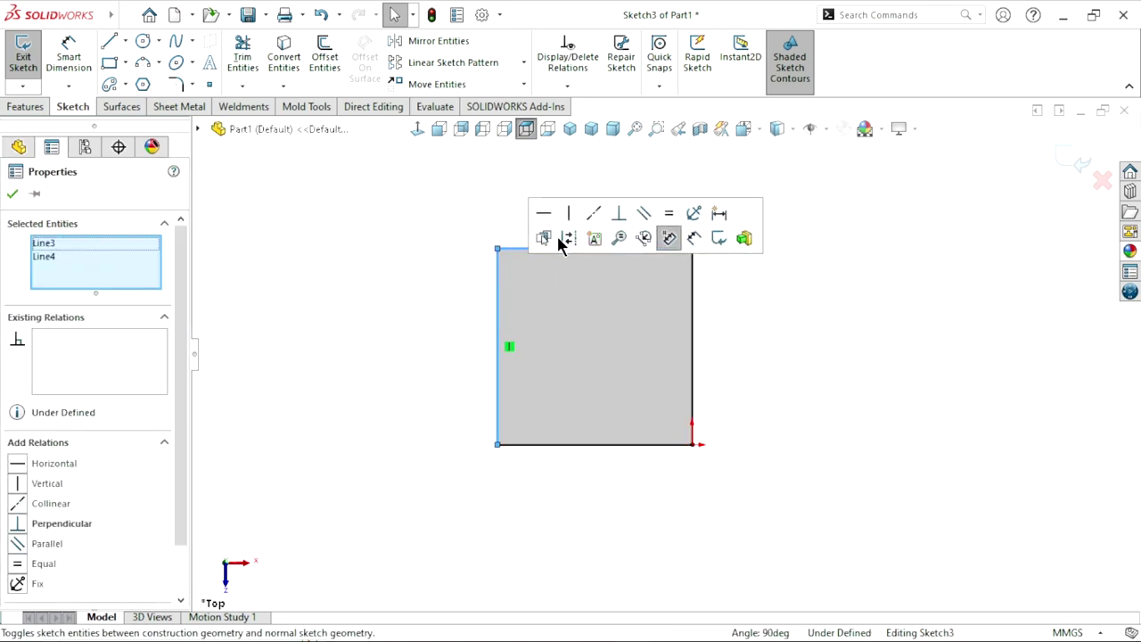
left_click(670, 214)
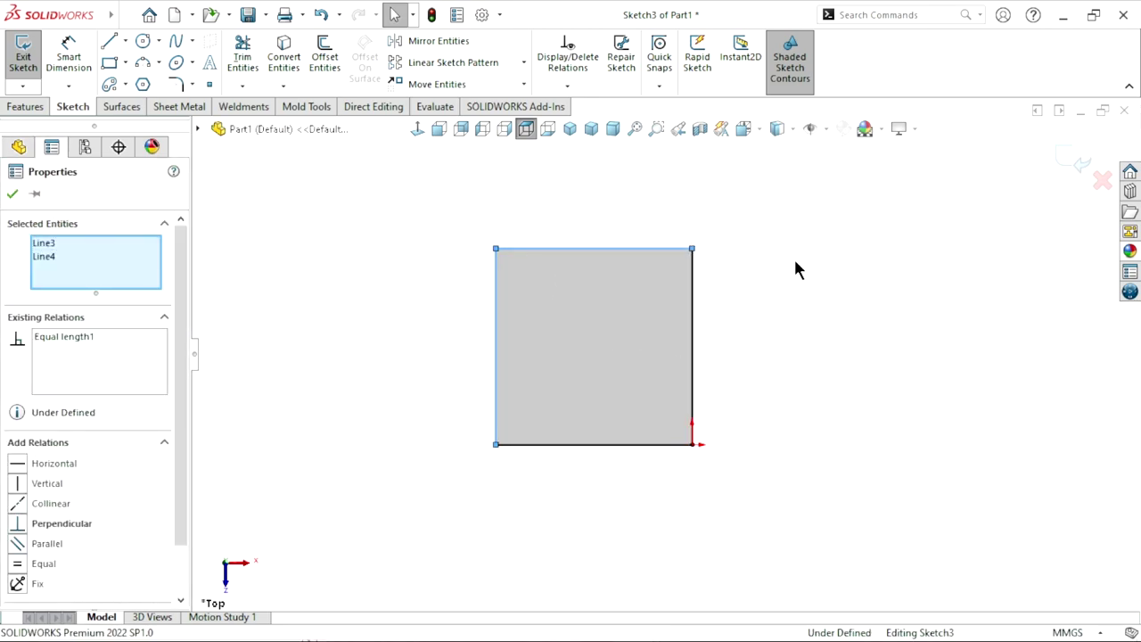
right_click_drag(794, 265, 855, 265)
mouse_move(779, 332)
right_mouse_down()
mouse_move(783, 306)
mouse_move(745, 247)
right_mouse_up()
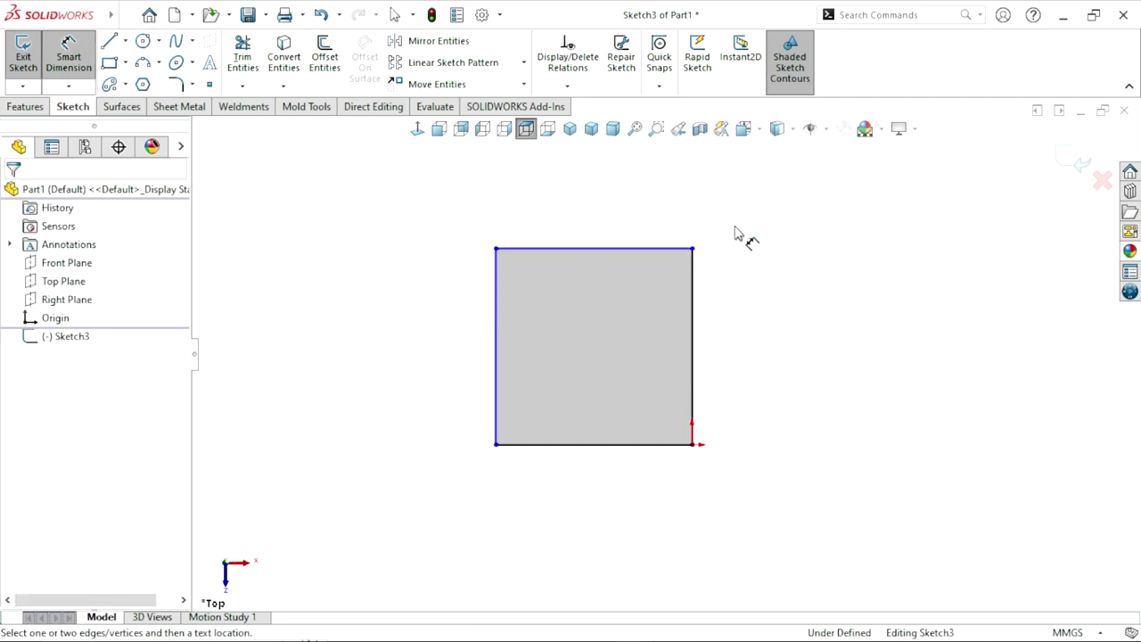
Dimension the top line to 6 mm, fully defining the square.
left_click(563, 249)
left_click(581, 217)
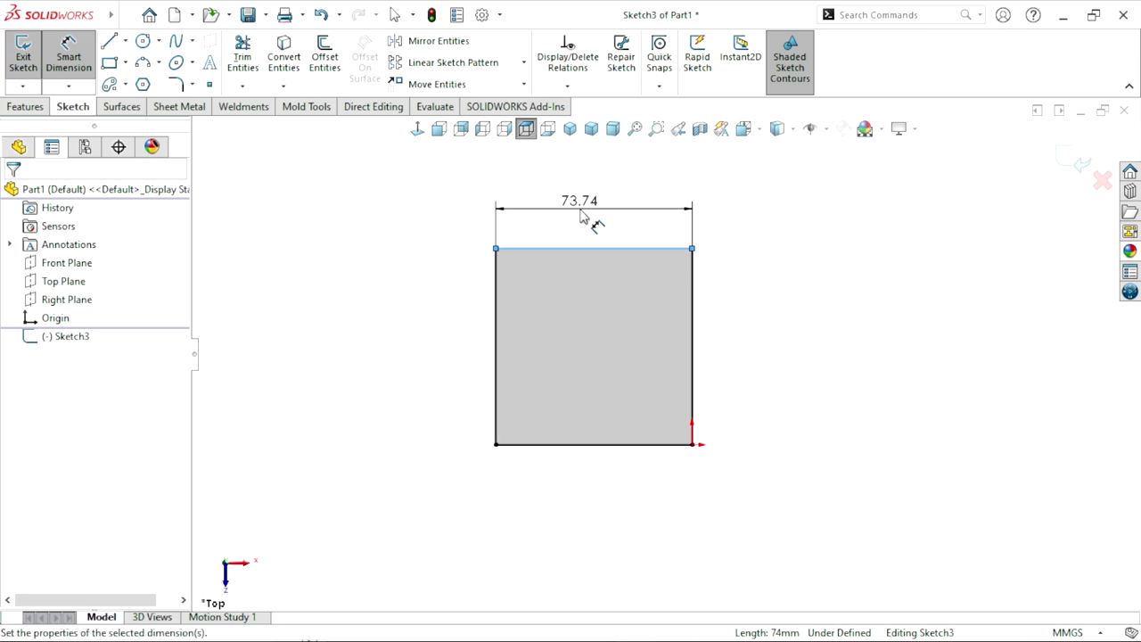
type("6")
left_click(510, 186)
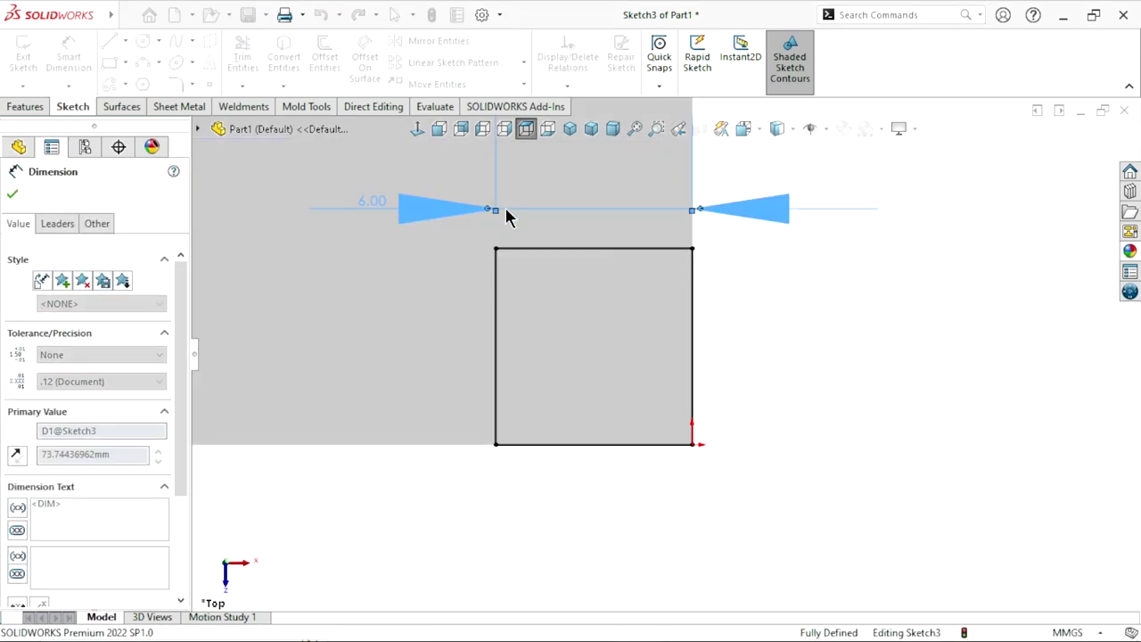
scroll(722, 373, "down", 1)
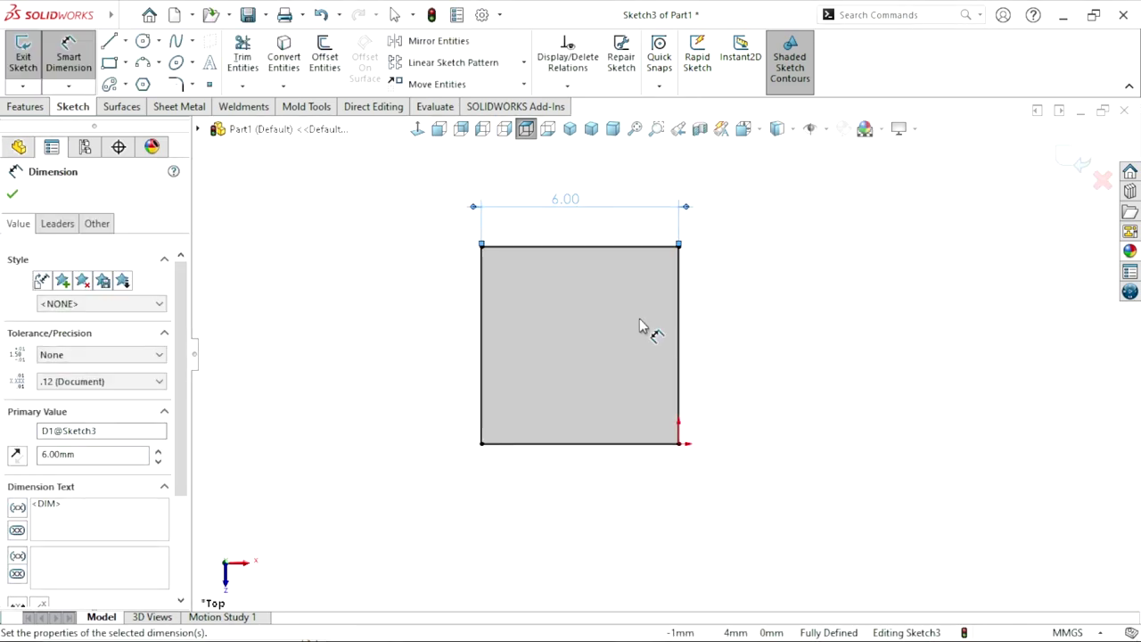
scroll(667, 326, "up", 2)
scroll(678, 330, "down", 2)
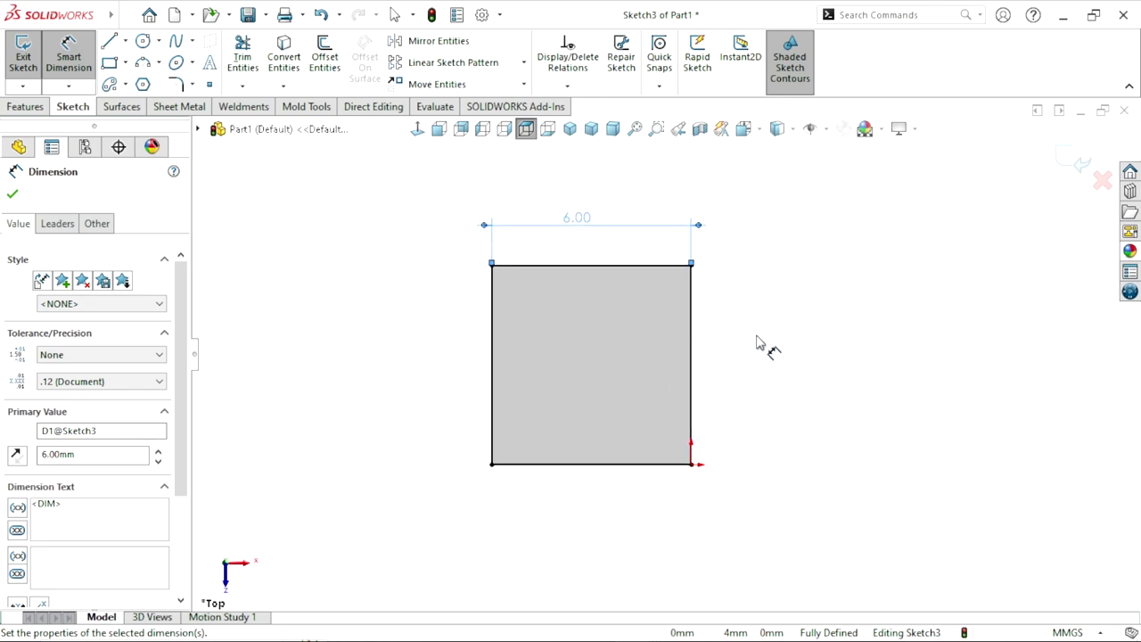
left_click(13, 195)
Extrude the square with a Blind depth of 6 mm to create Boss-Extrude2.
left_click(24, 107)
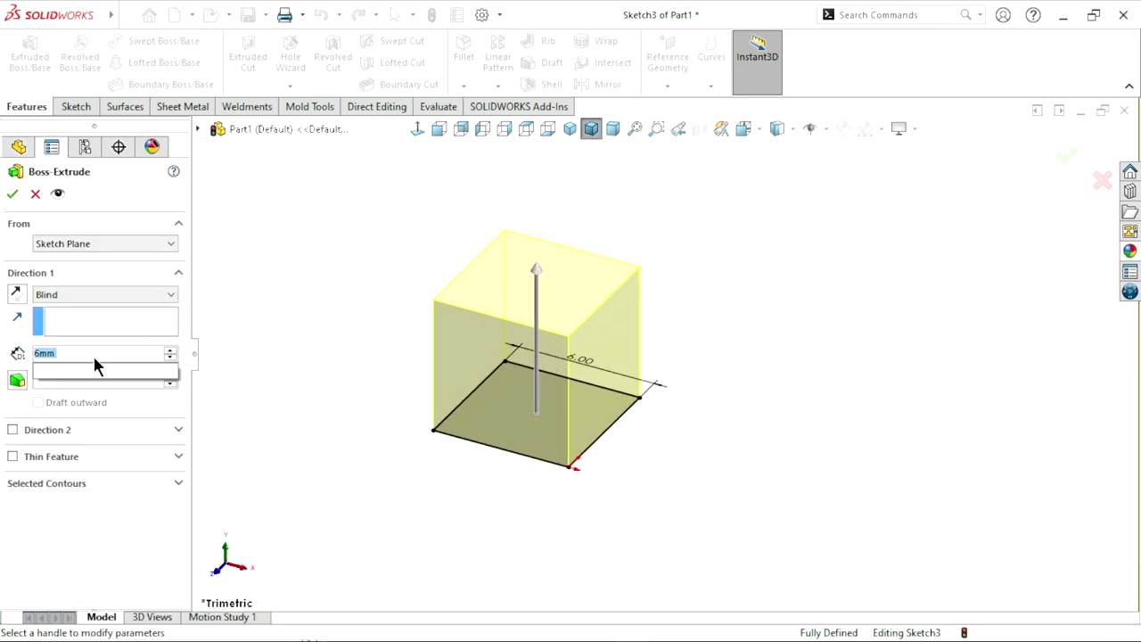
left_click(13, 194)
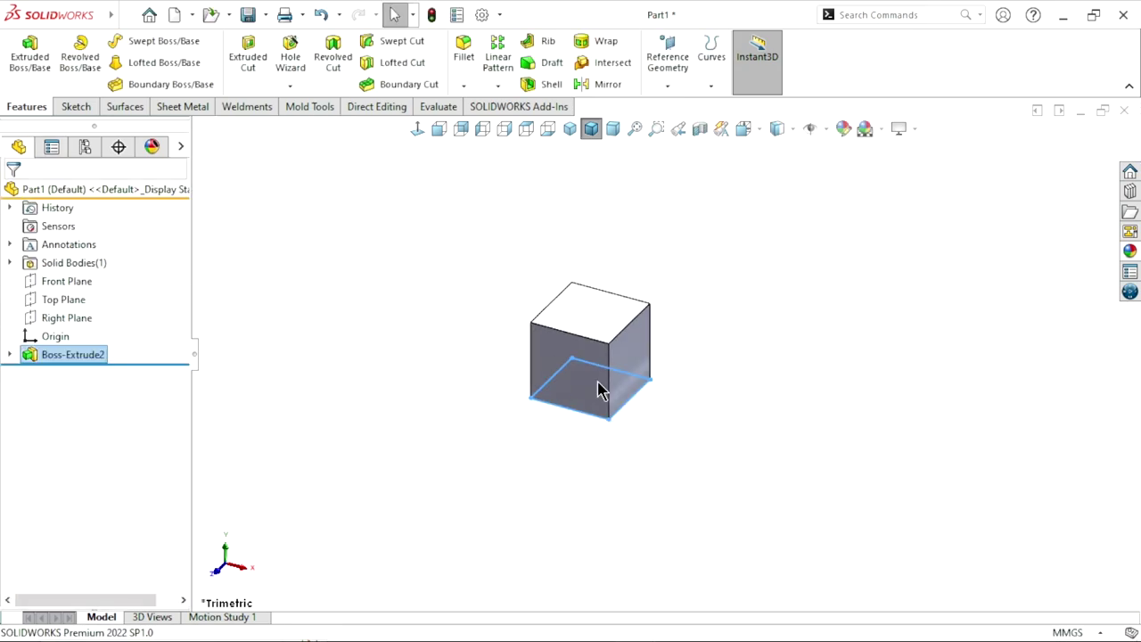
mouse_move(599, 390)
middle_mouse_down()
mouse_move(512, 352)
mouse_move(507, 311)
mouse_move(454, 318)
mouse_move(481, 294)
middle_mouse_up()
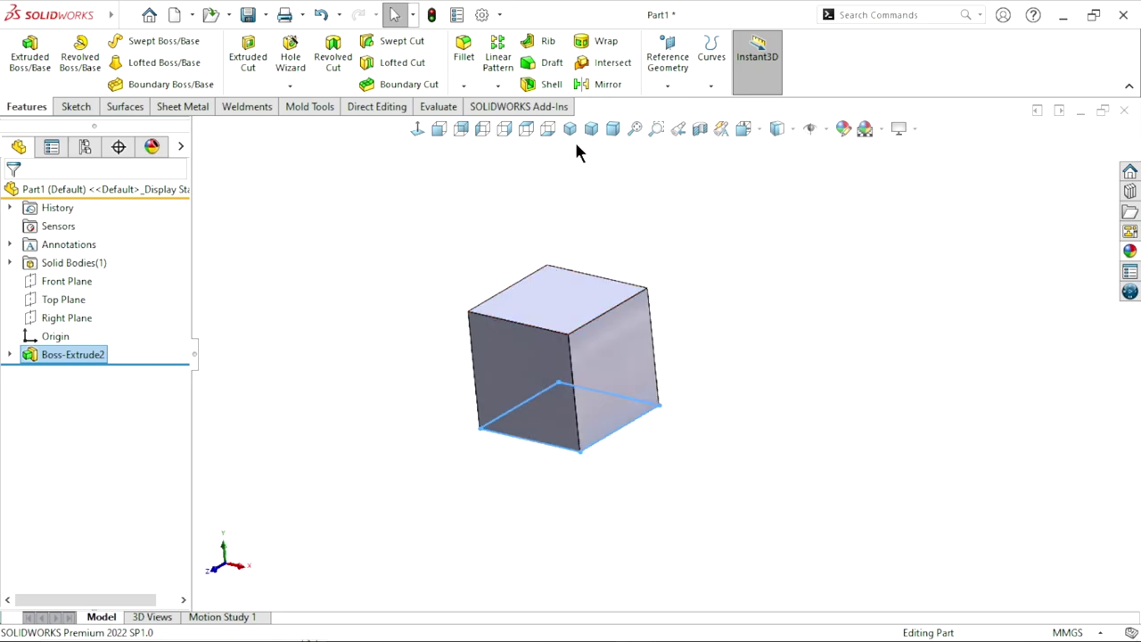
In isometric view, select the cube's vertical edge and its top-left and front top edges for a fillet.
left_click(570, 128)
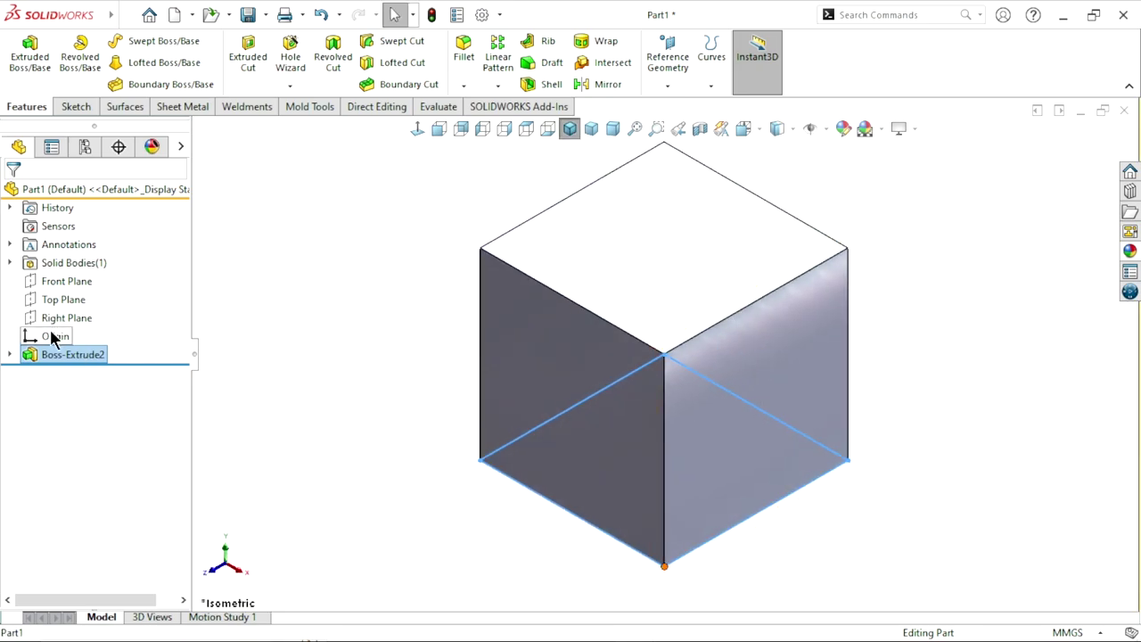
left_click(50, 331)
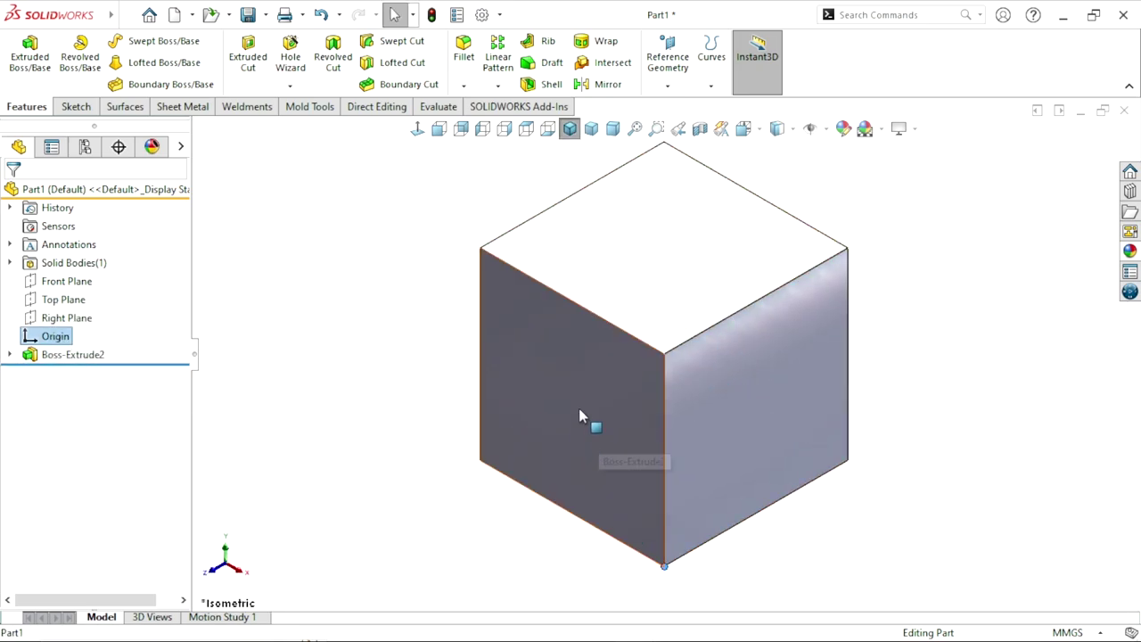
mouse_move(461, 394)
middle_mouse_down()
mouse_move(517, 306)
mouse_move(657, 321)
mouse_move(673, 428)
mouse_move(659, 466)
middle_mouse_up()
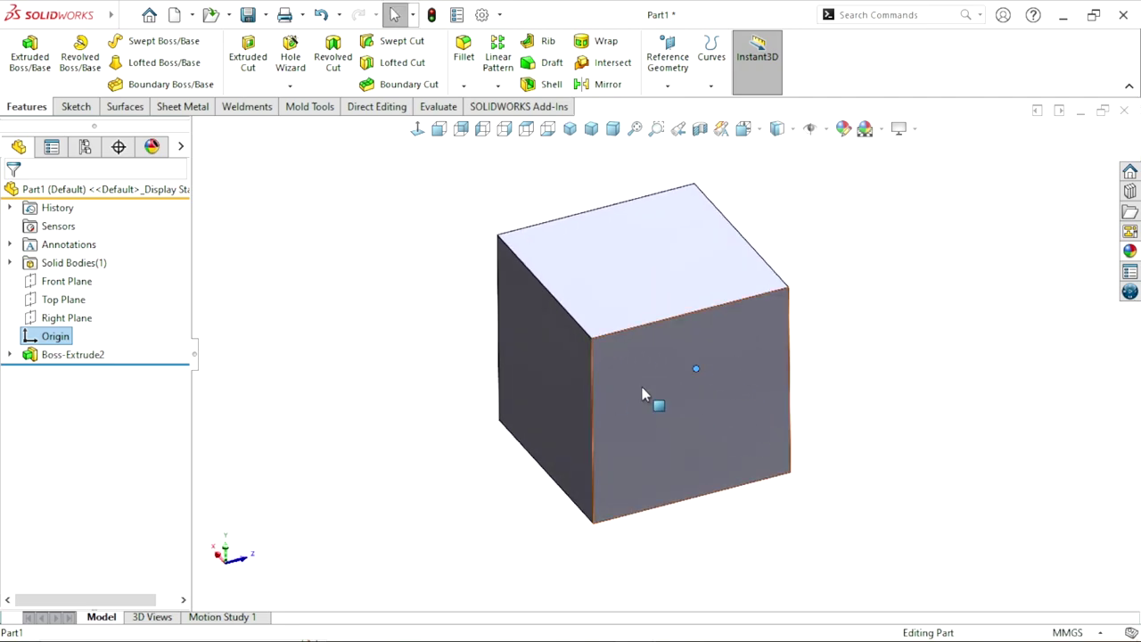
left_click(592, 416)
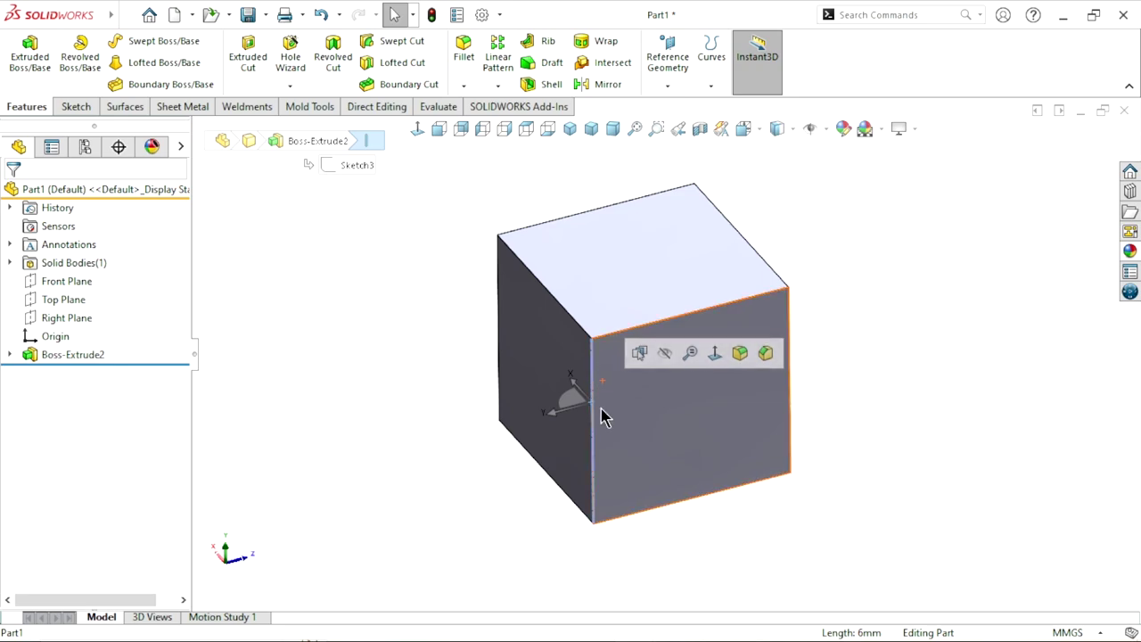
left_click(558, 305)
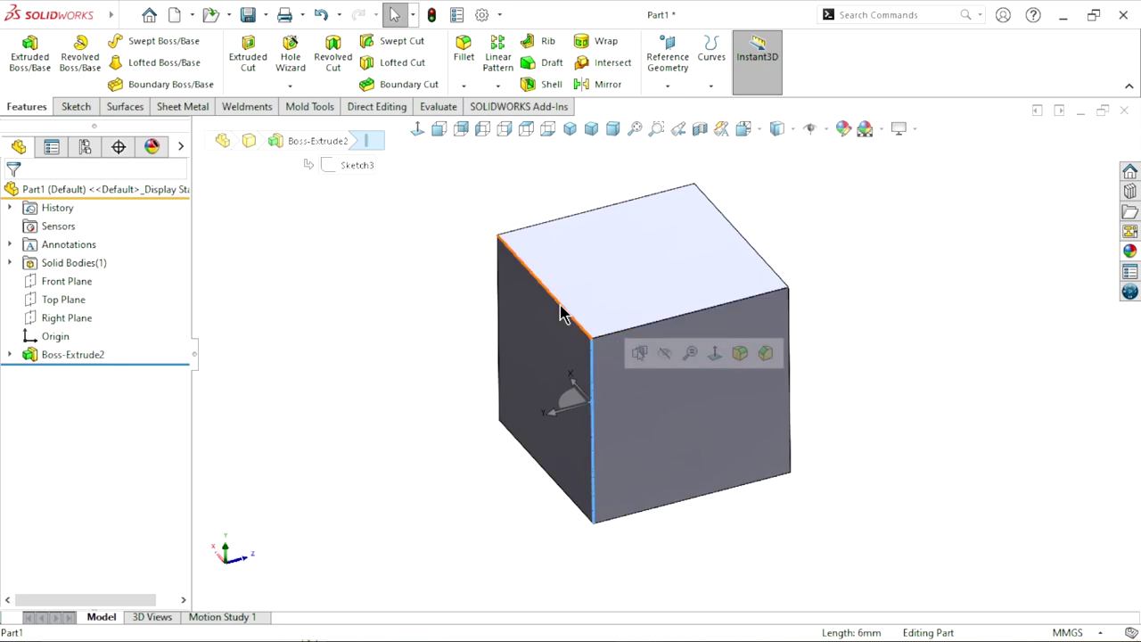
left_click(646, 331, "ctrl")
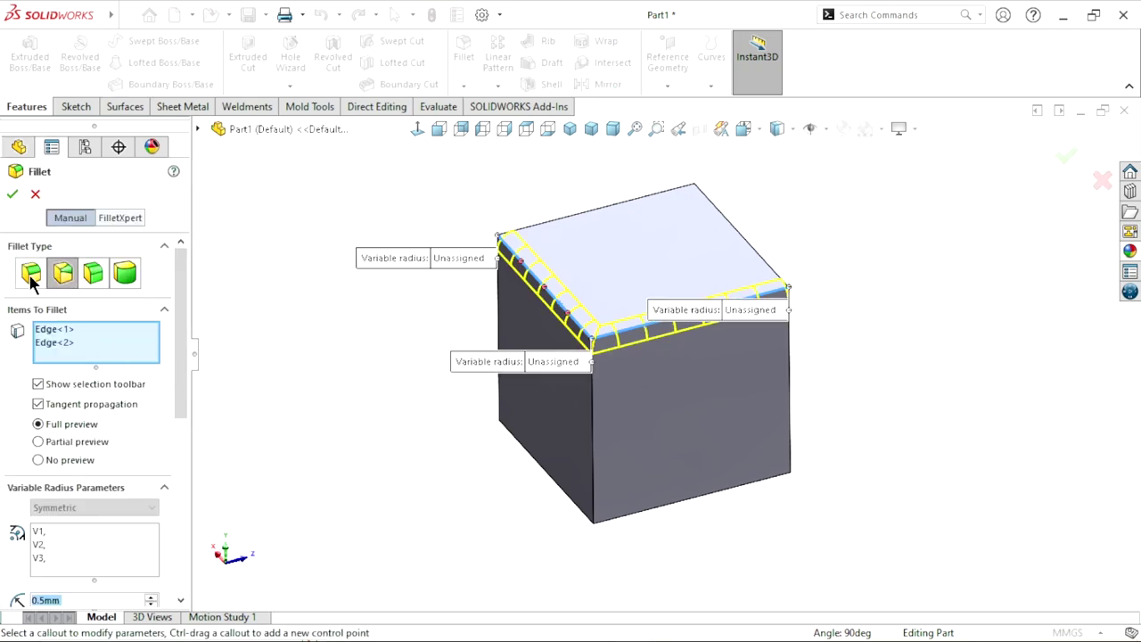
Set the fillet to Variable Size and clear all previously selected edges.
left_click(31, 273)
left_click(62, 274)
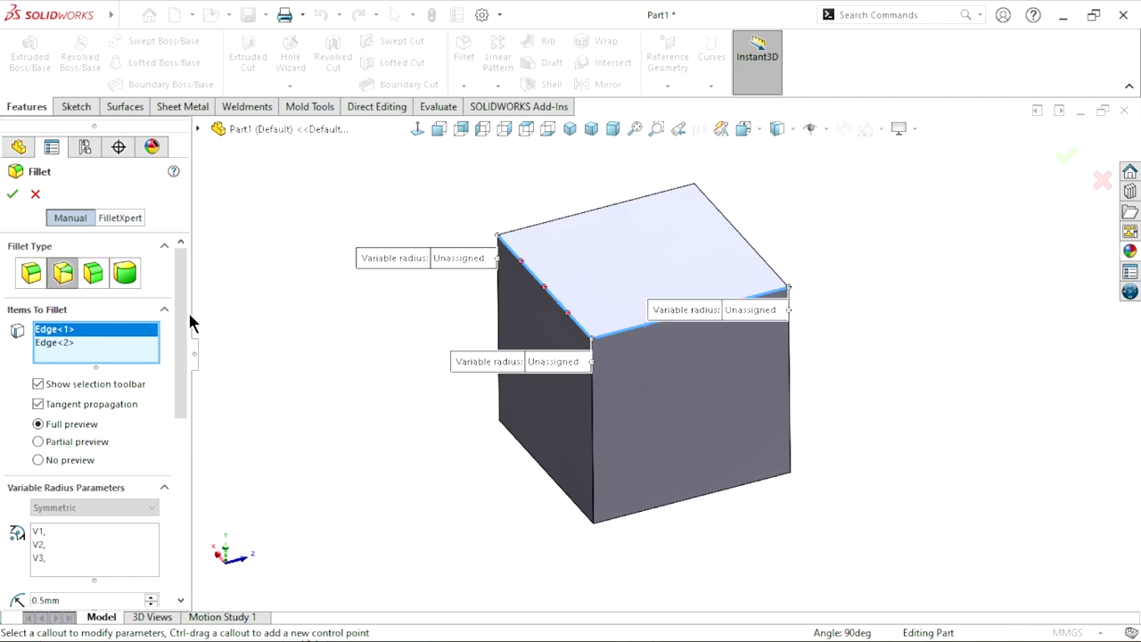
right_click(99, 336)
left_click(132, 345)
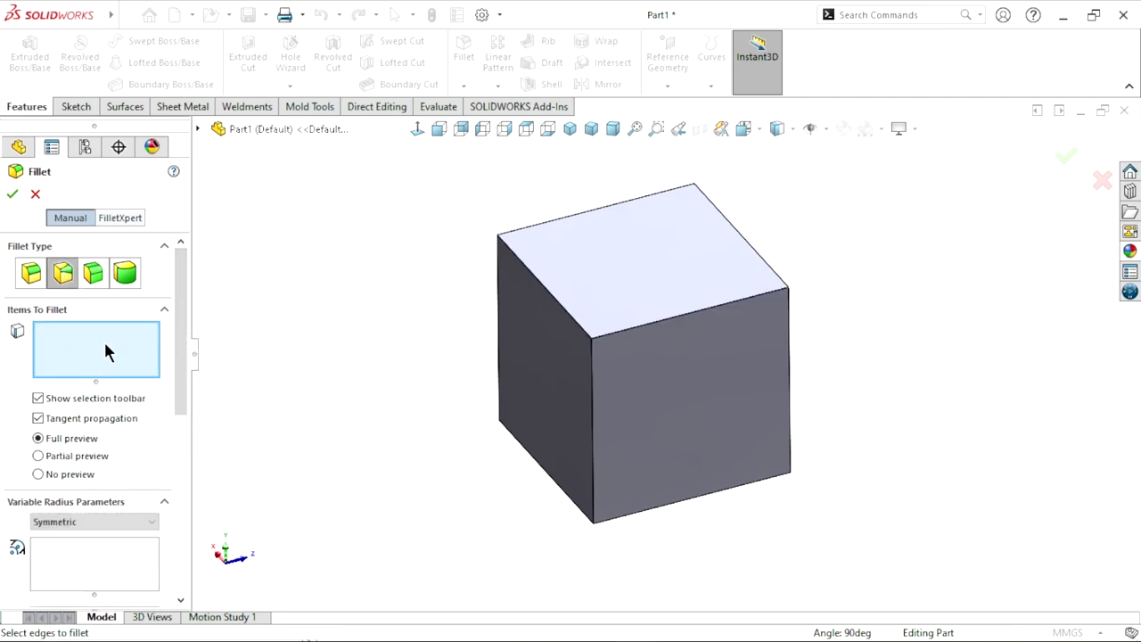
Select the left top, front top and vertical front edges, moving the vertex labels clear.
left_click(554, 301)
left_click(664, 319)
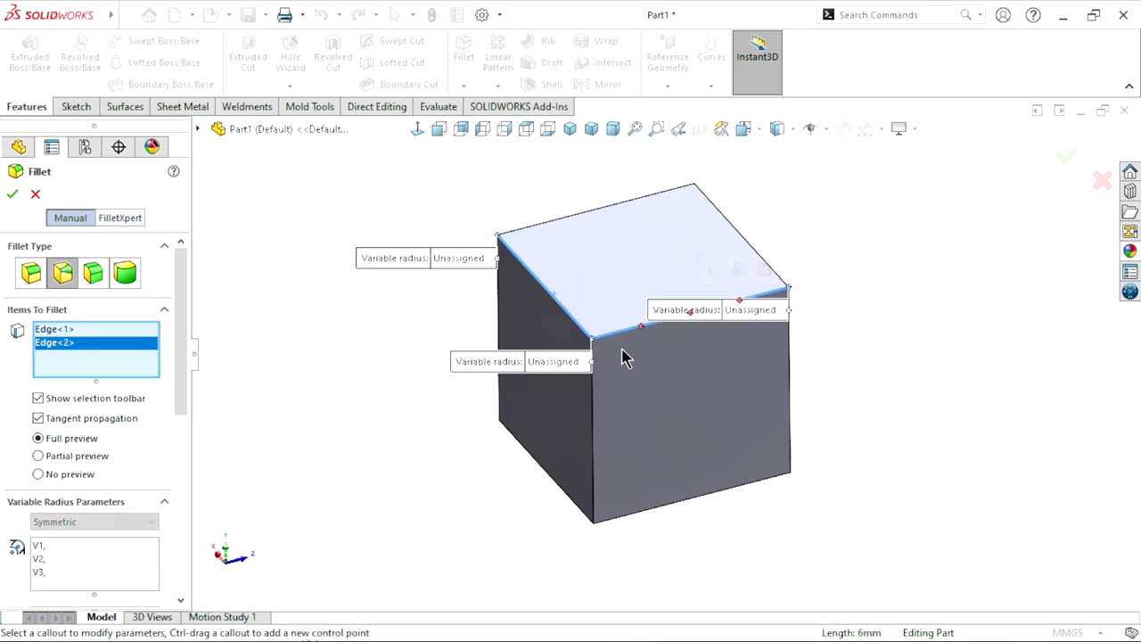
left_click(594, 421)
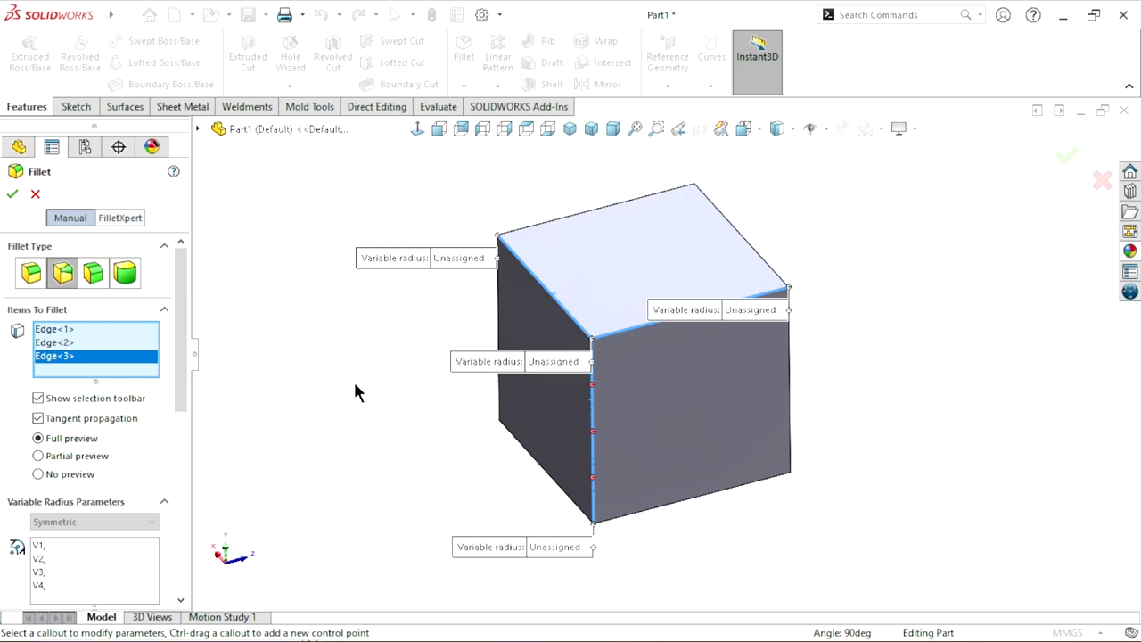
left_click_drag(534, 372, 396, 366)
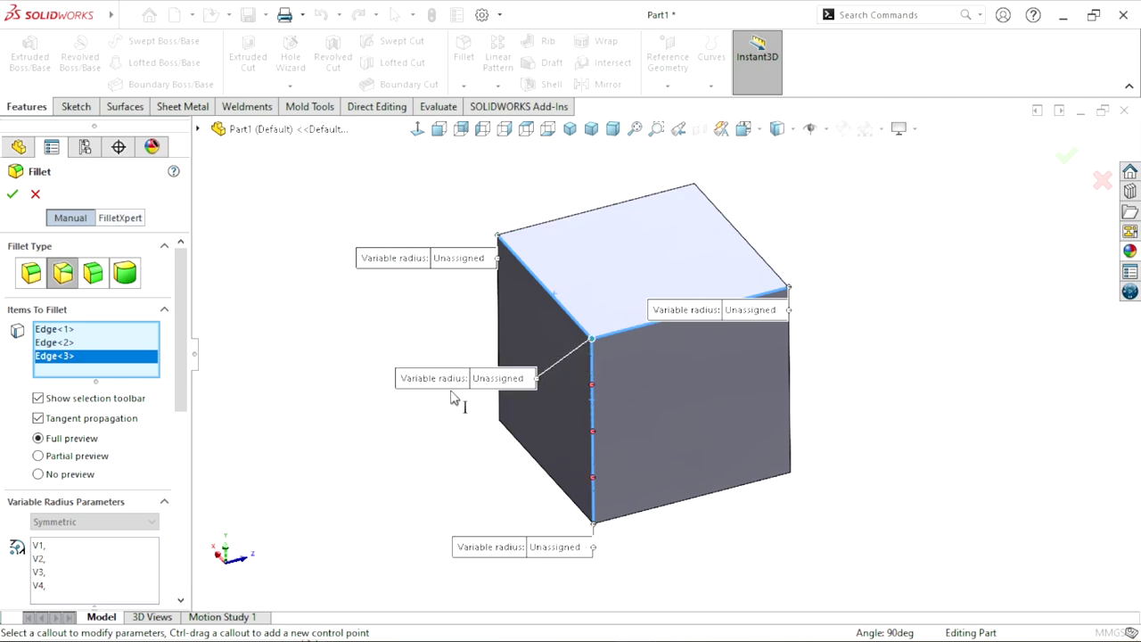
mouse_move(738, 312)
left_mouse_down()
mouse_move(809, 389)
mouse_move(886, 389)
left_mouse_up()
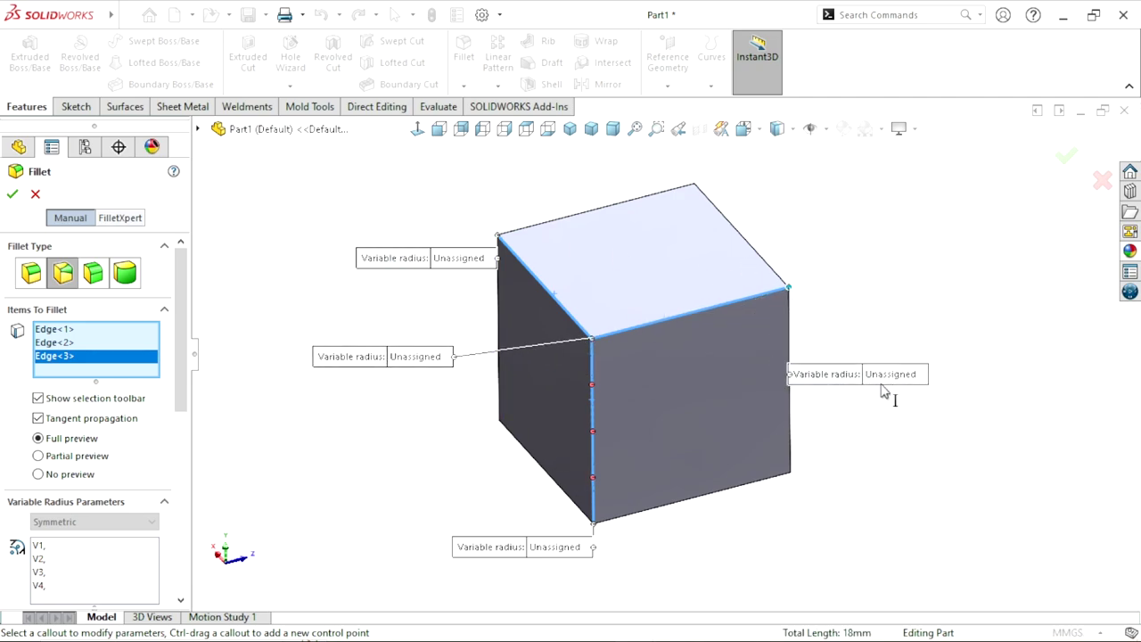
Assign a 0.5 mm radius to each of the four vertex callouts.
left_click(451, 267)
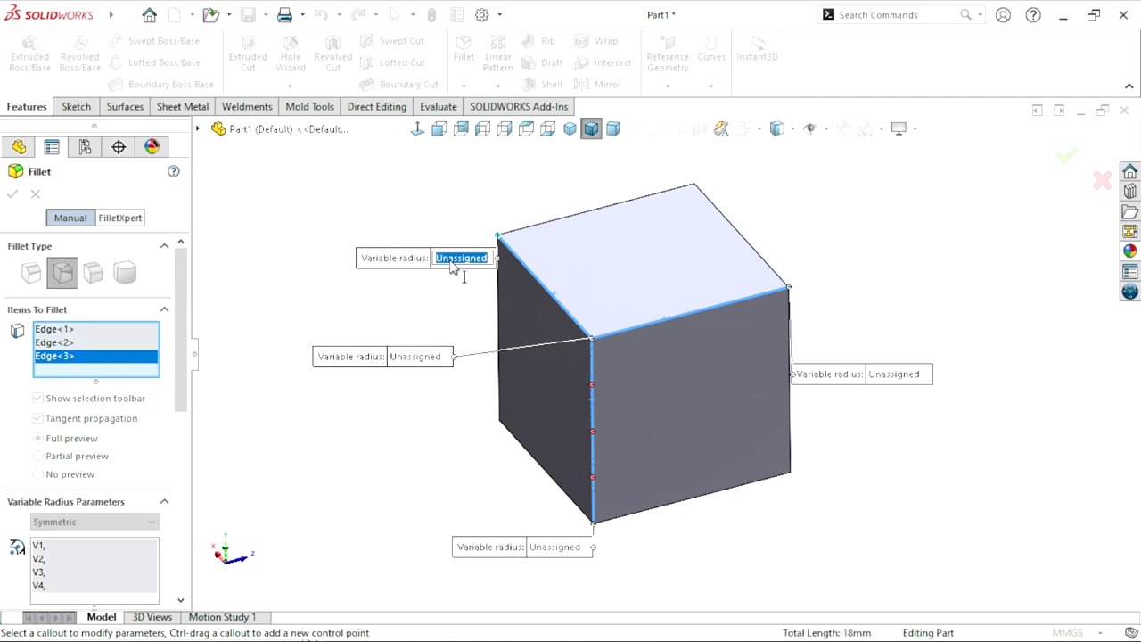
type("0.5")
key("Return")
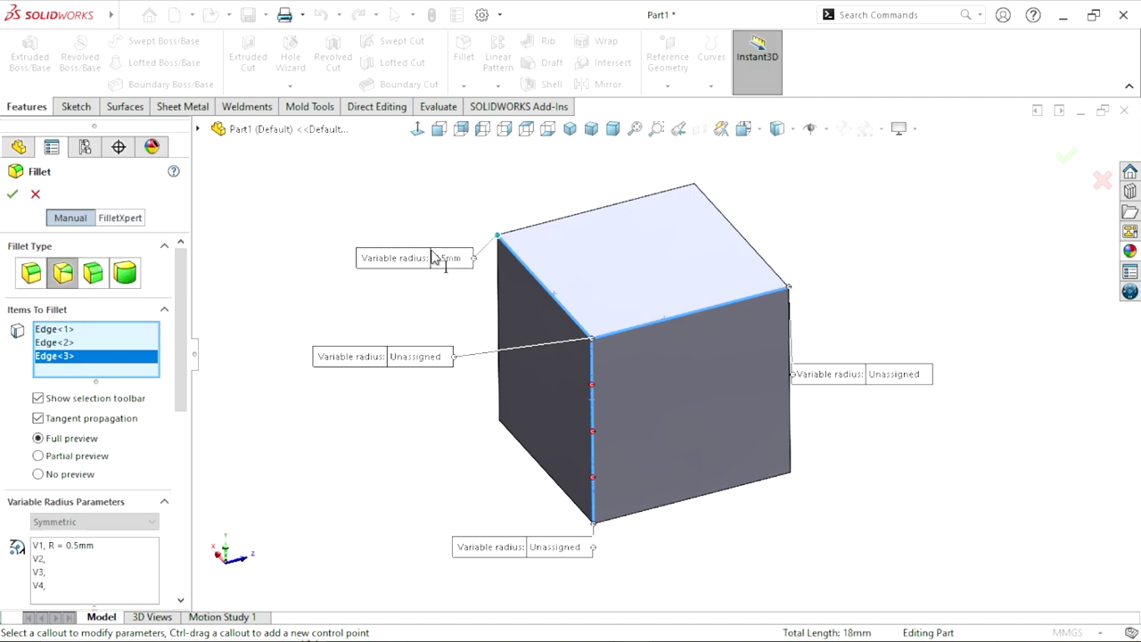
left_click(417, 358)
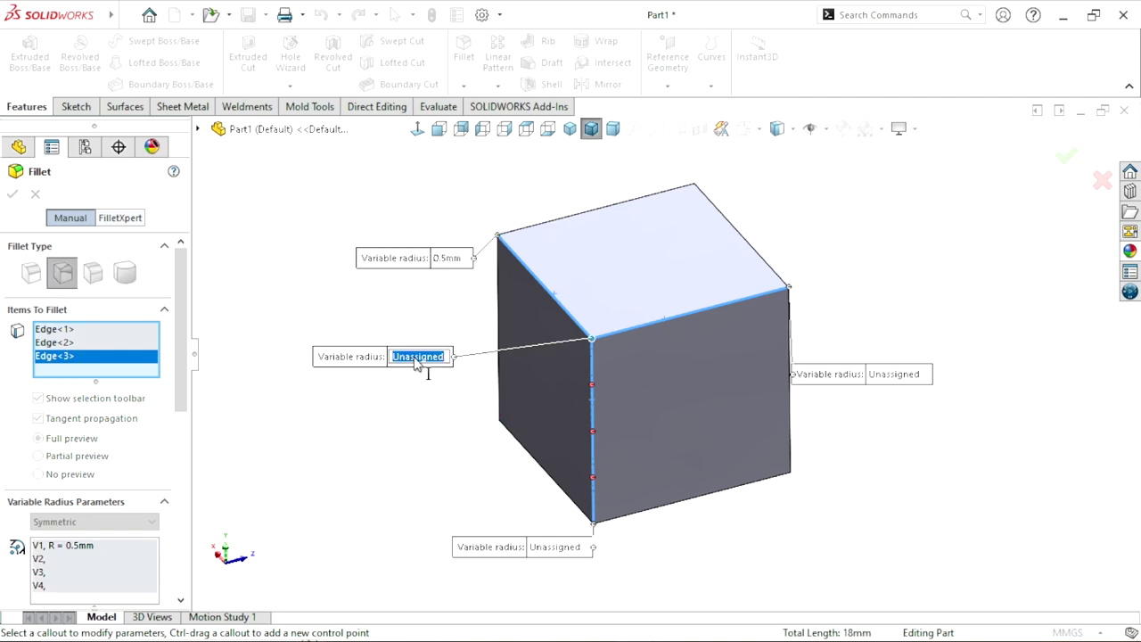
type(".5")
key("Return")
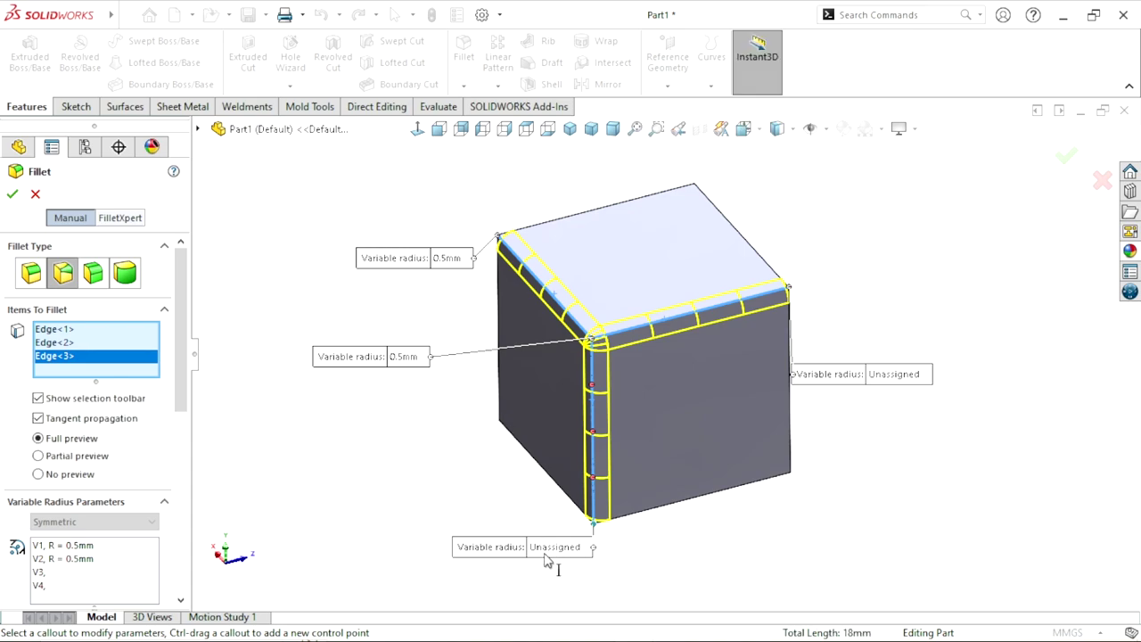
left_click(544, 549)
type("0.5")
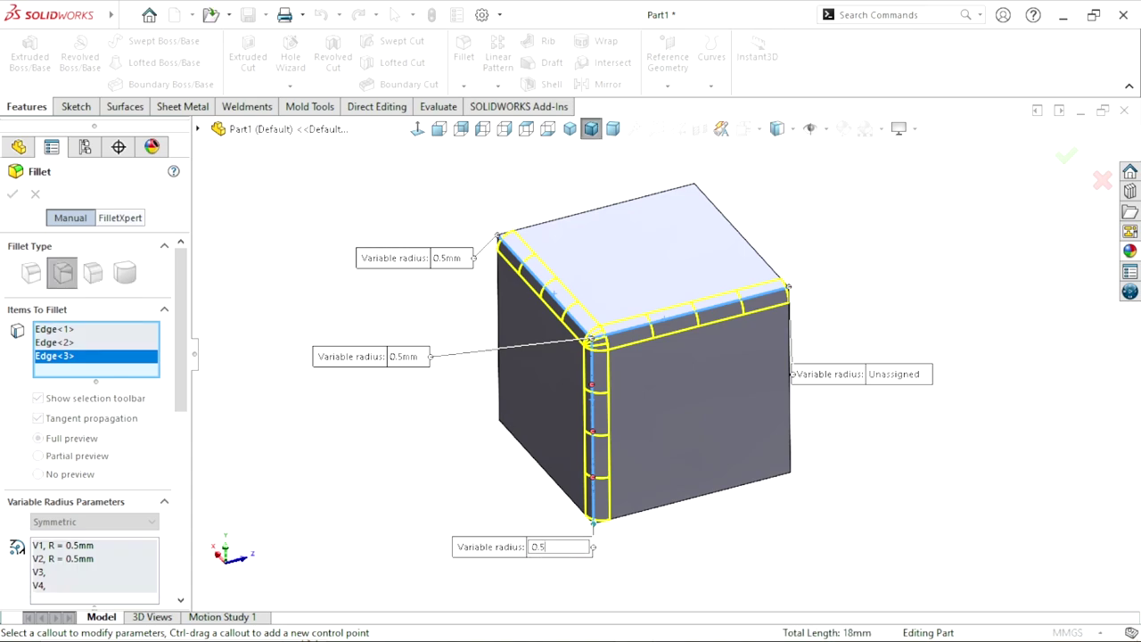
key("Return")
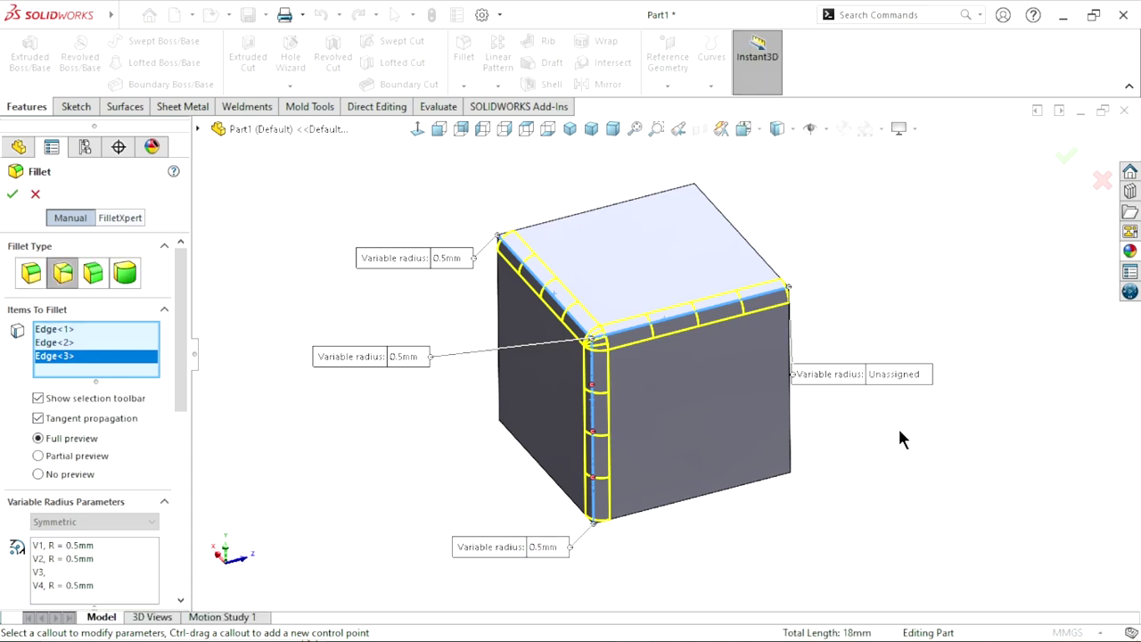
left_click(897, 374)
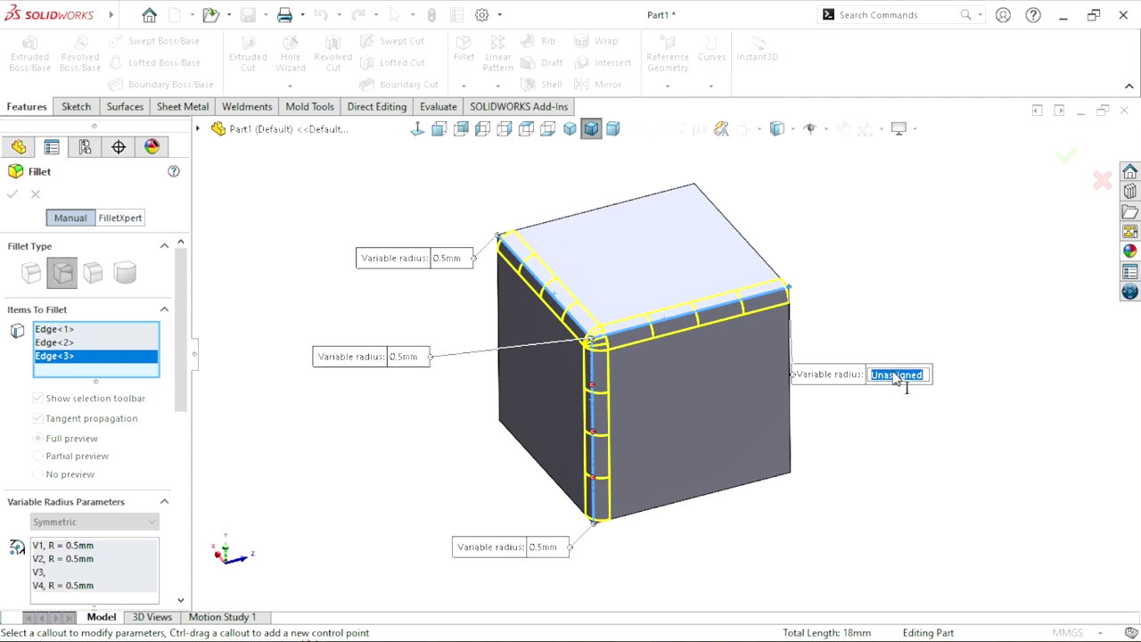
type(".5")
type("0.5")
key("Return")
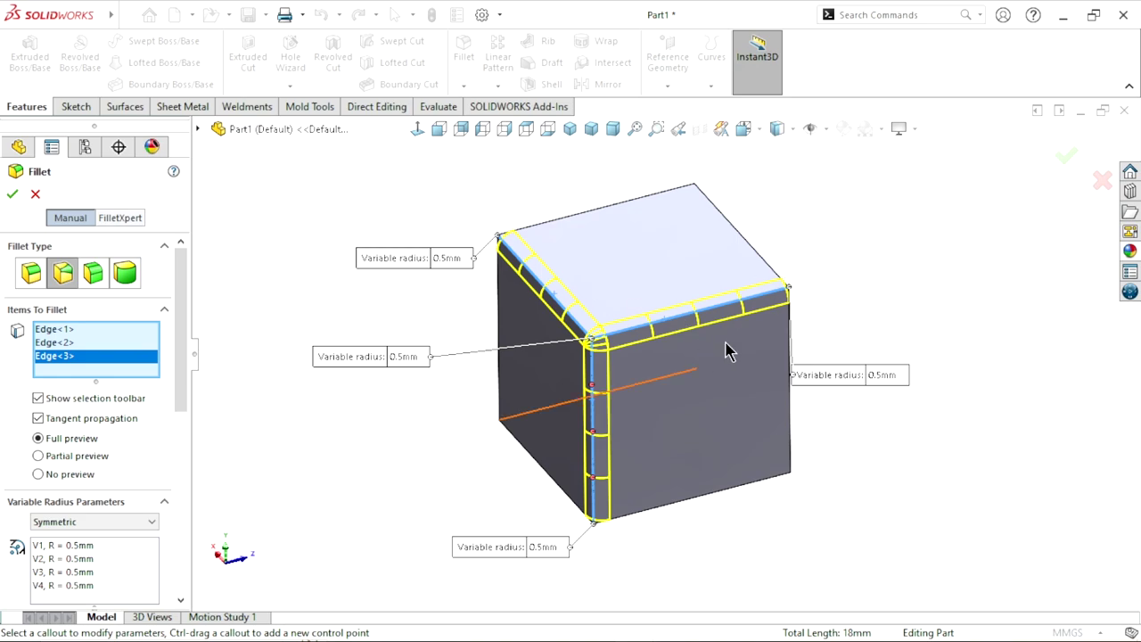
Set a 3 mm setback at the front top corner vertex and apply VarFillet11.
middle_click_drag(687, 377, 688, 376)
scroll(731, 408, "up", 3)
scroll(744, 357, "down", 2)
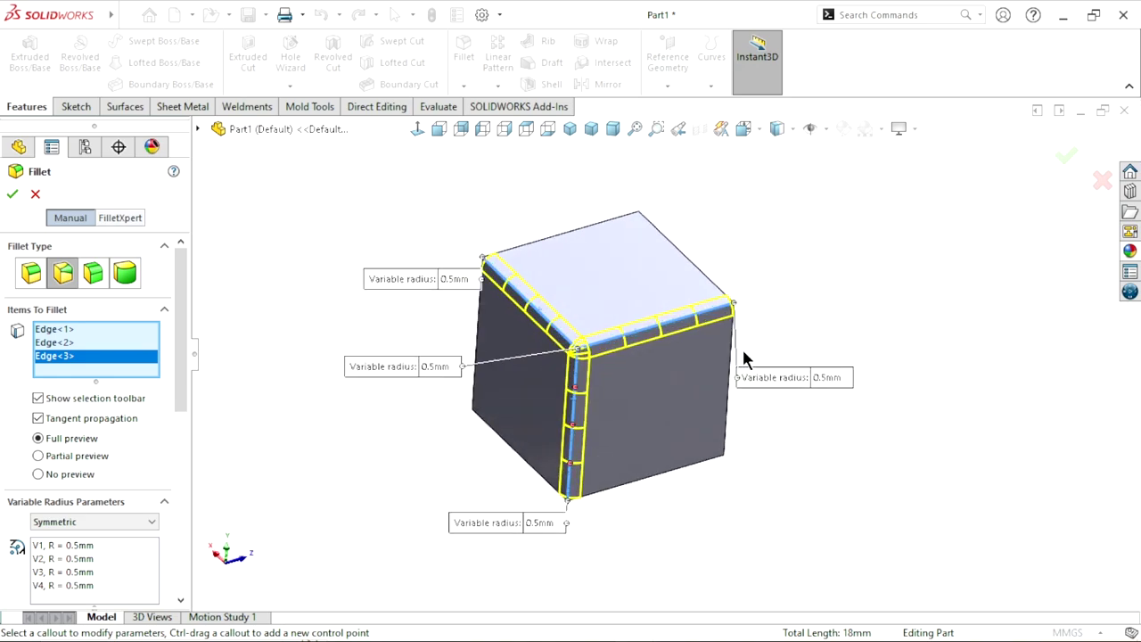
scroll(627, 344, "down", 1)
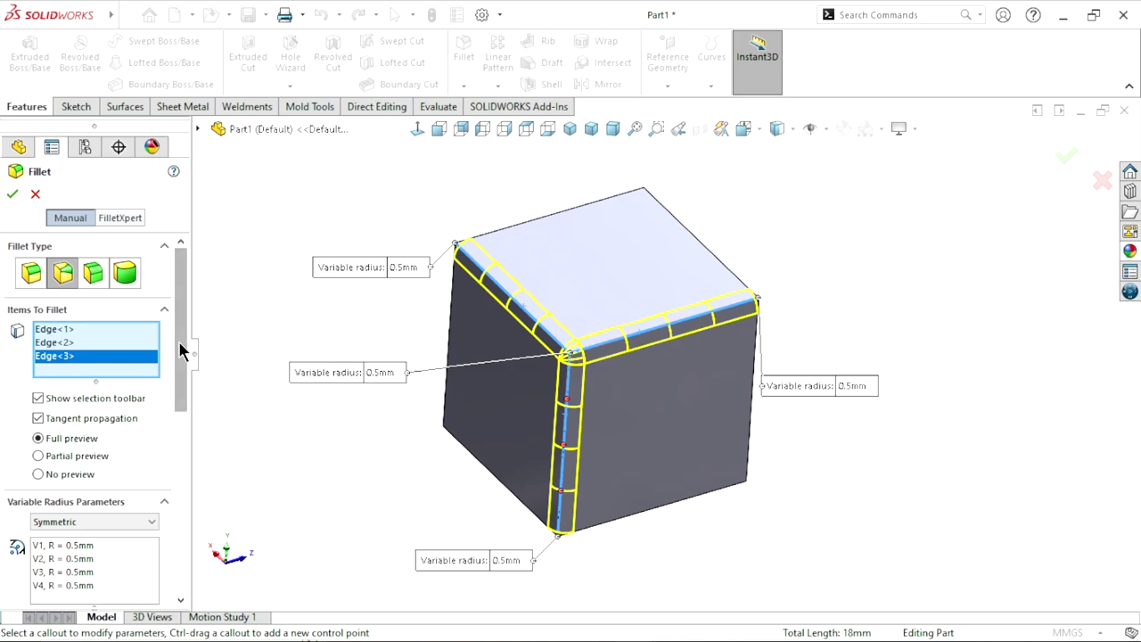
left_click_drag(179, 341, 181, 479)
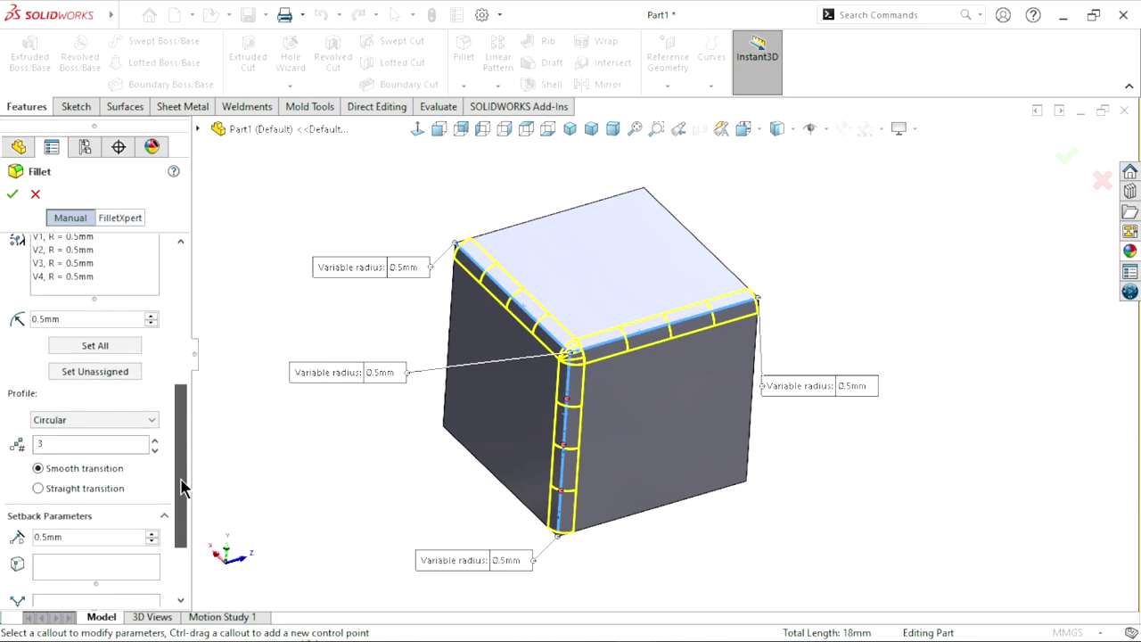
scroll(176, 432, "down", 3)
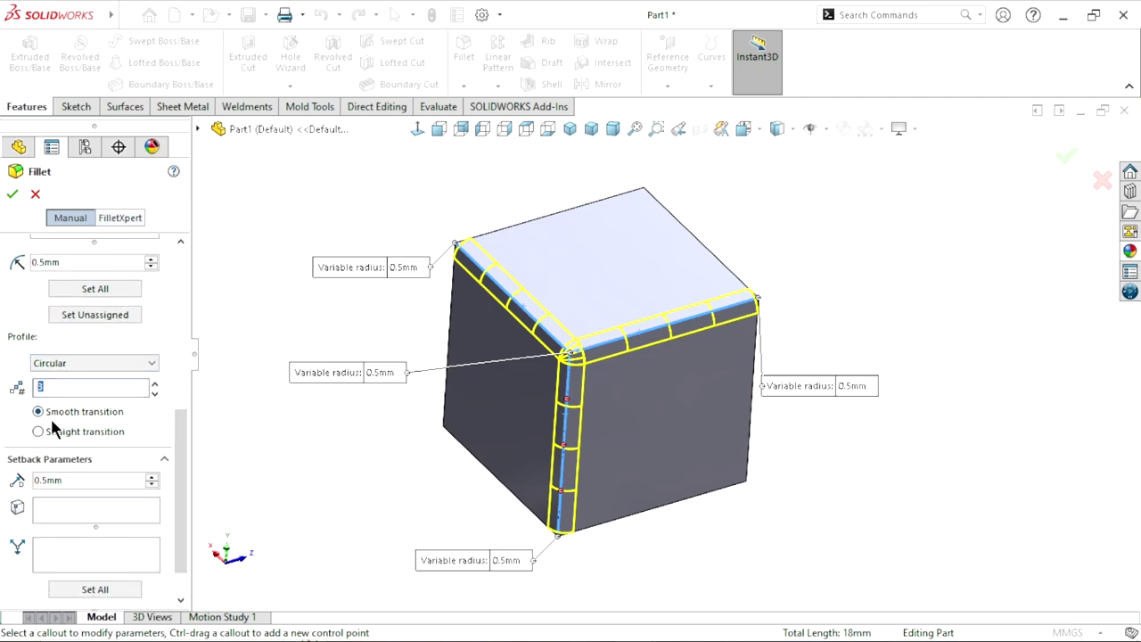
scroll(182, 453, "down", 2)
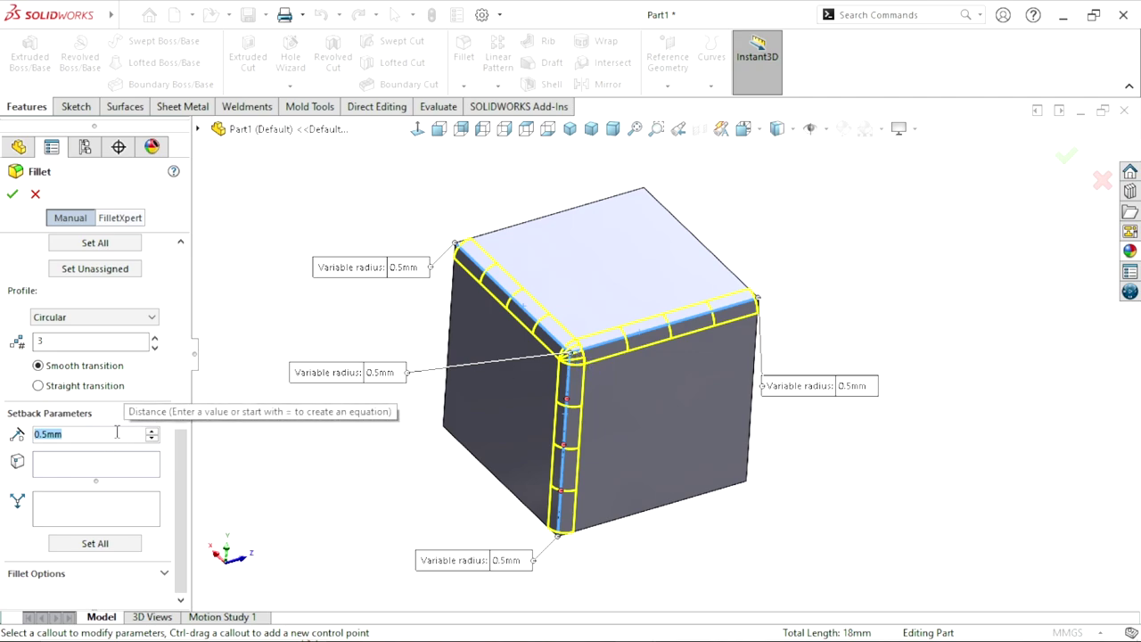
left_click(95, 438)
type("3")
key("Return")
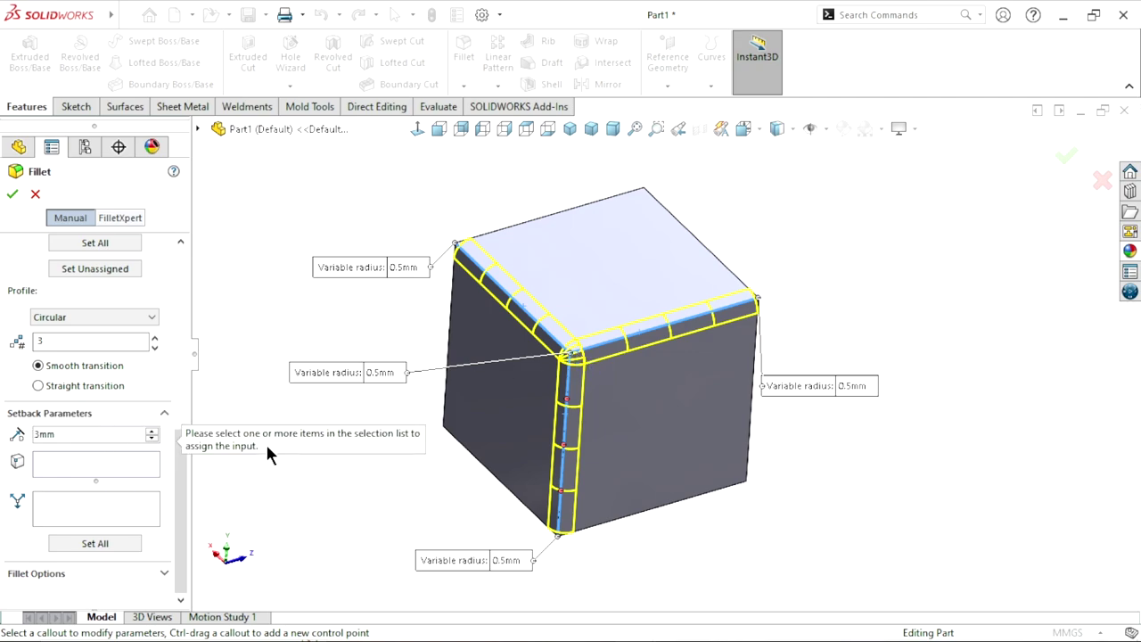
left_click(63, 469)
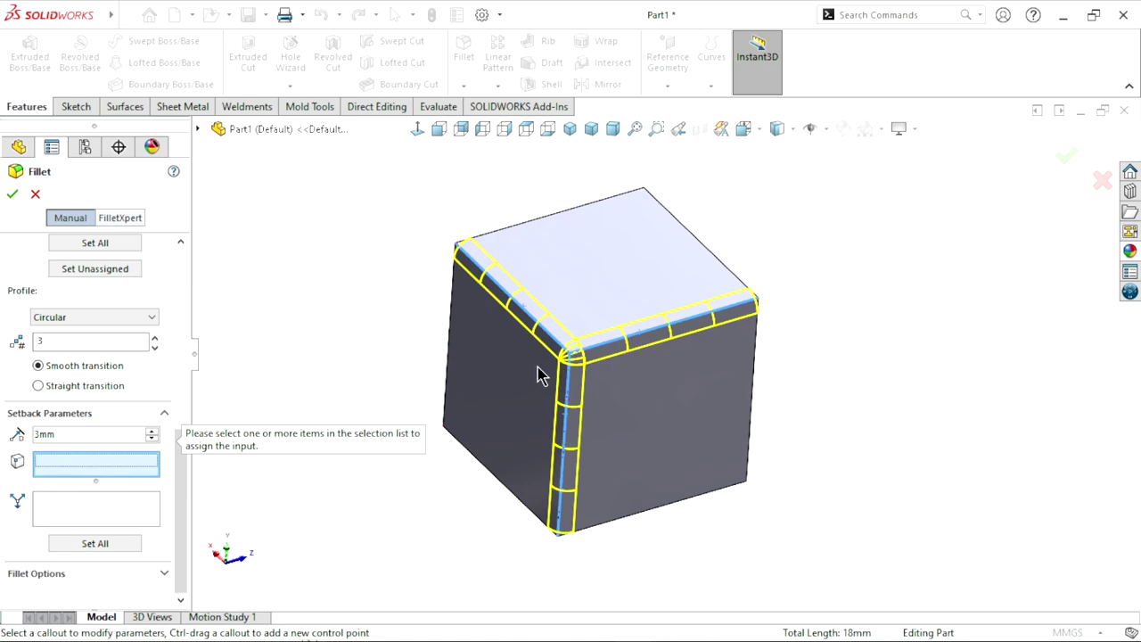
left_click(571, 355)
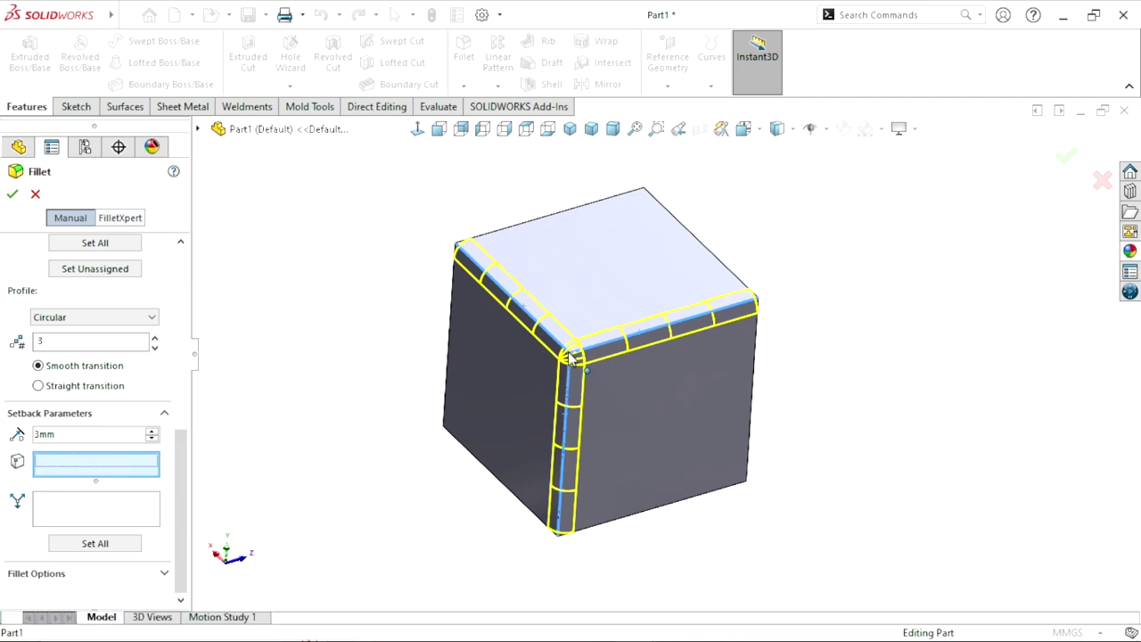
middle_click_drag(515, 401, 553, 397)
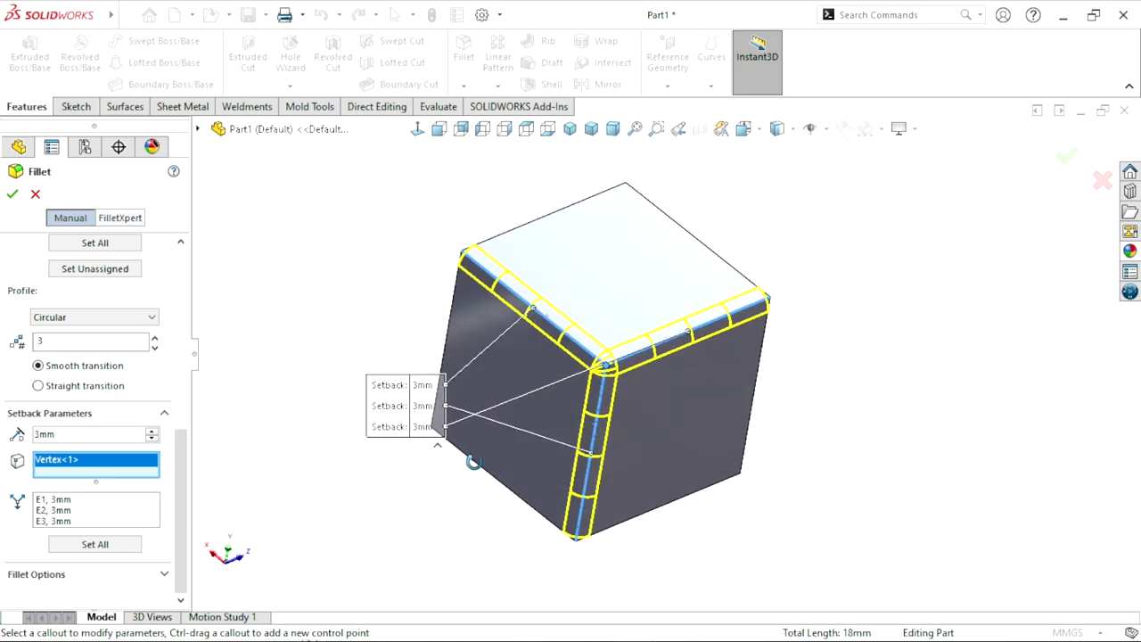
left_click(11, 196)
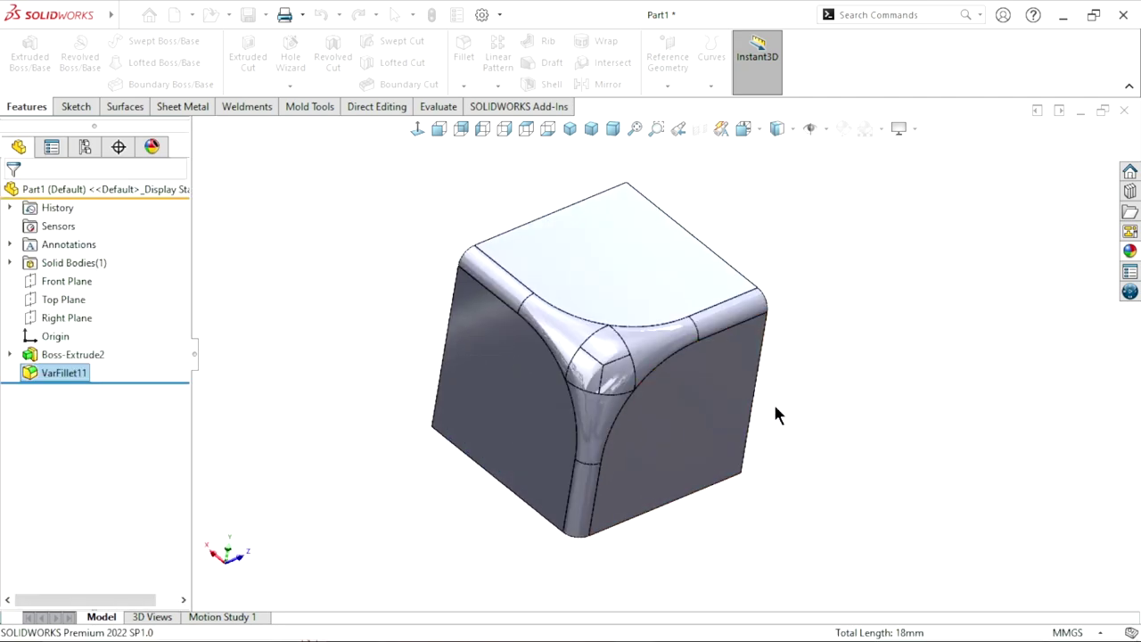
mouse_move(706, 367)
middle_mouse_down()
mouse_move(705, 469)
mouse_move(771, 384)
mouse_move(715, 328)
mouse_move(815, 410)
mouse_move(841, 469)
middle_mouse_up()
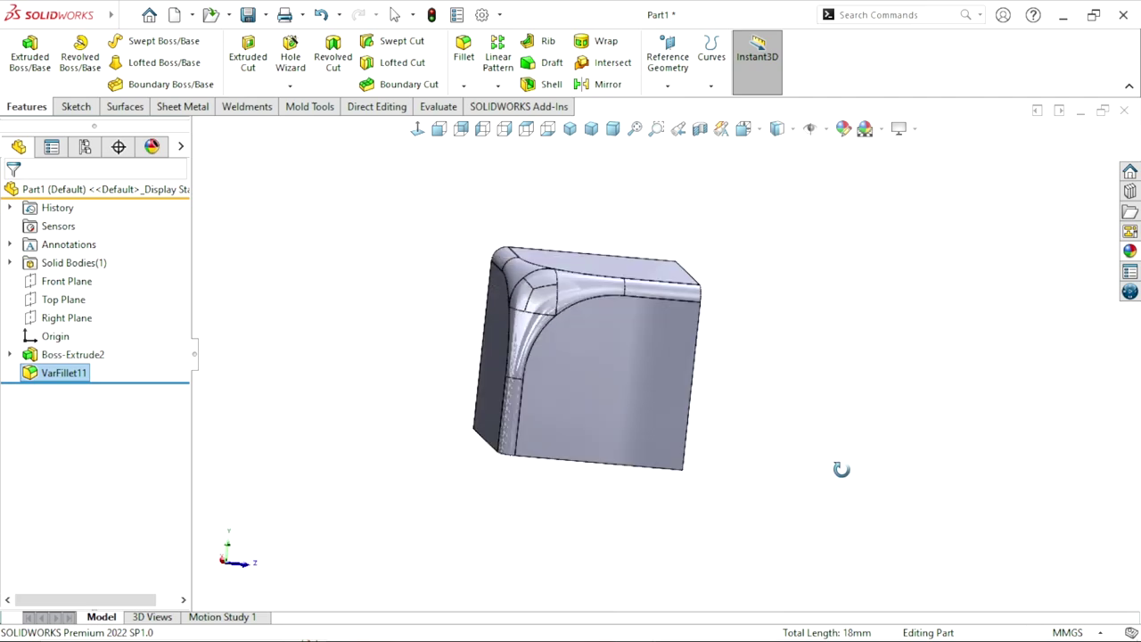
left_click(569, 128)
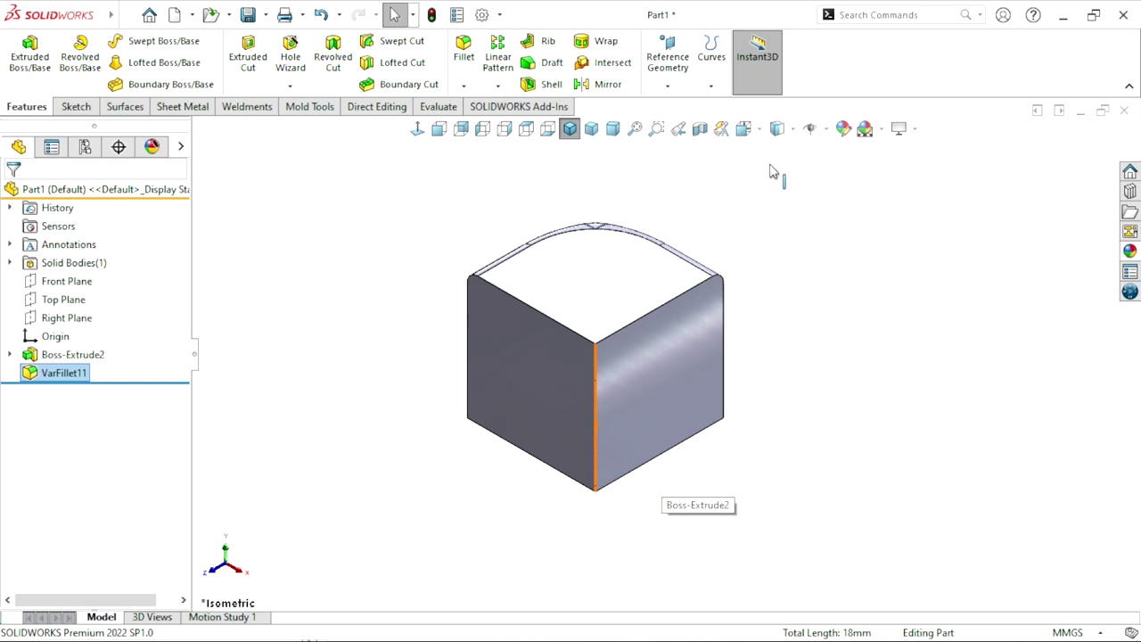
left_click(791, 129)
left_click(782, 172)
mouse_move(666, 278)
middle_mouse_down()
mouse_move(565, 377)
mouse_move(413, 443)
mouse_move(572, 418)
mouse_move(611, 173)
mouse_move(674, 288)
mouse_move(576, 191)
middle_mouse_up()
left_click(570, 134)
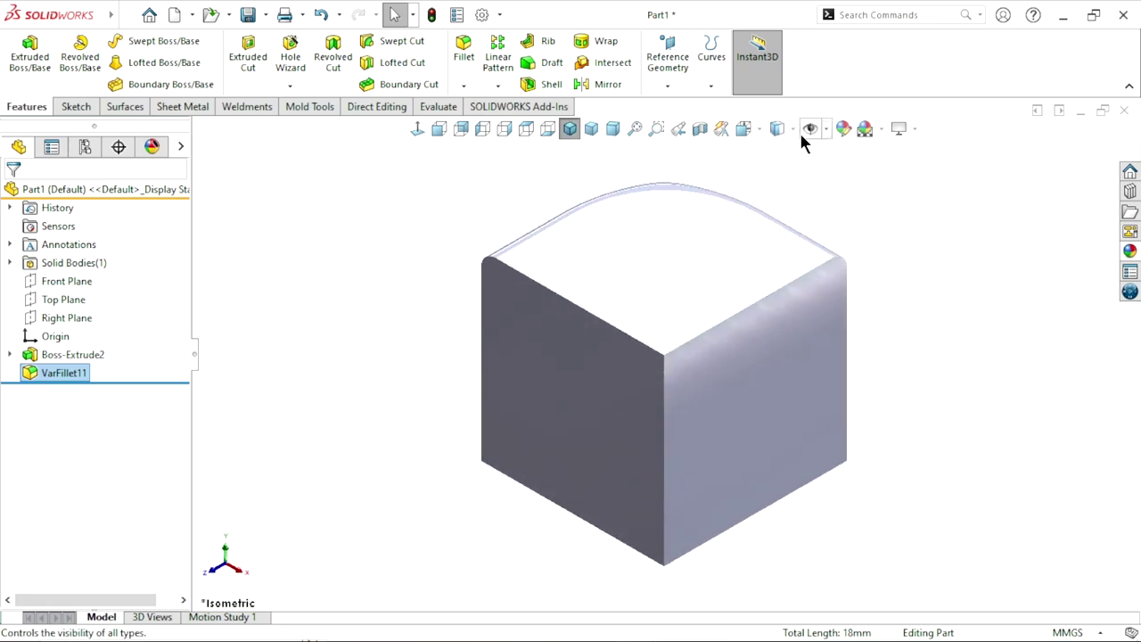
left_click(785, 129)
left_click(778, 152)
scroll(683, 402, "down", 3)
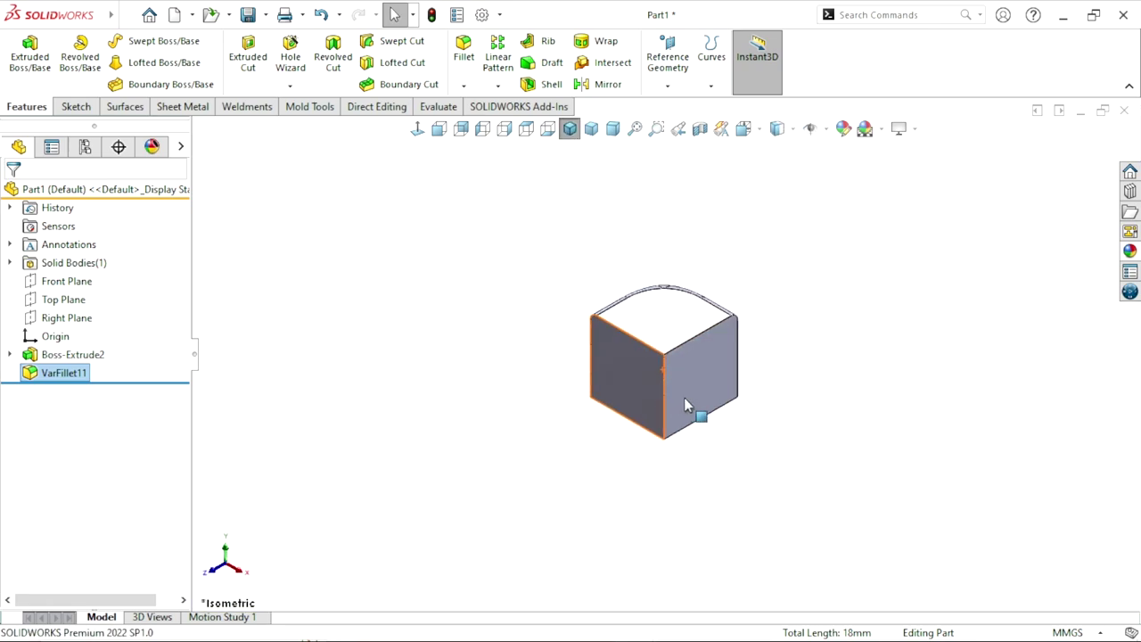
Start a Mirror using the cube's left face as the plane, with the filleted body to mirror.
left_click(590, 84)
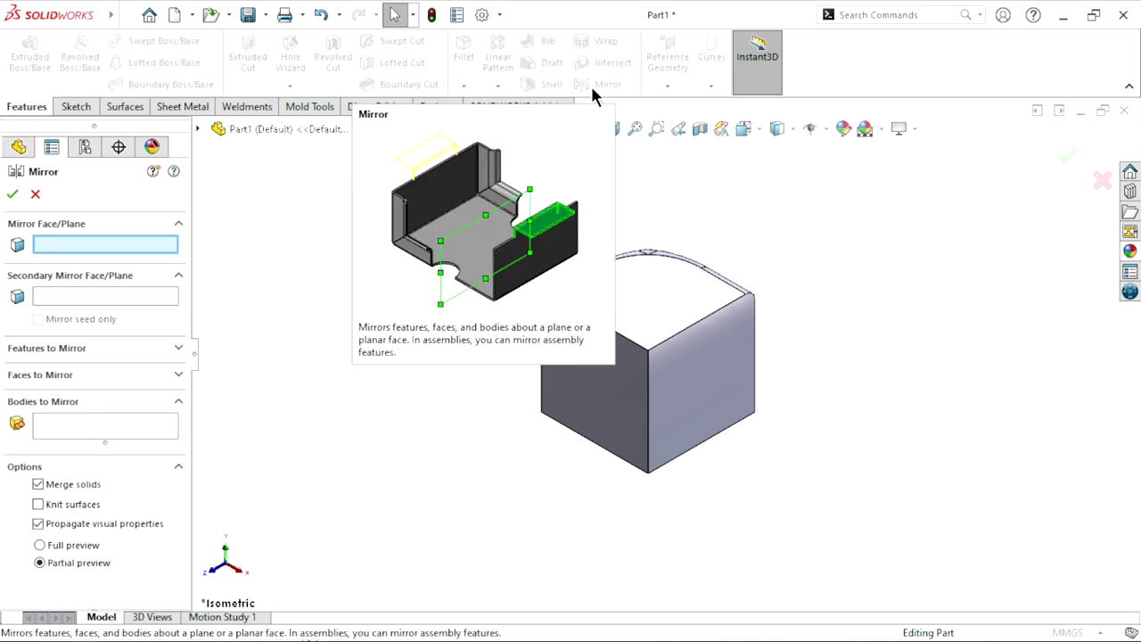
left_click(595, 394)
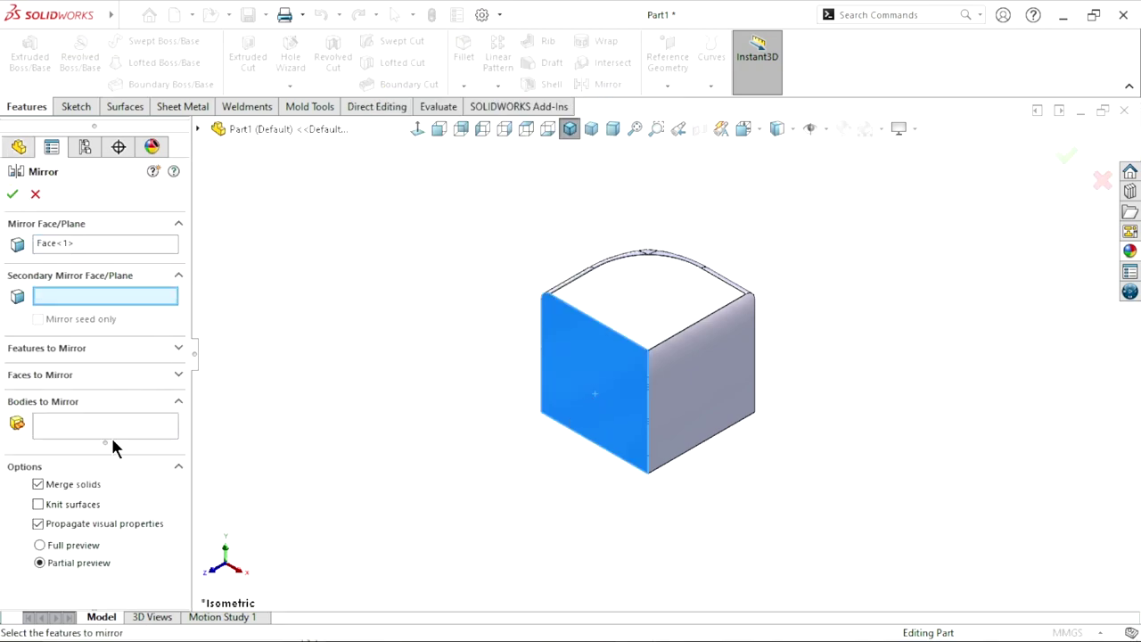
left_click(31, 407)
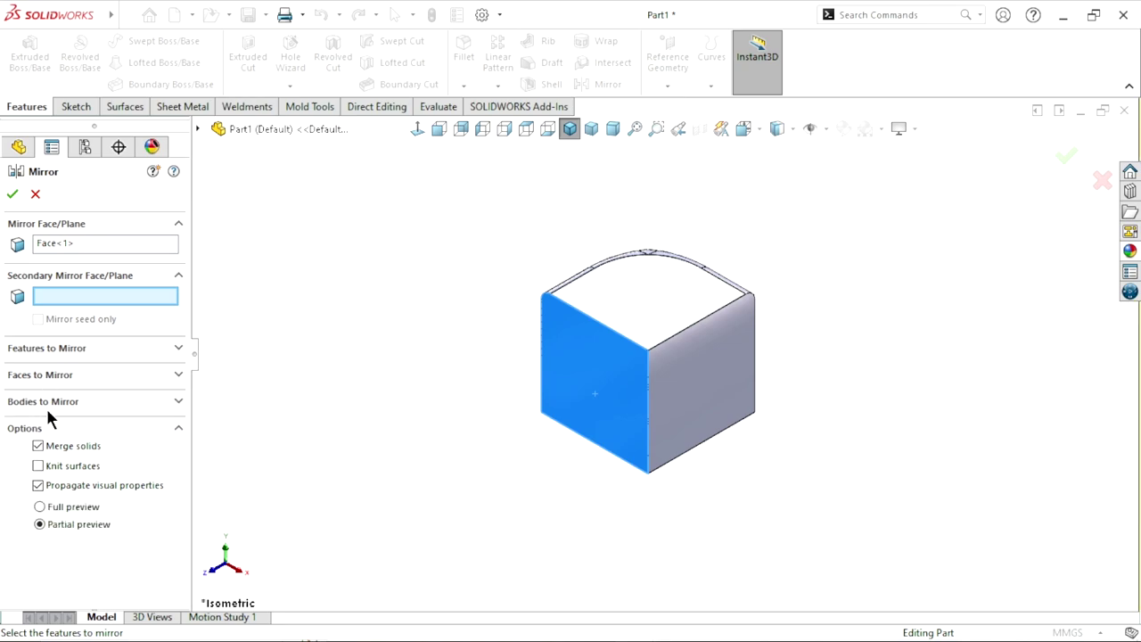
left_click(63, 402)
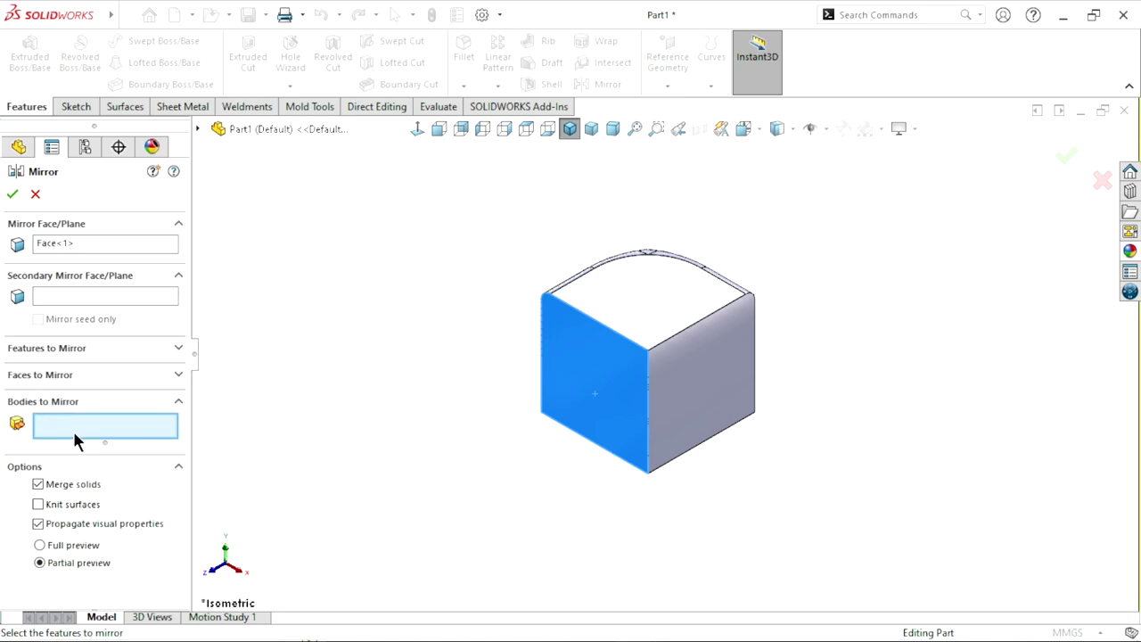
left_click(722, 339)
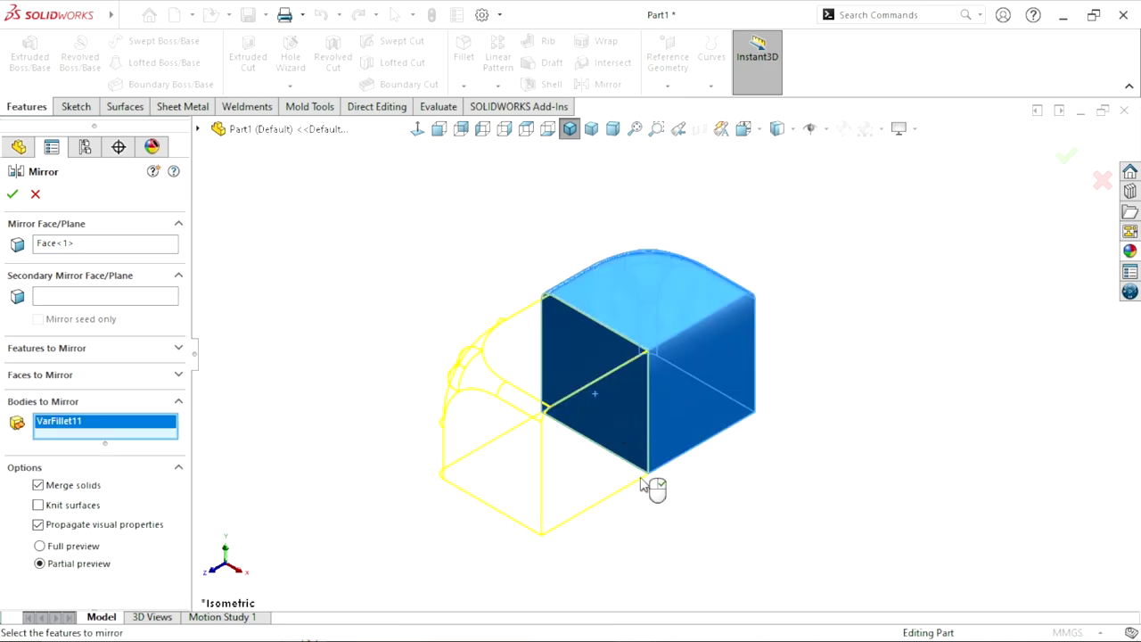
scroll(691, 432, "up", 1)
scroll(691, 437, "up", 1)
scroll(660, 339, "down", 1)
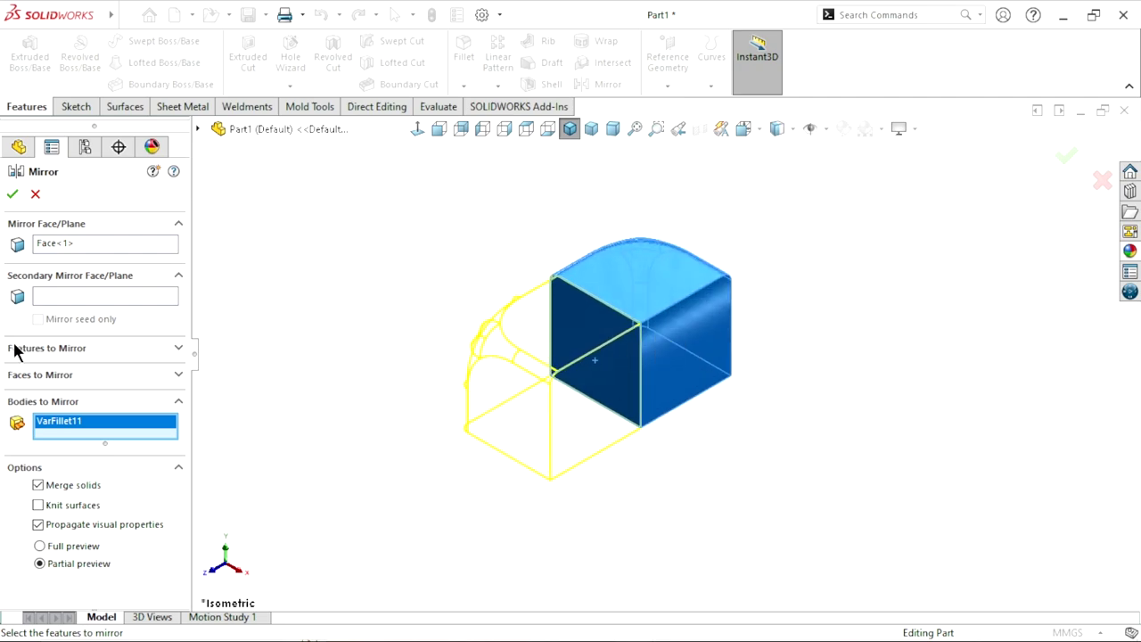
Add the right face as the second mirror plane and confirm Mirror3.
left_click(50, 299)
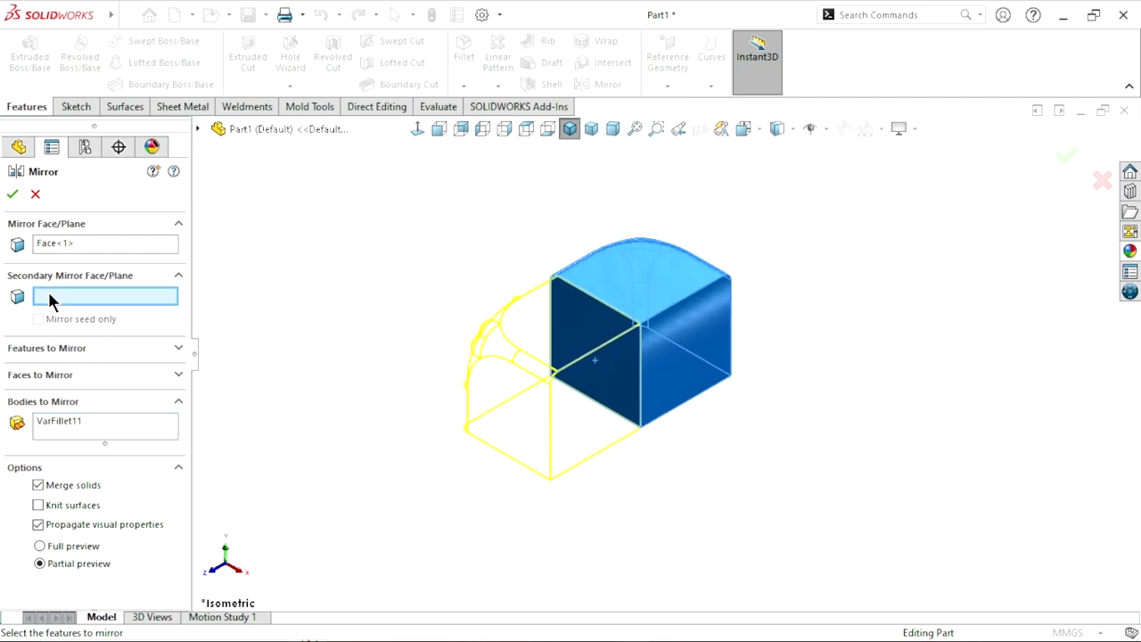
left_click(694, 327)
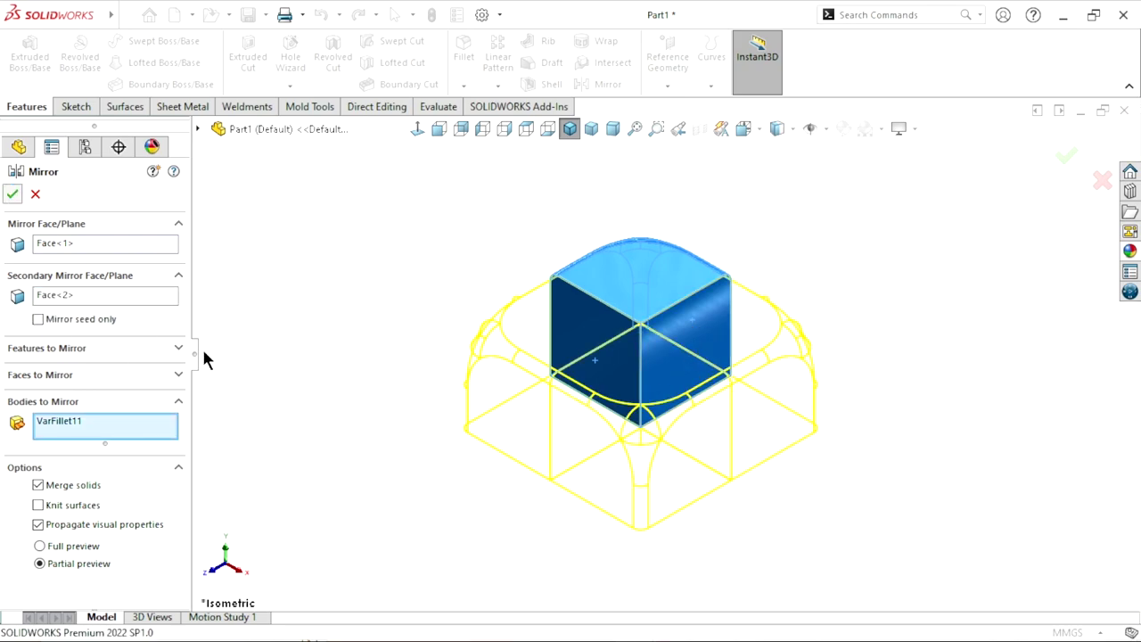
key("Return")
mouse_move(772, 389)
middle_mouse_down()
mouse_move(527, 378)
mouse_move(779, 229)
middle_mouse_up()
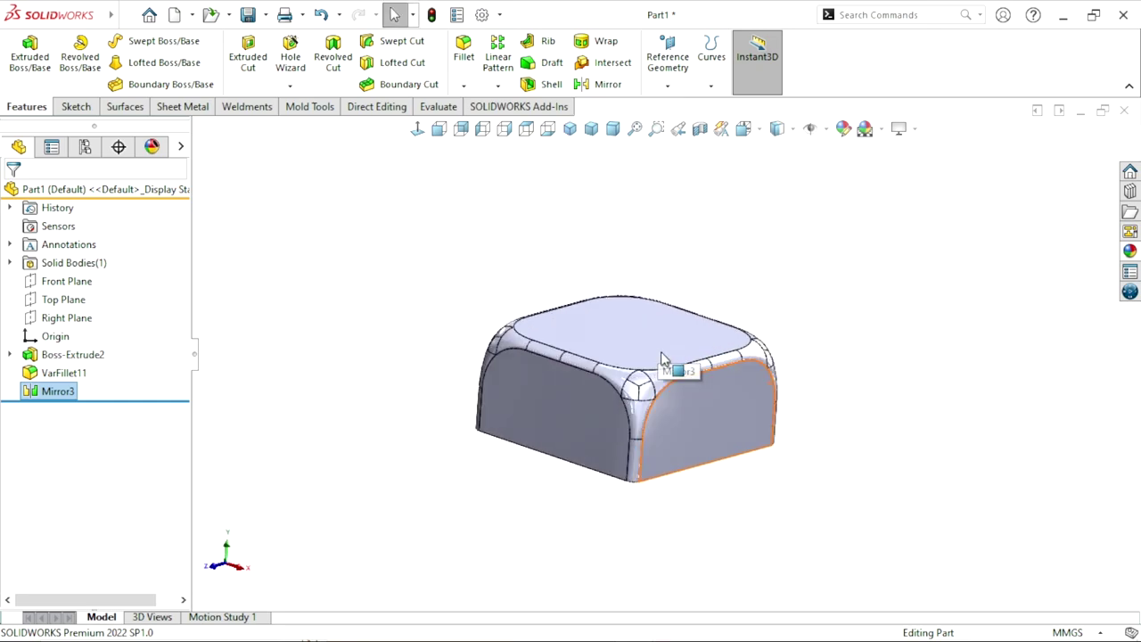
Mirror the Mirror3 body across the bottom face, clearing prefilled features, to create Mirror4.
middle_click_drag(772, 416, 790, 355)
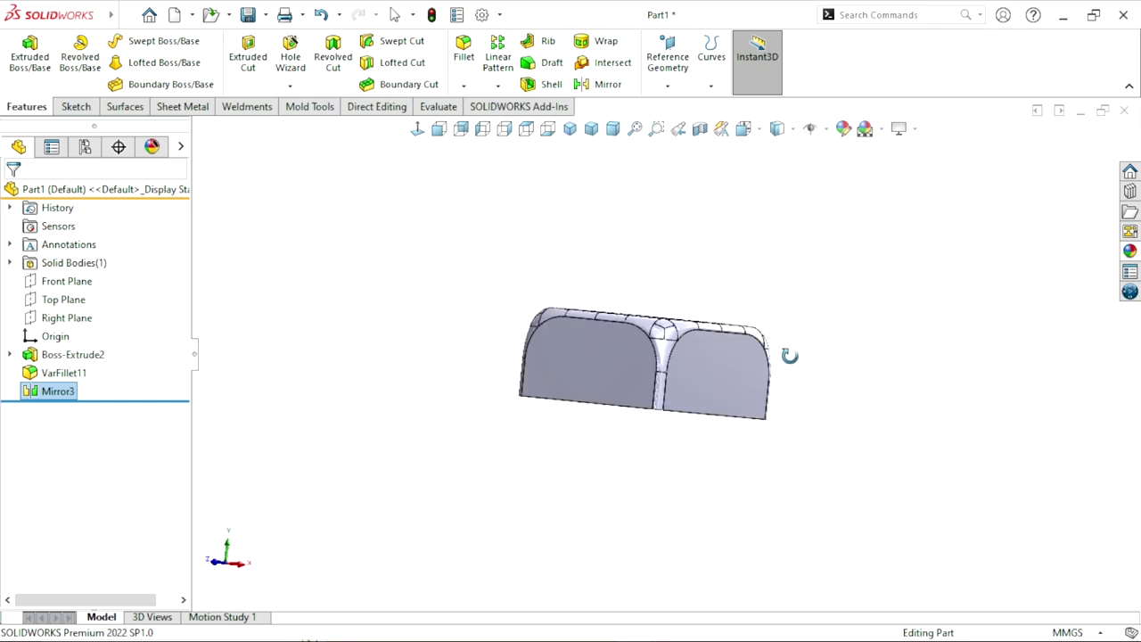
left_click(602, 84)
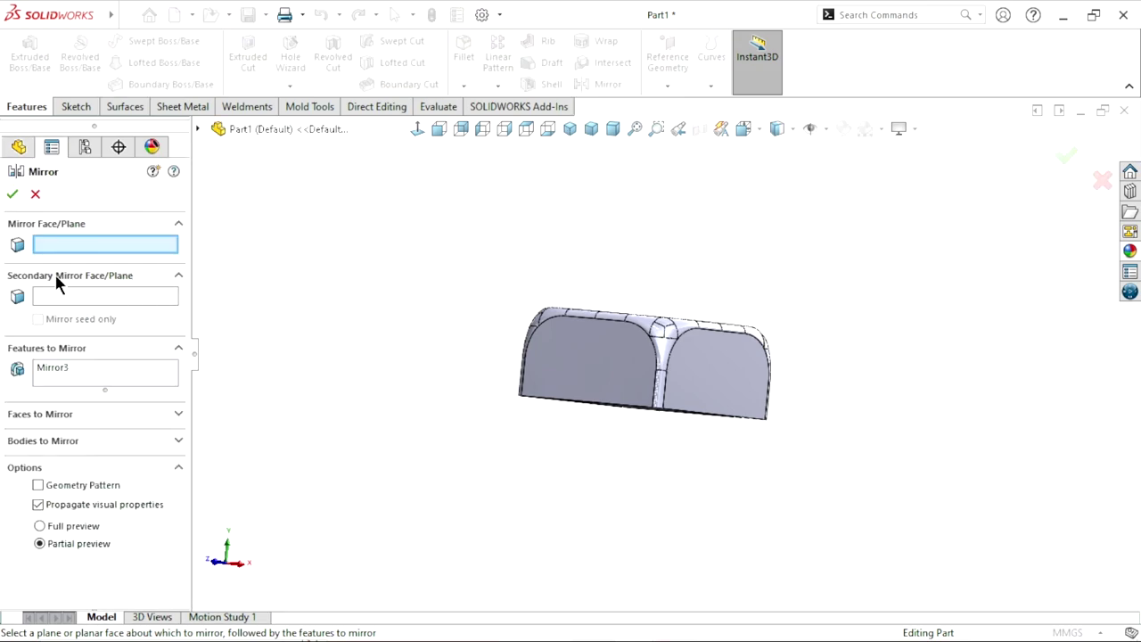
middle_click_drag(437, 432, 433, 303)
left_click(636, 407)
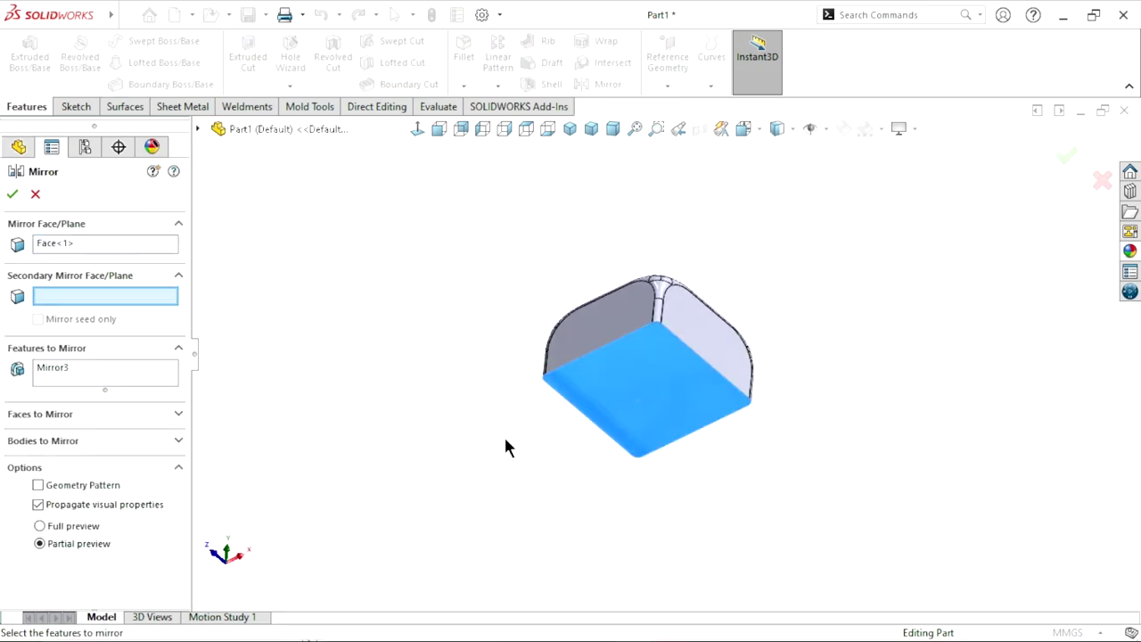
right_click(56, 375)
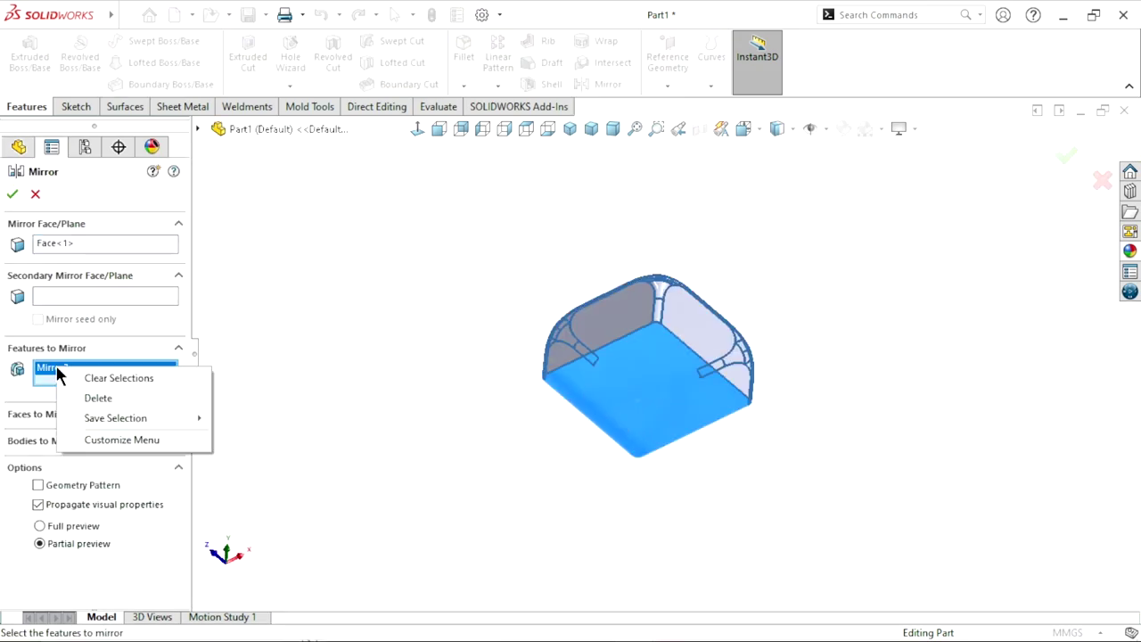
left_click(93, 382)
left_click(49, 442)
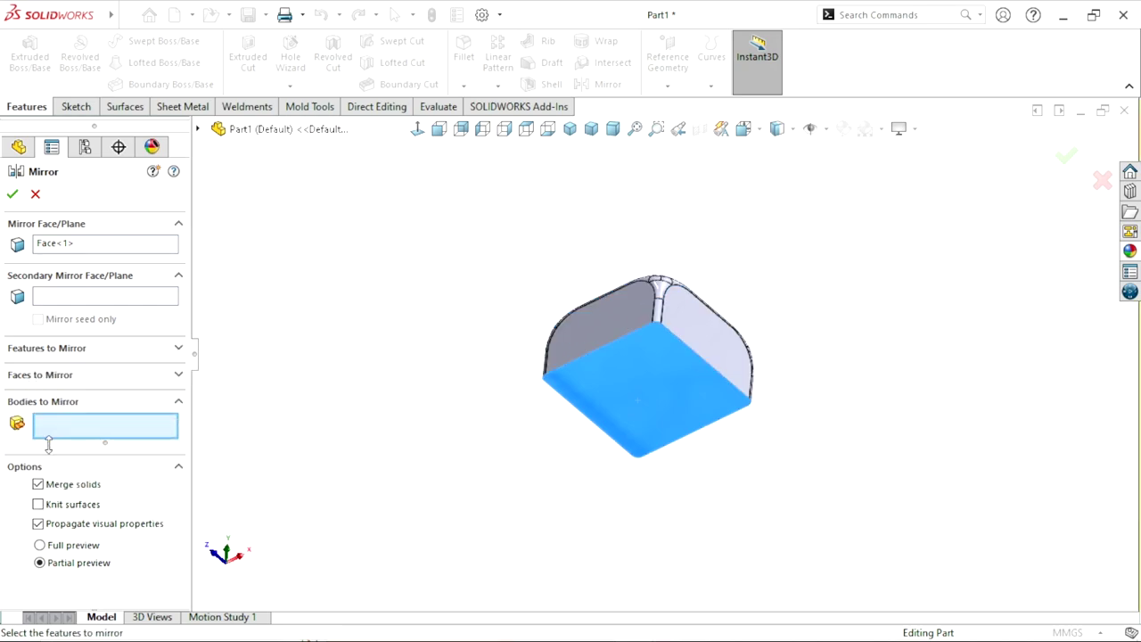
left_click(638, 417)
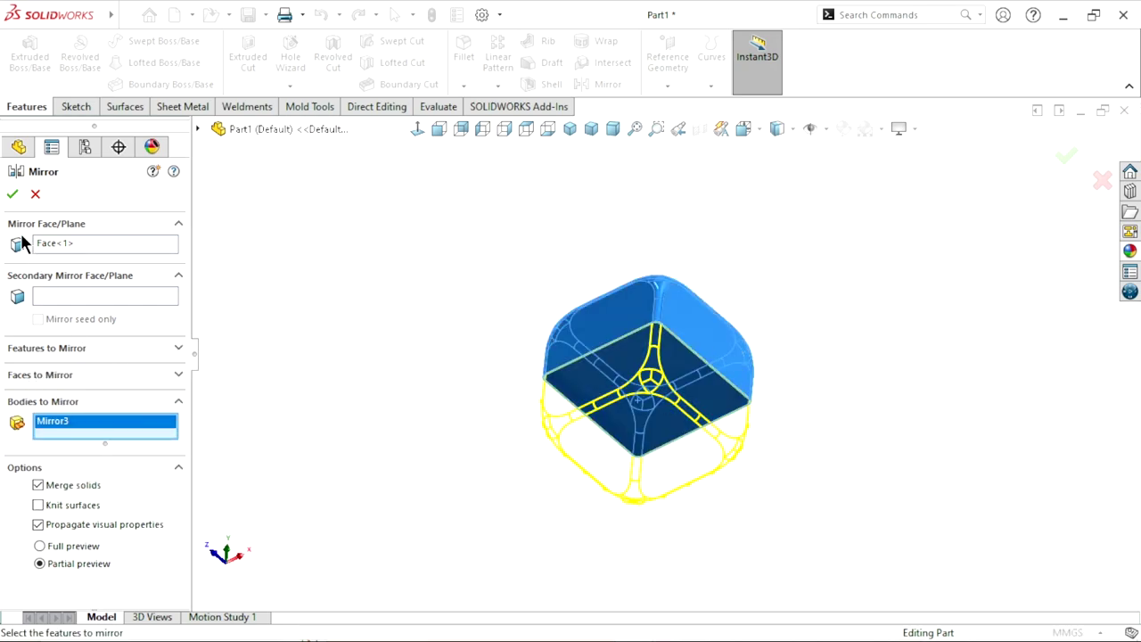
key("Return")
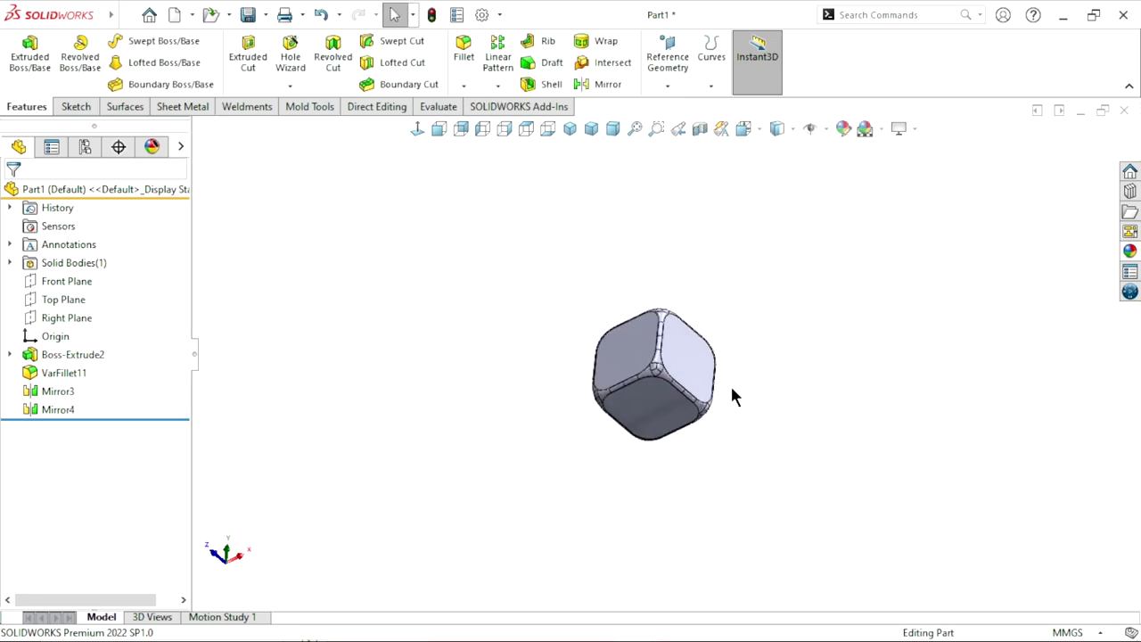
mouse_move(731, 395)
middle_mouse_down()
mouse_move(716, 382)
mouse_move(480, 396)
mouse_move(484, 339)
mouse_move(601, 420)
mouse_move(818, 389)
mouse_move(577, 407)
mouse_move(761, 321)
mouse_move(703, 415)
mouse_move(657, 407)
mouse_move(753, 186)
middle_mouse_up()
left_click(791, 128)
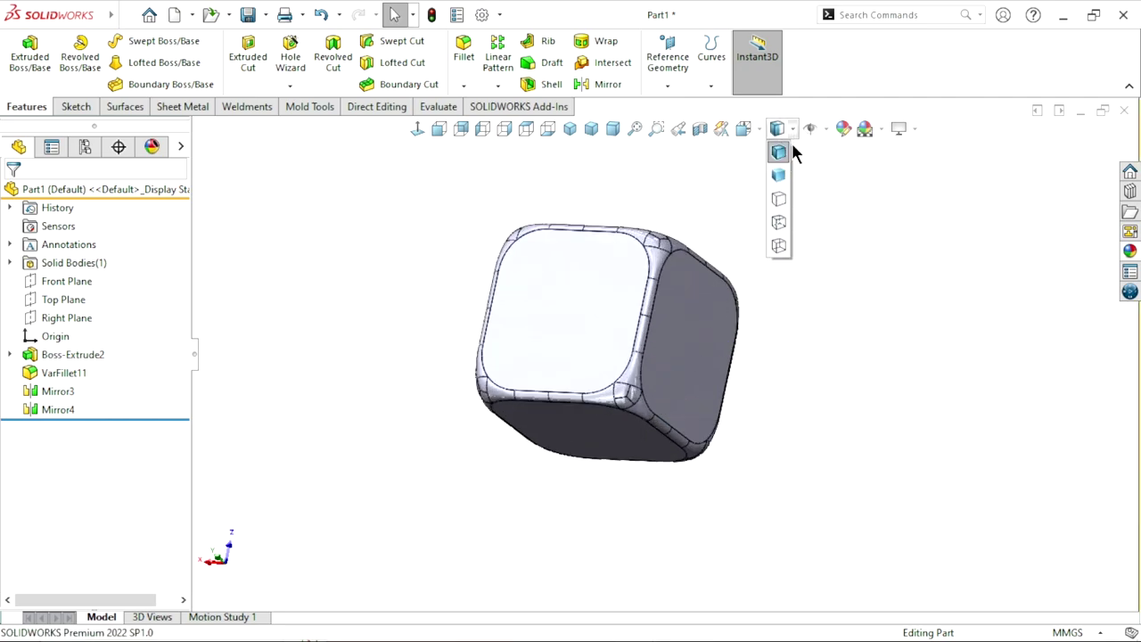
left_click(779, 153)
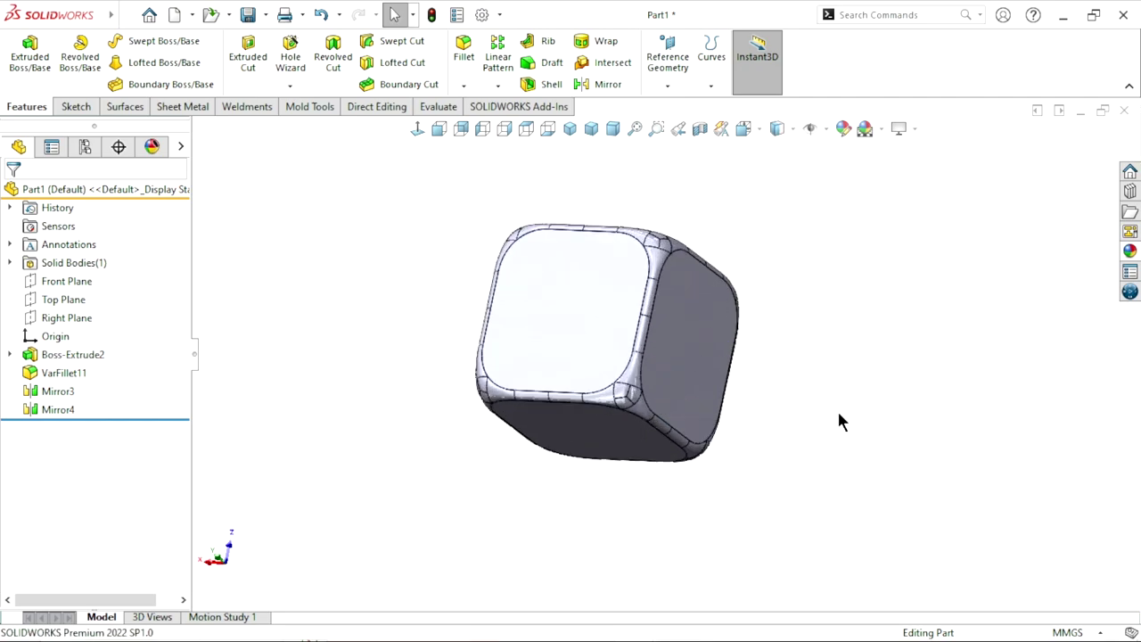
middle_click_drag(837, 409, 708, 445)
left_click(794, 132)
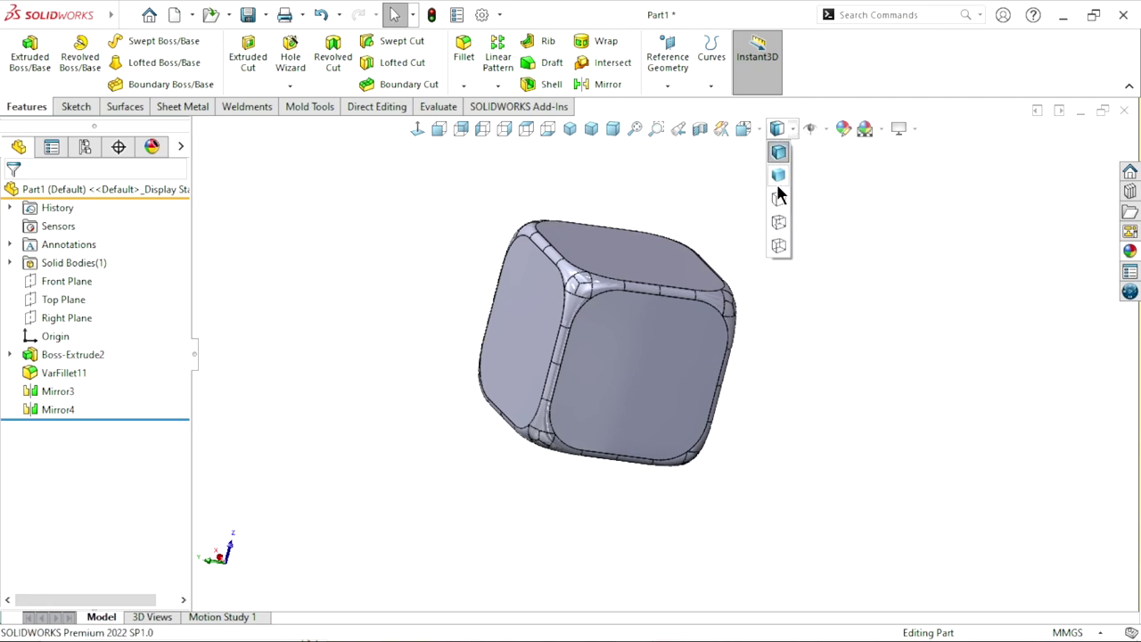
left_click(779, 183)
mouse_move(778, 174)
middle_mouse_down()
mouse_move(739, 374)
mouse_move(469, 331)
mouse_move(600, 250)
mouse_move(604, 337)
middle_mouse_up()
mouse_move(785, 292)
middle_mouse_down()
mouse_move(695, 428)
mouse_move(499, 276)
mouse_move(675, 321)
middle_mouse_up()
left_click(788, 129)
left_click(778, 171)
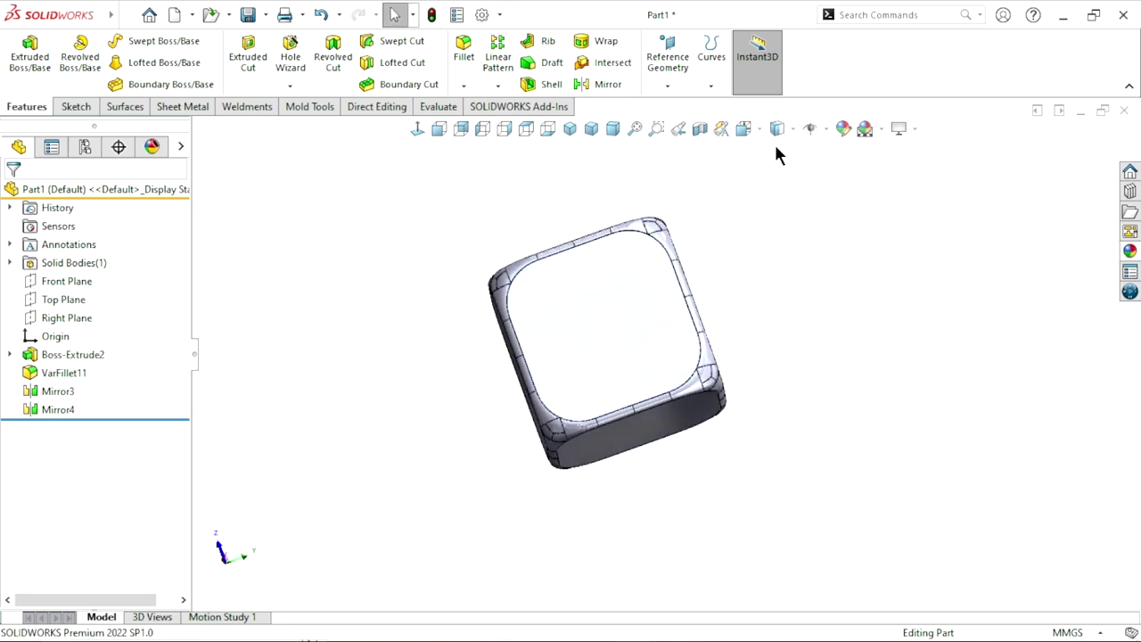
left_click(575, 127)
scroll(700, 356, "up", 3)
scroll(718, 375, "down", 2)
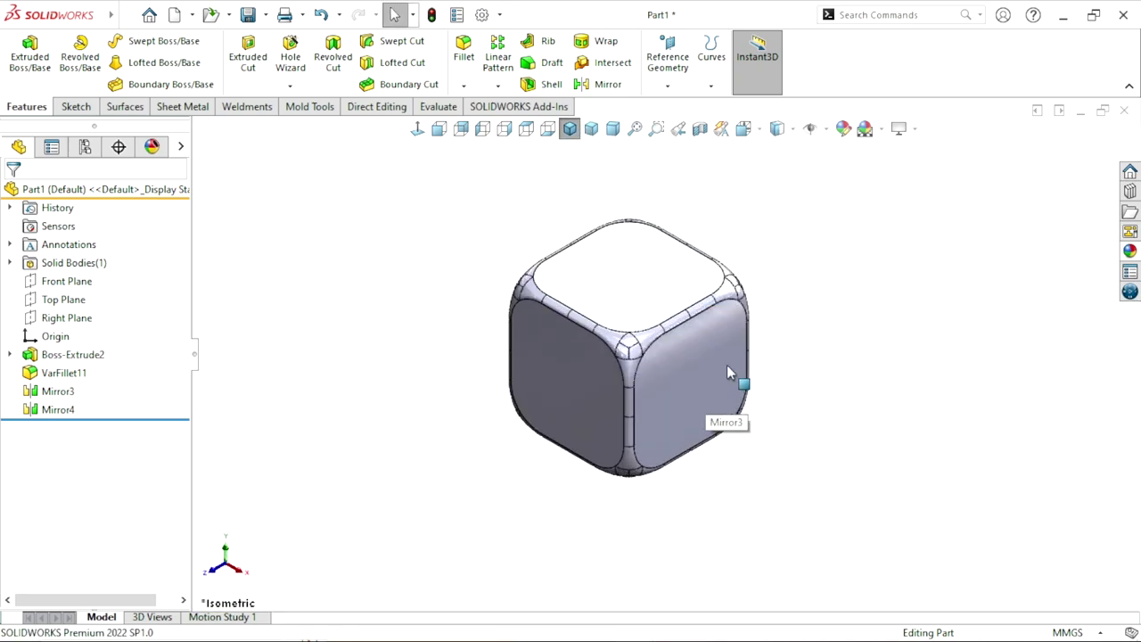
left_click(669, 299)
Start a new sketch on the cube's top face.
left_click(731, 240)
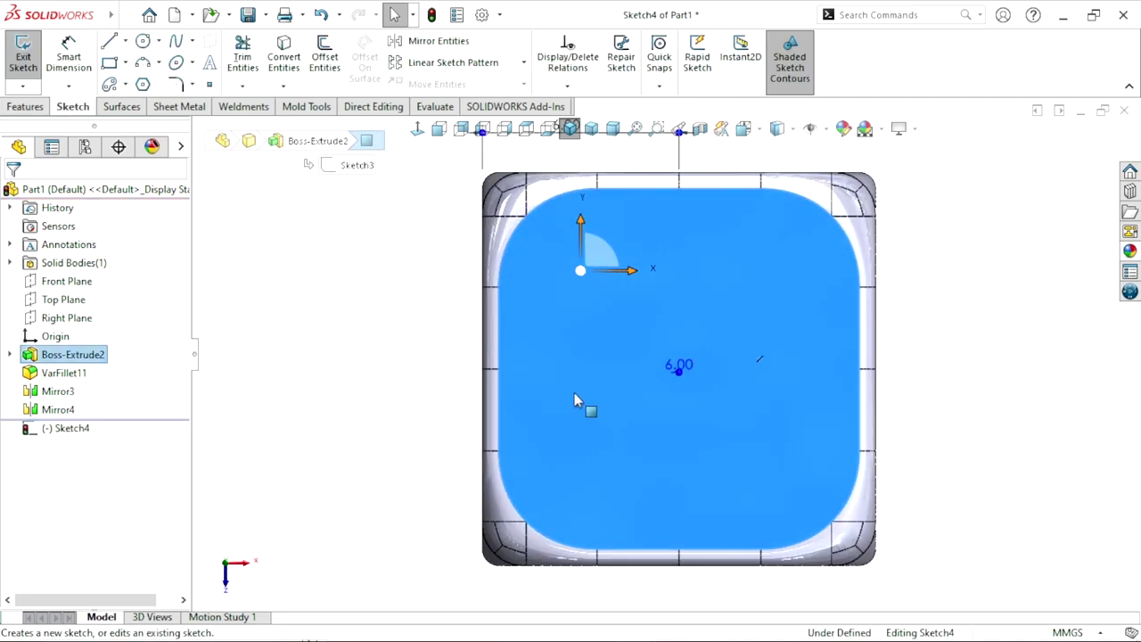
scroll(784, 392, "down", 3)
scroll(741, 390, "up", 4)
scroll(580, 348, "down", 2)
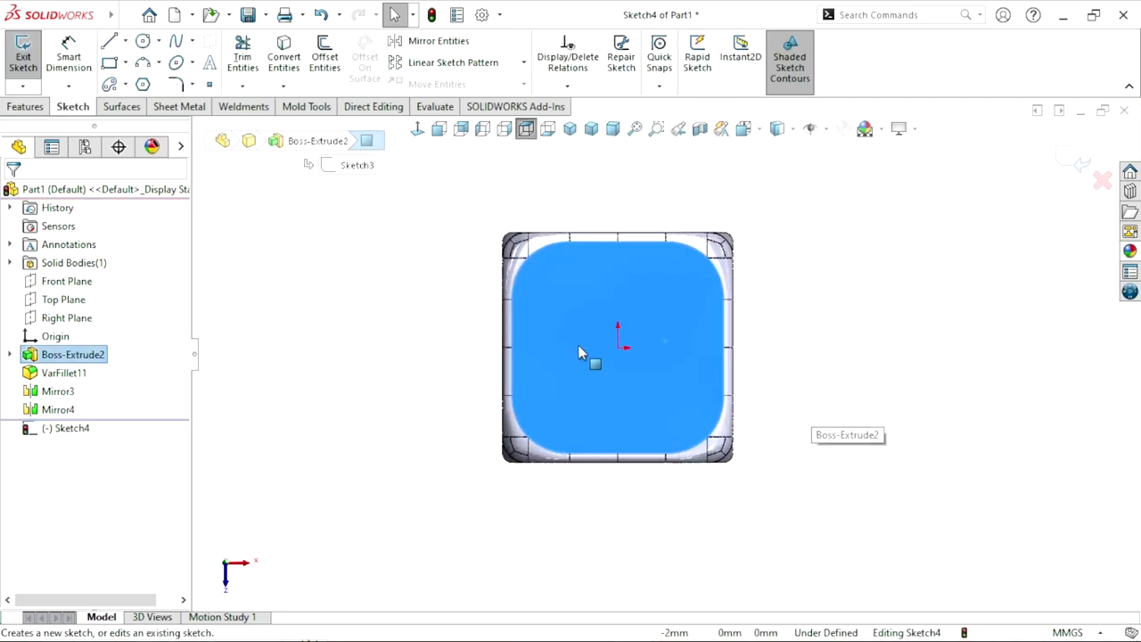
scroll(838, 359, "down", 1)
left_click(838, 359)
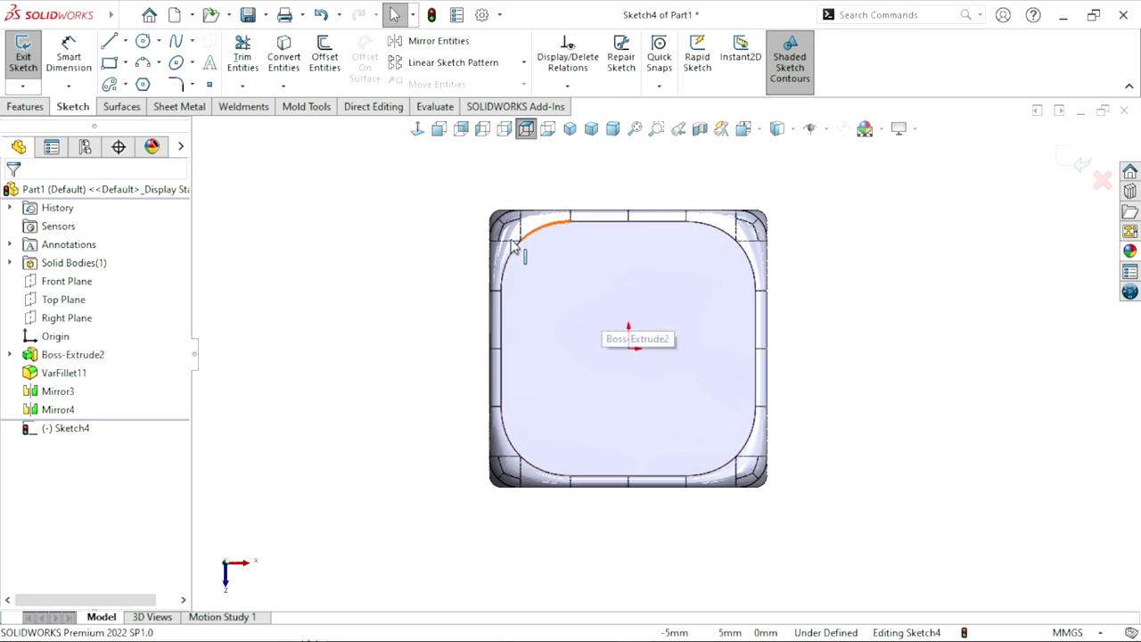
Draw a vertical centerline from the top edge to the origin and a horizontal one to the left edge.
left_click(126, 41)
left_click(115, 77)
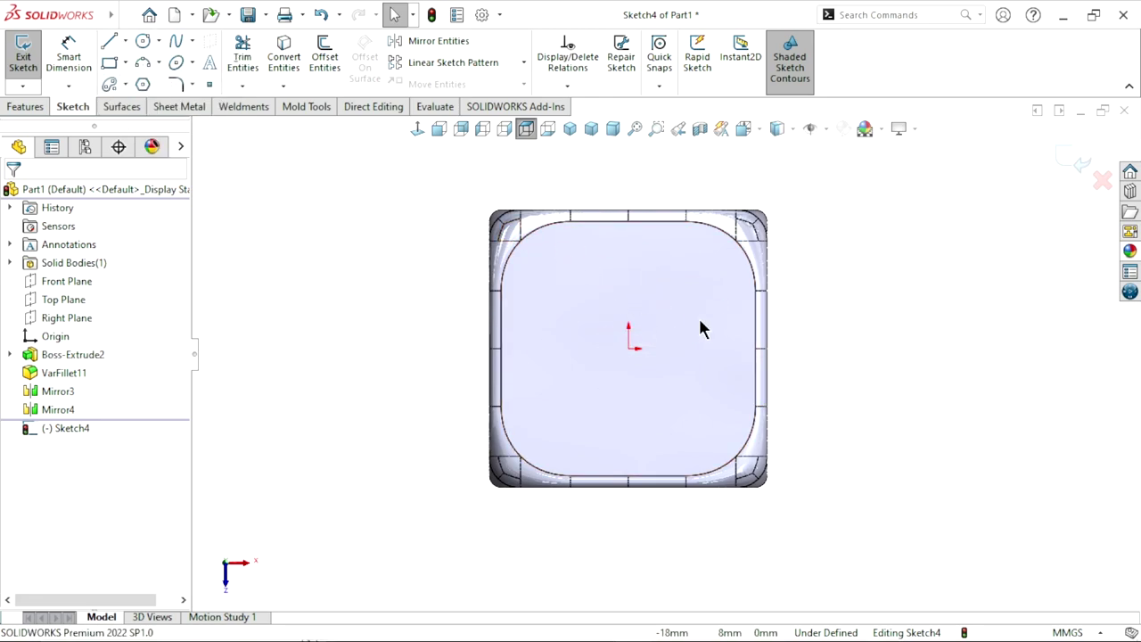
left_click(629, 221)
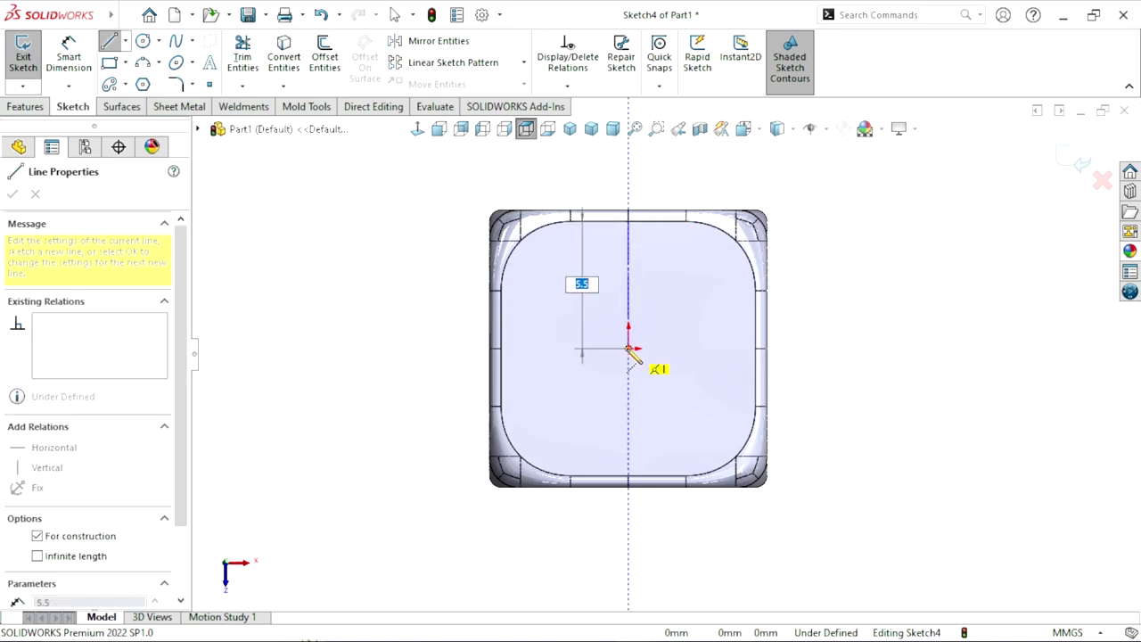
left_click(628, 348)
left_click(500, 349)
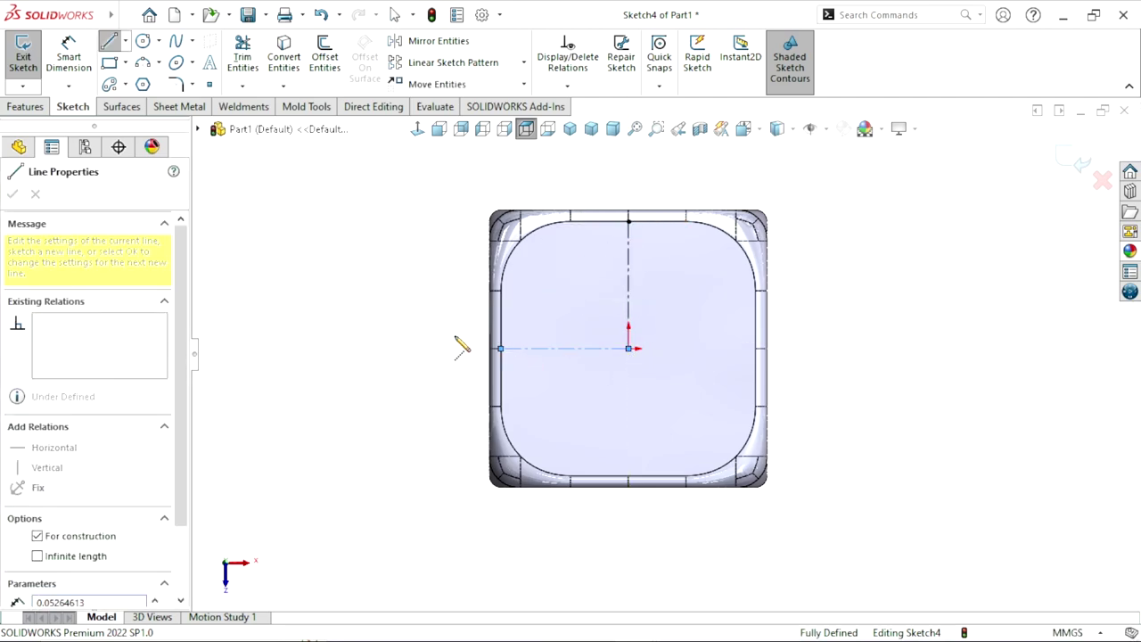
right_click(306, 315)
left_click(349, 323)
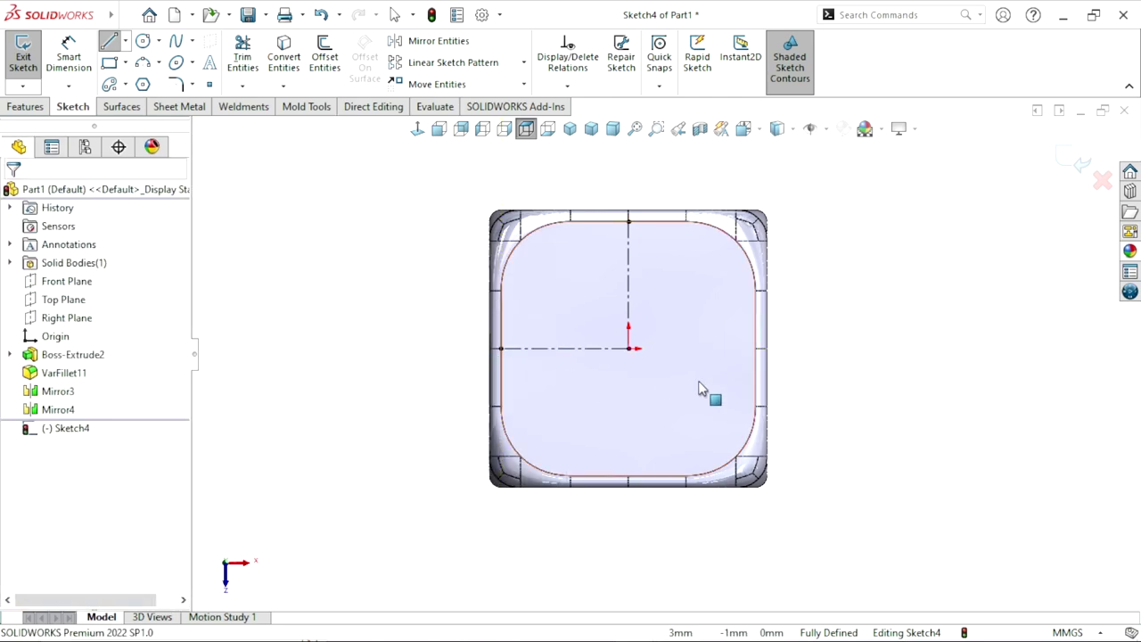
Draw a center rectangle centred on the origin with its corner up-left of it.
left_click(126, 63)
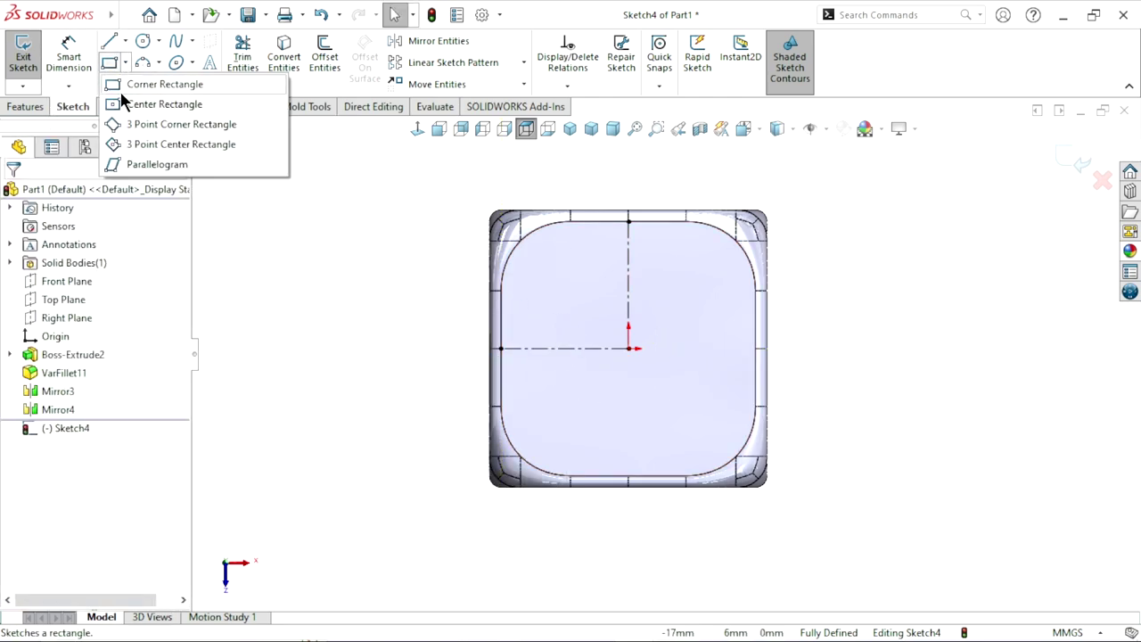
left_click(134, 104)
left_click(629, 348)
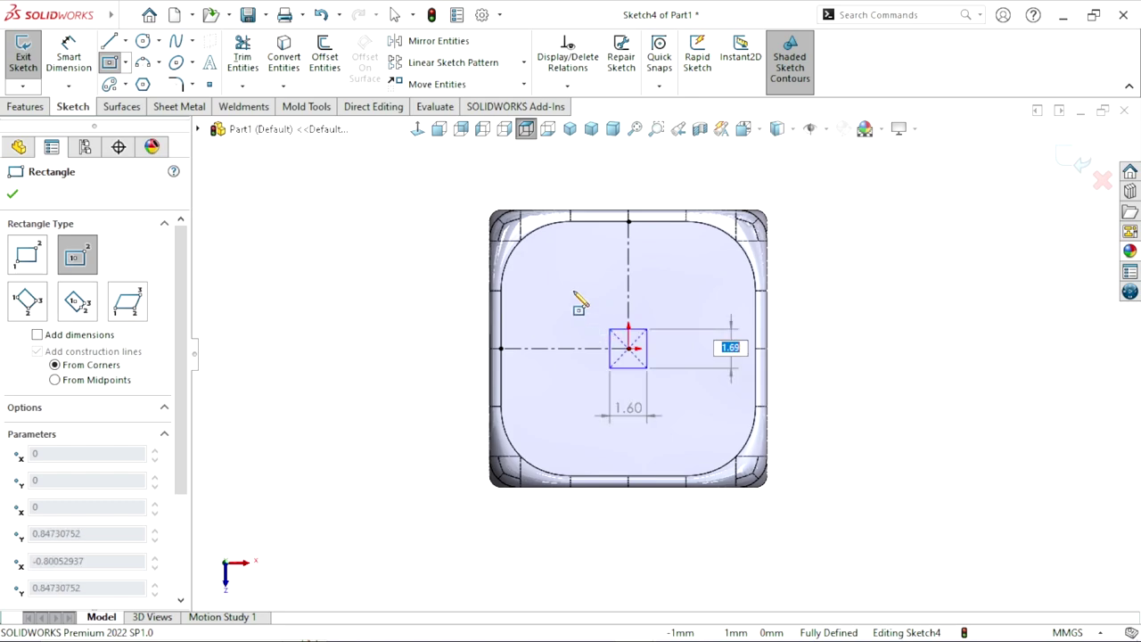
left_click(551, 271)
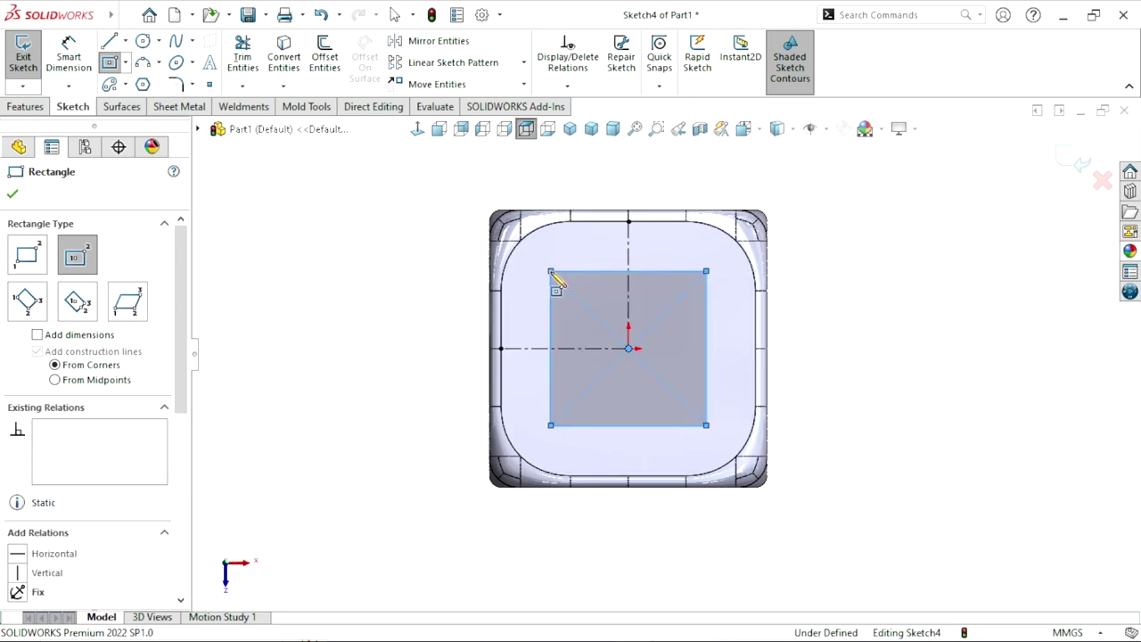
Add an Equal relation between the rectangle's top and left sides to make it a square.
left_click(65, 60)
left_click(603, 272)
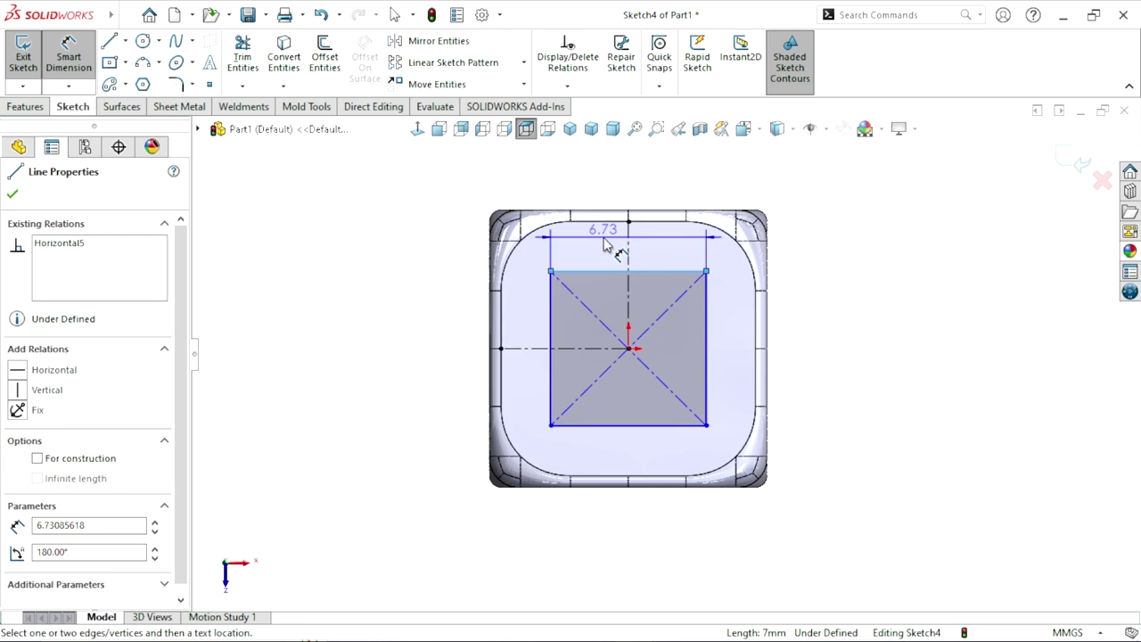
key("Escape")
key("Escape")
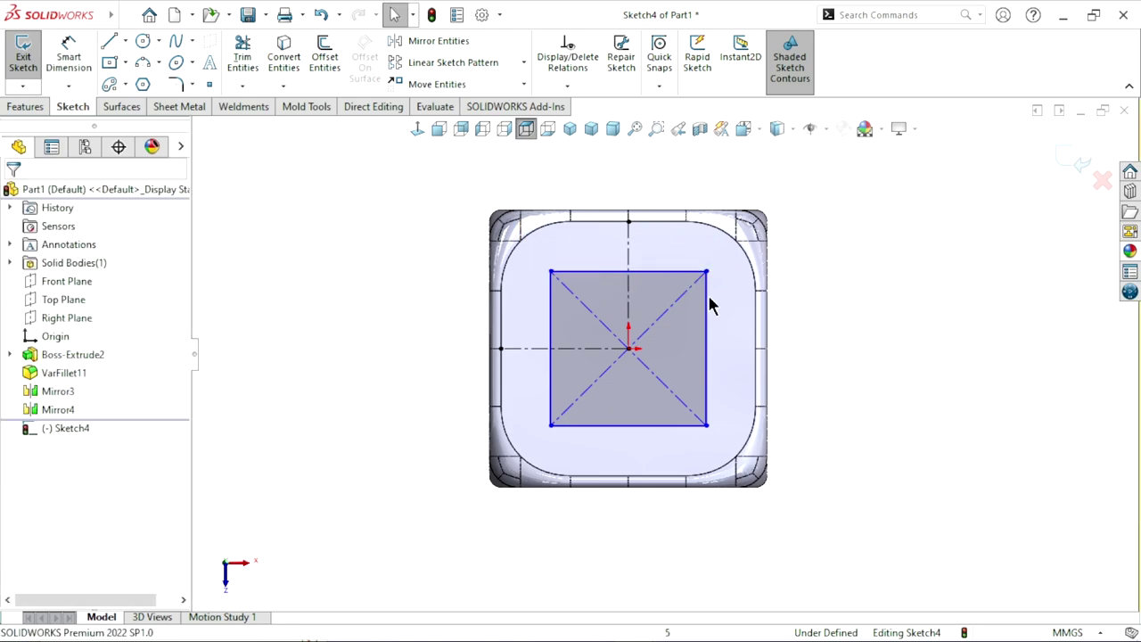
left_click(656, 279)
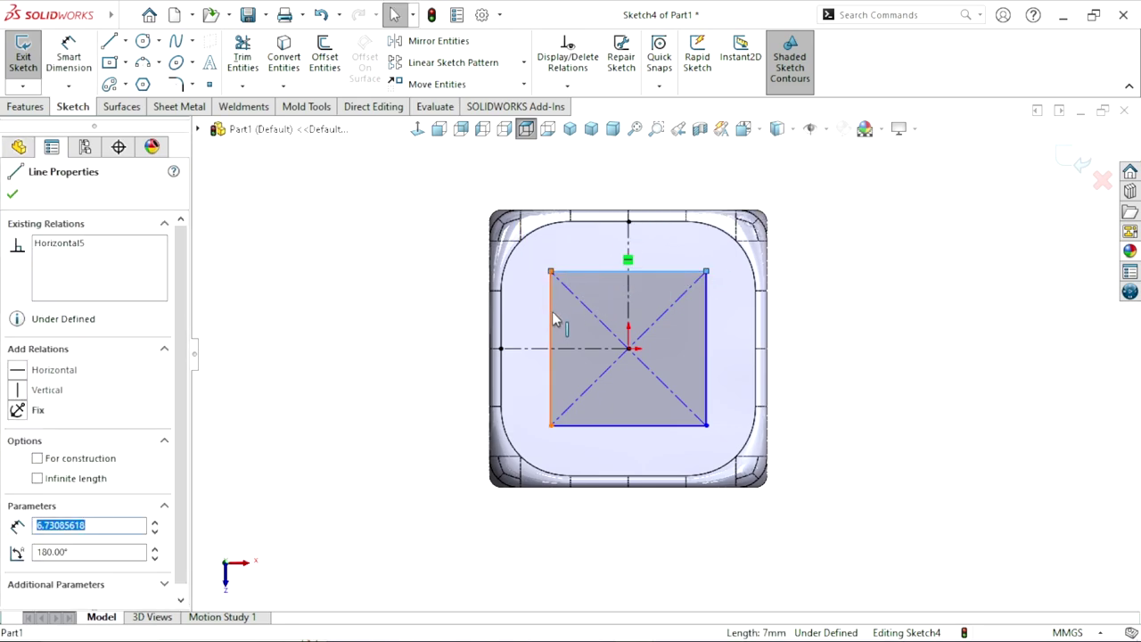
left_click(553, 319, "ctrl")
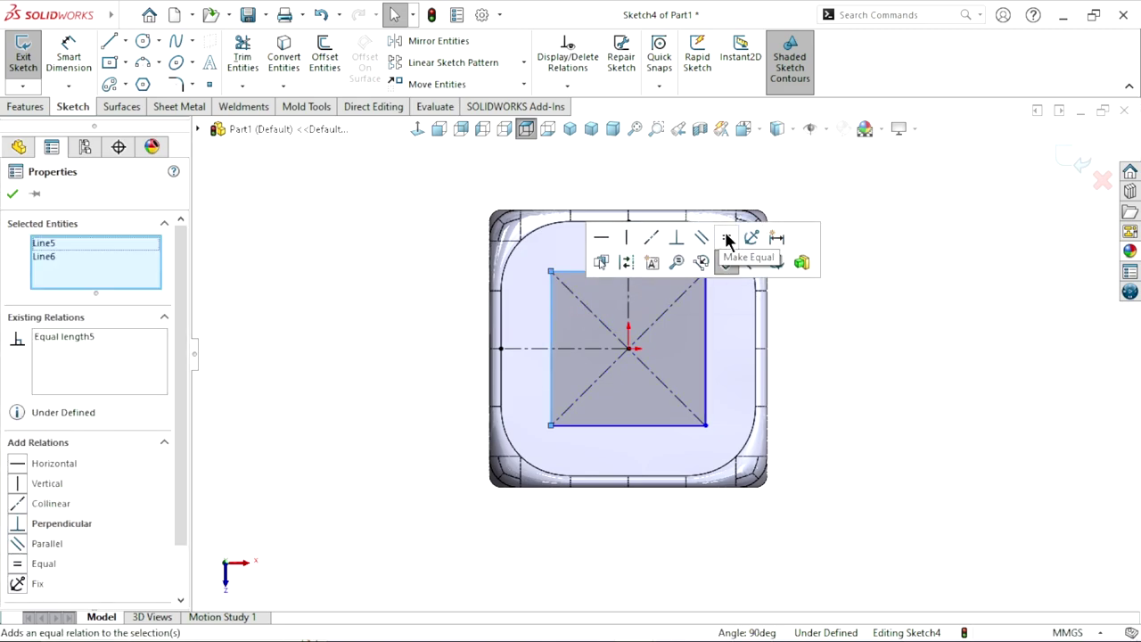
right_click_drag(357, 314, 381, 253)
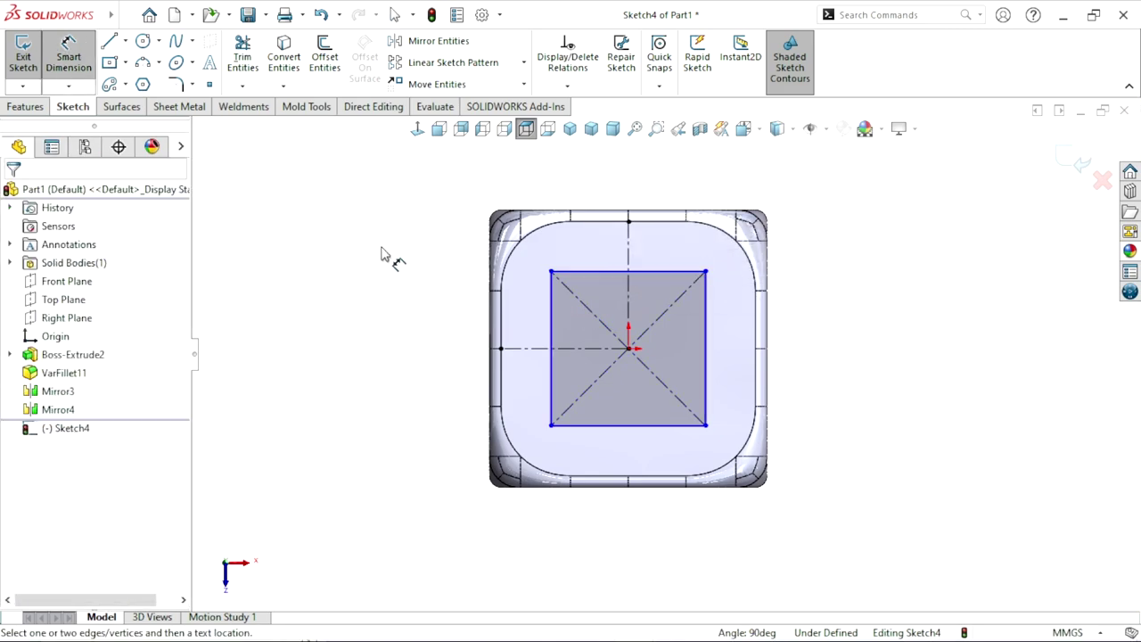
Dimension the square's bottom-left to top-right diagonal at 9 mm.
left_click(551, 425)
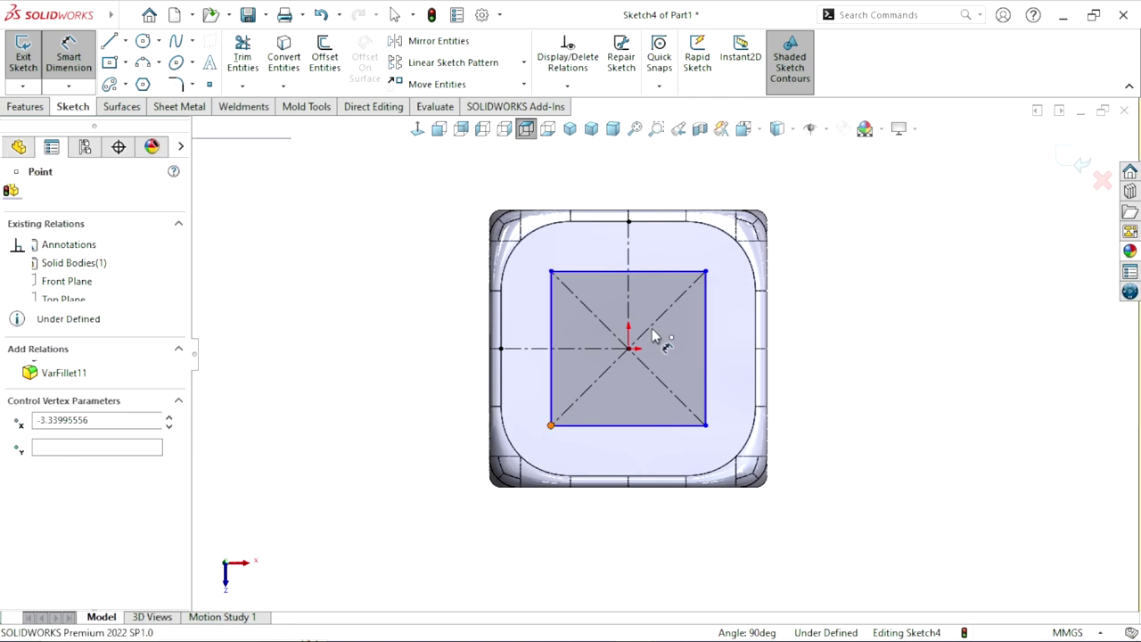
left_click(705, 271)
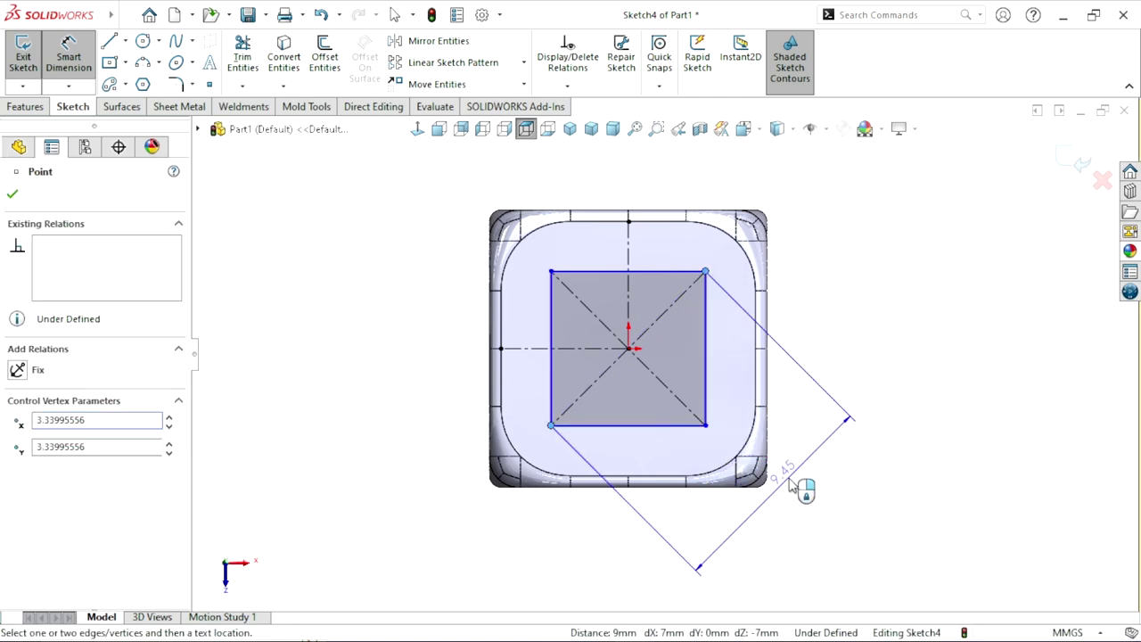
left_click(789, 482)
type("9")
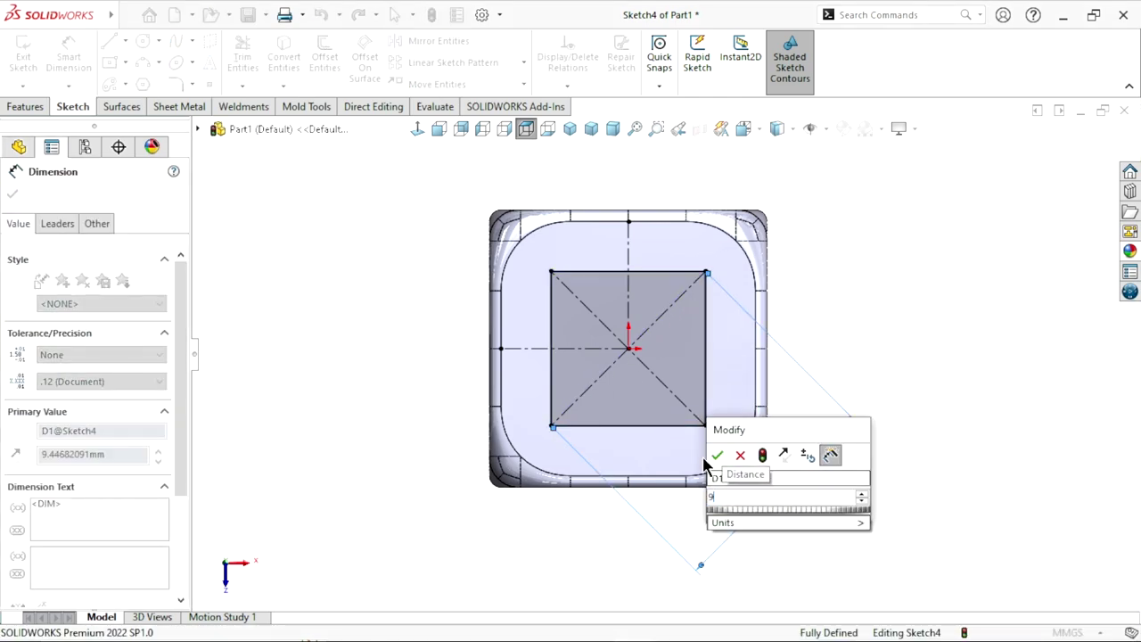
left_click(717, 454)
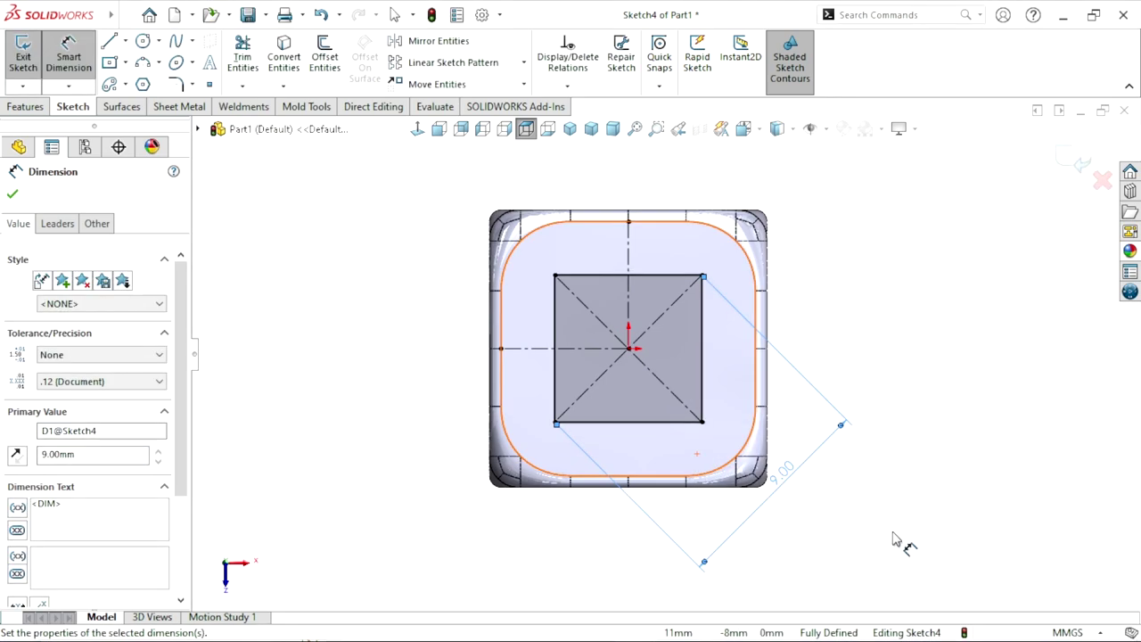
scroll(687, 401, "up", 2)
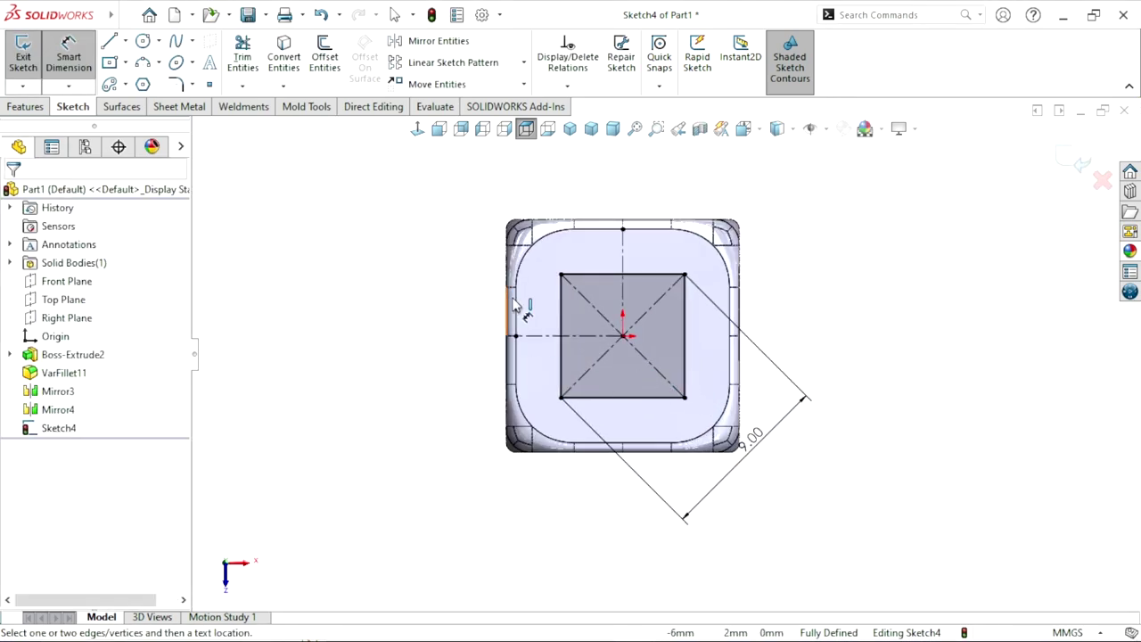
key("Escape")
scroll(668, 408, "down", 1)
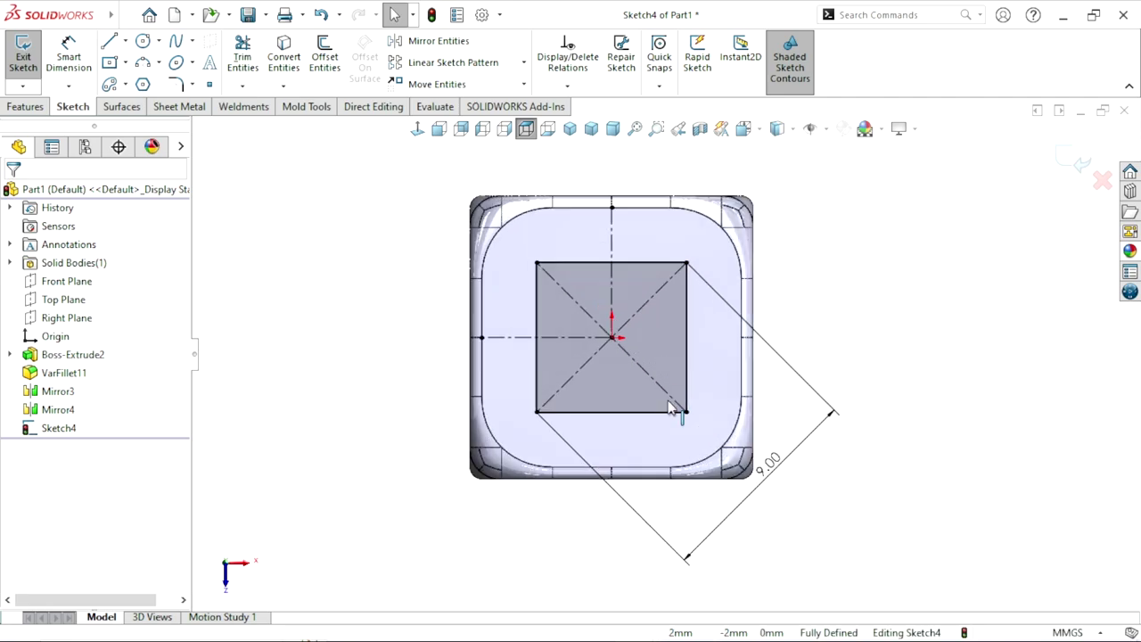
Set all four sides of the 9 mm-diagonal square as construction lines.
left_click(655, 354)
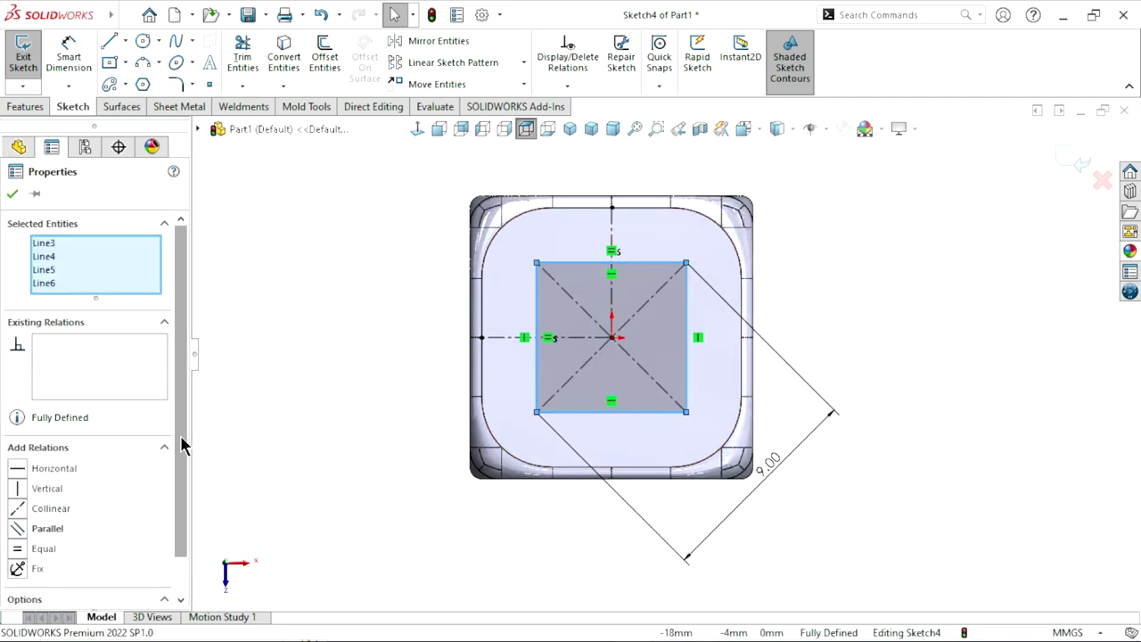
scroll(178, 463, "down", 2)
left_click(37, 574)
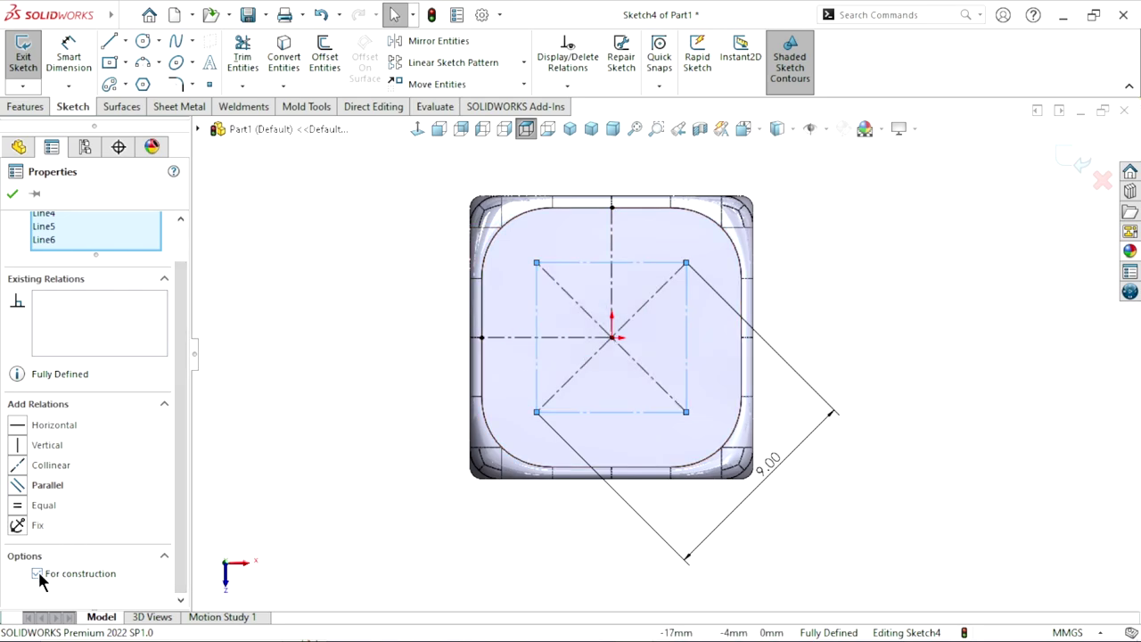
left_click(12, 194)
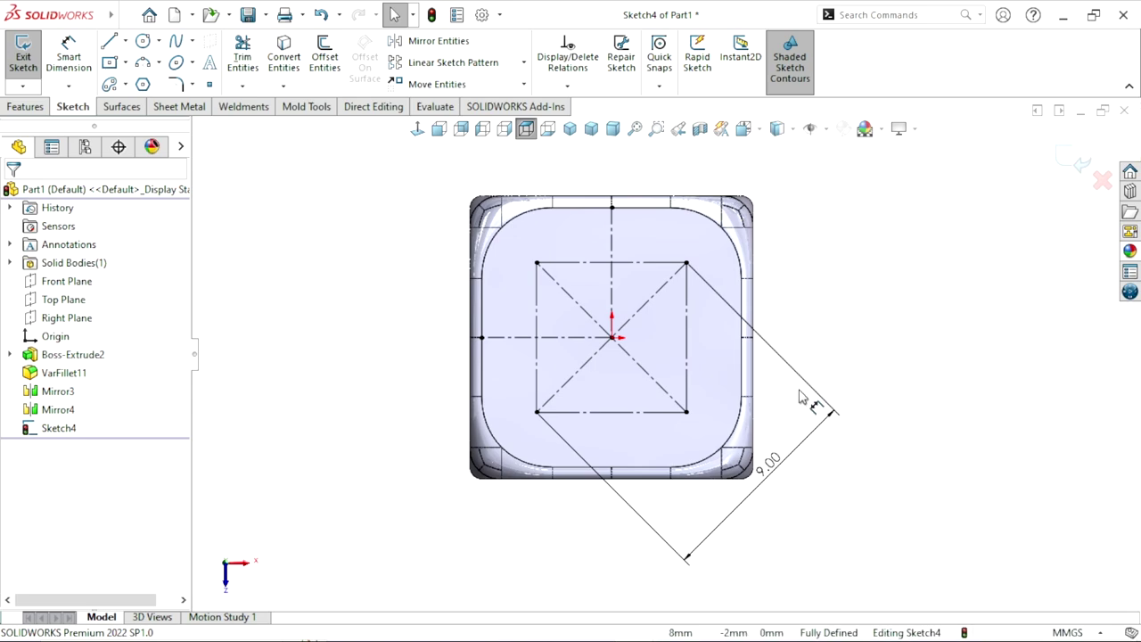
left_click(768, 477)
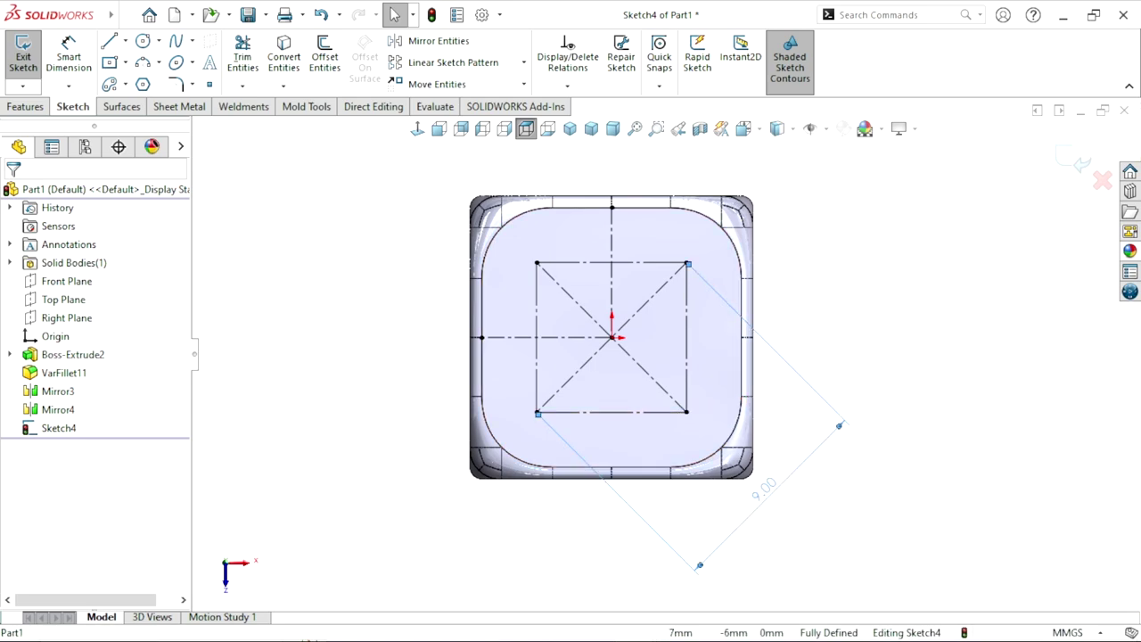
key("Escape")
scroll(649, 377, "down", 2)
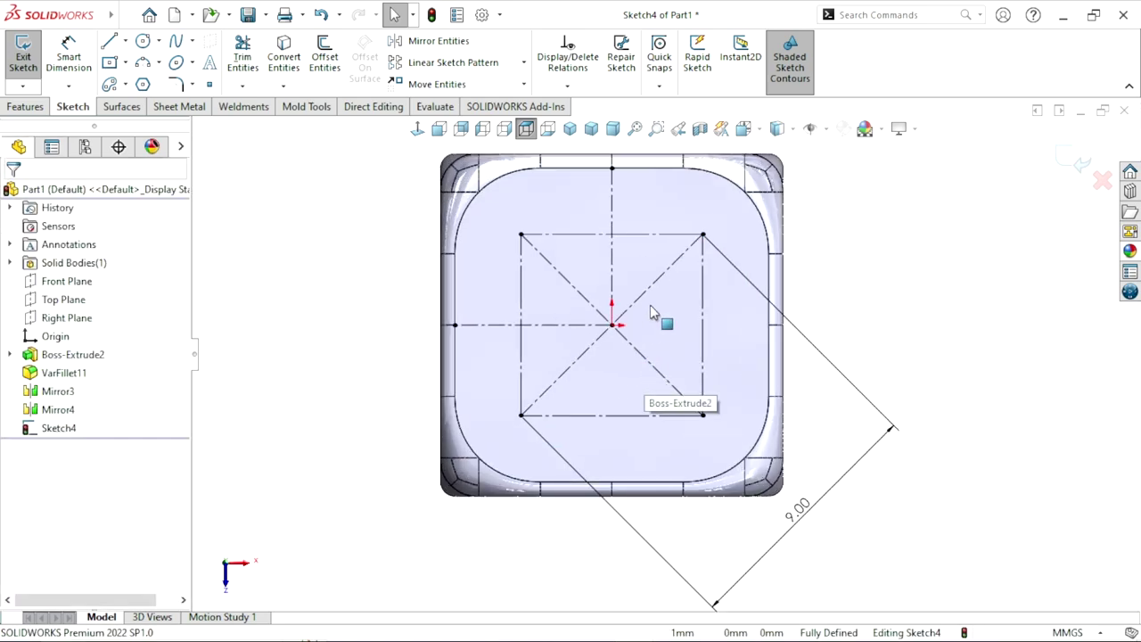
scroll(624, 294, "up", 3)
scroll(624, 294, "down", 2)
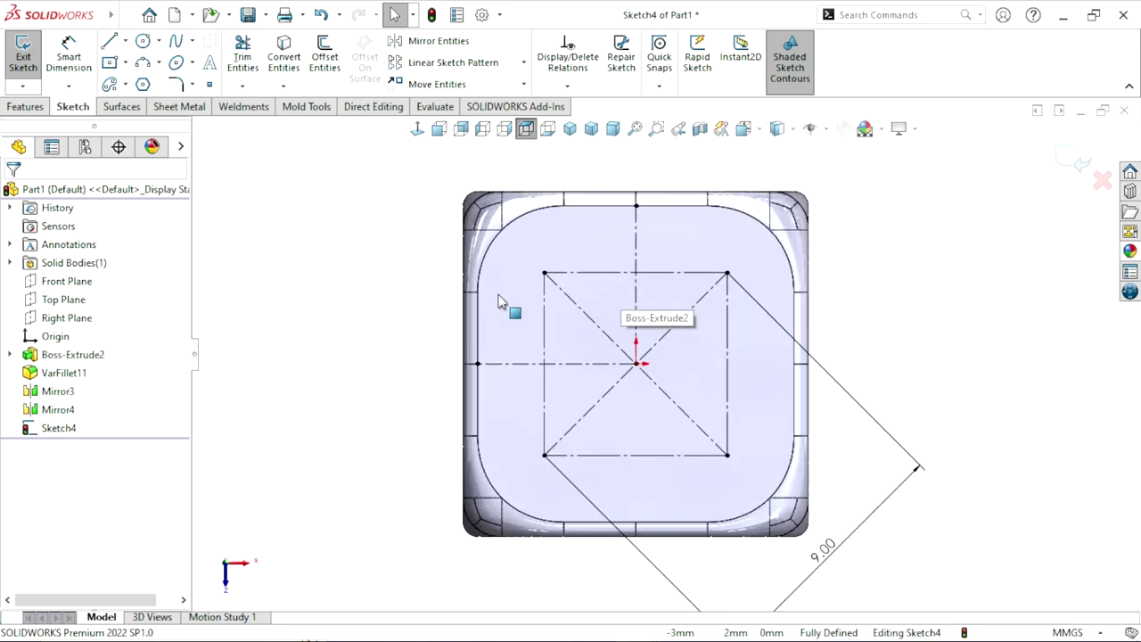
Draw circles at the origin, the top-left corner, left-side midpoint and bottom-left corner.
left_click(141, 45)
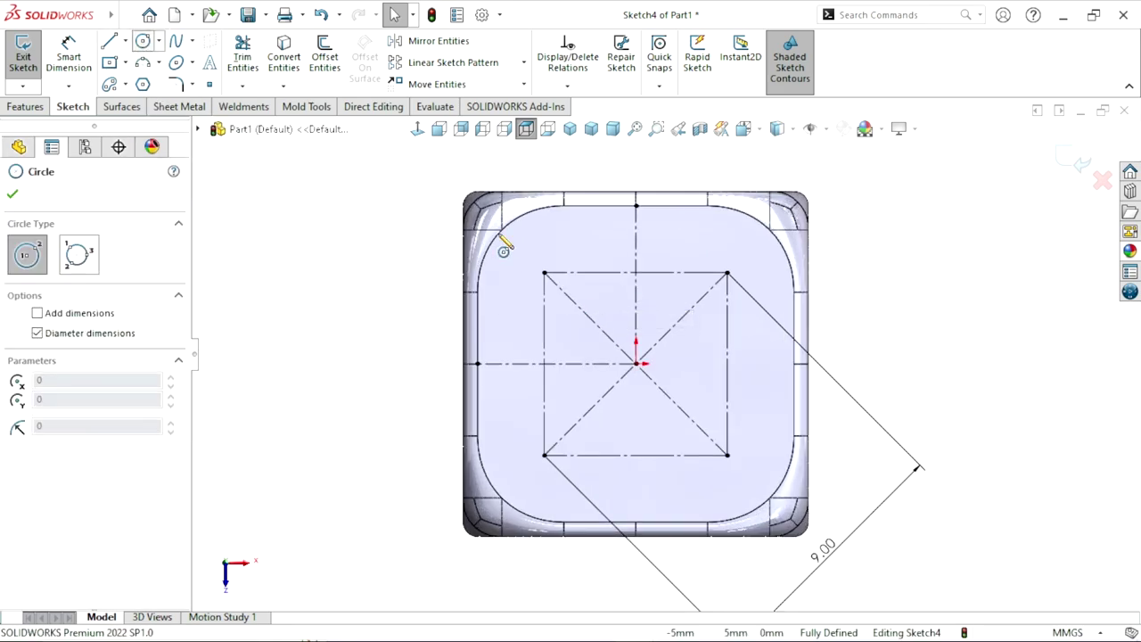
left_click(636, 364)
left_click(613, 344)
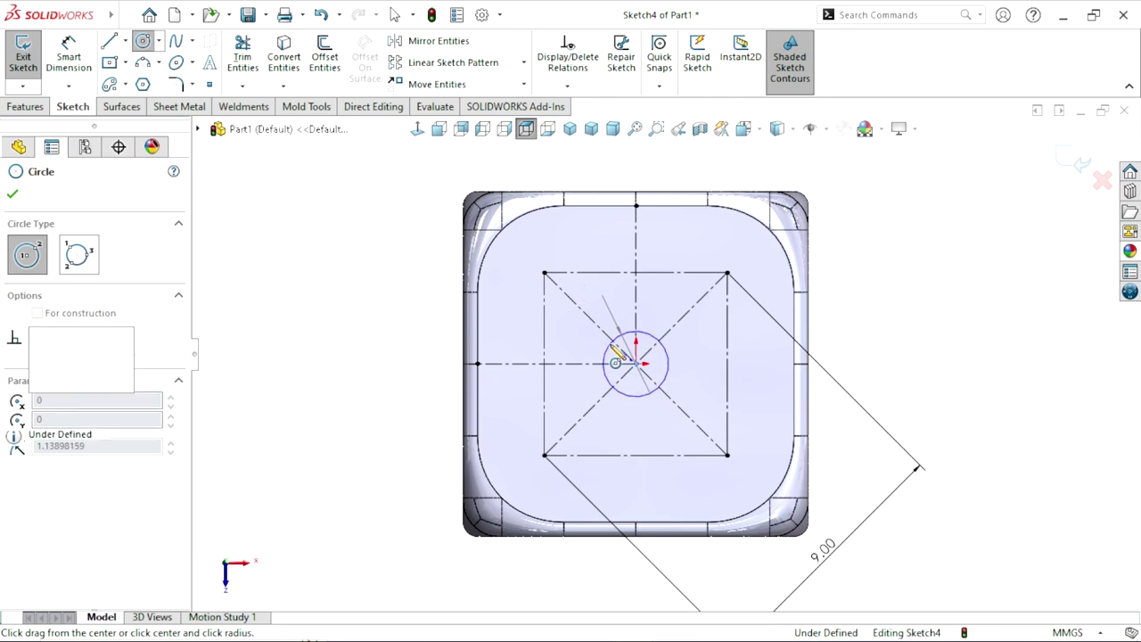
left_click(544, 272)
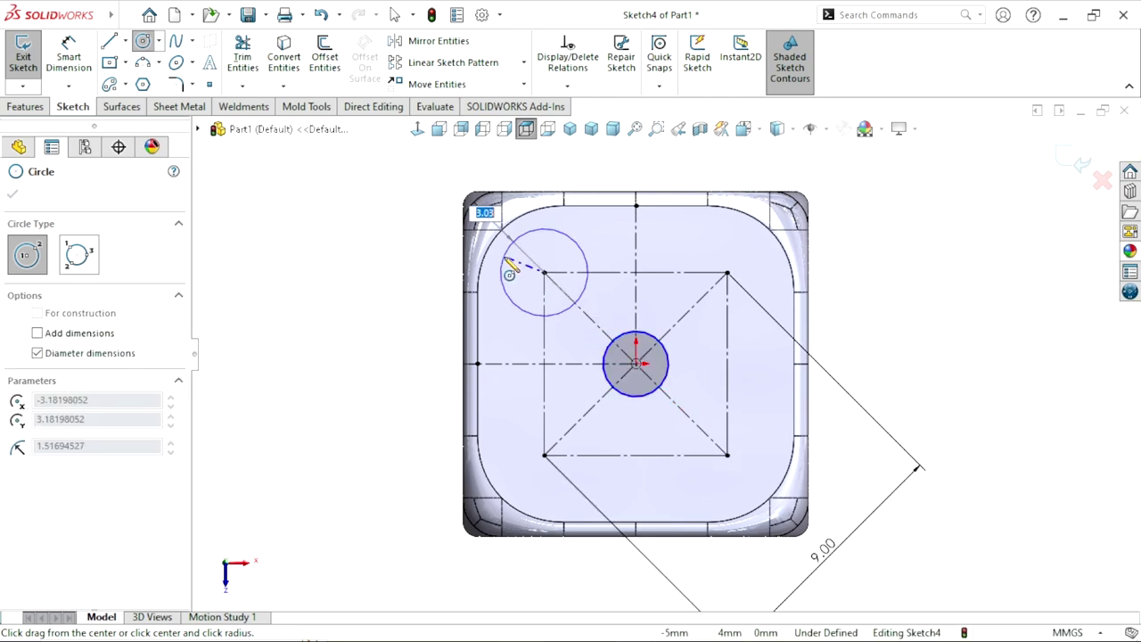
left_click(513, 266)
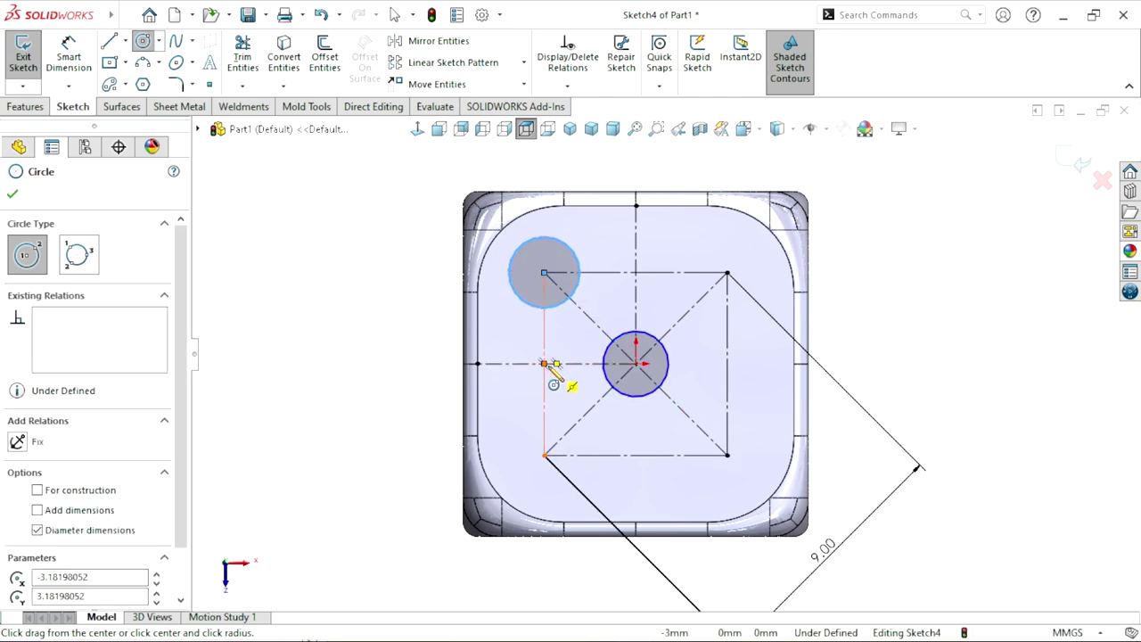
left_click(544, 362)
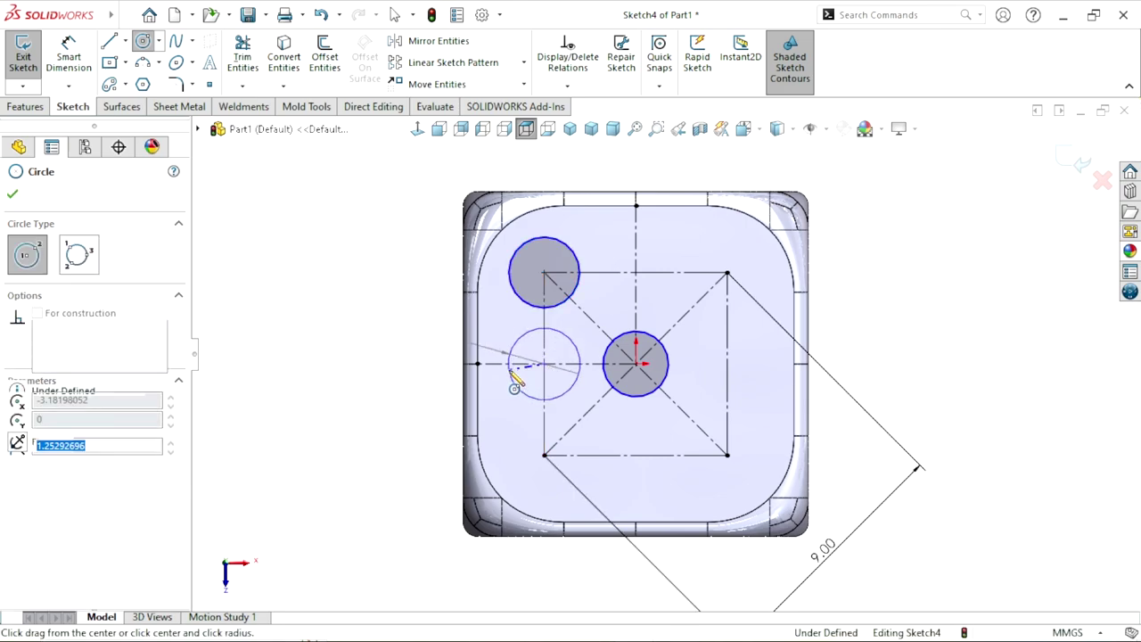
left_click(517, 380)
left_click(544, 456)
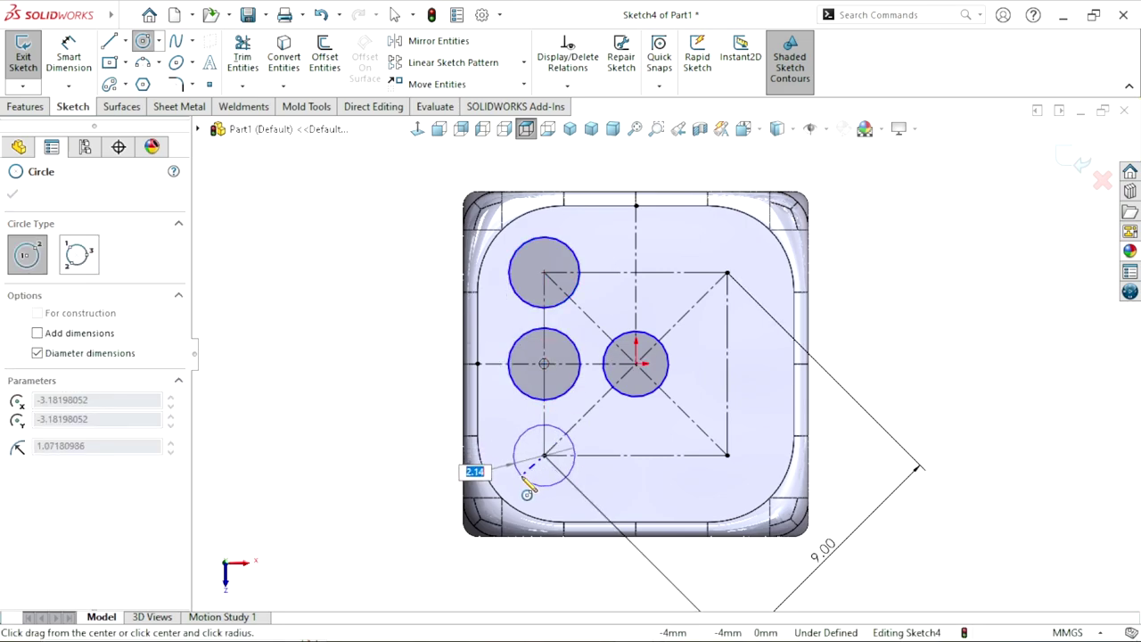
left_click(578, 464)
Draw circles at the bottom-right corner, right-side midpoint and top-right corner.
left_click(727, 456)
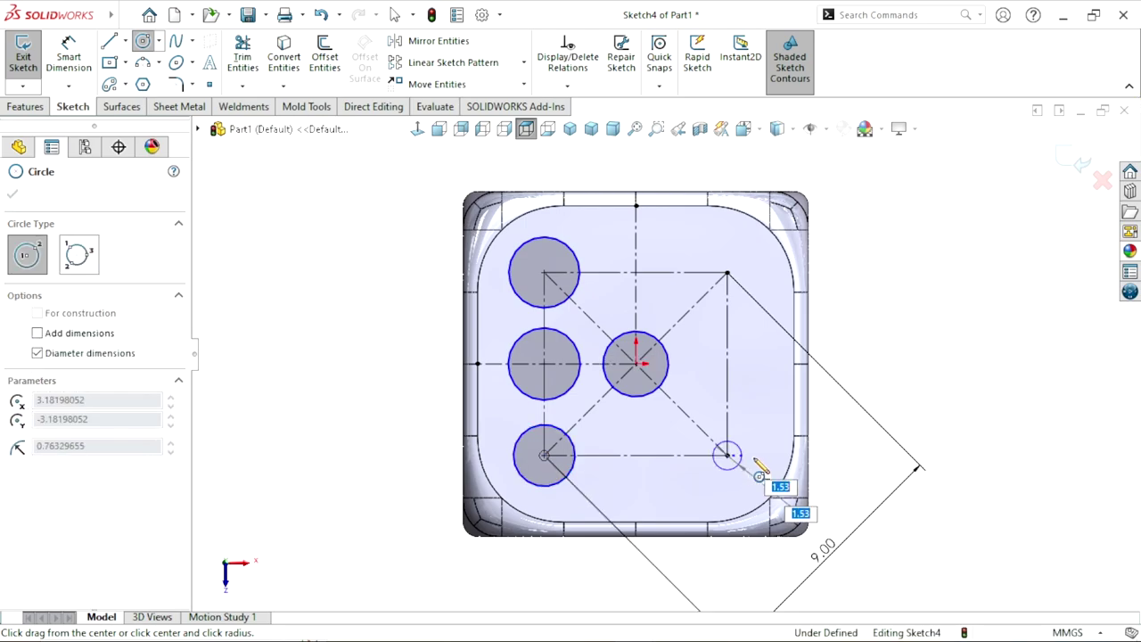
left_click(755, 465)
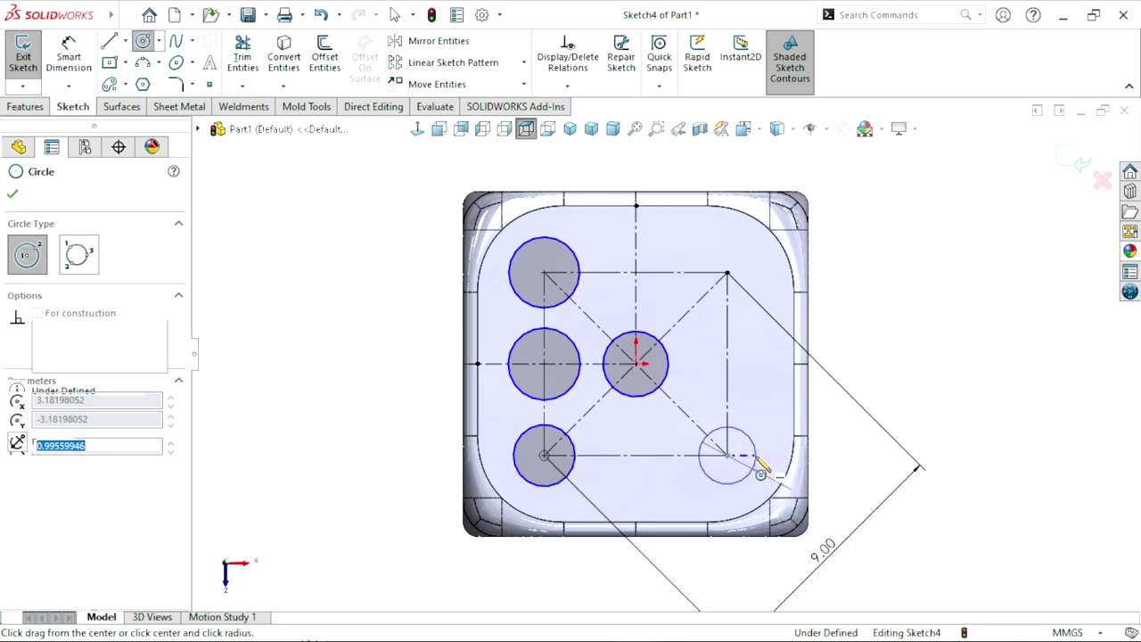
left_click(727, 363)
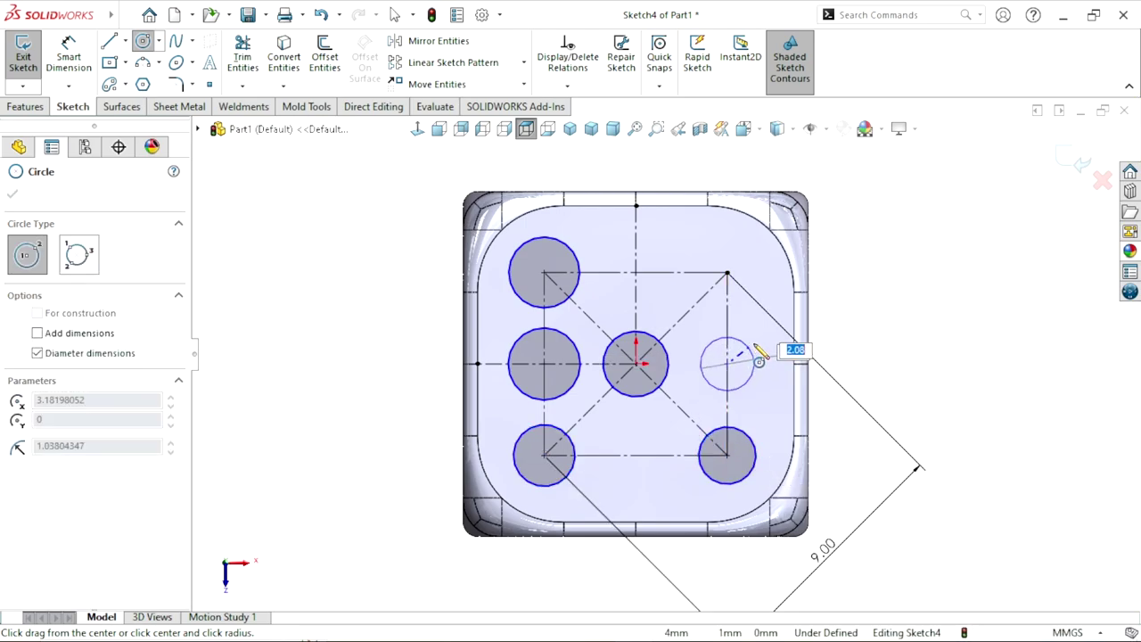
left_click(760, 363)
left_click(728, 274)
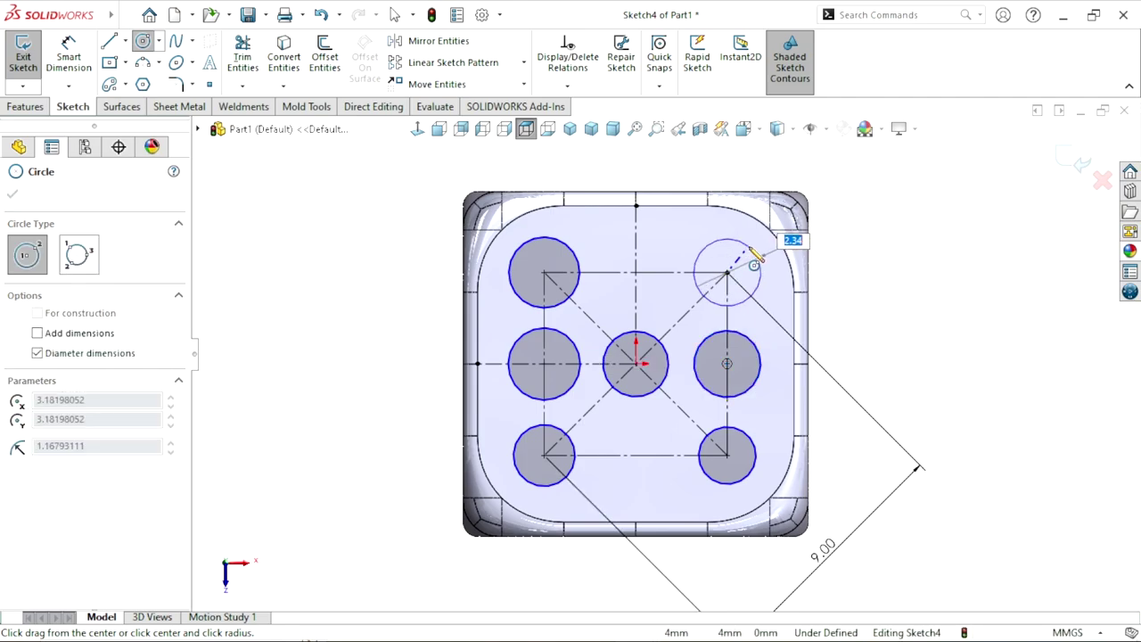
left_click(754, 254)
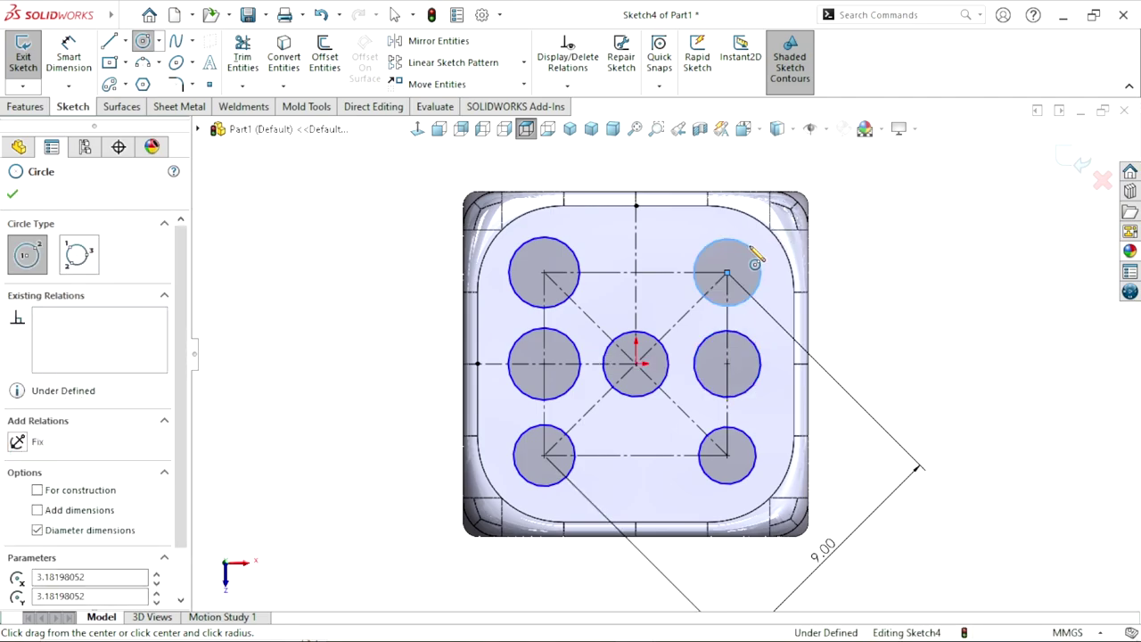
left_click(69, 58)
Give the top-left pip circle a 2.5 mm diameter dimension.
left_click(511, 271)
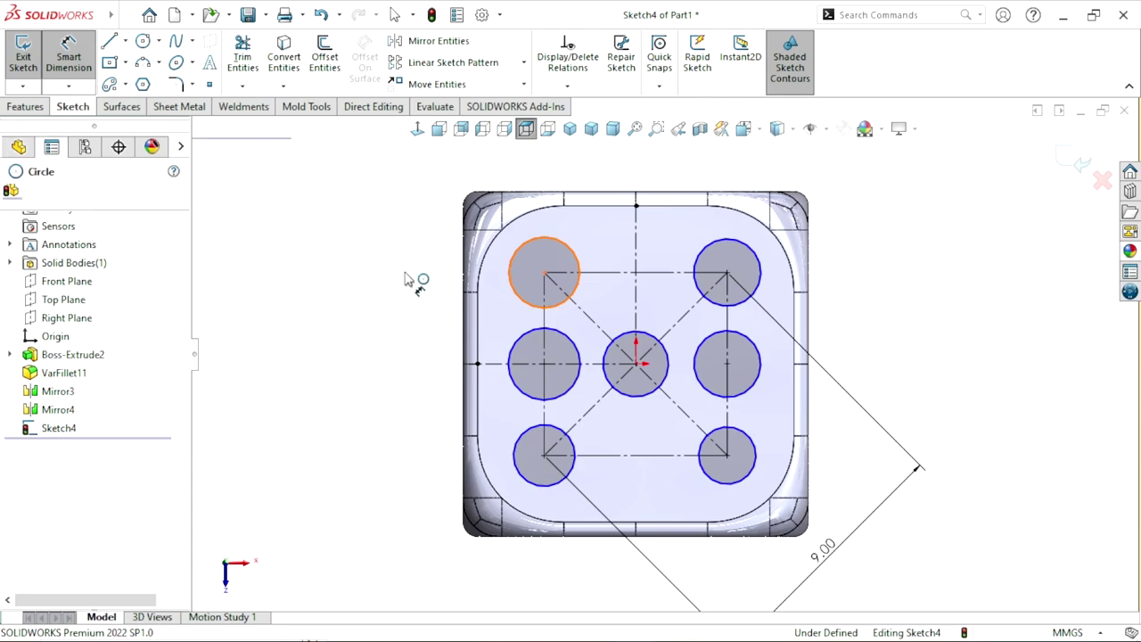
left_click(405, 251)
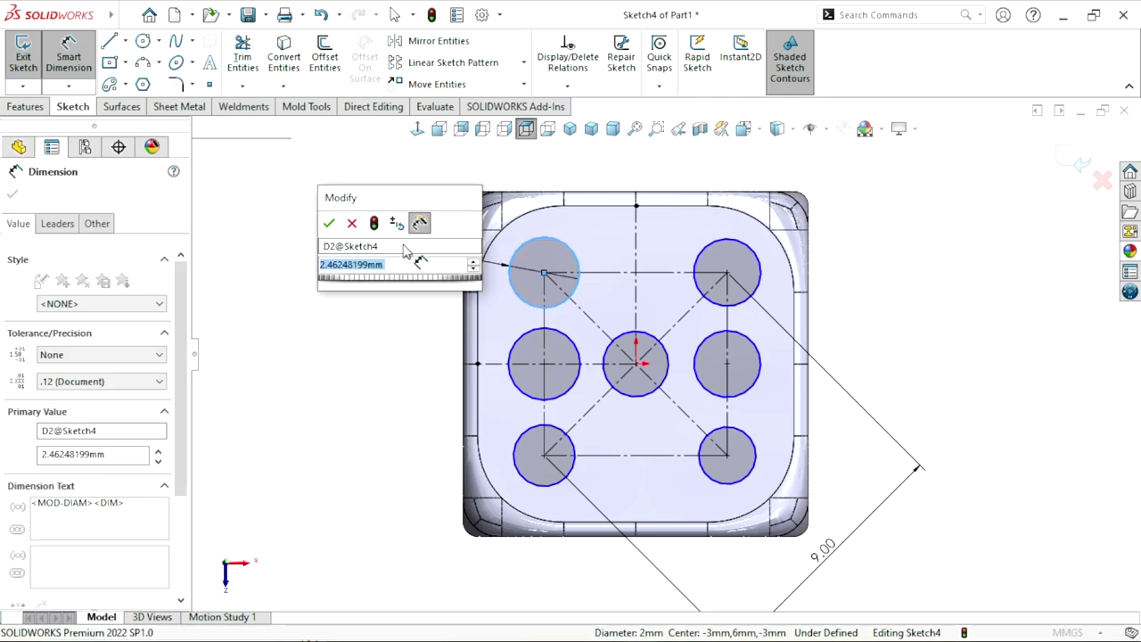
type("2.5")
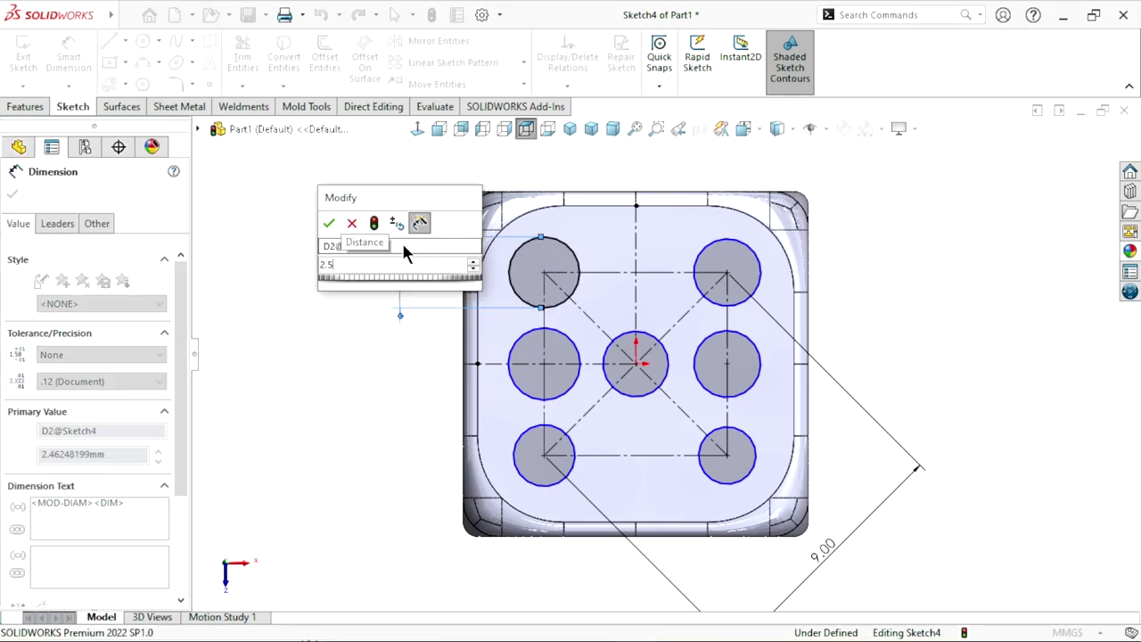
key("Return")
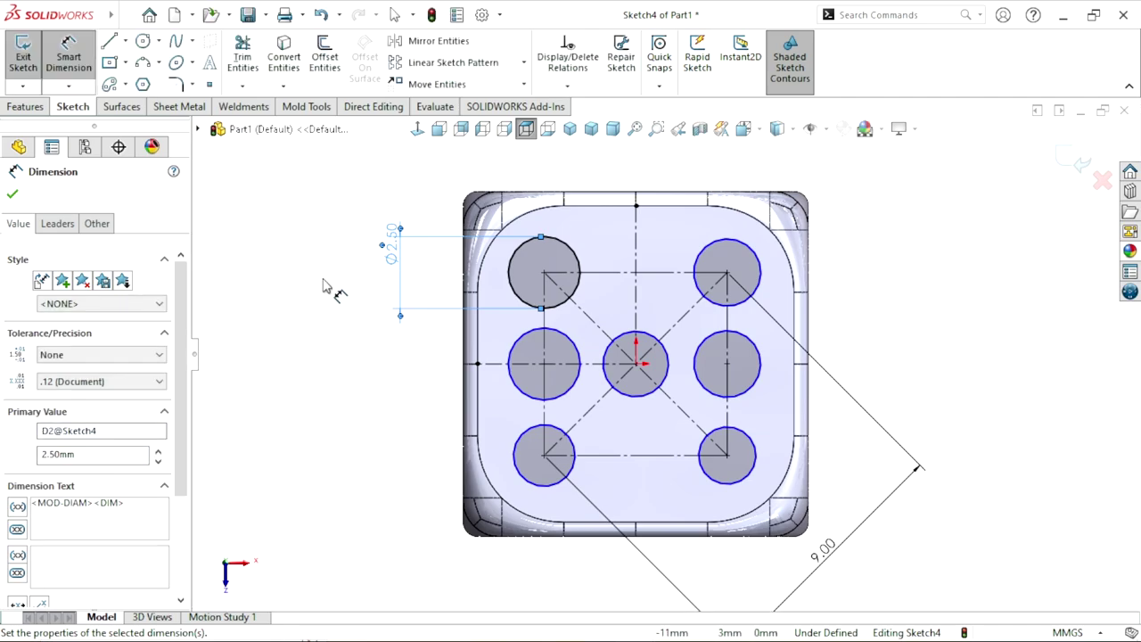
key("Escape")
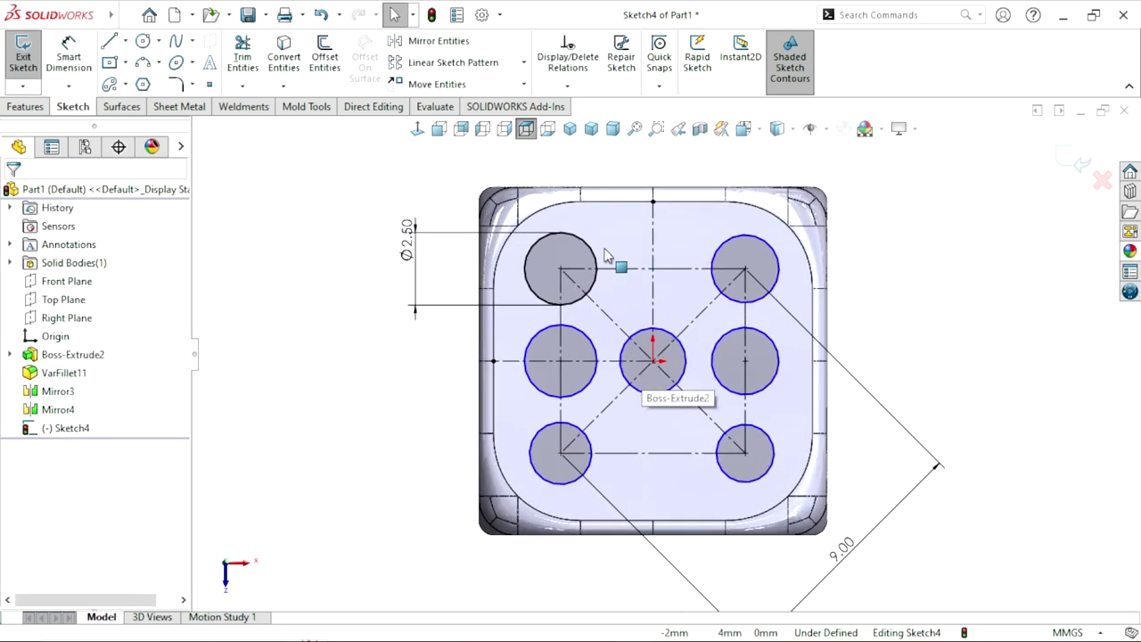
Apply an Equal relation to all seven pip circles so each is 2.50 mm.
left_click(595, 259)
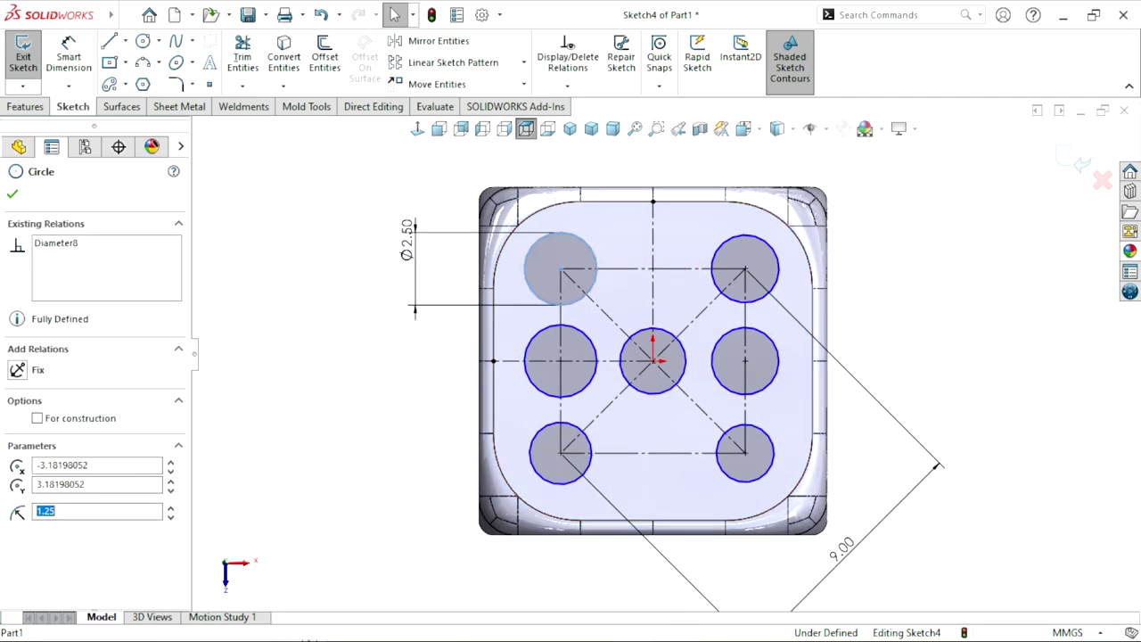
left_click(592, 357, "ctrl")
left_click(591, 452, "ctrl")
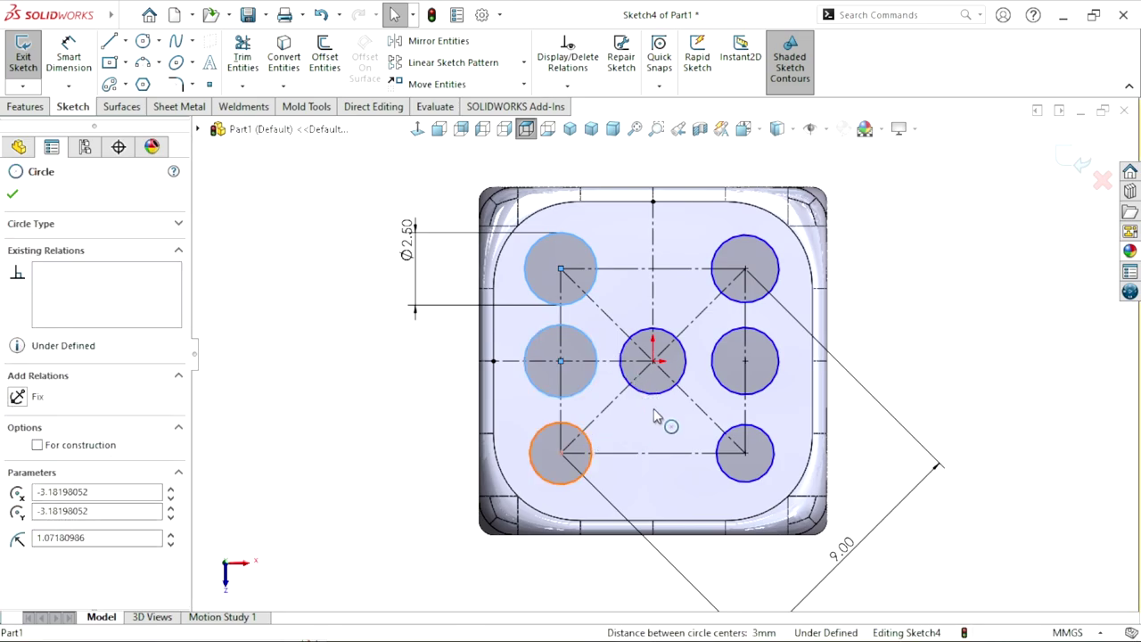
left_click(666, 403, "ctrl")
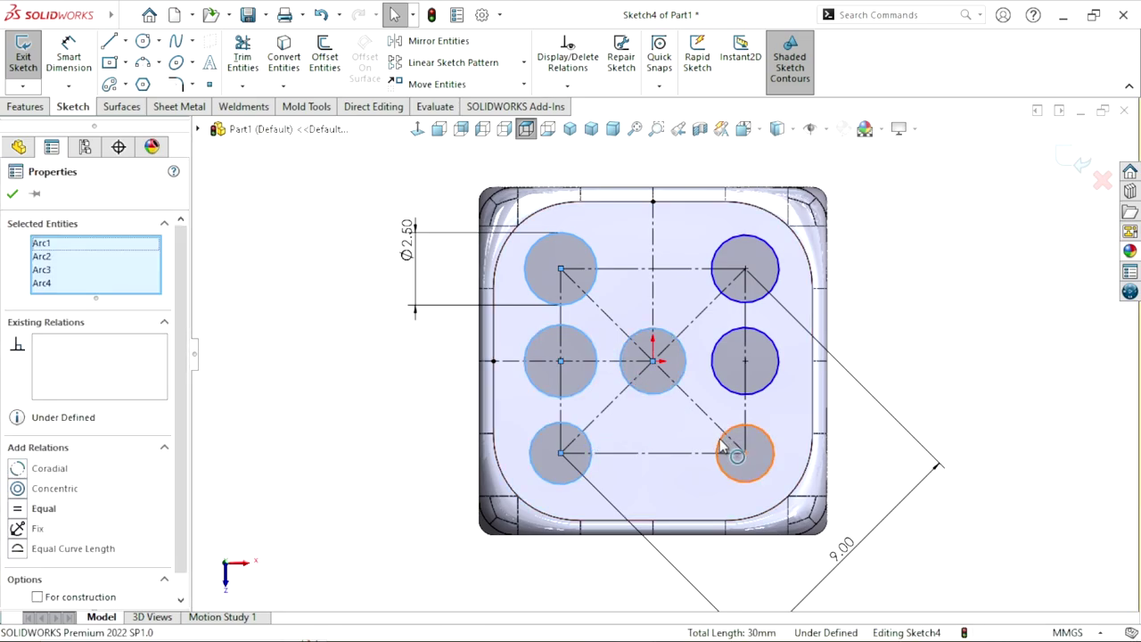
left_click(722, 448, "ctrl")
left_click(718, 349, "ctrl")
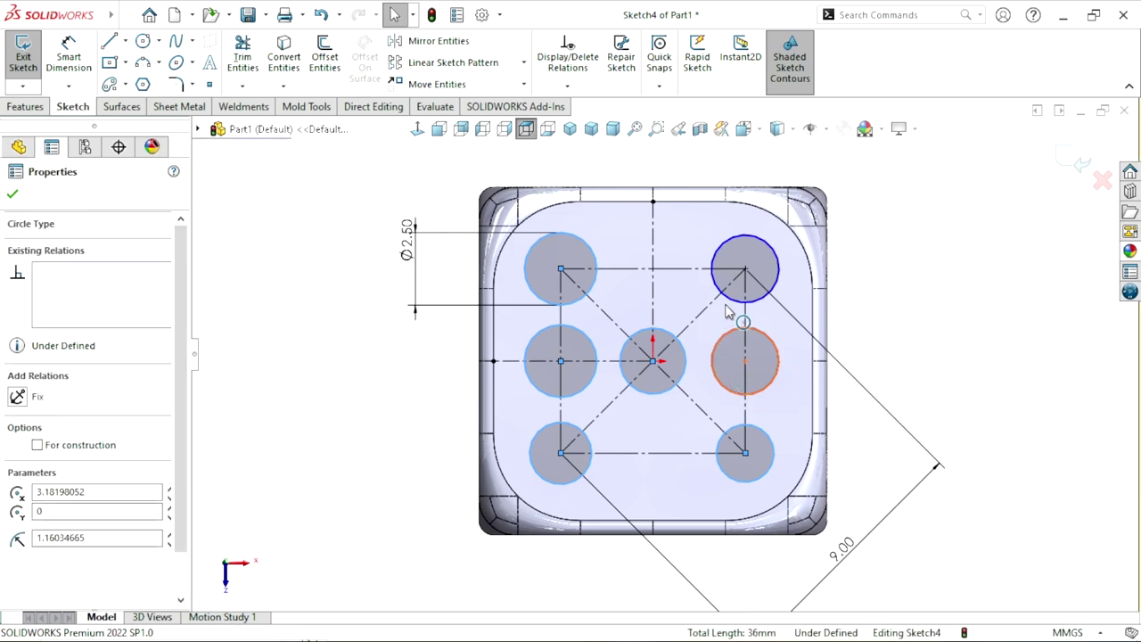
left_click(727, 310, "ctrl")
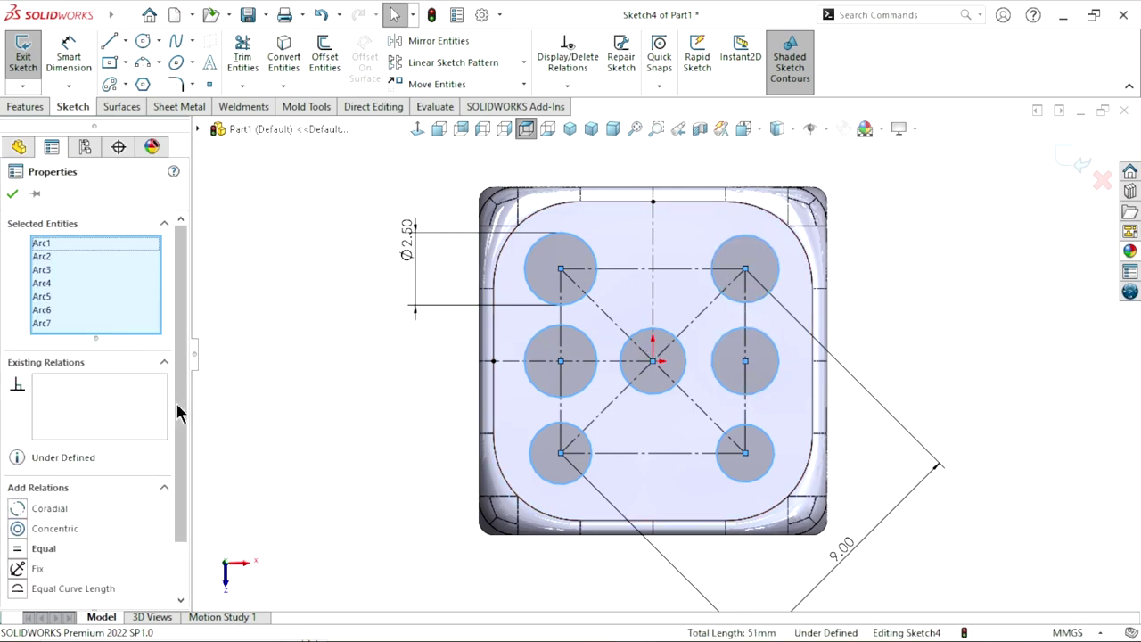
left_click_drag(177, 411, 179, 463)
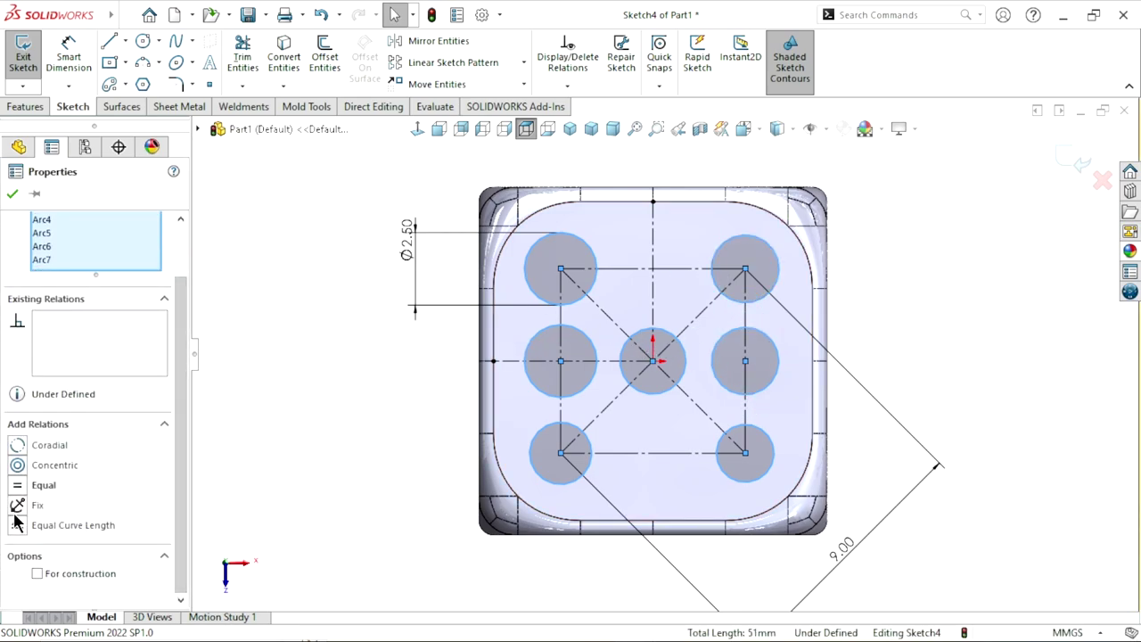
left_click(23, 489)
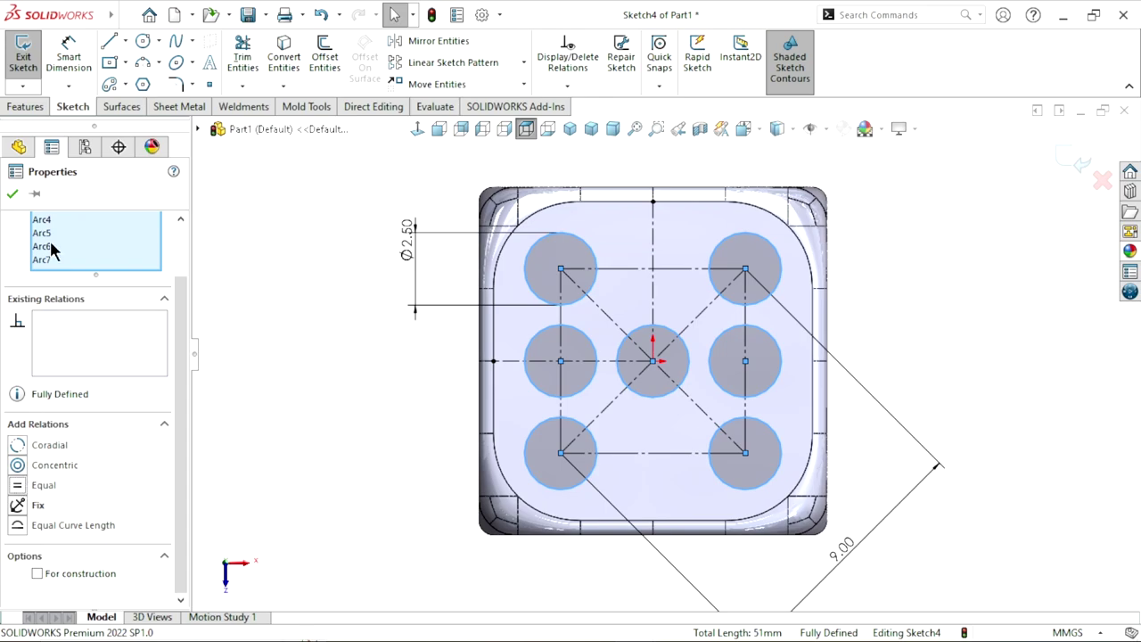
left_click(13, 193)
scroll(645, 348, "up", 2)
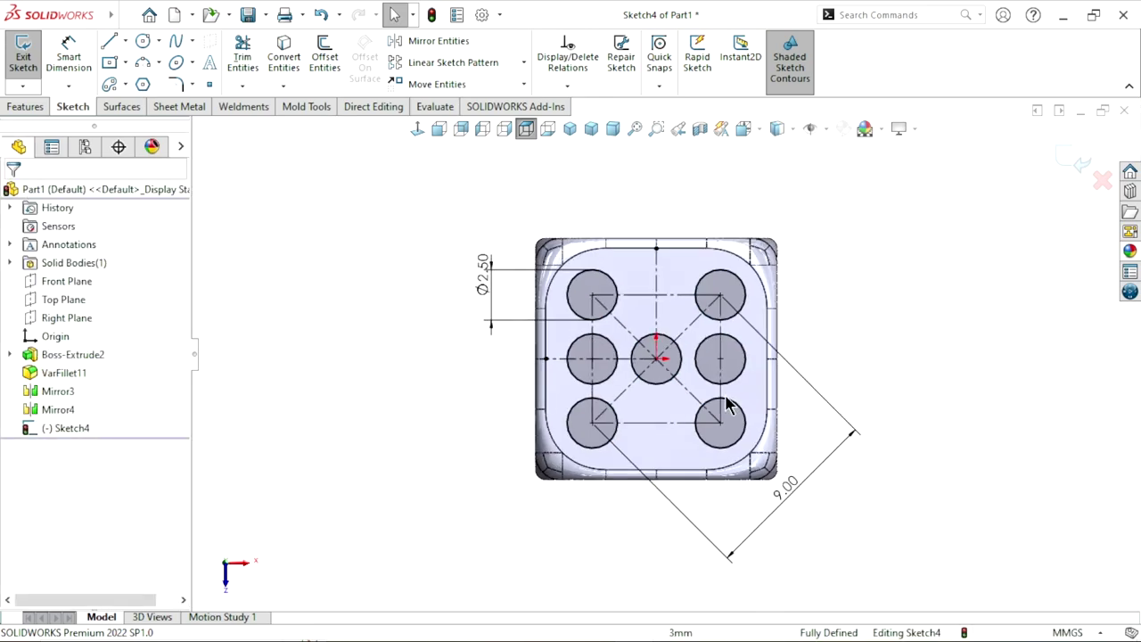
scroll(726, 406, "down", 1)
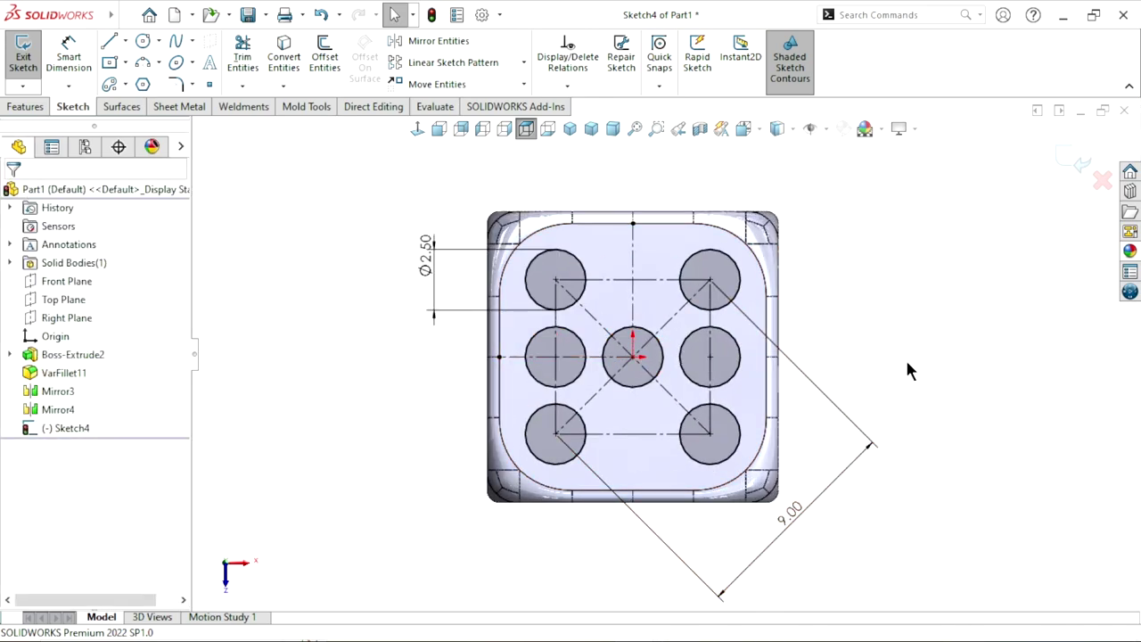
scroll(675, 370, "down", 2)
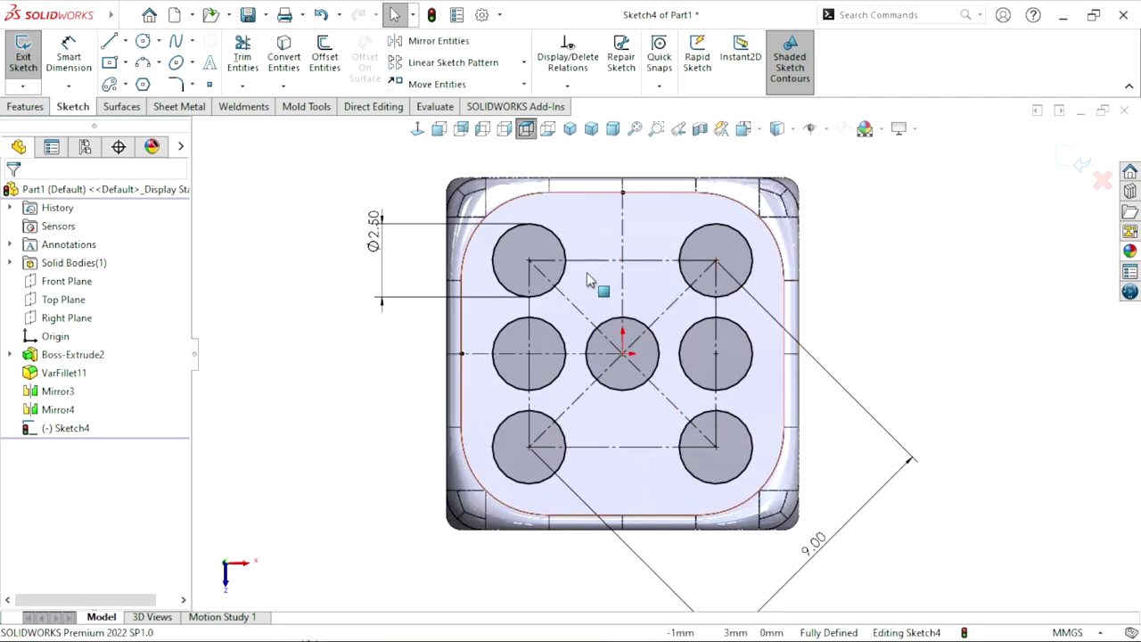
Make the six outer pip circles construction geometry, keeping only the centre circle solid.
left_click(557, 271)
left_click(557, 348)
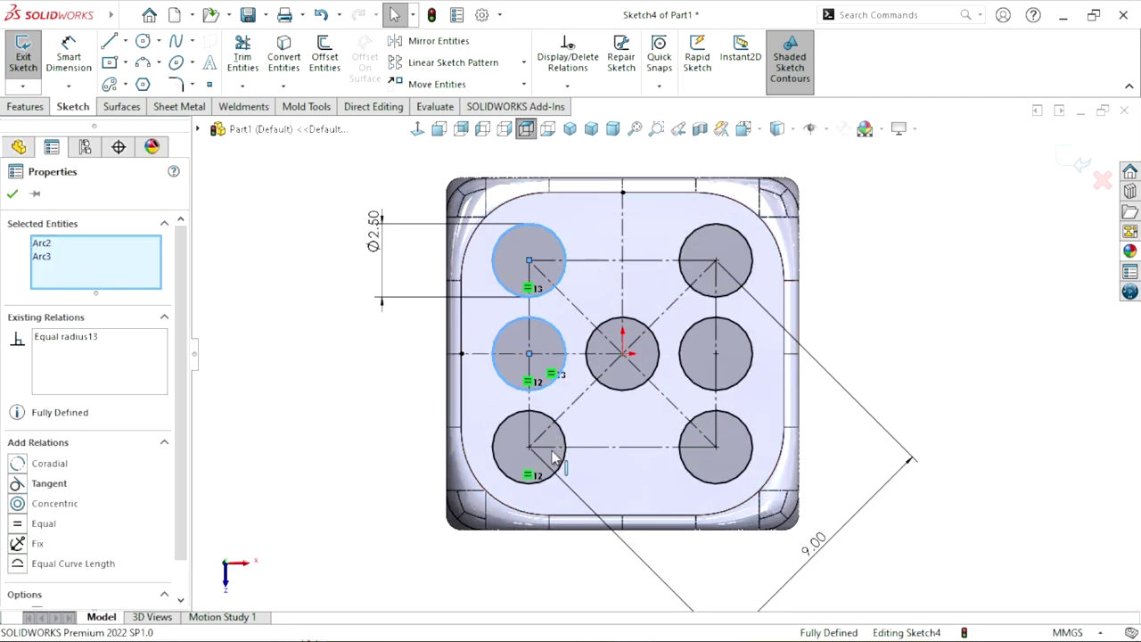
left_click(537, 463)
left_click(727, 258)
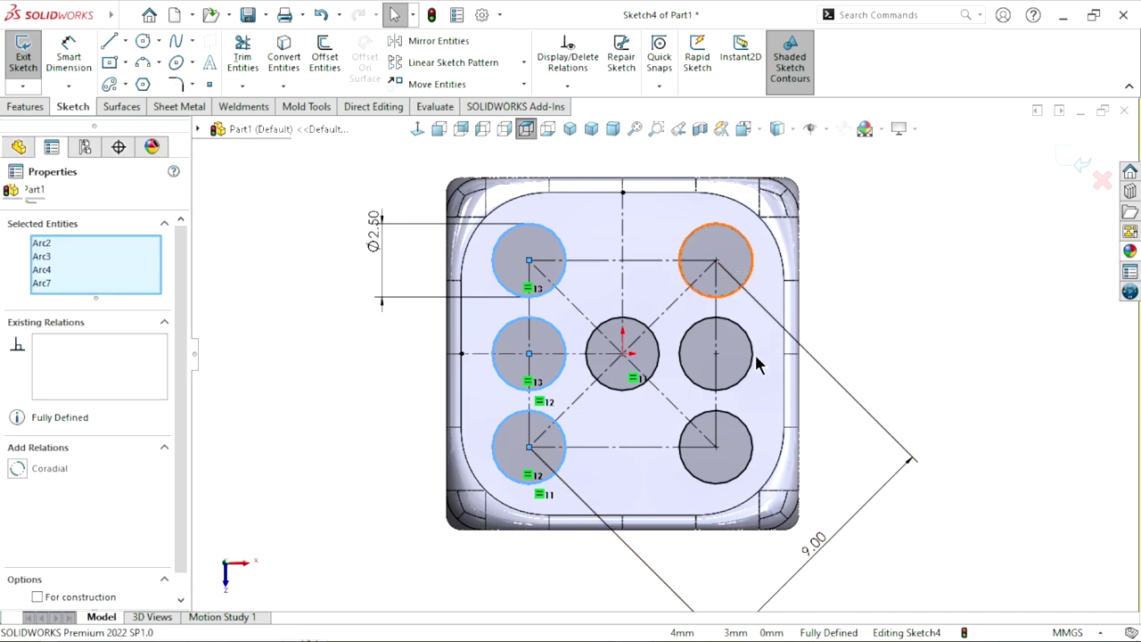
left_click(732, 356)
left_click(736, 455)
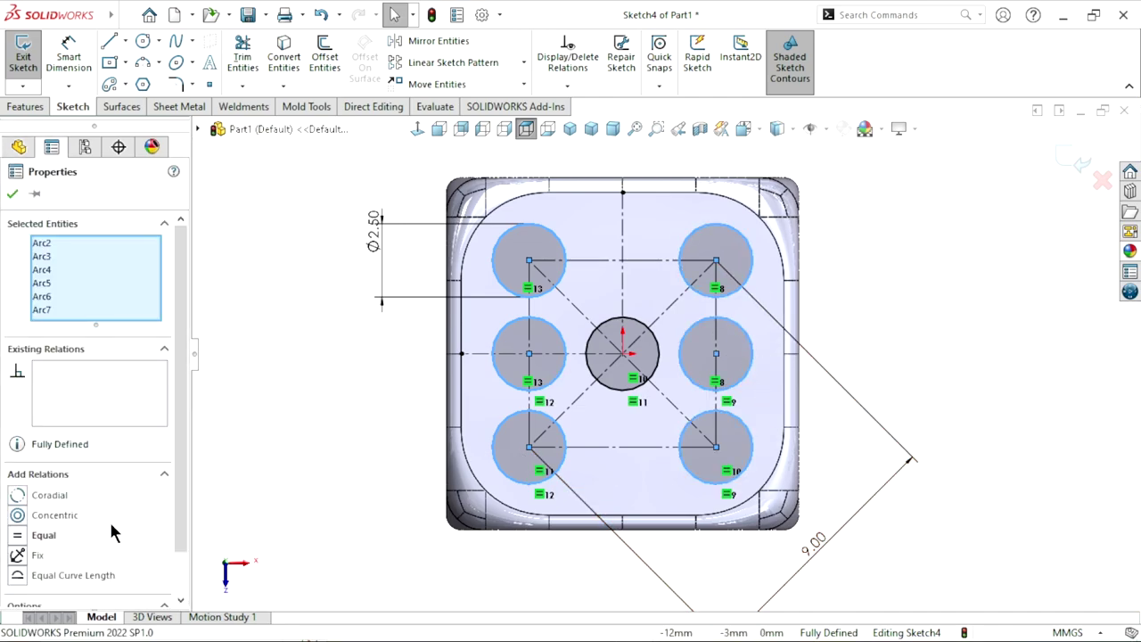
scroll(72, 544, "down", 2)
left_click(37, 573)
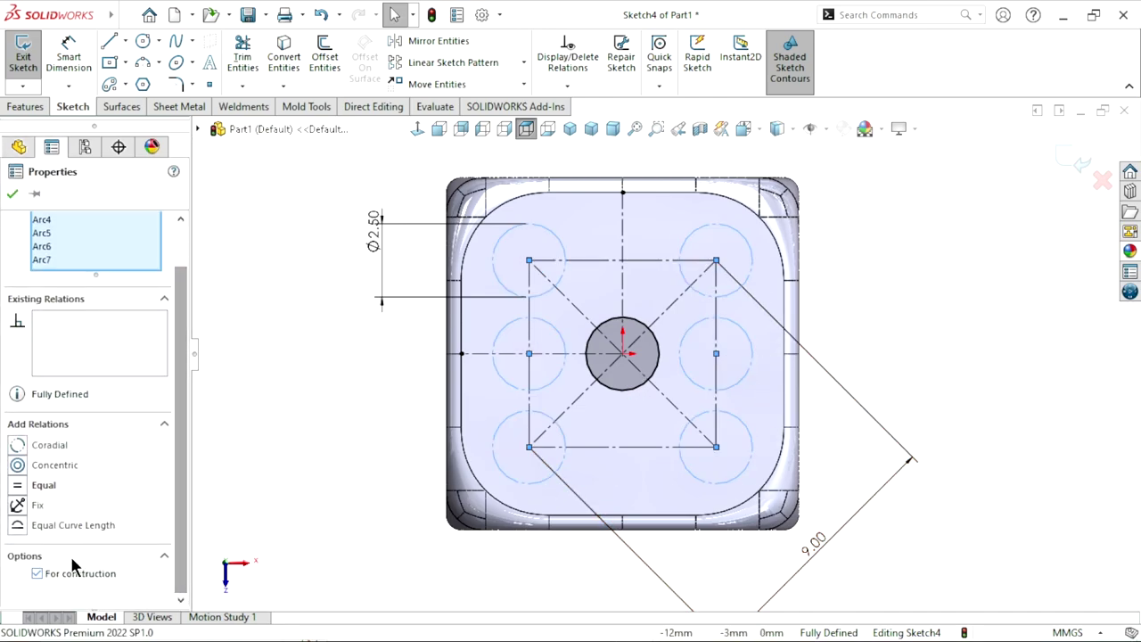
left_click(13, 195)
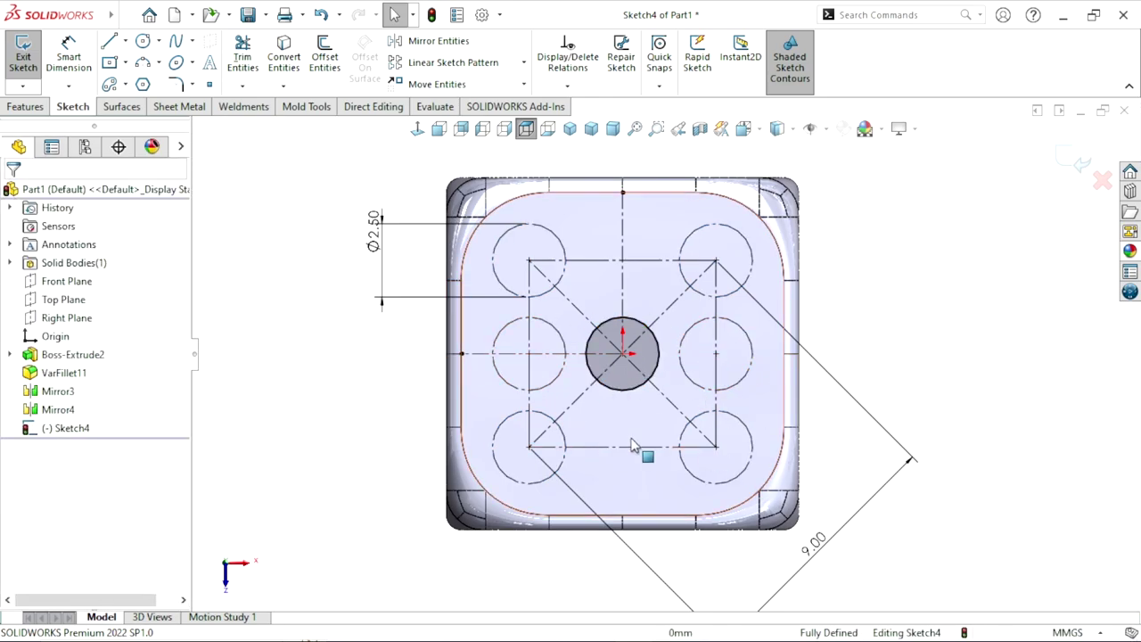
Show the Features tab's Curves list with Split Line and Helix and Spiral.
scroll(695, 419, "up", 2)
scroll(660, 382, "down", 2)
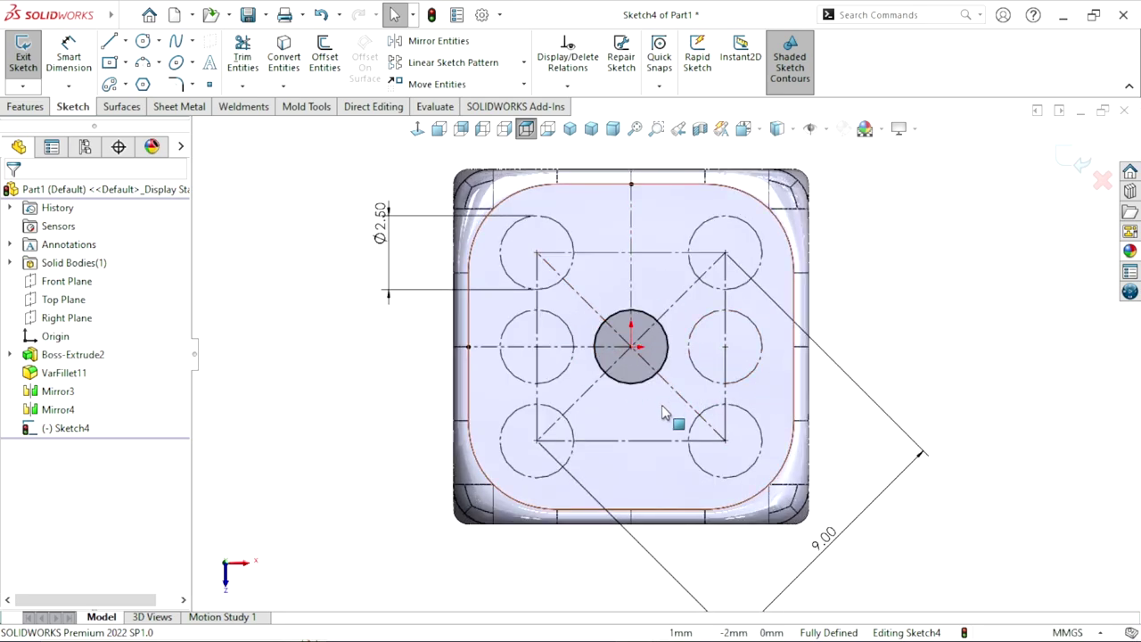
scroll(686, 375, "up", 1)
scroll(633, 388, "down", 1)
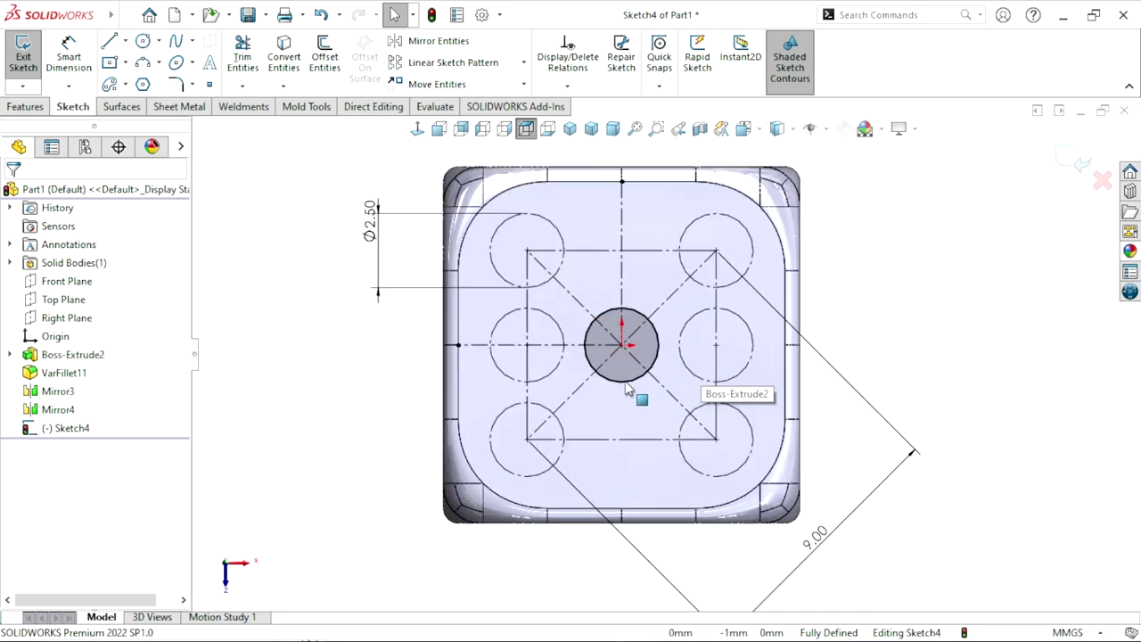
left_click(25, 108)
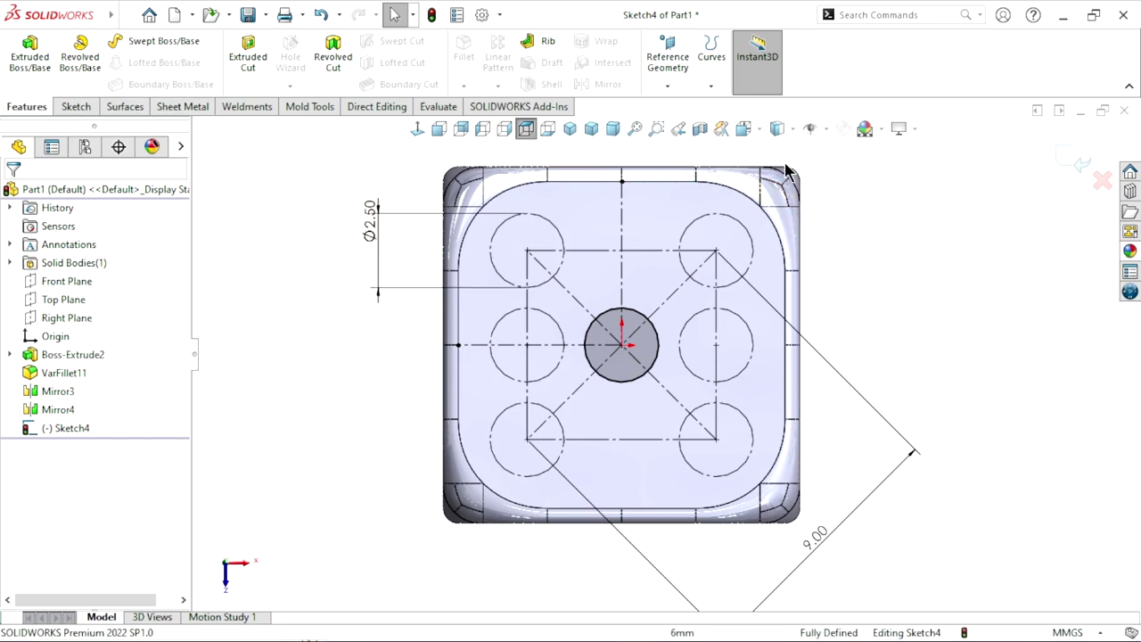
left_click(712, 87)
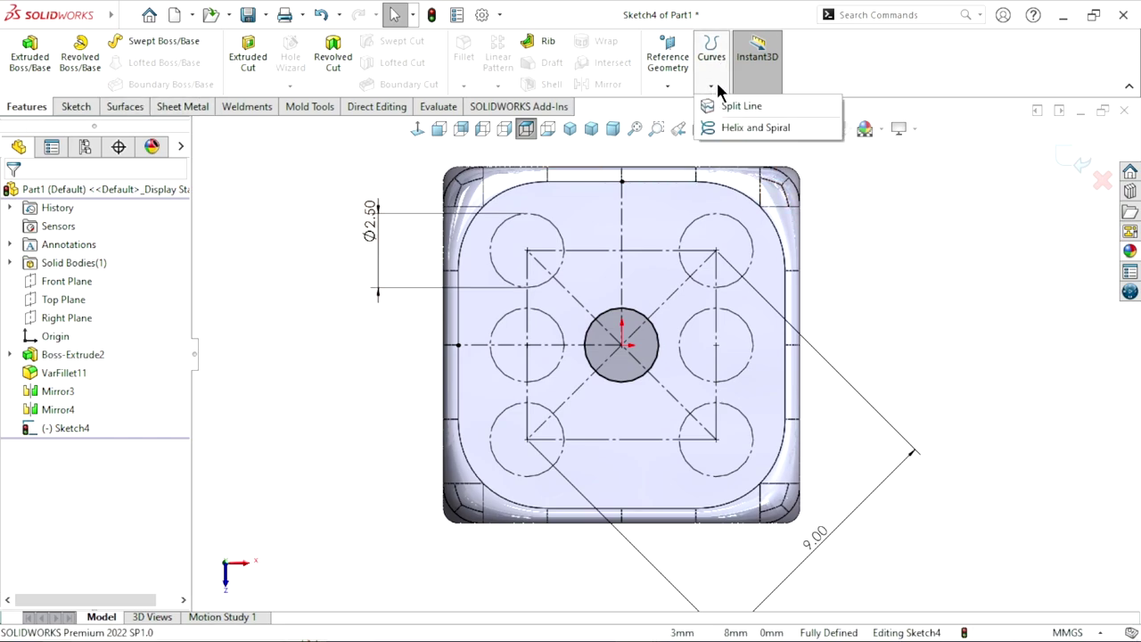
Create a projection Split Line of the centre circle on the cube's top face.
left_click(713, 89)
left_click(715, 91)
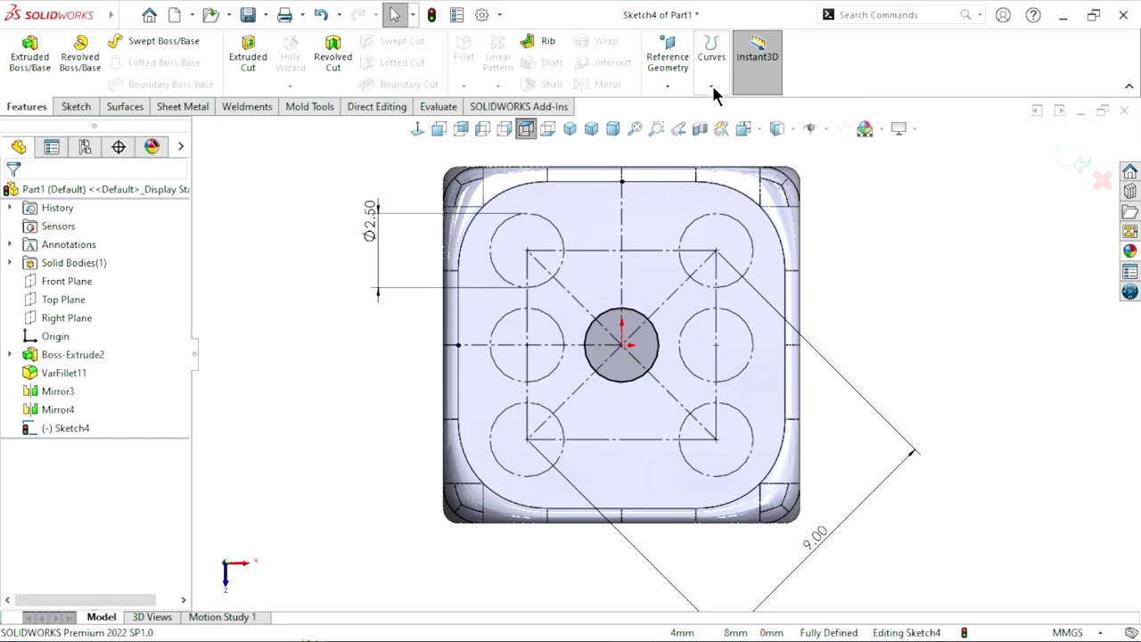
left_click(712, 87)
left_click(731, 105)
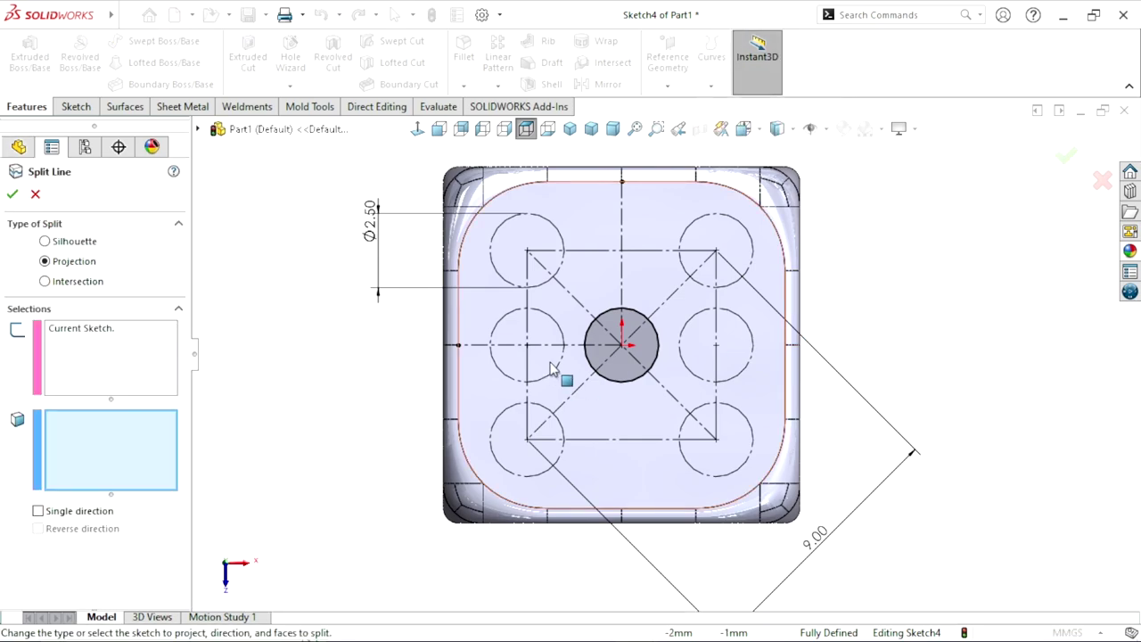
left_click(95, 363)
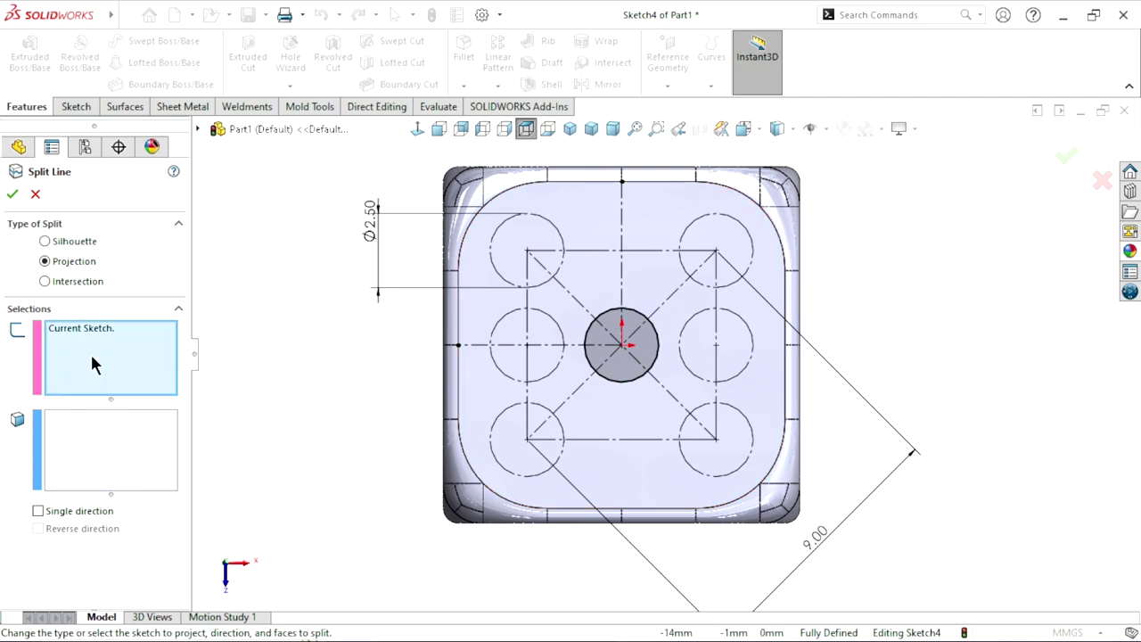
left_click(106, 448)
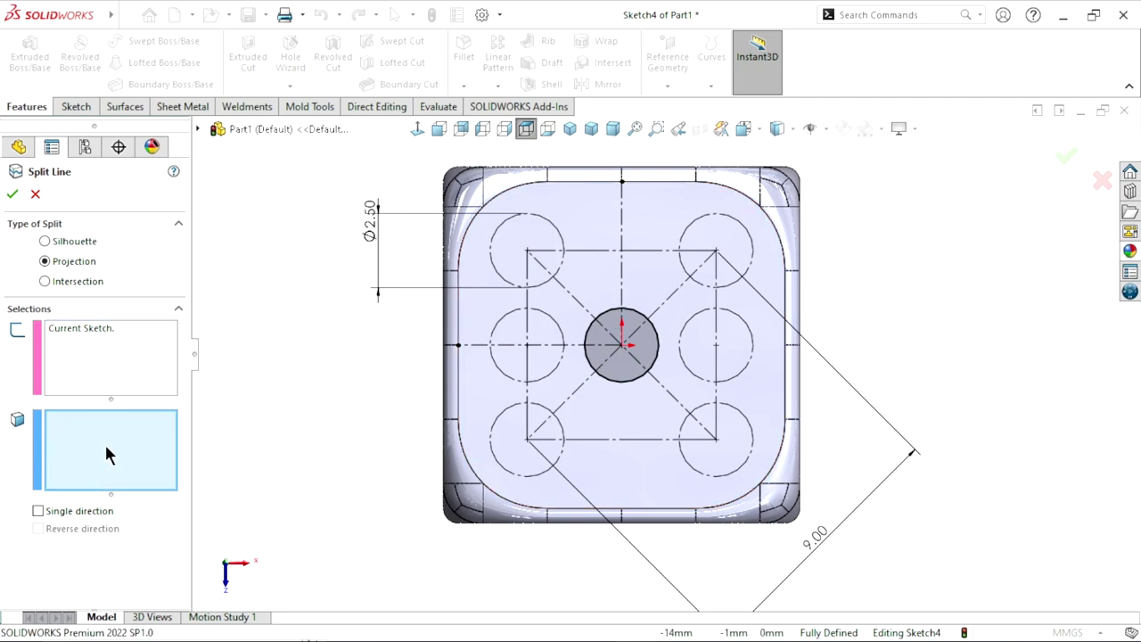
left_click(600, 235)
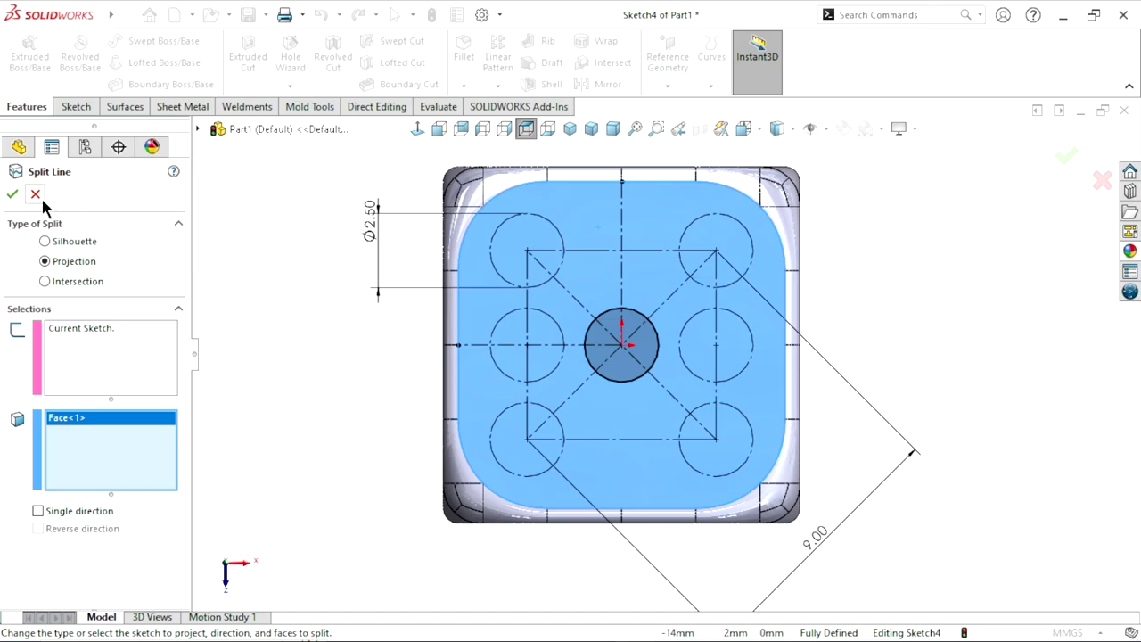
left_click(14, 193)
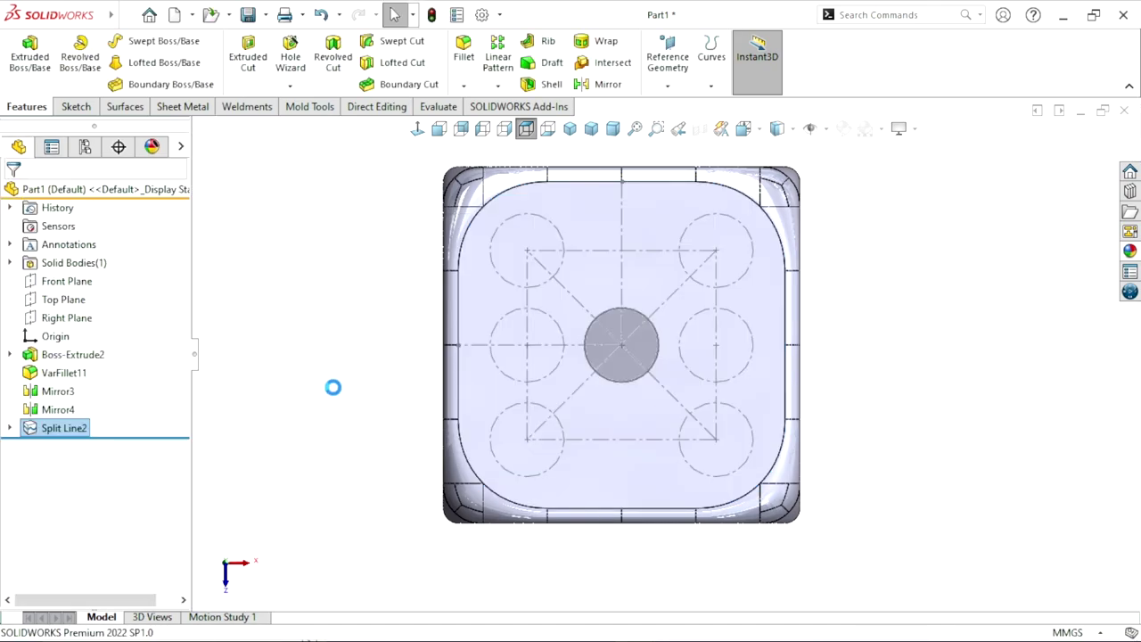
mouse_move(393, 397)
middle_mouse_down()
mouse_move(438, 323)
mouse_move(458, 211)
mouse_move(438, 378)
mouse_move(471, 395)
middle_mouse_up()
mouse_move(726, 326)
middle_mouse_down()
mouse_move(568, 348)
mouse_move(782, 319)
mouse_move(927, 372)
middle_mouse_up()
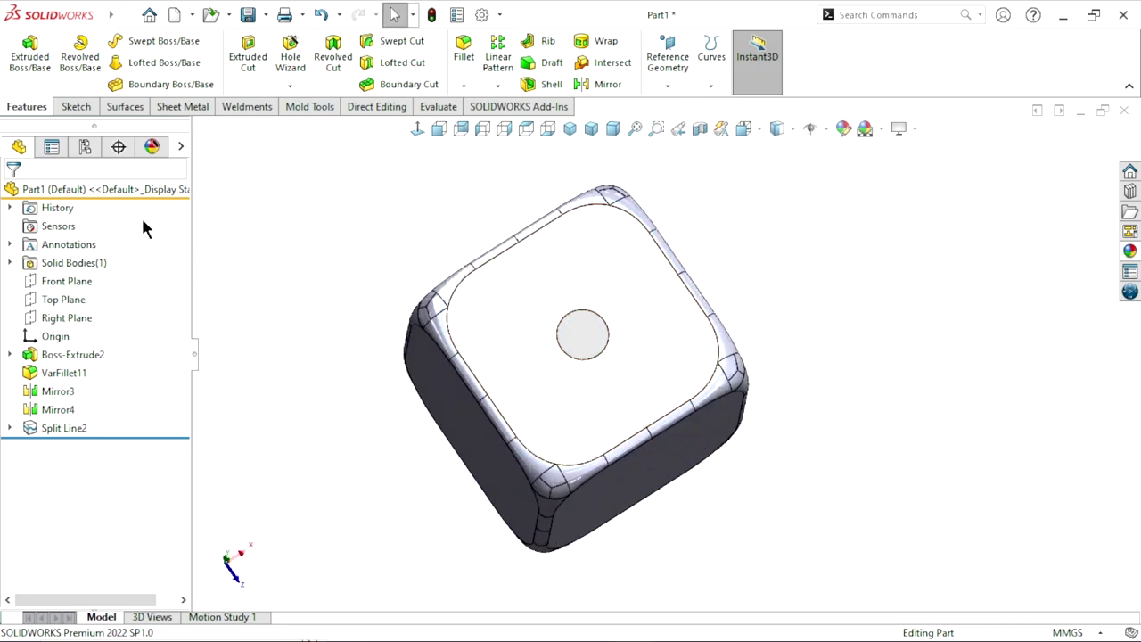
Apply the Polyester Resin material from SOLIDWORKS Materials > Plastics to the part.
right_click(126, 198)
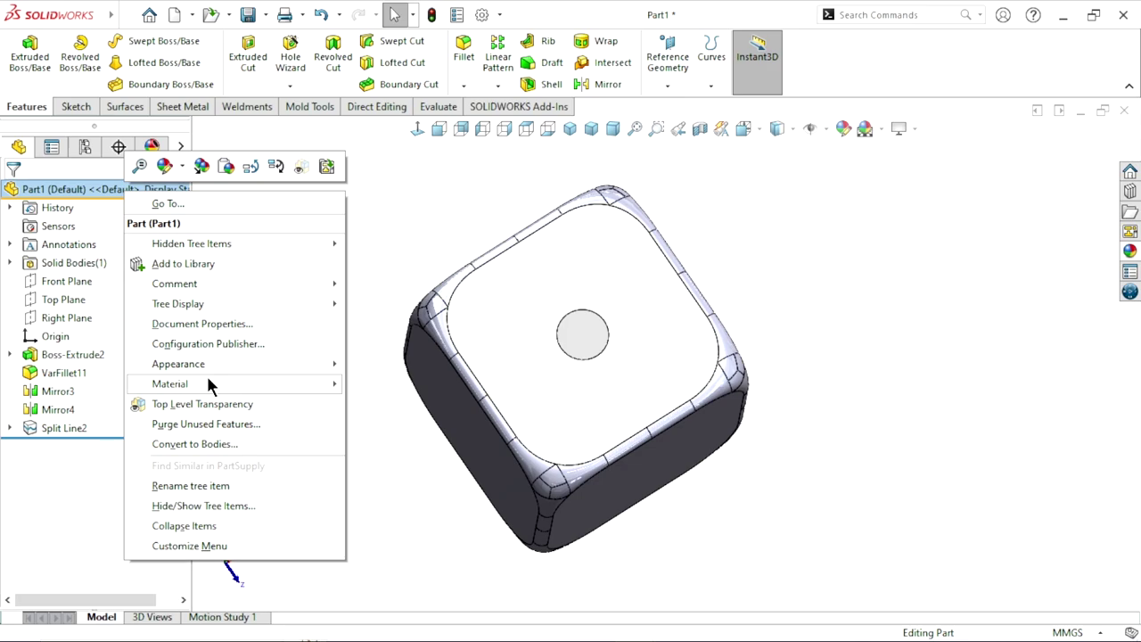
mouse_move(171, 384)
left_click(396, 383)
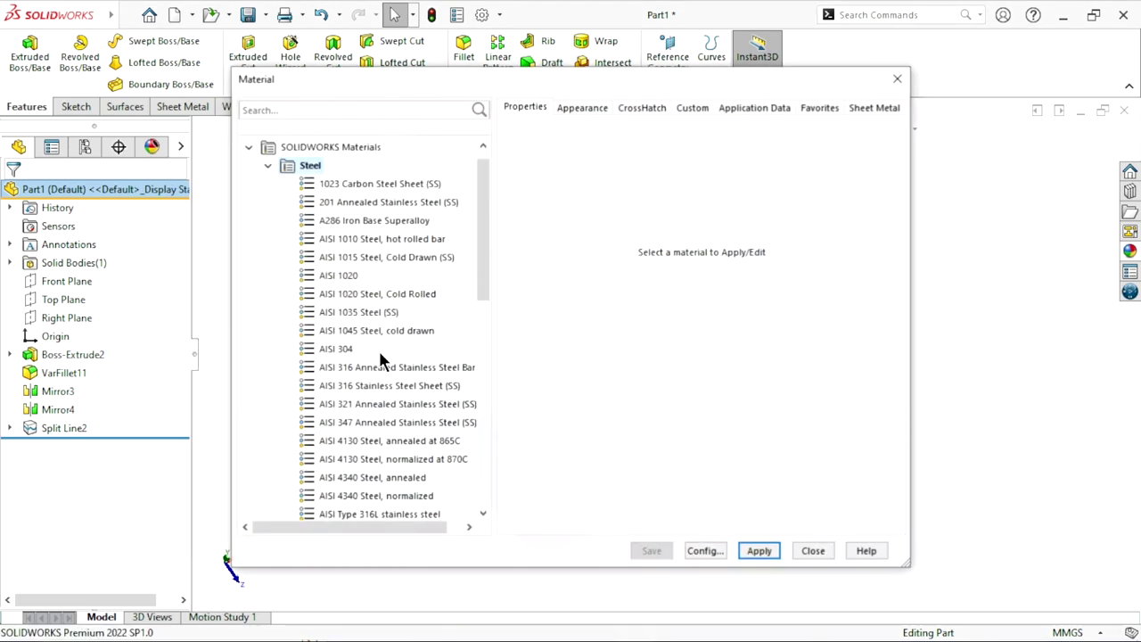
left_click(267, 165)
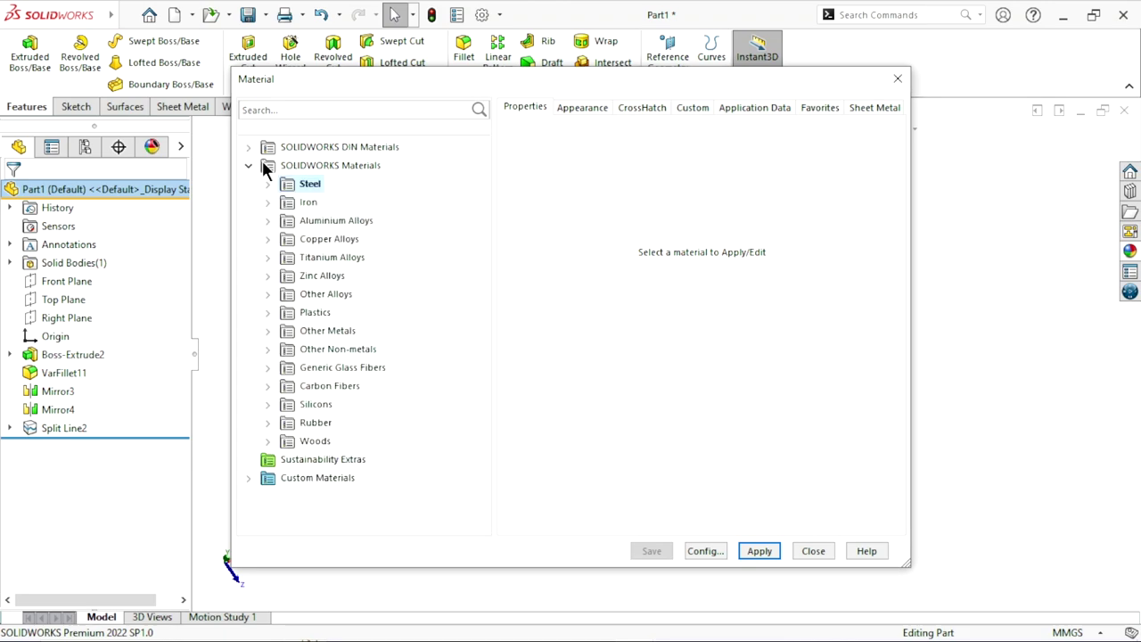
left_click(267, 311)
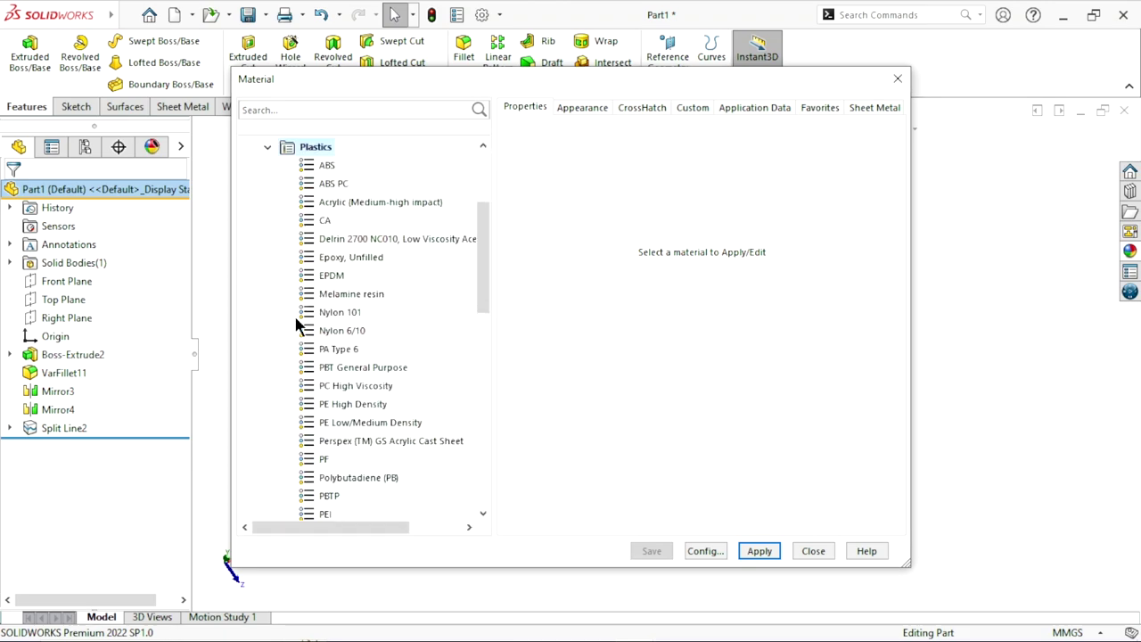
left_click_drag(480, 263, 479, 322)
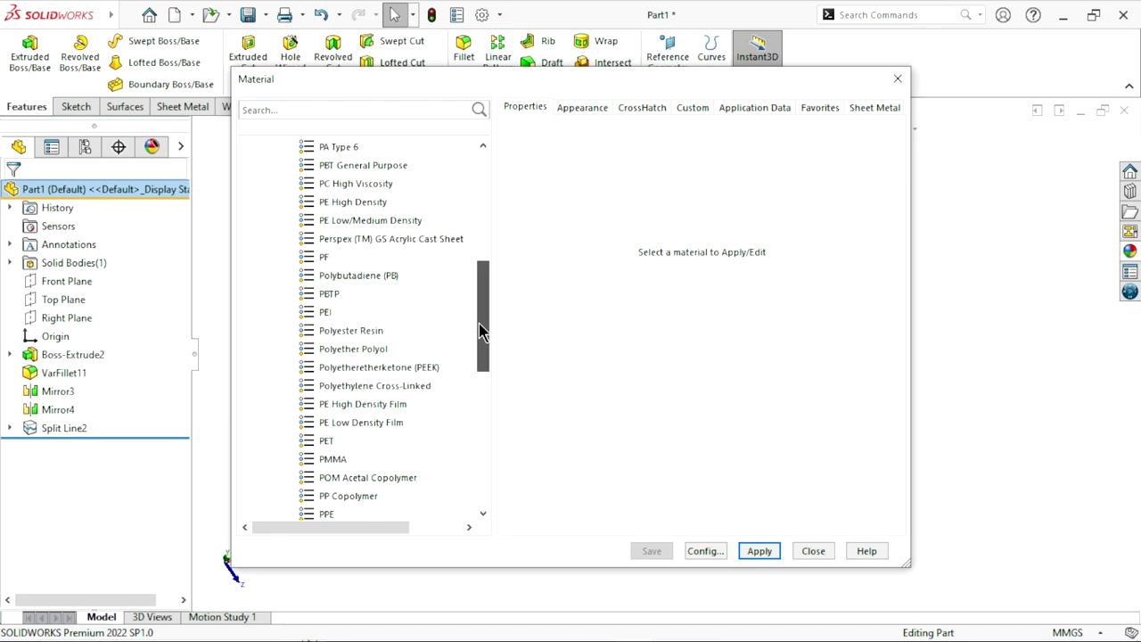
left_click(352, 332)
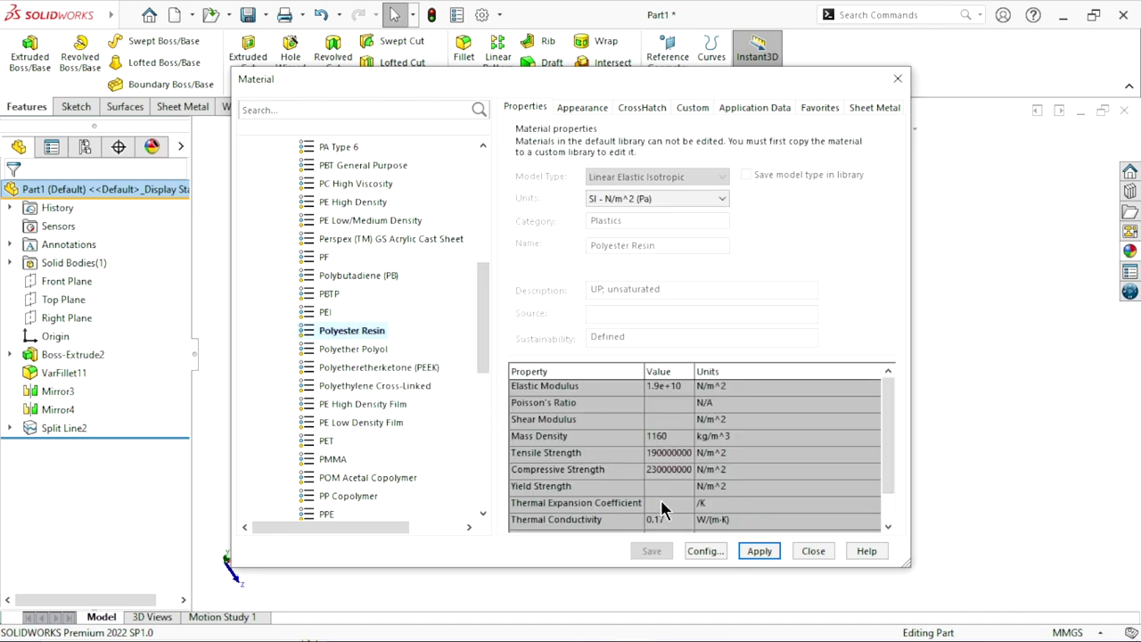
left_click(750, 545)
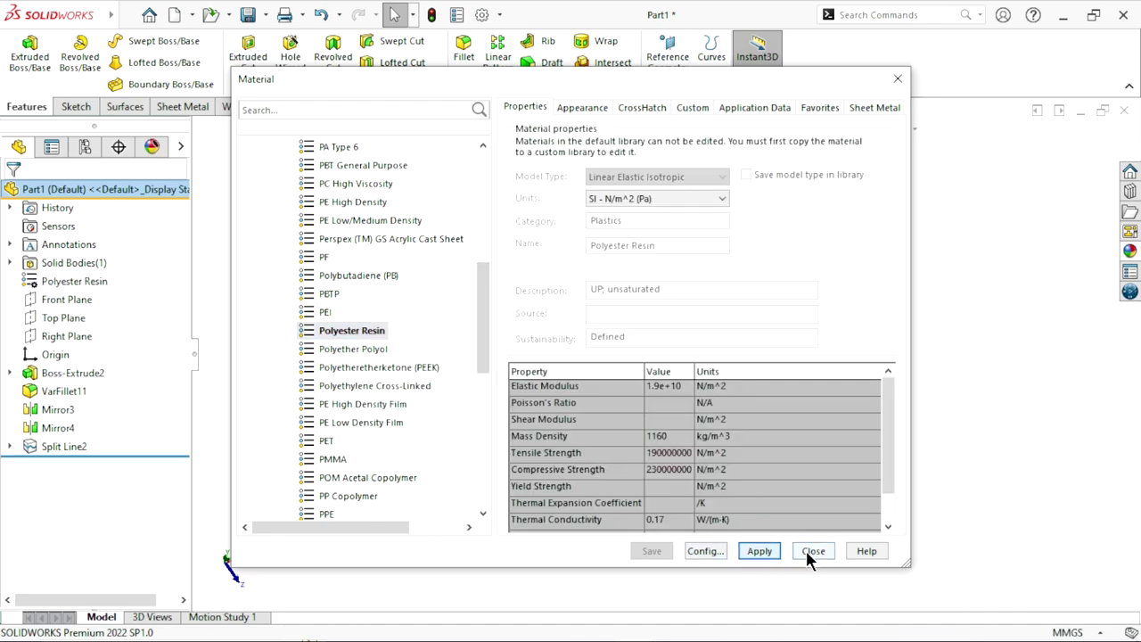
left_click(807, 550)
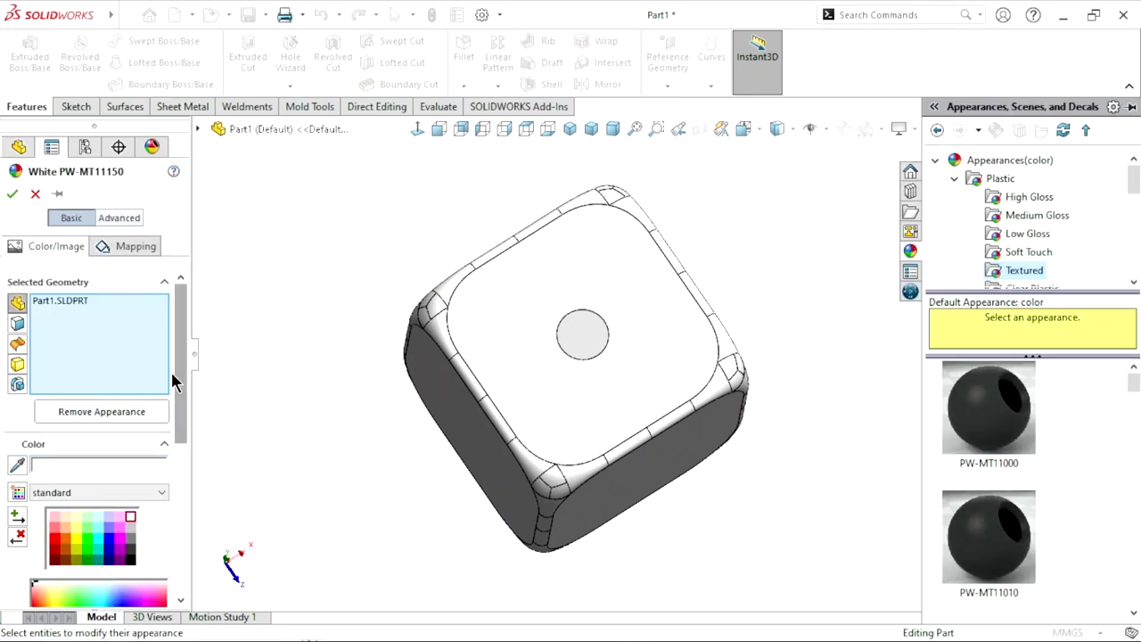
Apply the red palette colour to the whole dice and confirm it.
left_click(60, 541)
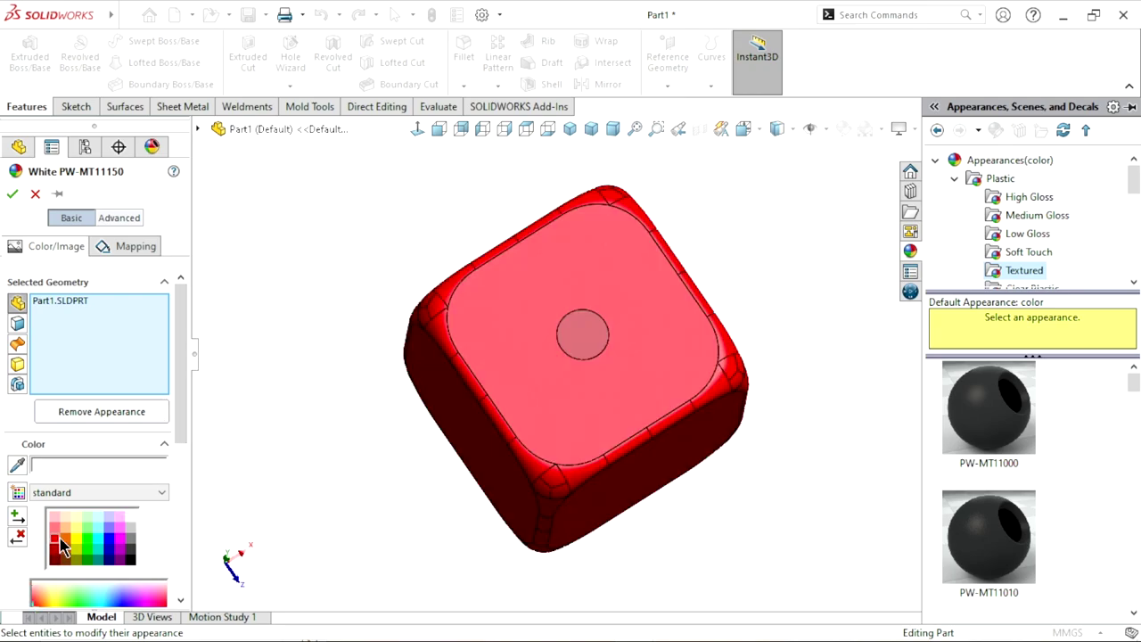
left_click(12, 193)
middle_click_drag(401, 445, 342, 377)
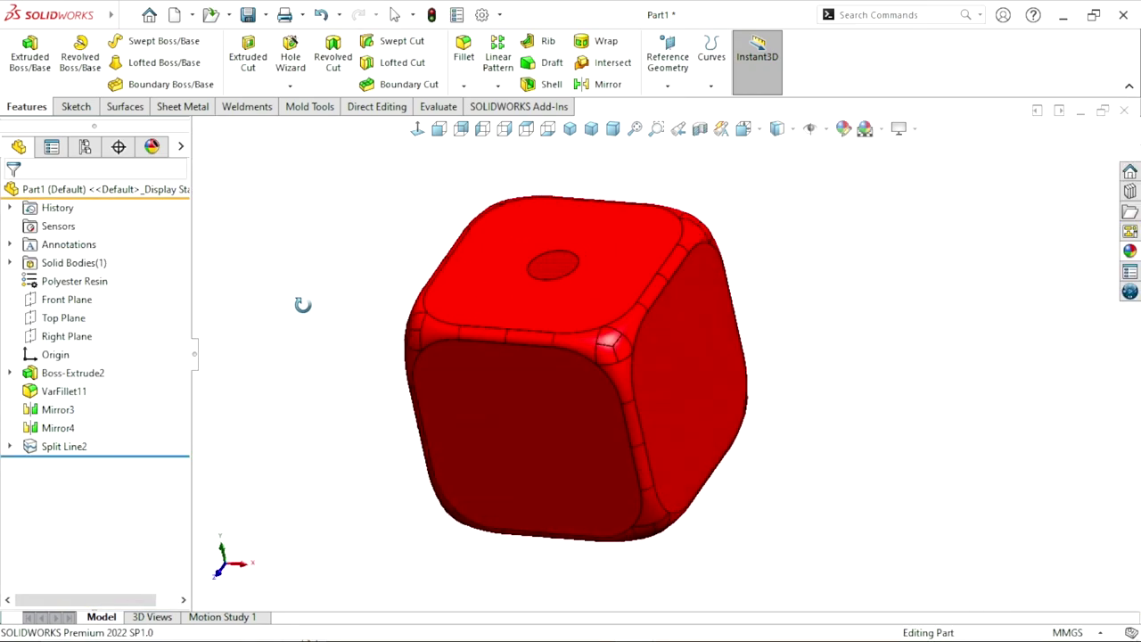
scroll(697, 347, "up", 2)
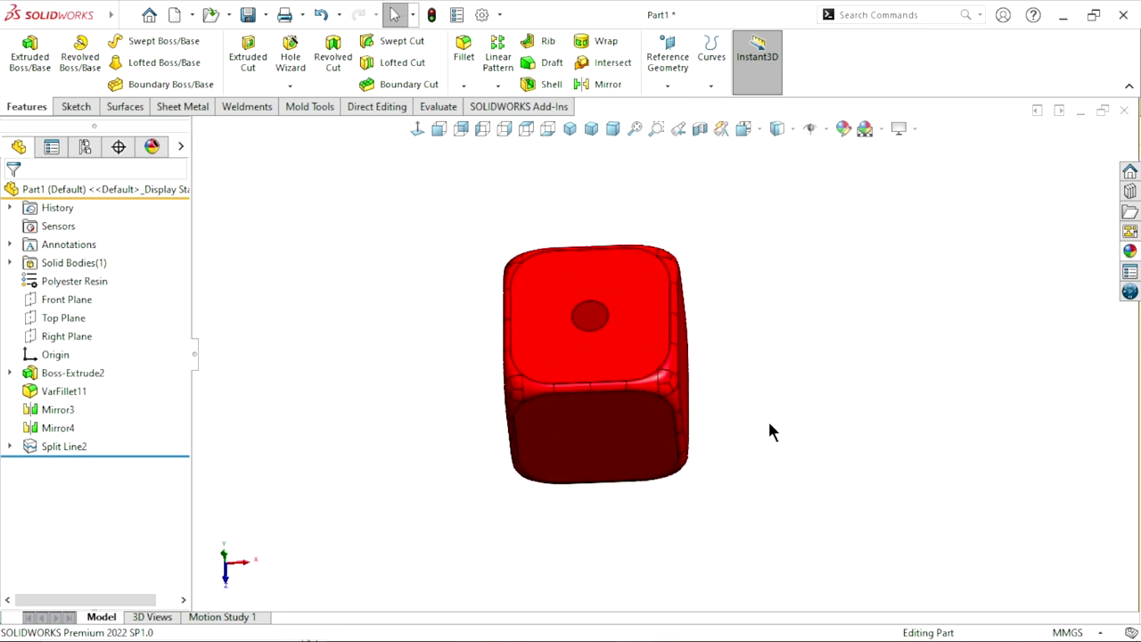
Inspect the red dice from the top, face-on and from a tilted front view.
mouse_move(562, 465)
middle_mouse_down()
mouse_move(674, 369)
mouse_move(389, 479)
middle_mouse_up()
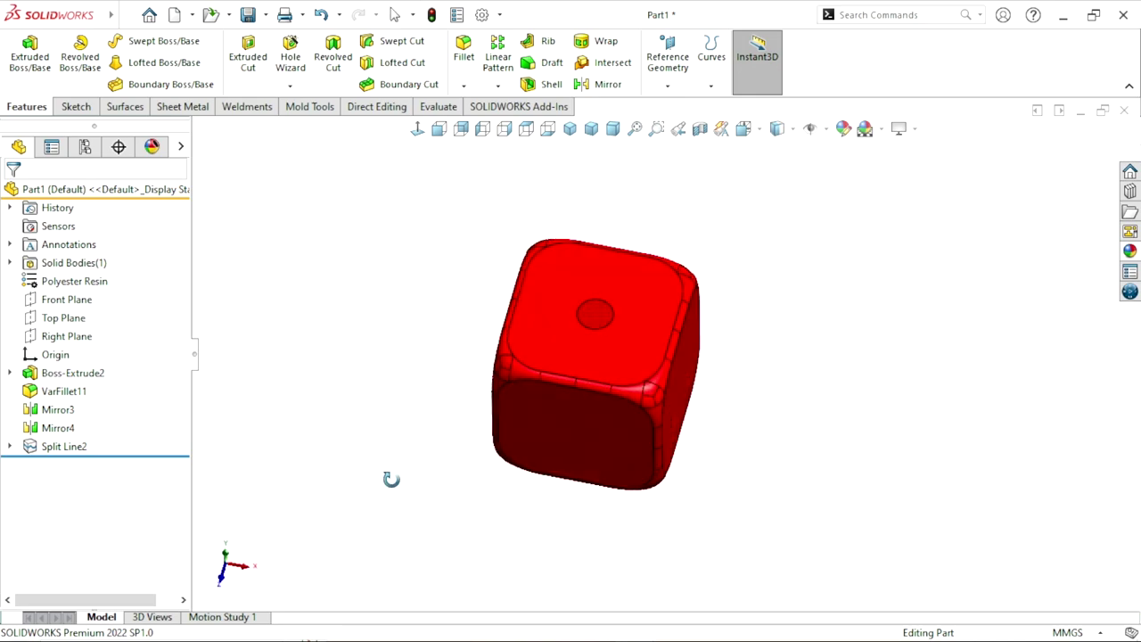
scroll(642, 366, "up", 2)
left_click(415, 131)
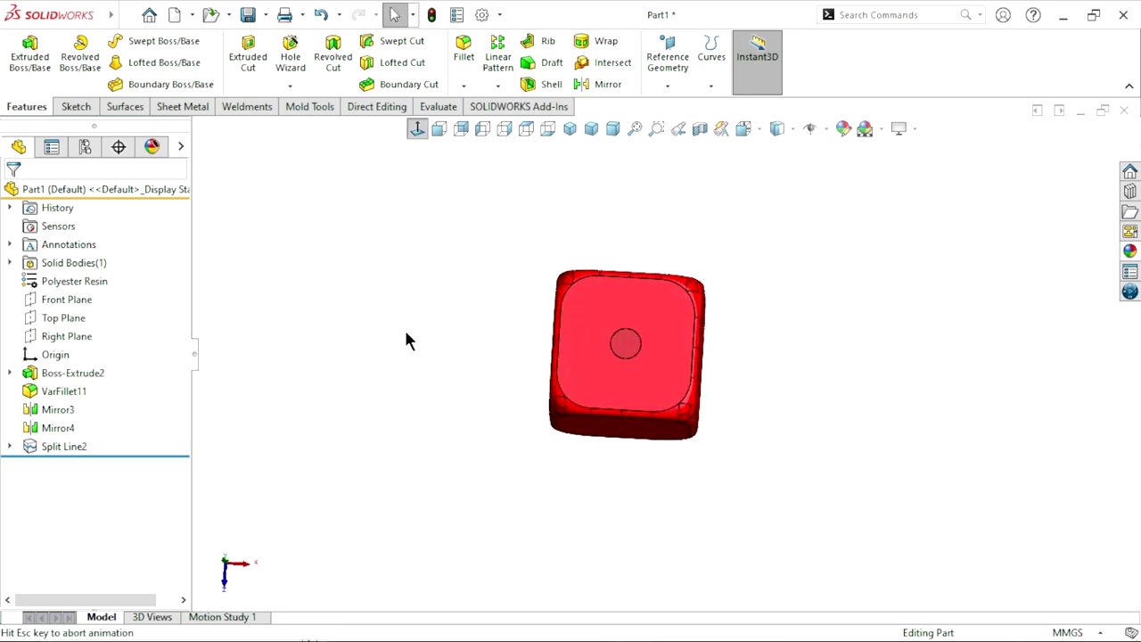
scroll(626, 361, "down", 3)
middle_click_drag(815, 433, 799, 321)
scroll(809, 321, "up", 2)
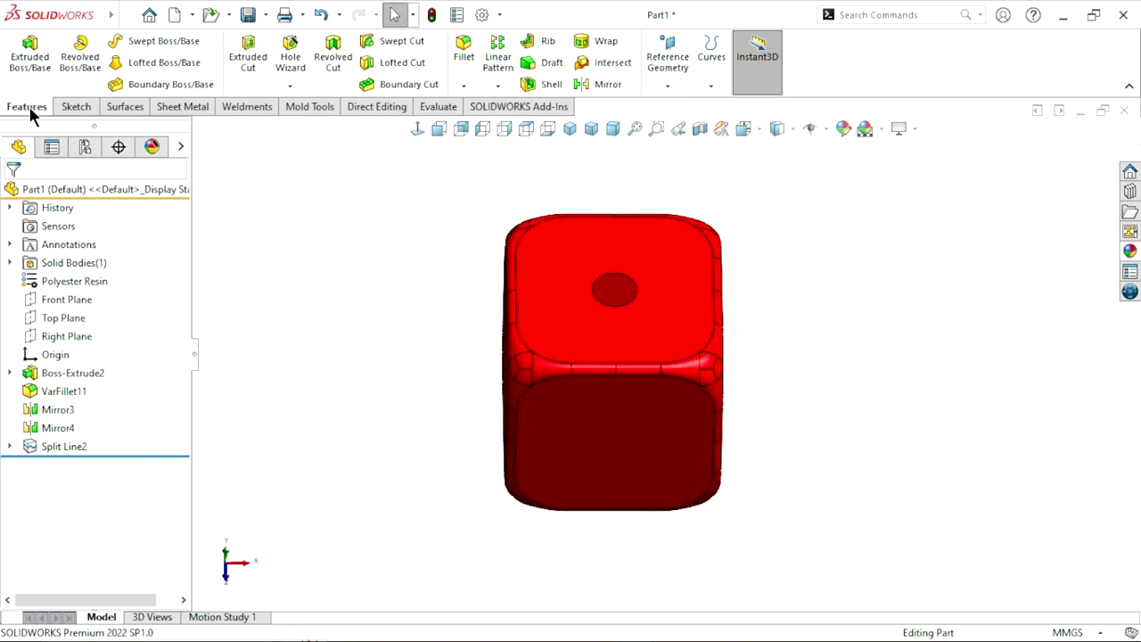
left_click(127, 15)
Start a Dome on the circular pip face and preview it at 0.75 mm.
left_click(127, 15)
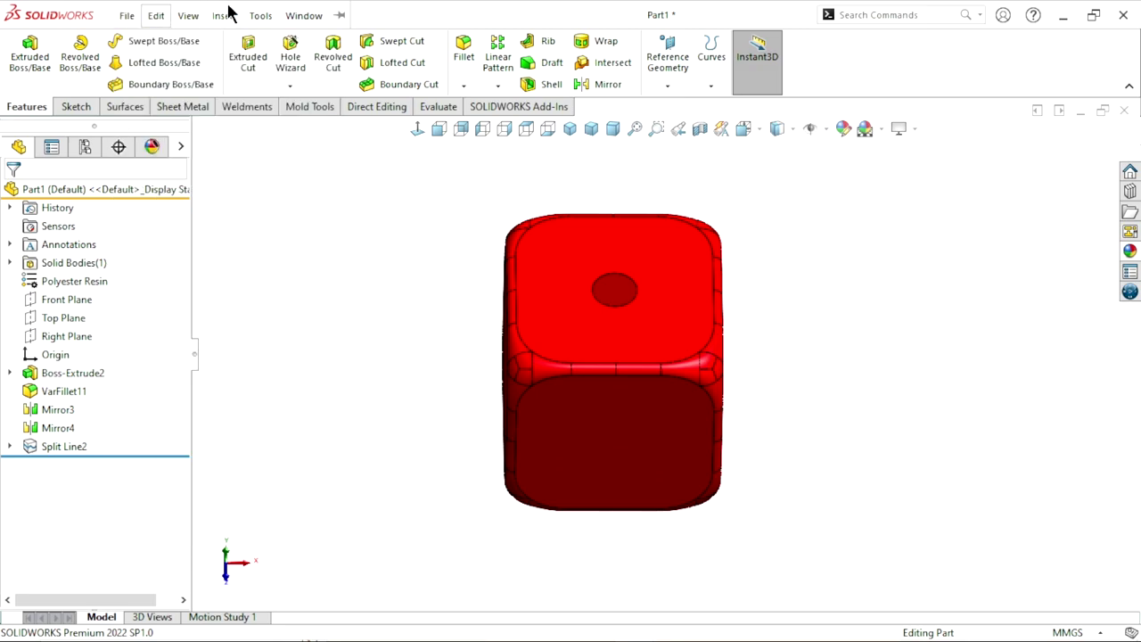
left_click(224, 16)
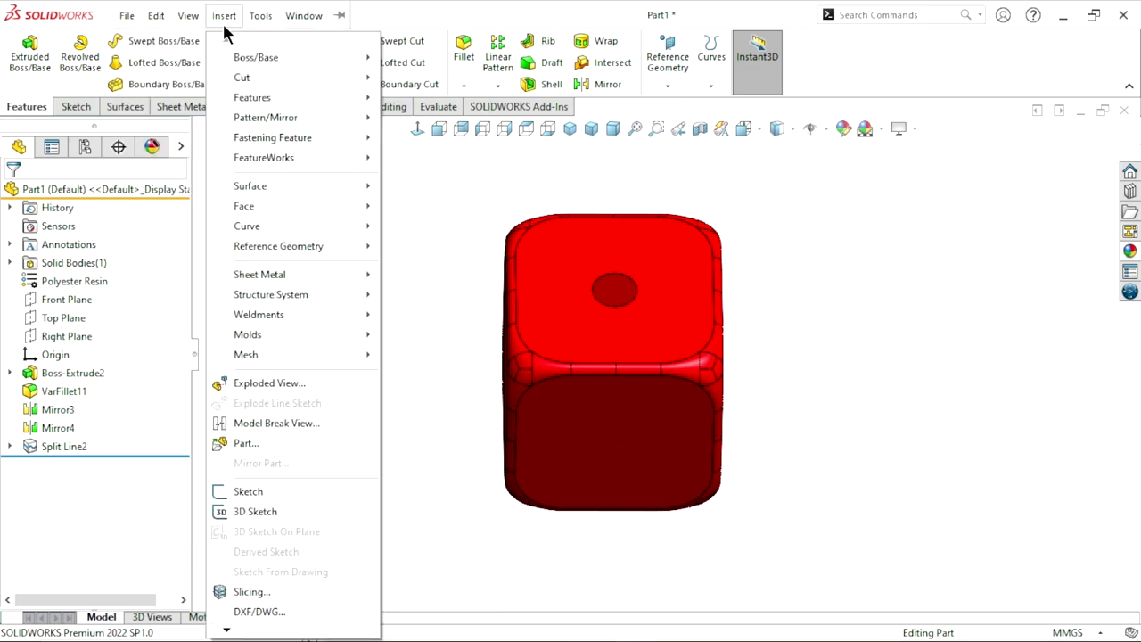
mouse_move(253, 97)
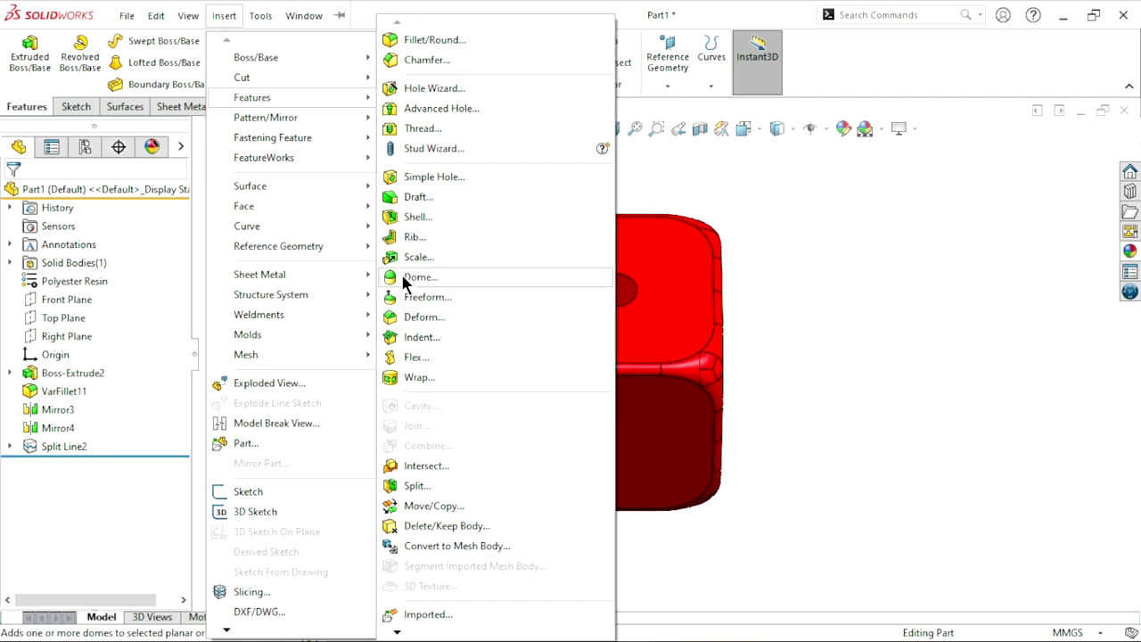
left_click(405, 280)
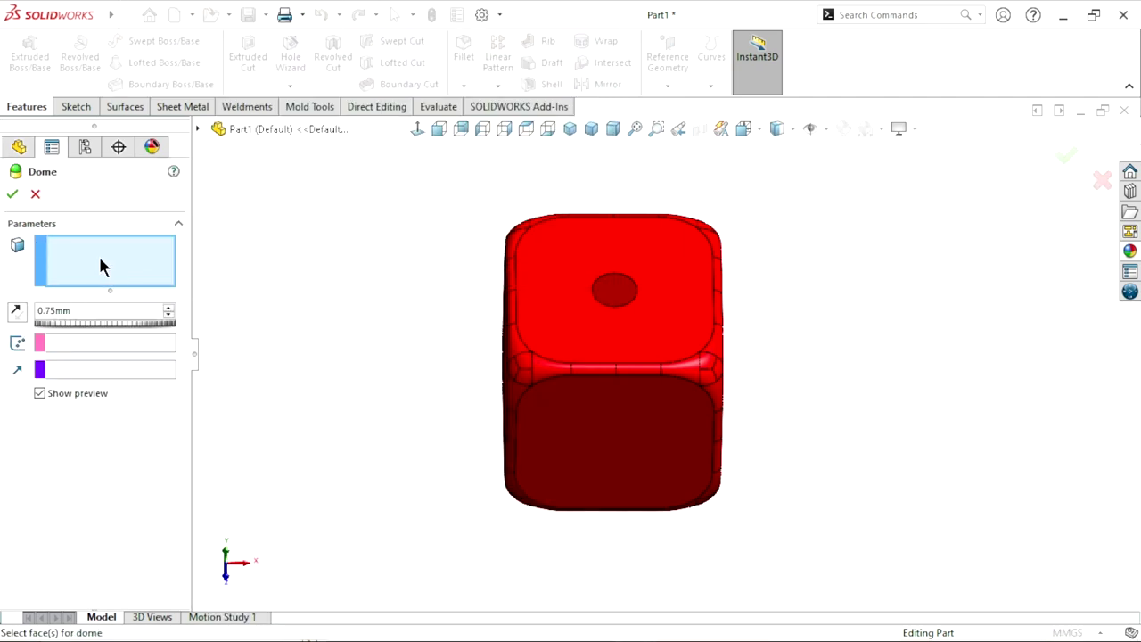
left_click(614, 287)
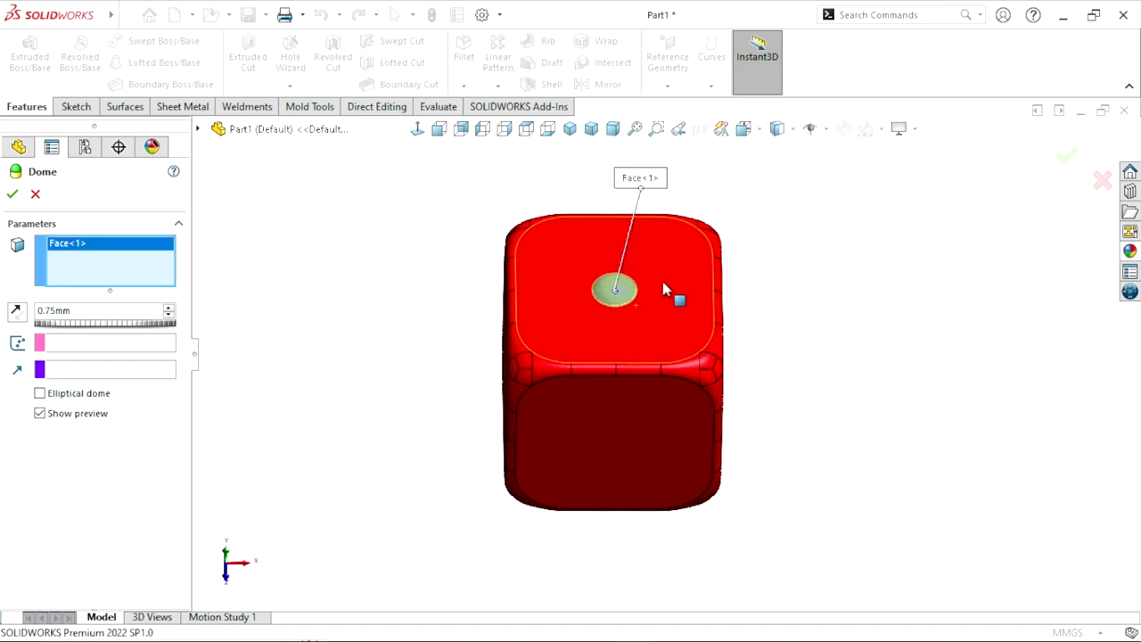
middle_click_drag(664, 290, 606, 275)
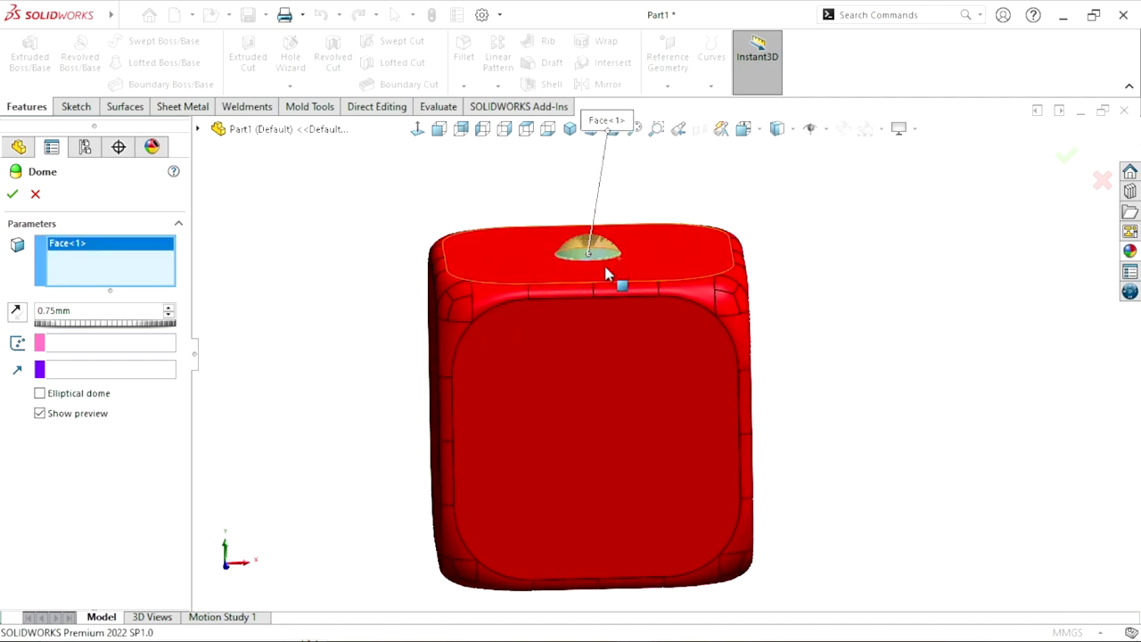
scroll(610, 273, "down", 2)
middle_click_drag(635, 321, 629, 290)
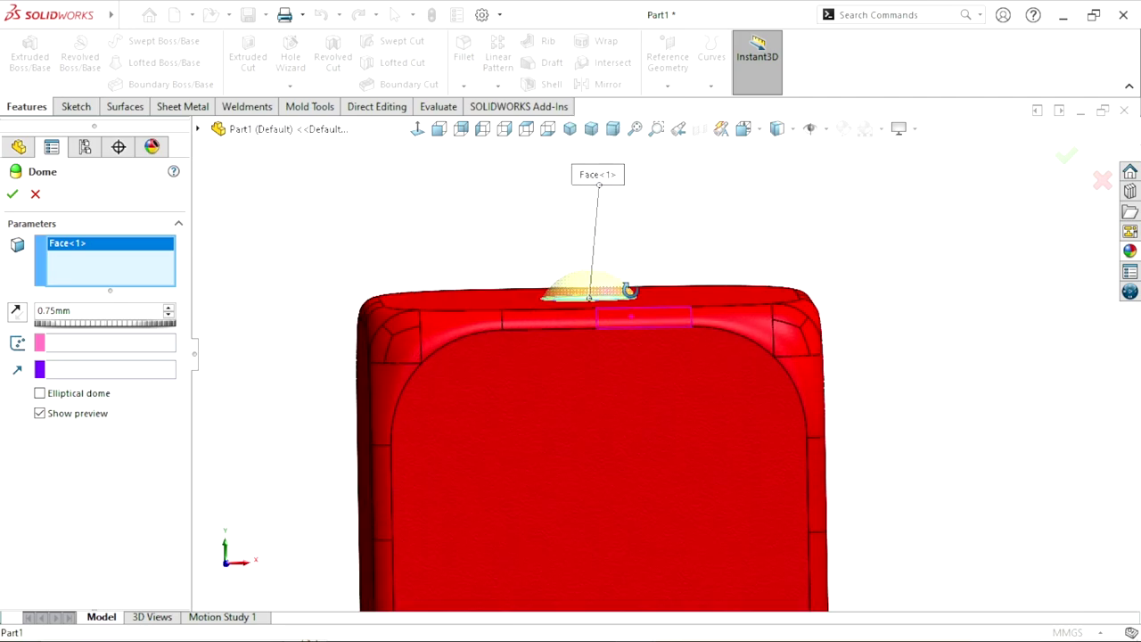
scroll(624, 356, "up", 3)
scroll(637, 381, "down", 3)
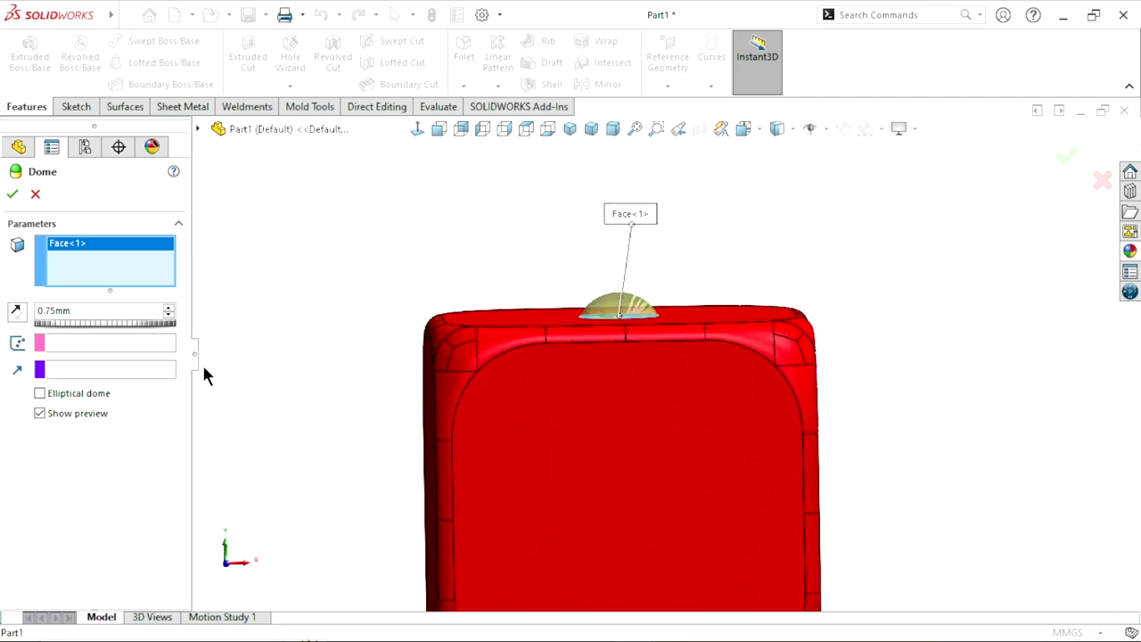
Reverse the dome direction and apply the 0.75 mm dome to the pip.
left_click(15, 311)
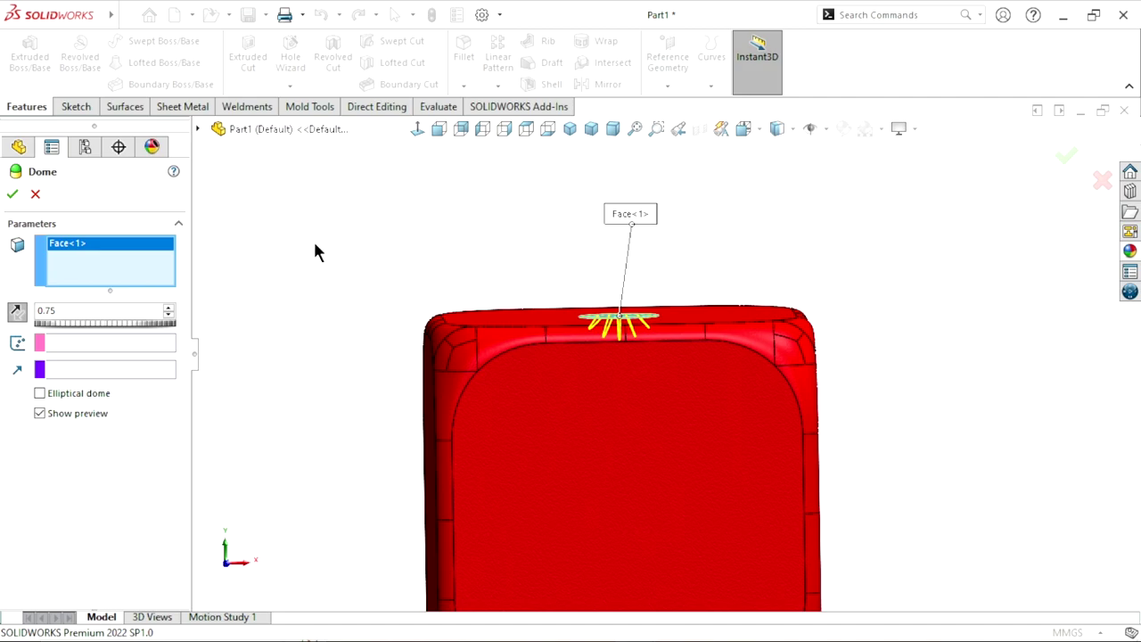
mouse_move(356, 336)
middle_mouse_down()
mouse_move(351, 420)
mouse_move(576, 416)
middle_mouse_up()
scroll(624, 363, "down", 3)
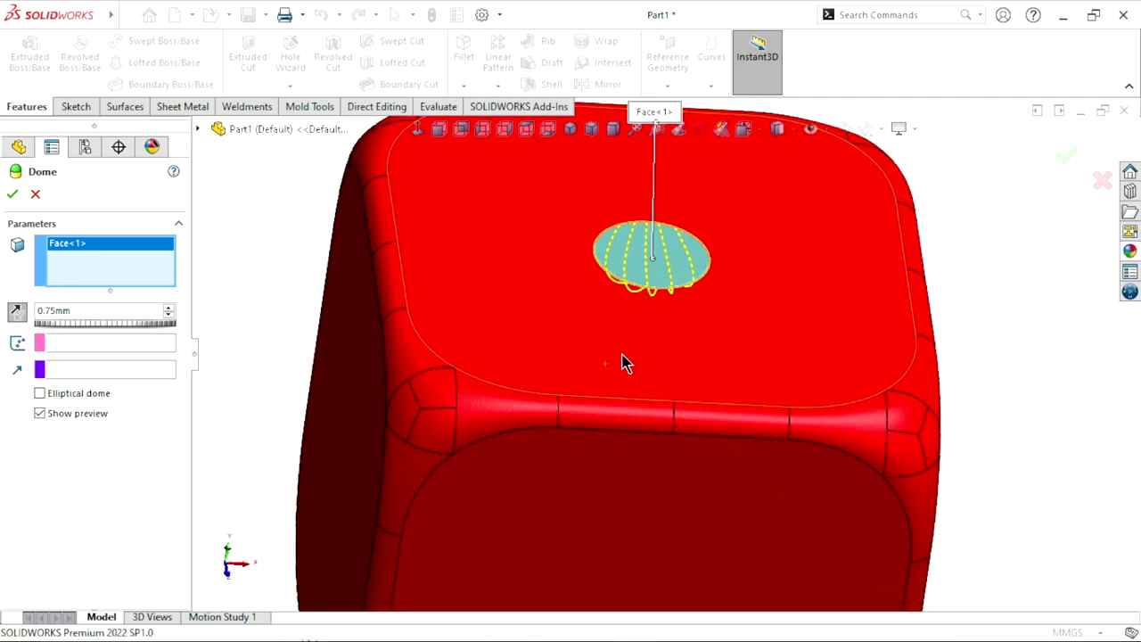
mouse_move(624, 362)
middle_mouse_down()
mouse_move(724, 335)
mouse_move(633, 344)
middle_mouse_up()
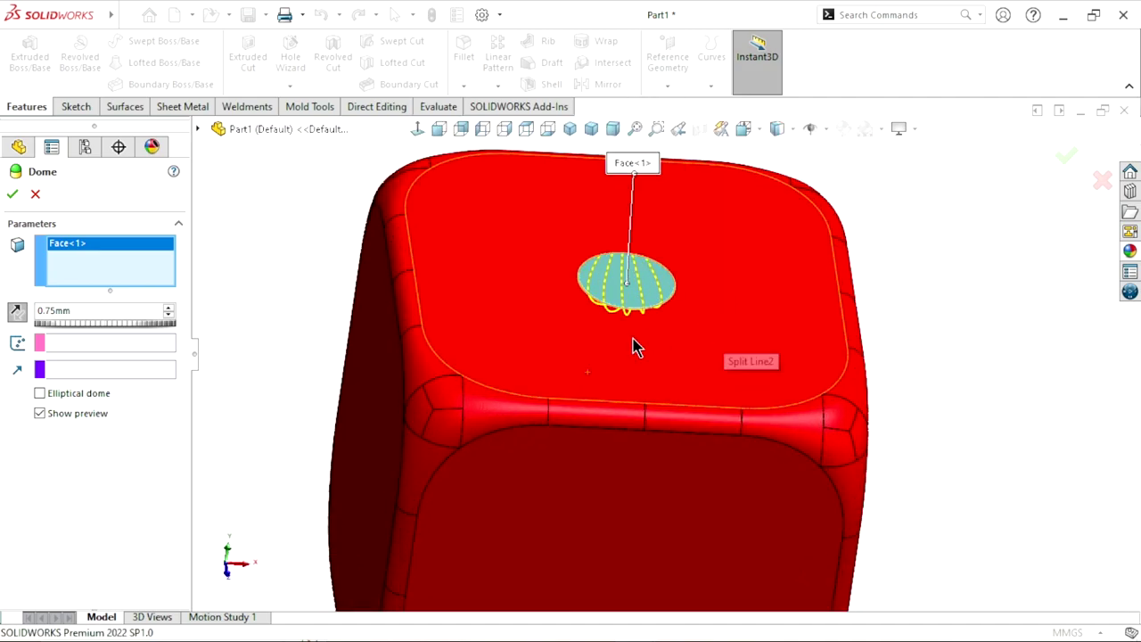
left_click(13, 195)
scroll(657, 342, "up", 3)
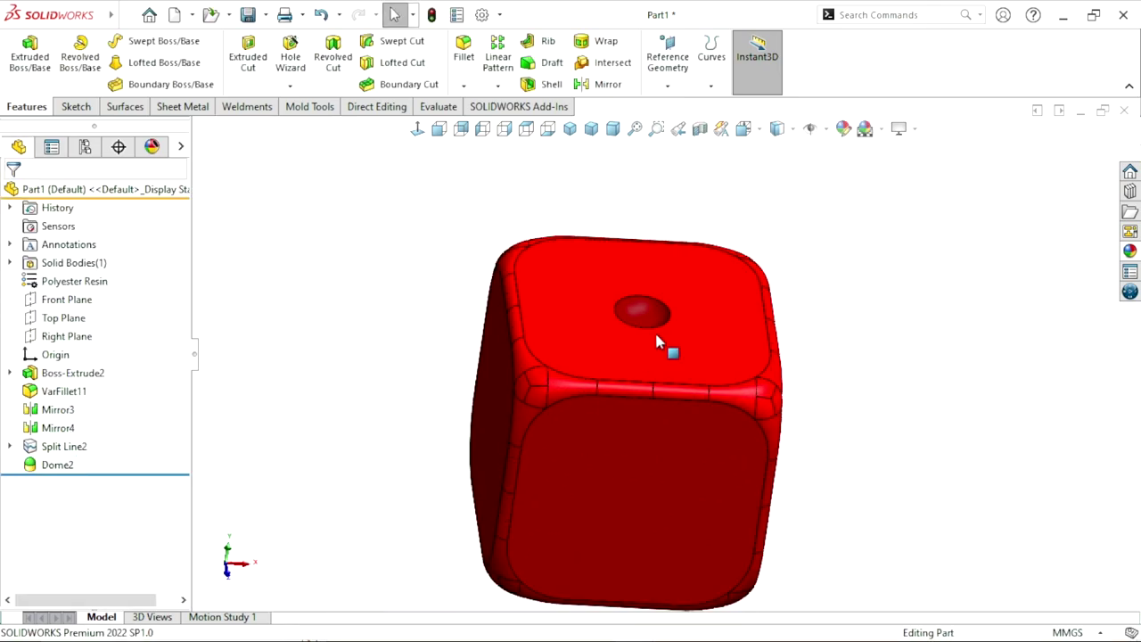
scroll(656, 340, "down", 3)
mouse_move(656, 339)
middle_mouse_down()
mouse_move(594, 433)
mouse_move(630, 438)
middle_mouse_up()
Colour the Dome2 pip white.
scroll(626, 451, "up", 2)
scroll(762, 390, "down", 2)
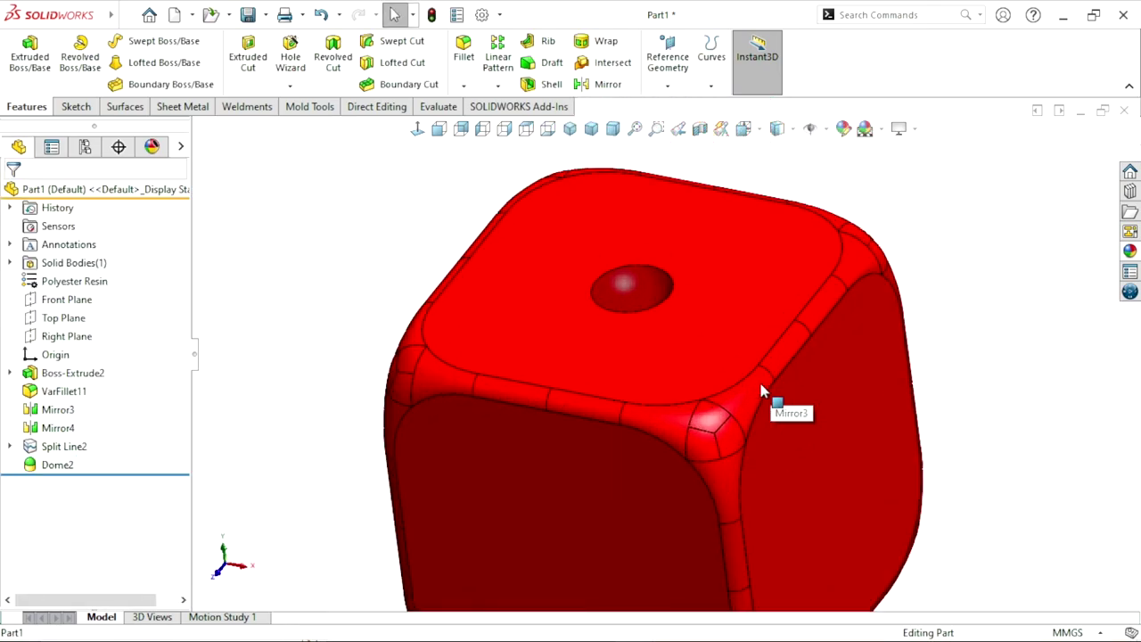
left_click(33, 465)
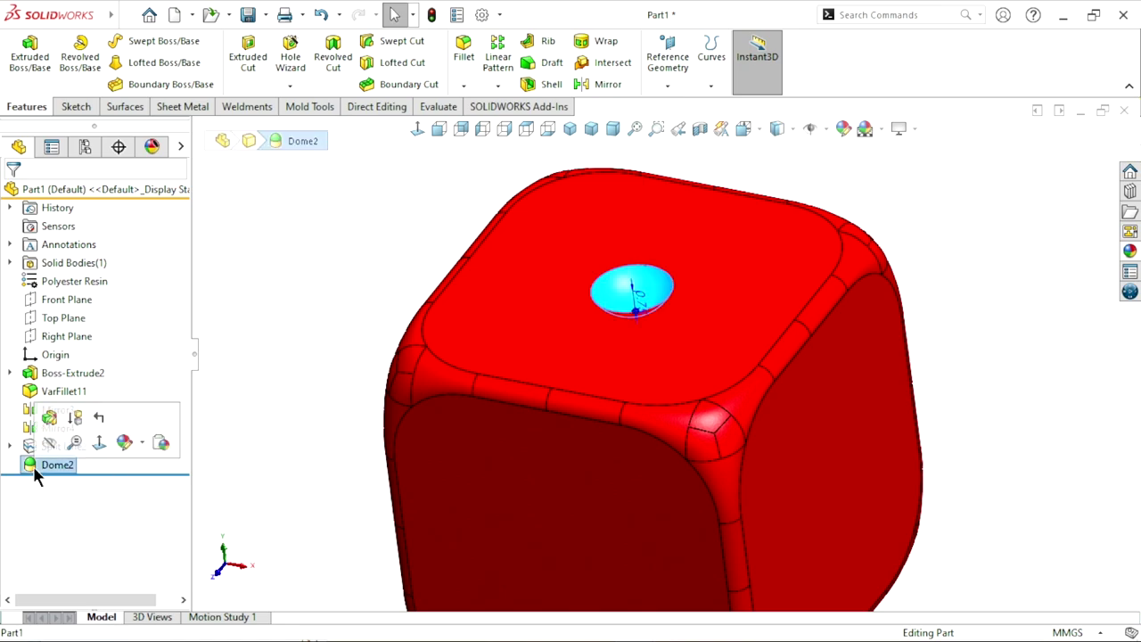
left_click(297, 354)
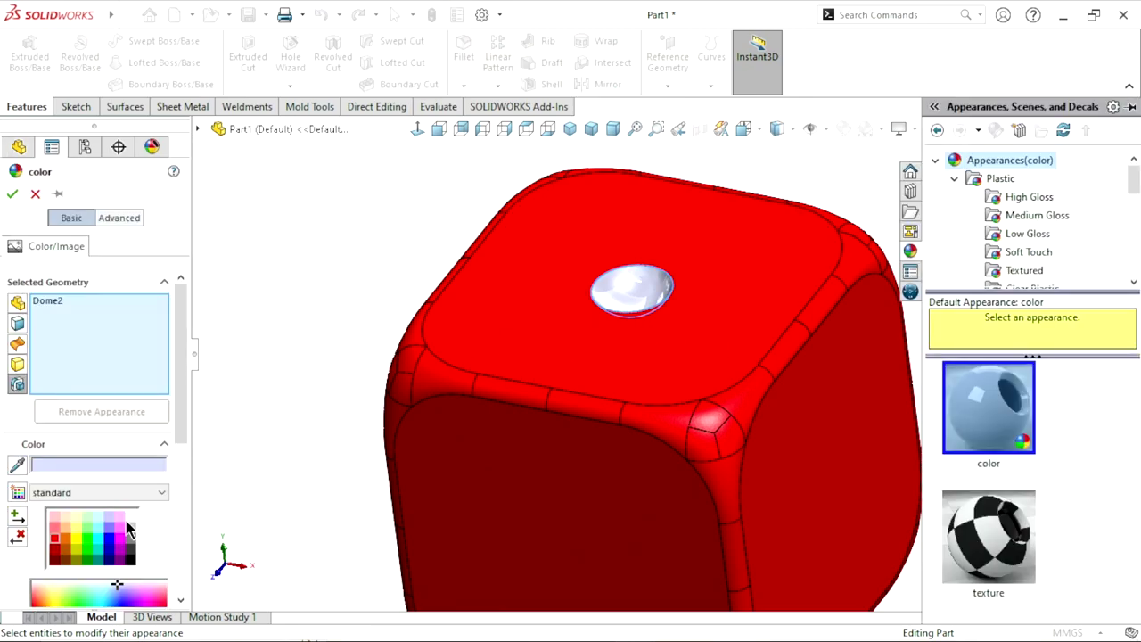
left_click(130, 517)
left_click(13, 194)
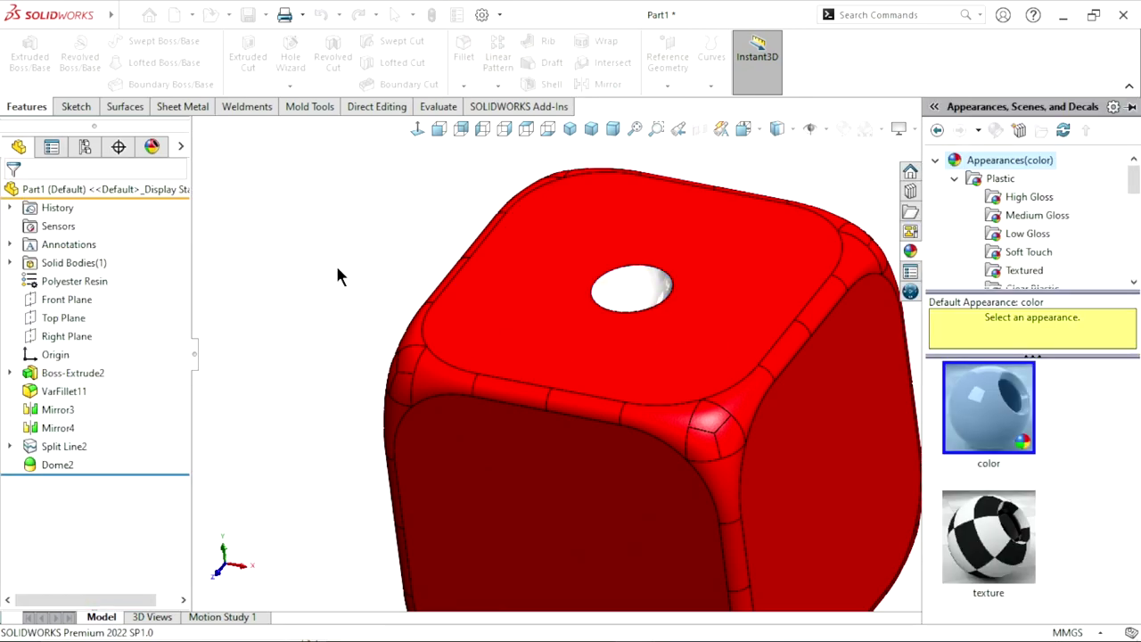
Fit the view, dismiss the save reminder, and turn the die until a blank face shows.
key("f")
mouse_move(337, 425)
middle_mouse_down()
mouse_move(668, 384)
mouse_move(599, 512)
mouse_move(523, 434)
mouse_move(553, 458)
mouse_move(721, 377)
mouse_move(571, 467)
middle_mouse_up()
scroll(571, 466, "up", 3)
mouse_move(994, 555)
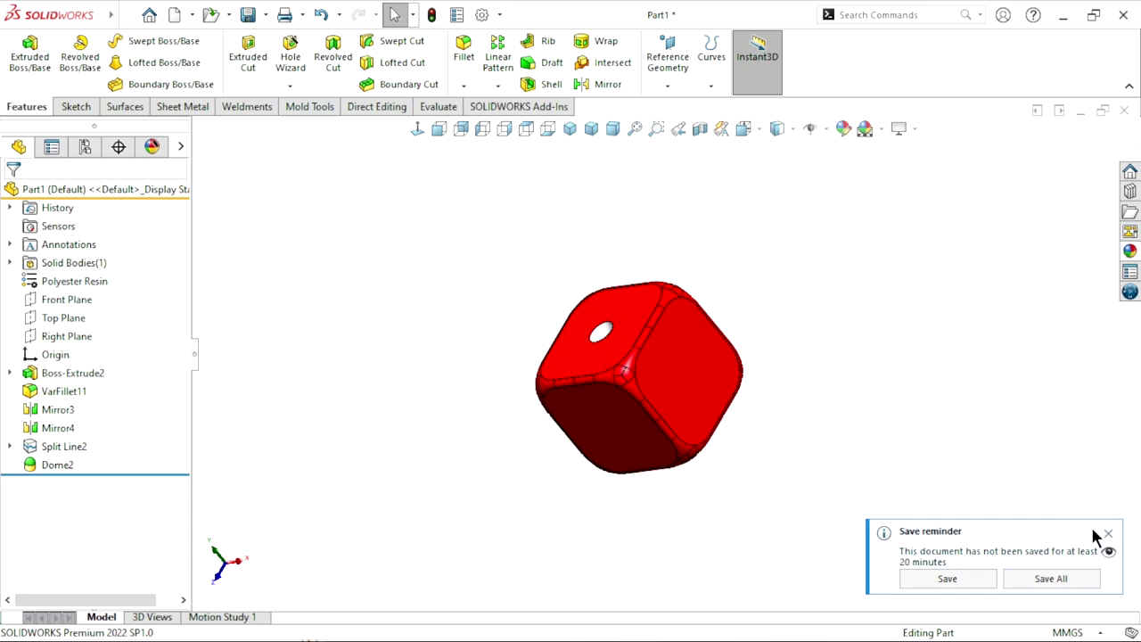
left_click(1108, 534)
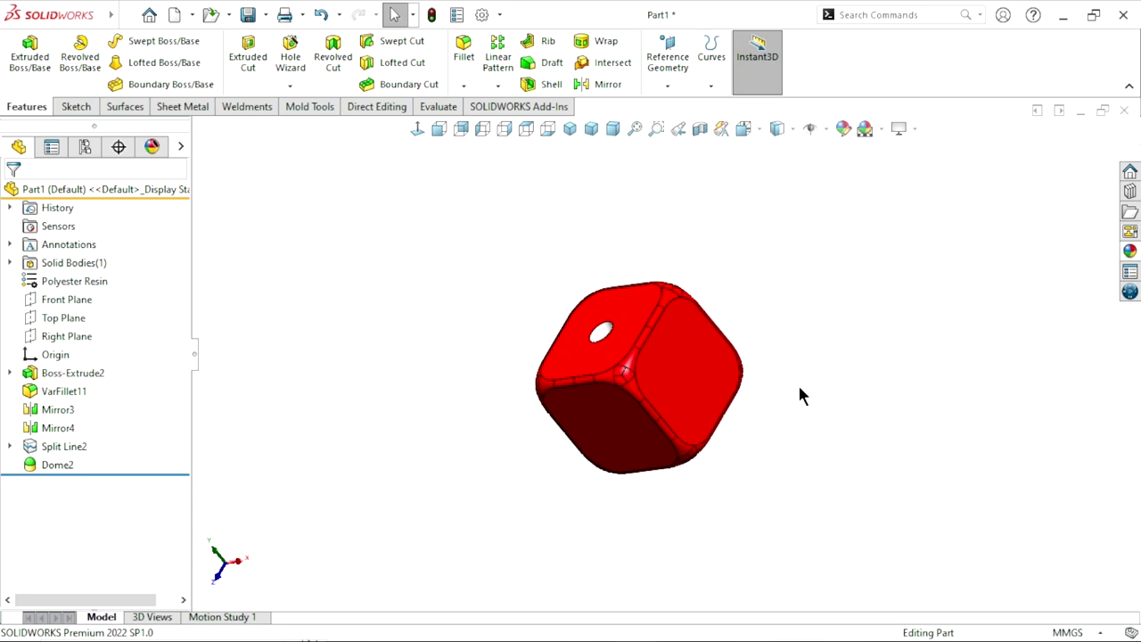
scroll(671, 385, "down", 2)
scroll(671, 385, "down", 2)
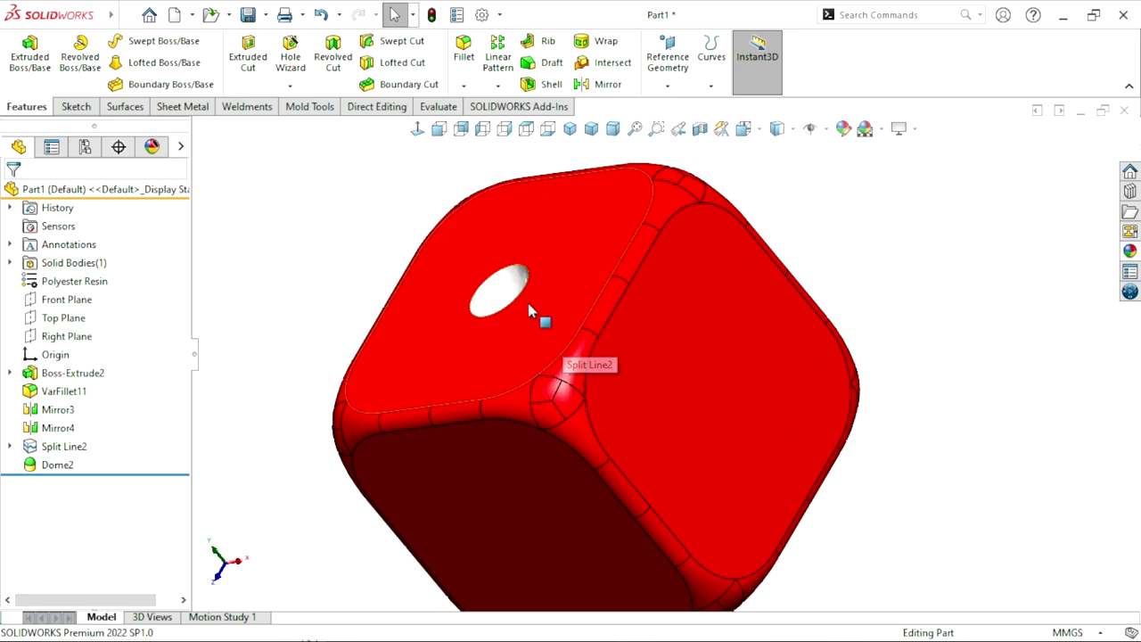
scroll(546, 364, "up", 3)
scroll(660, 373, "down", 1)
middle_click_drag(555, 345, 831, 412)
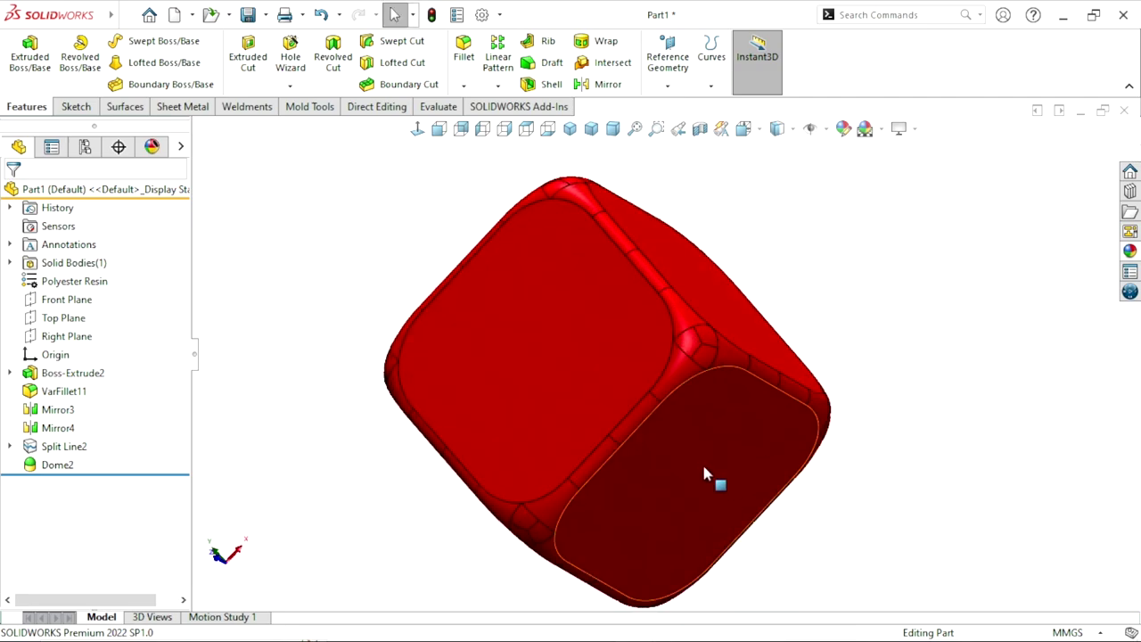
Start a new sketch on the blank face of the die.
left_click(703, 468)
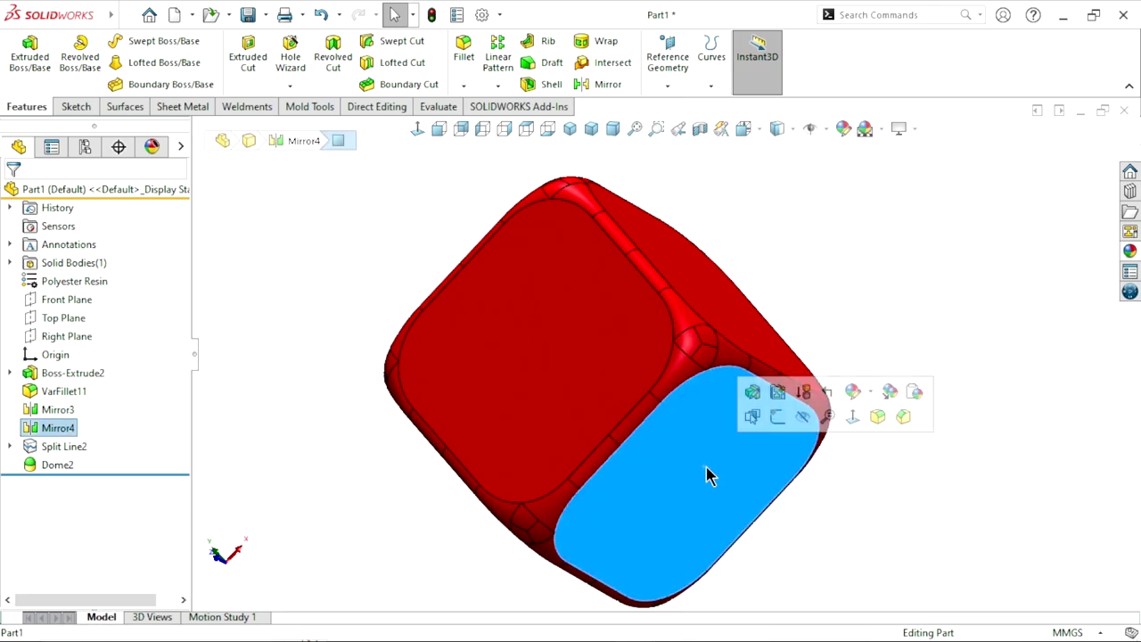
left_click(779, 416)
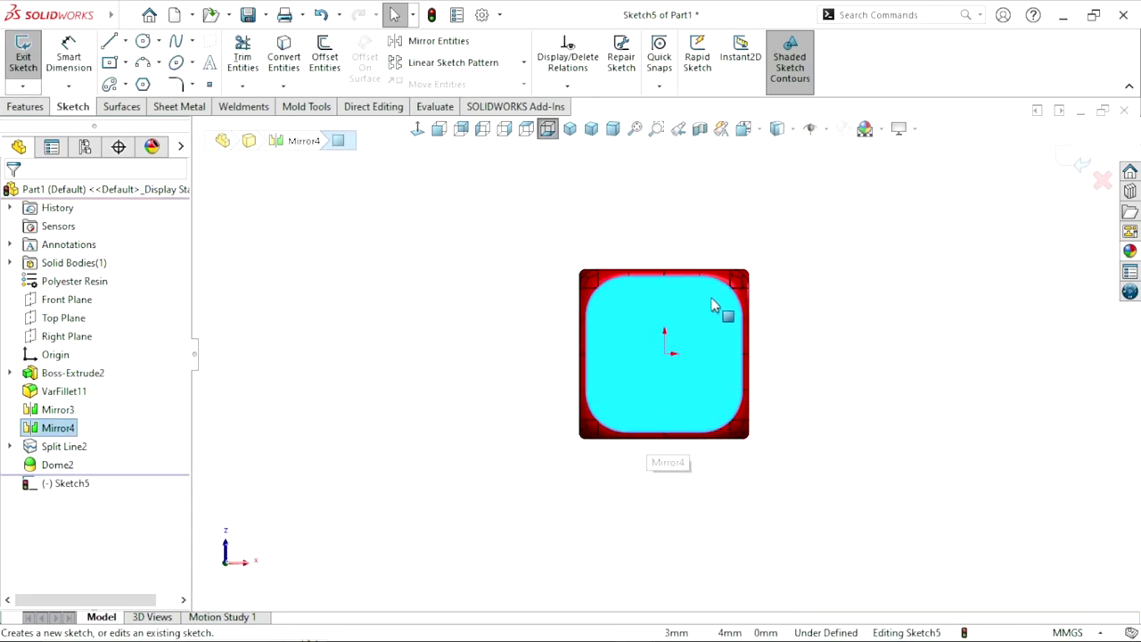
scroll(649, 406, "down", 2)
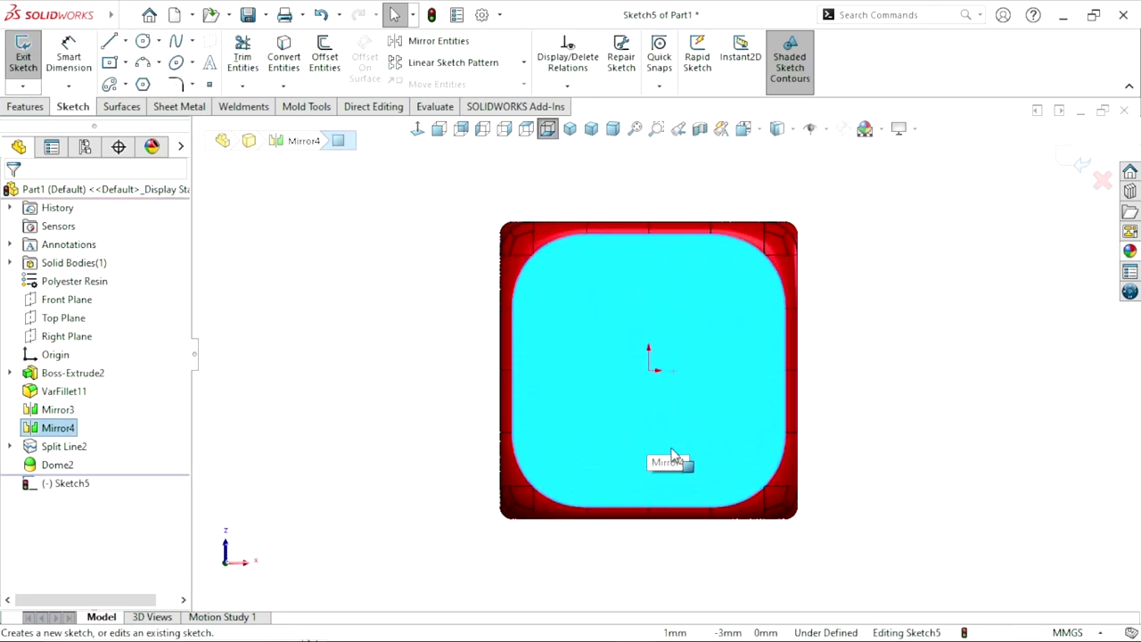
left_click(961, 451)
scroll(766, 384, "down", 2)
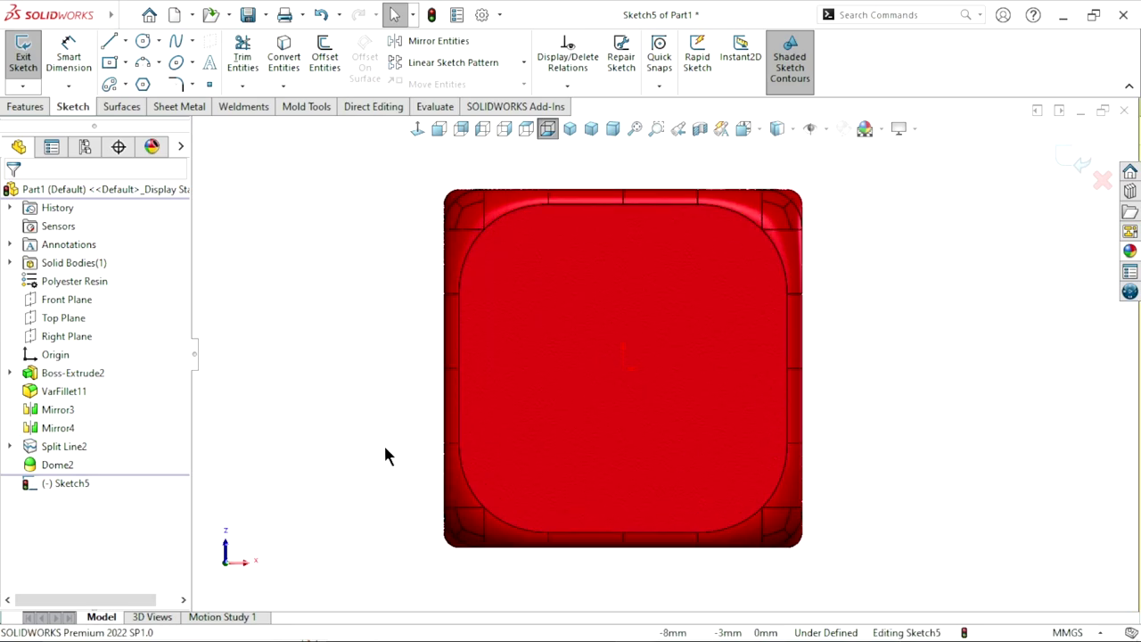
Copy the Sketch4 pip layout into the new face-on sketch and move it aside.
left_click(12, 445)
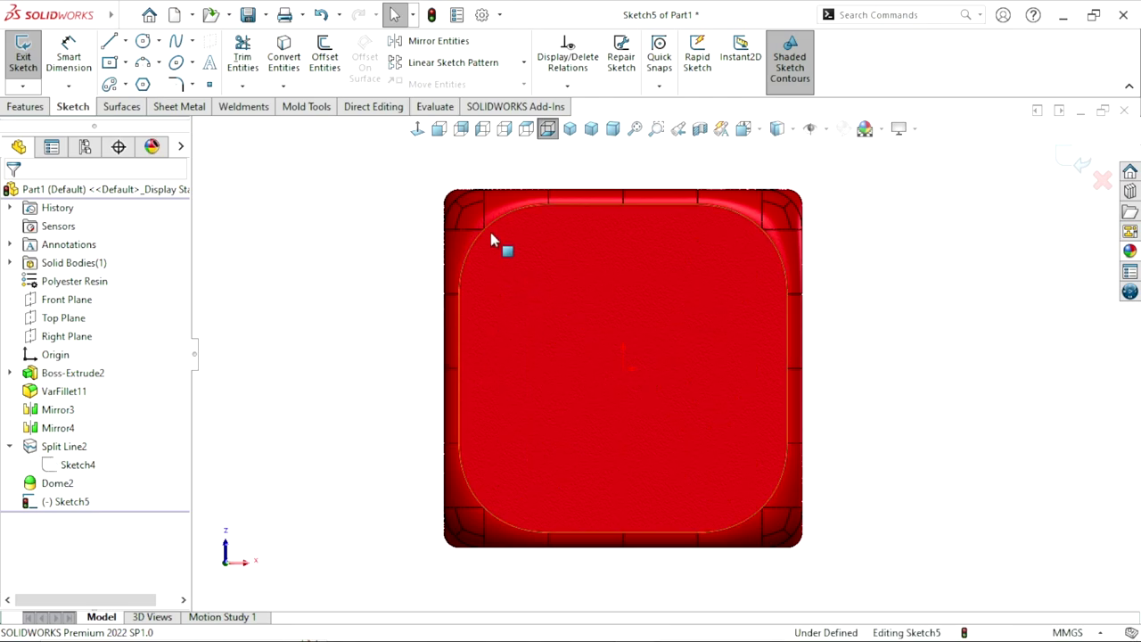
middle_click_drag(509, 415, 458, 275)
middle_click_drag(481, 454, 459, 209)
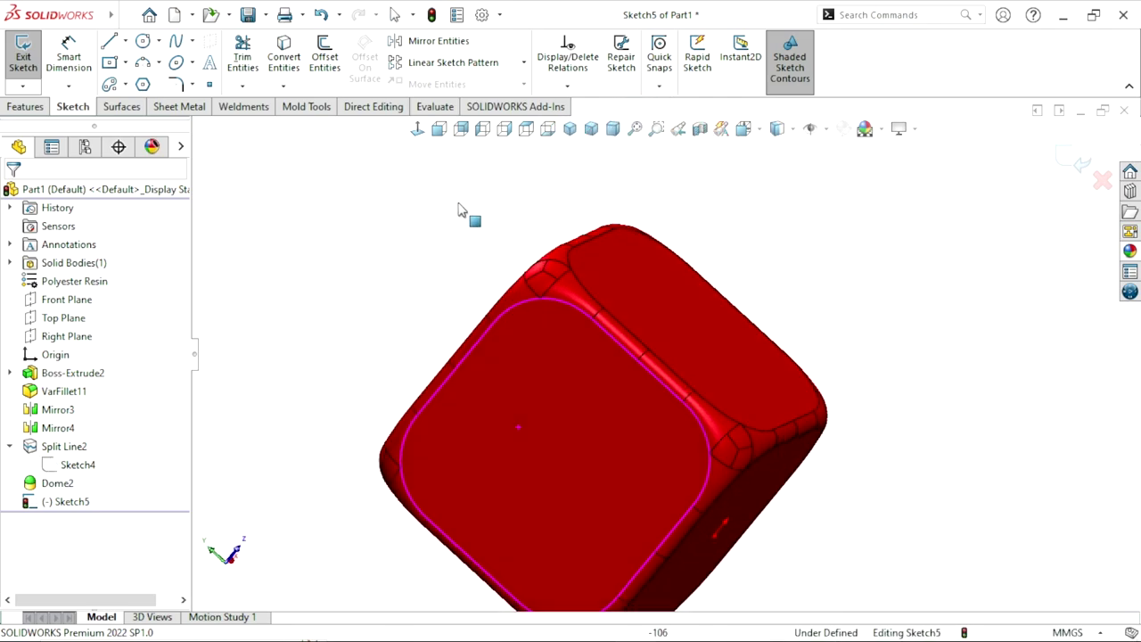
left_click(416, 130)
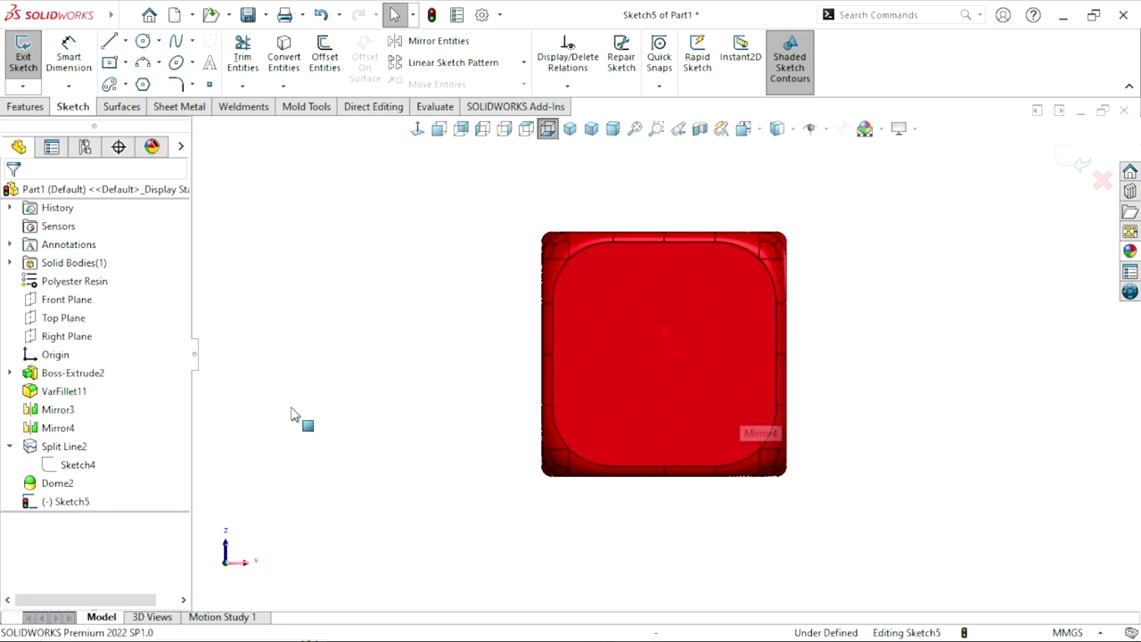
left_click(76, 465)
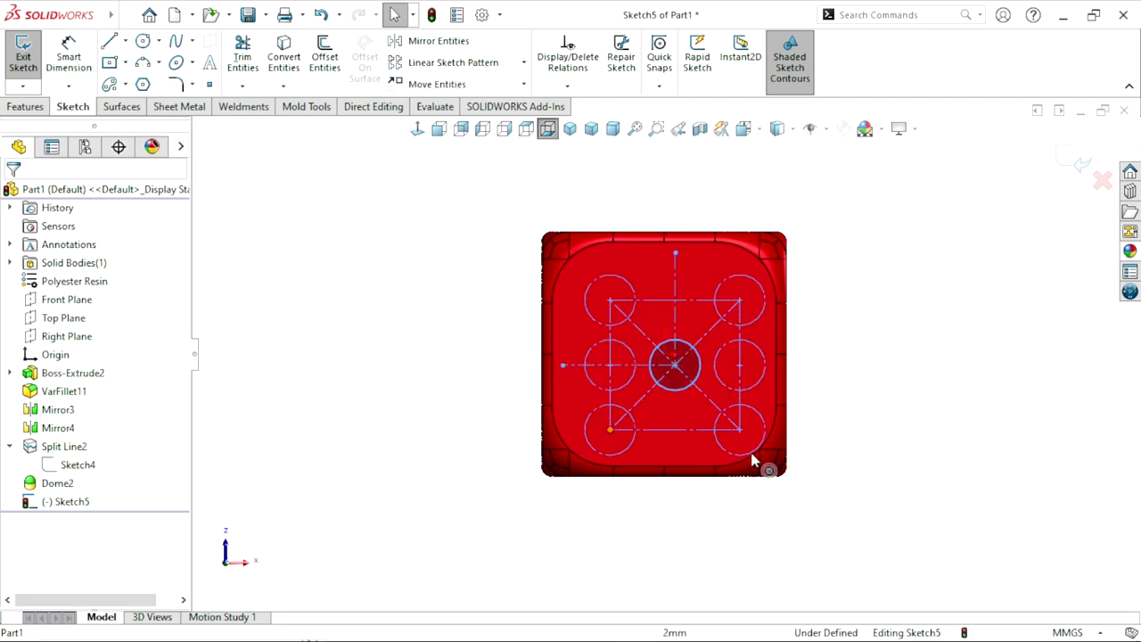
mouse_move(678, 373)
left_mouse_down()
mouse_move(891, 374)
mouse_move(754, 379)
mouse_move(855, 374)
mouse_move(872, 401)
left_mouse_up()
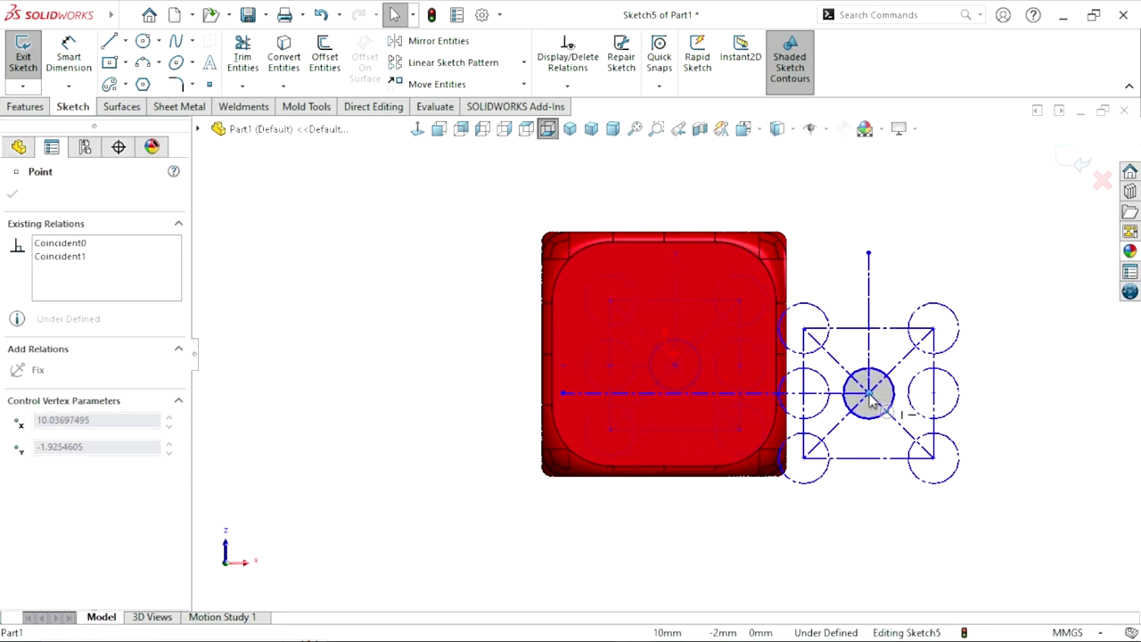
scroll(718, 373, "up", 3)
scroll(726, 392, "down", 4)
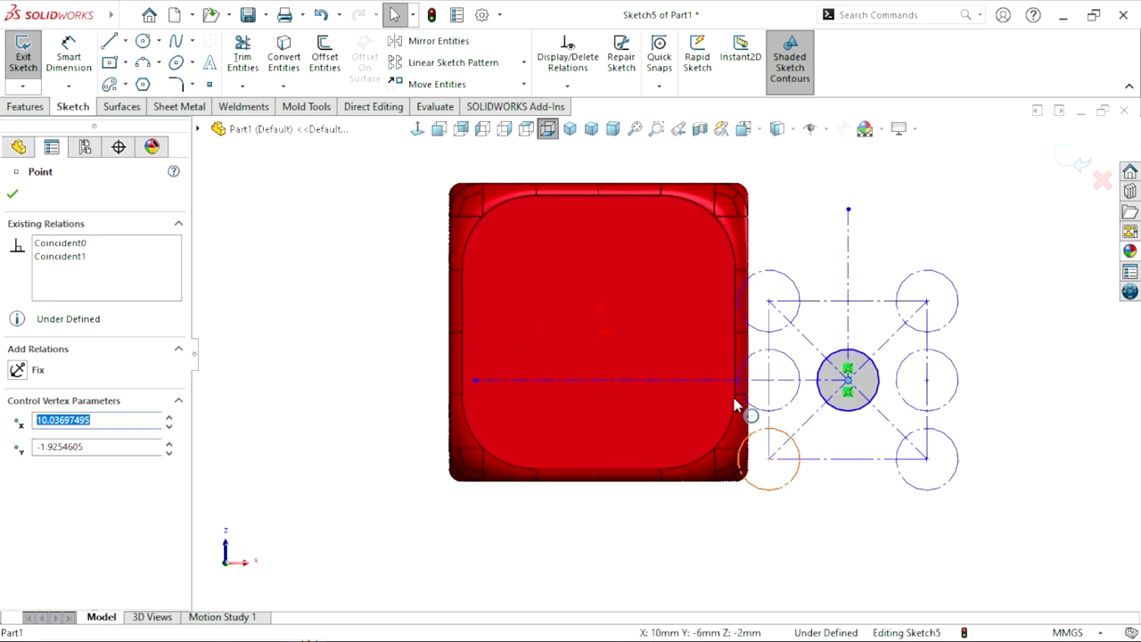
left_click(1019, 458)
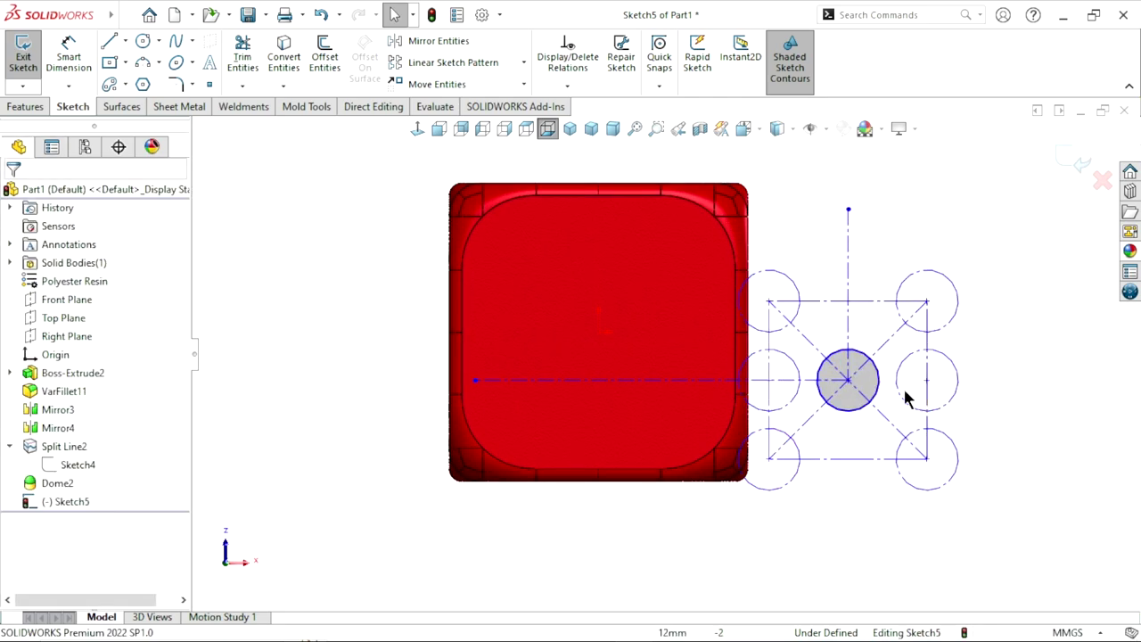
Make the centre pip's centre point coincident with the sketch origin.
left_click(847, 381)
left_click(599, 334, "ctrl")
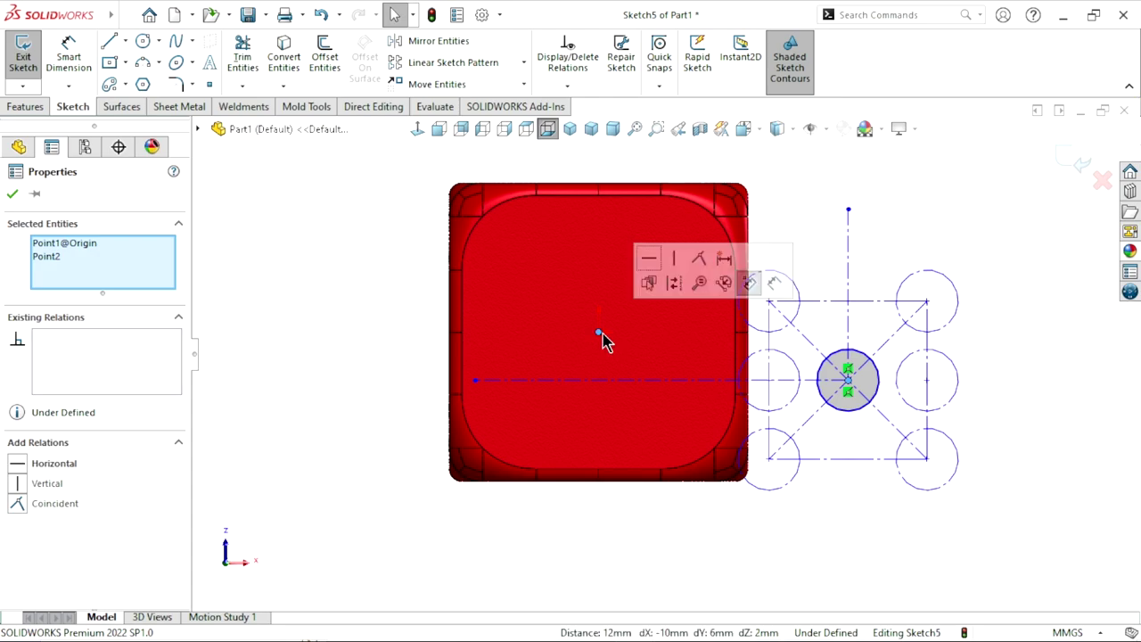
left_click(704, 263)
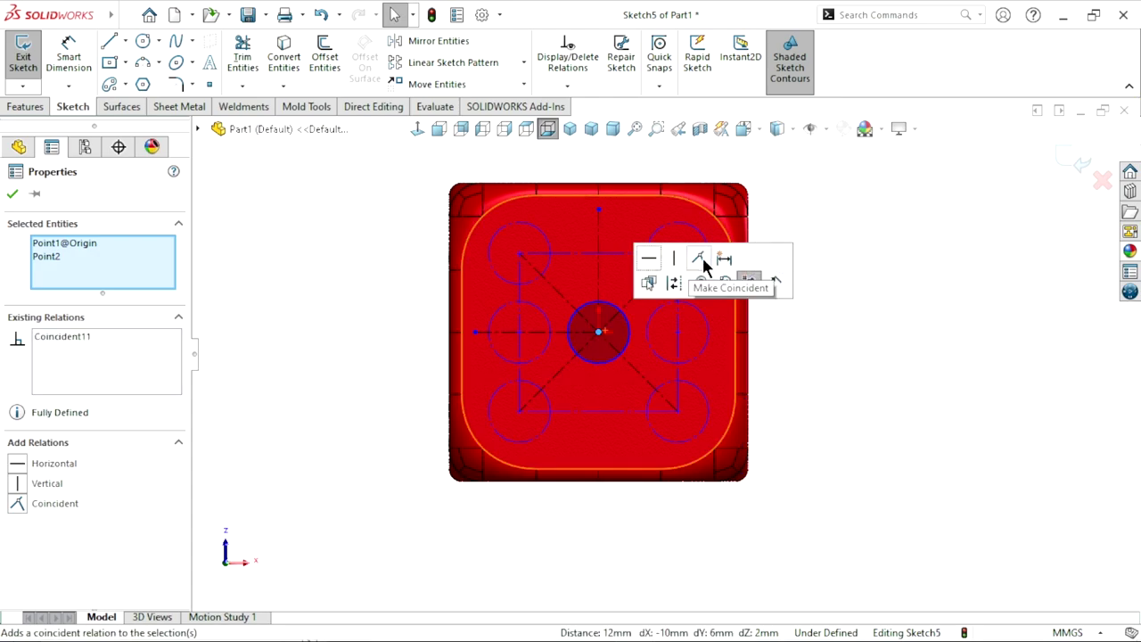
left_click(865, 422)
scroll(599, 337, "up", 2)
scroll(606, 343, "down", 3)
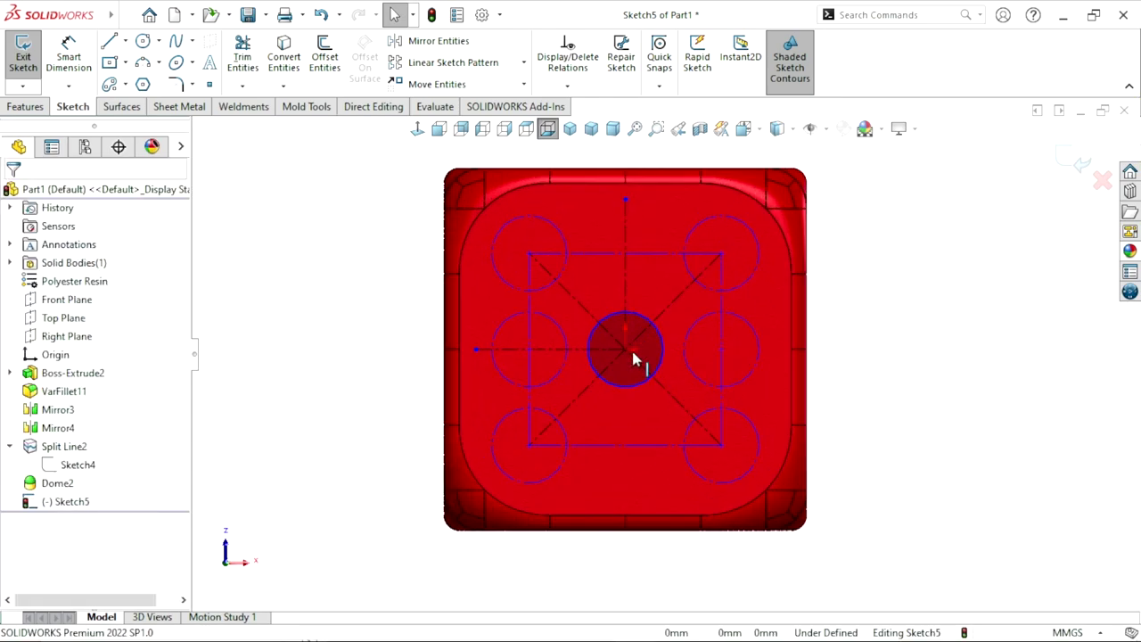
scroll(646, 374, "up", 2)
scroll(657, 408, "down", 1)
mouse_move(811, 432)
middle_mouse_down()
mouse_move(826, 395)
mouse_move(820, 449)
mouse_move(706, 402)
mouse_move(713, 419)
middle_mouse_up()
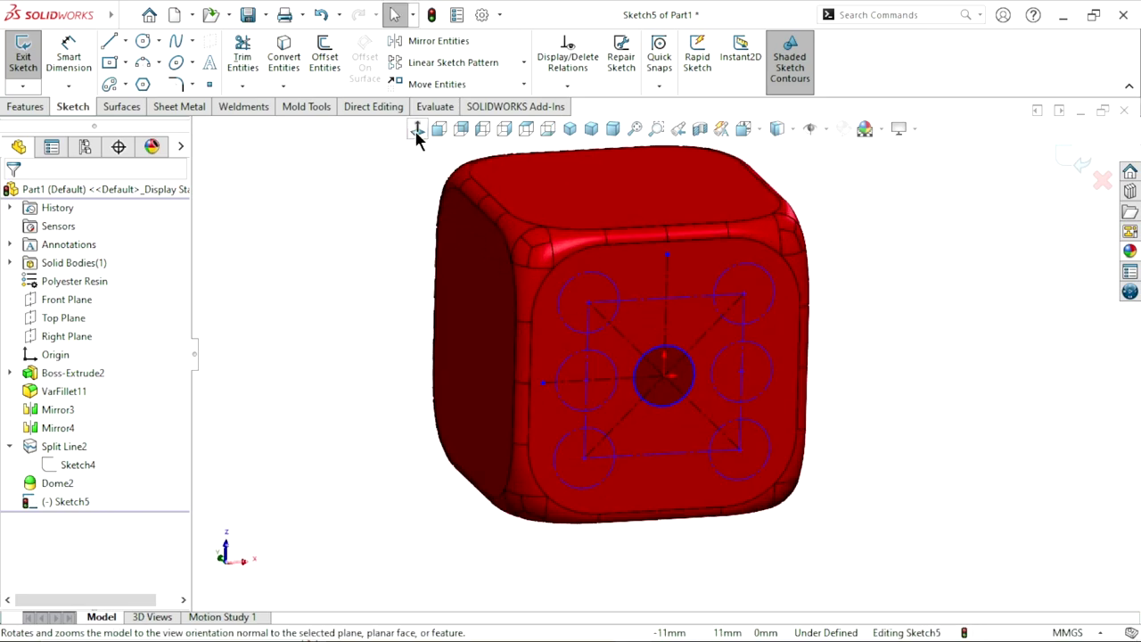
left_click(418, 130)
scroll(700, 346, "down", 1)
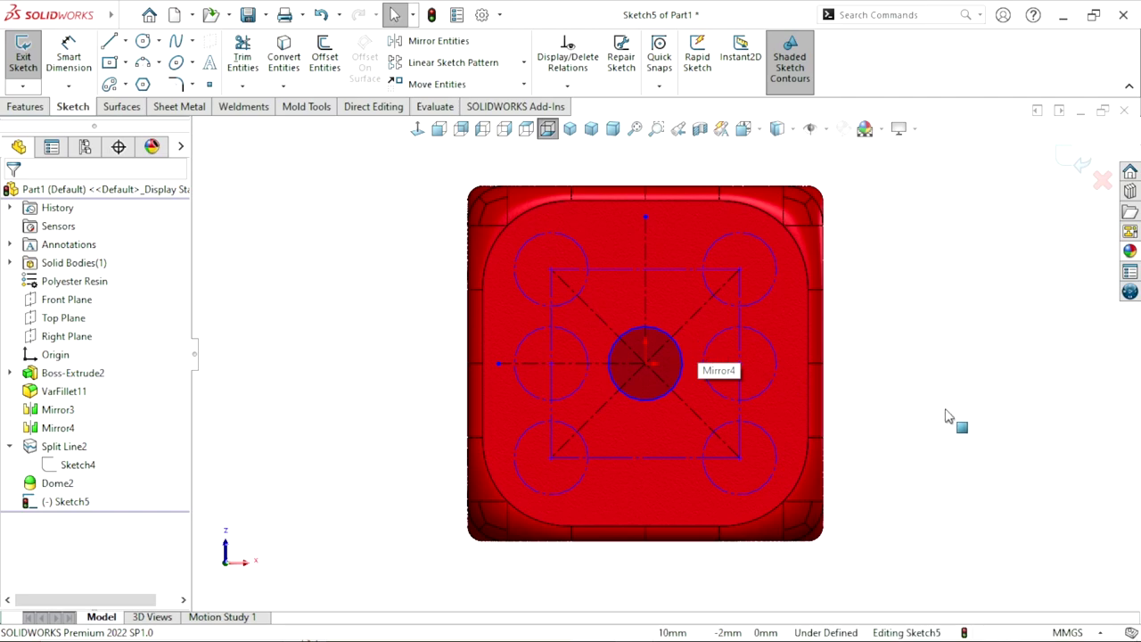
Delete the vertical and horizontal centerlines.
key("Escape")
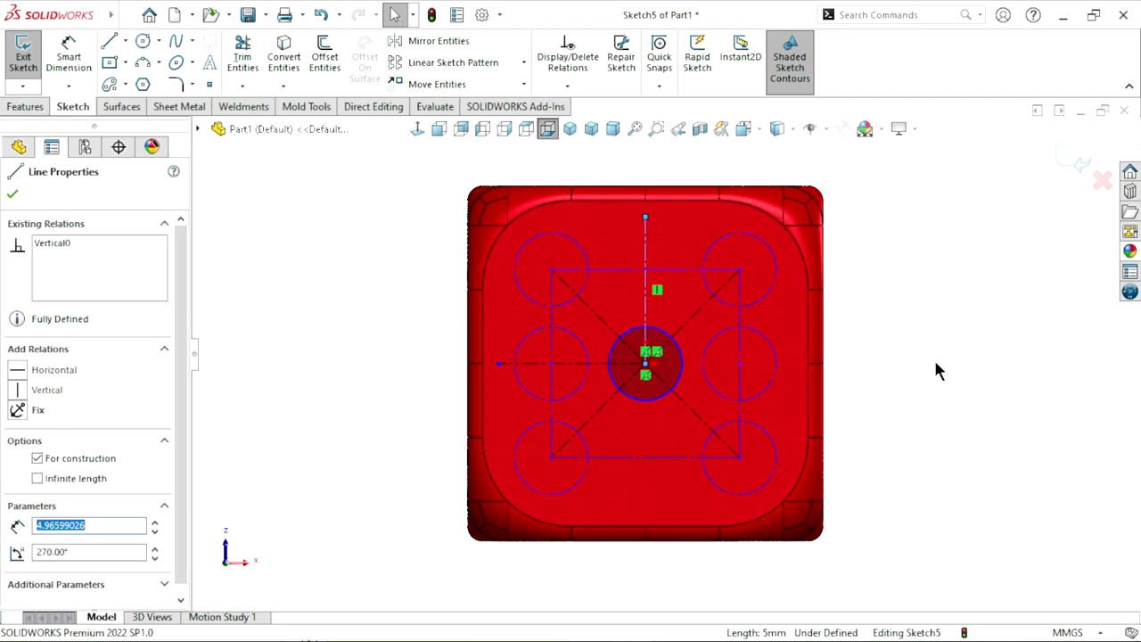
key("Delete")
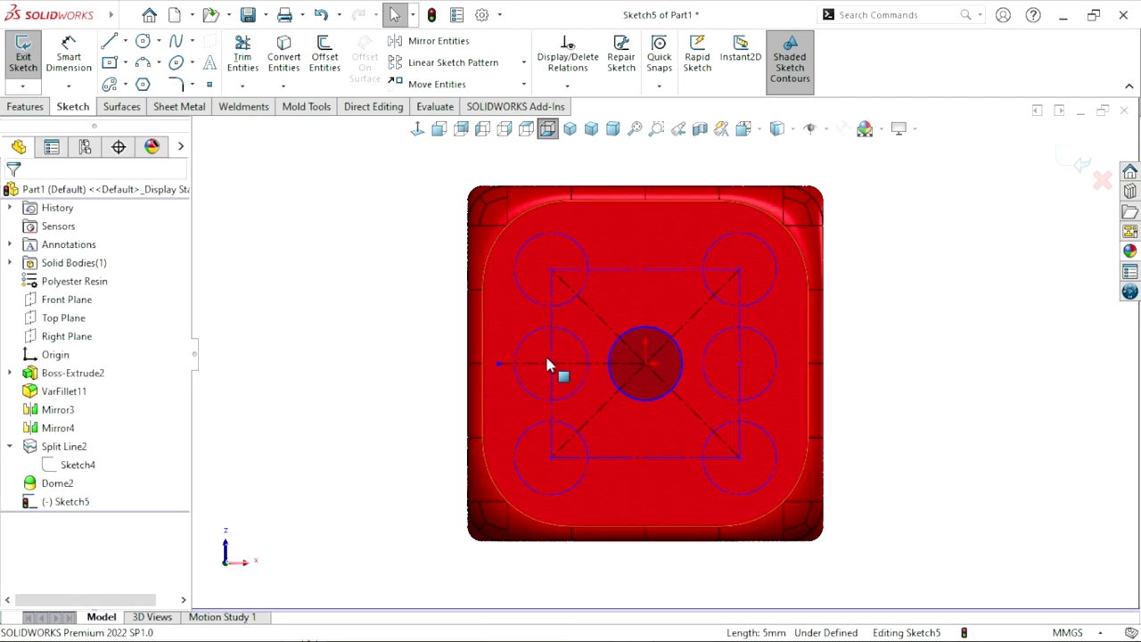
key("Delete")
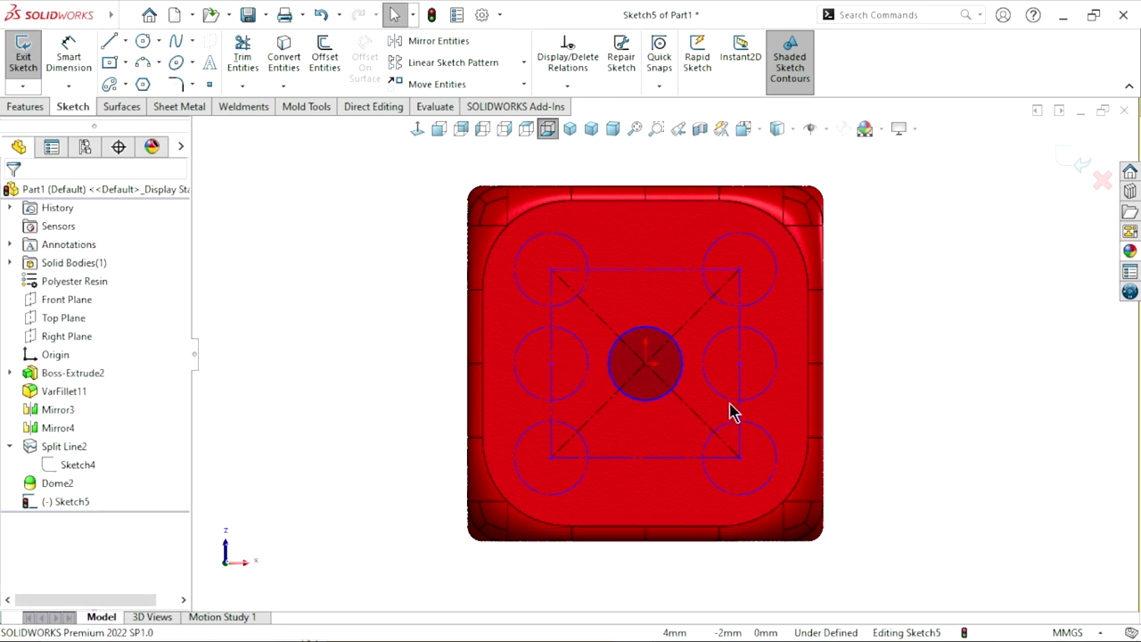
scroll(687, 404, "up", 2)
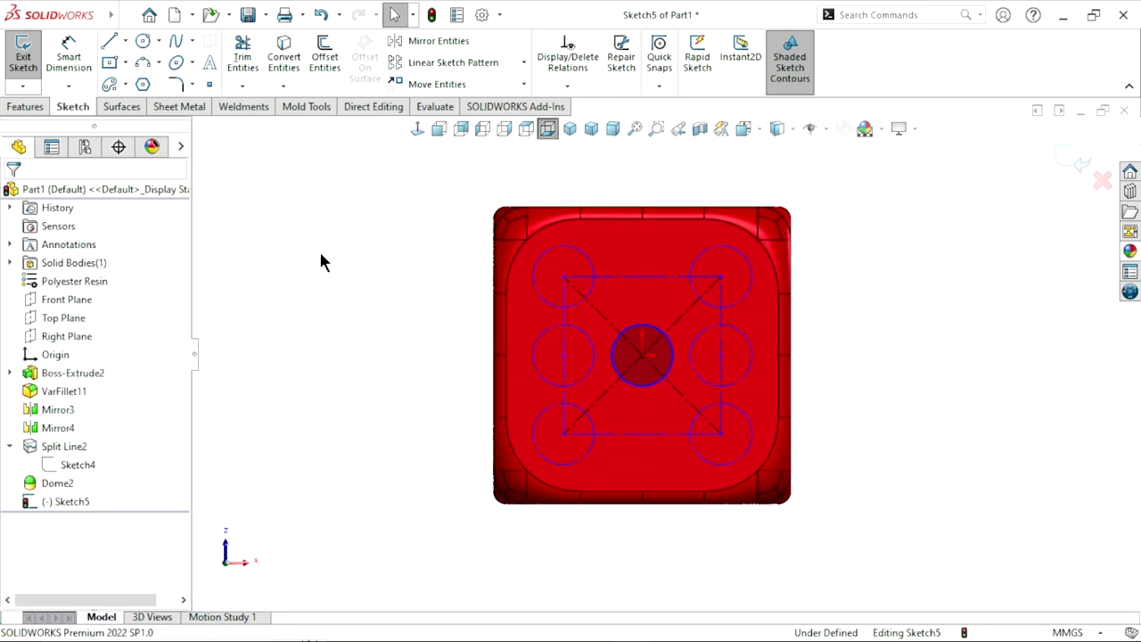
Dimension the centre pip circle to a 2.50 mm diameter.
left_click(52, 72)
left_click(621, 333)
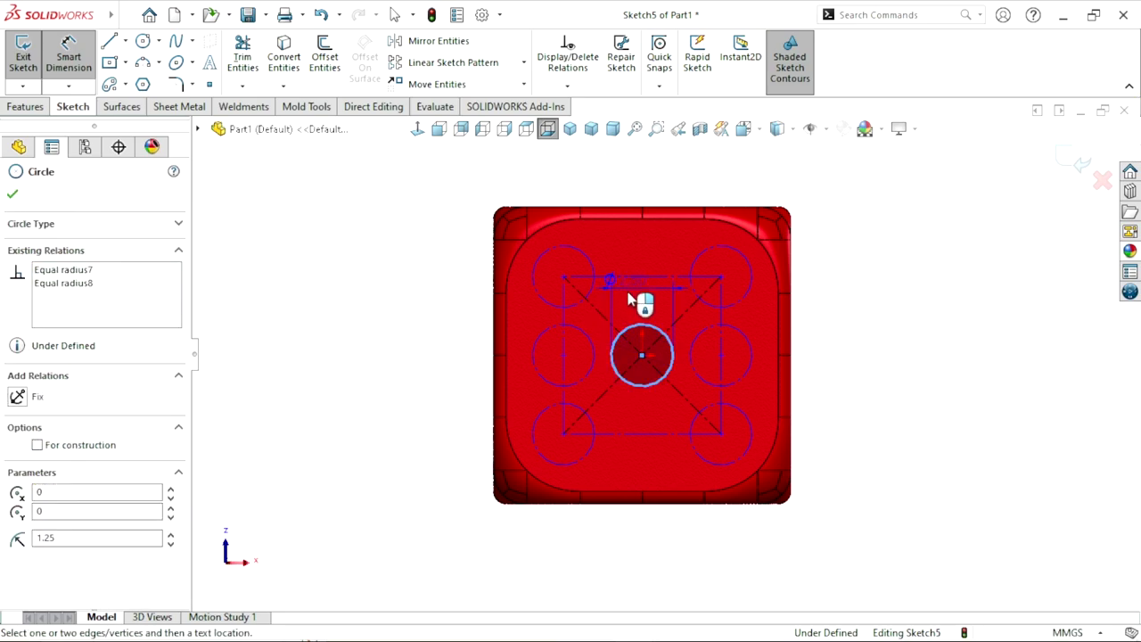
left_click(633, 294)
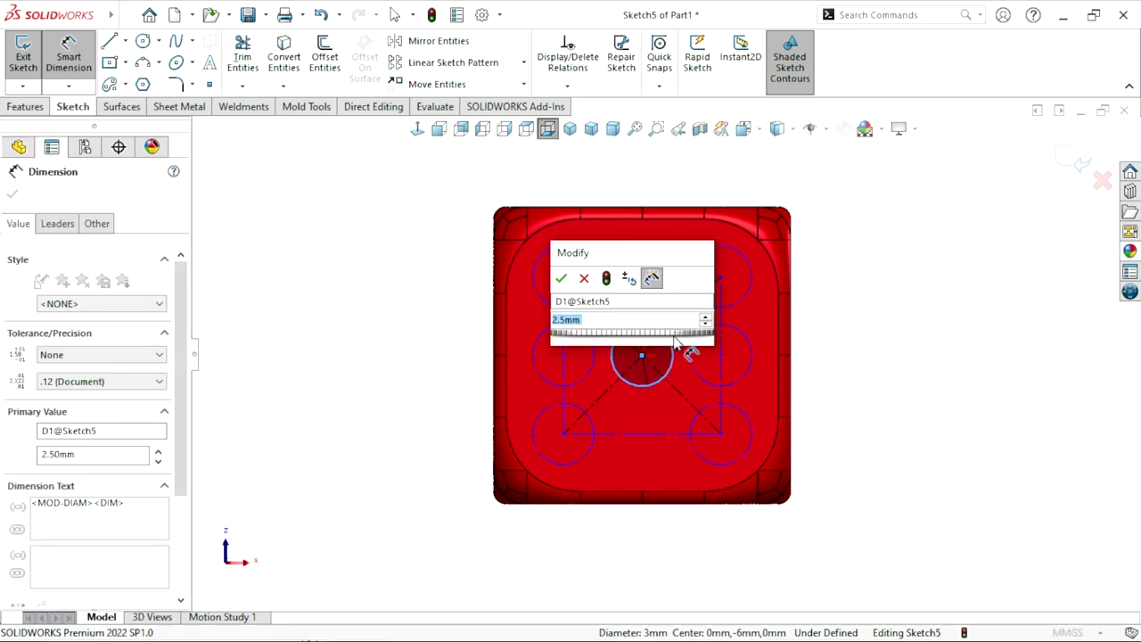
left_click(565, 275)
key("Escape")
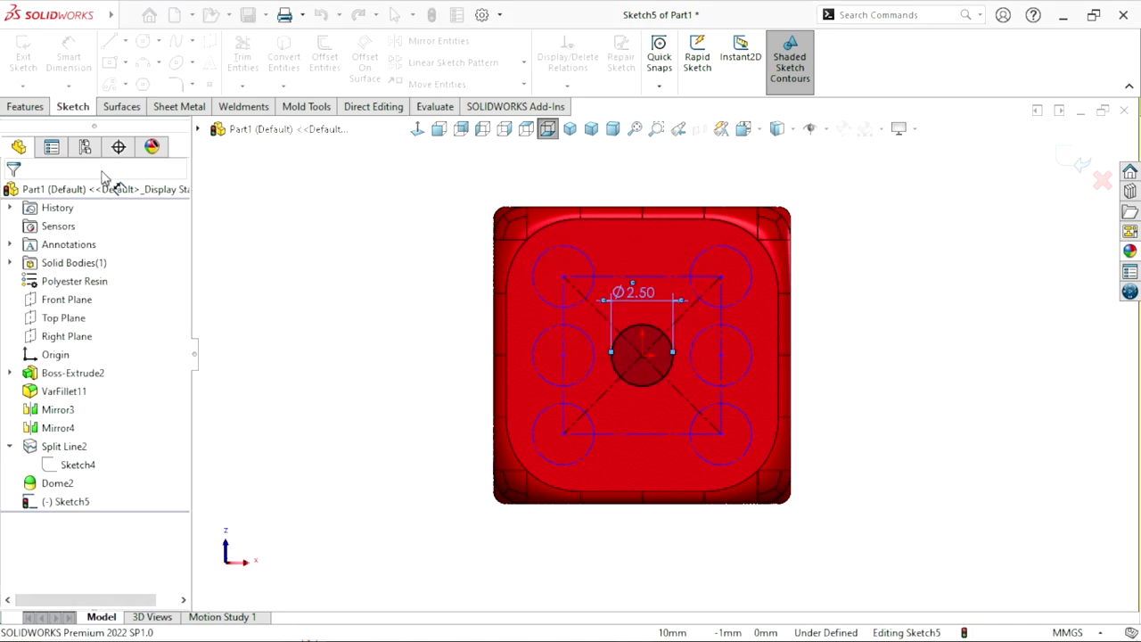
Add a 9.00 mm diagonal distance between the bottom-left and top-right pip centres.
left_click(71, 74)
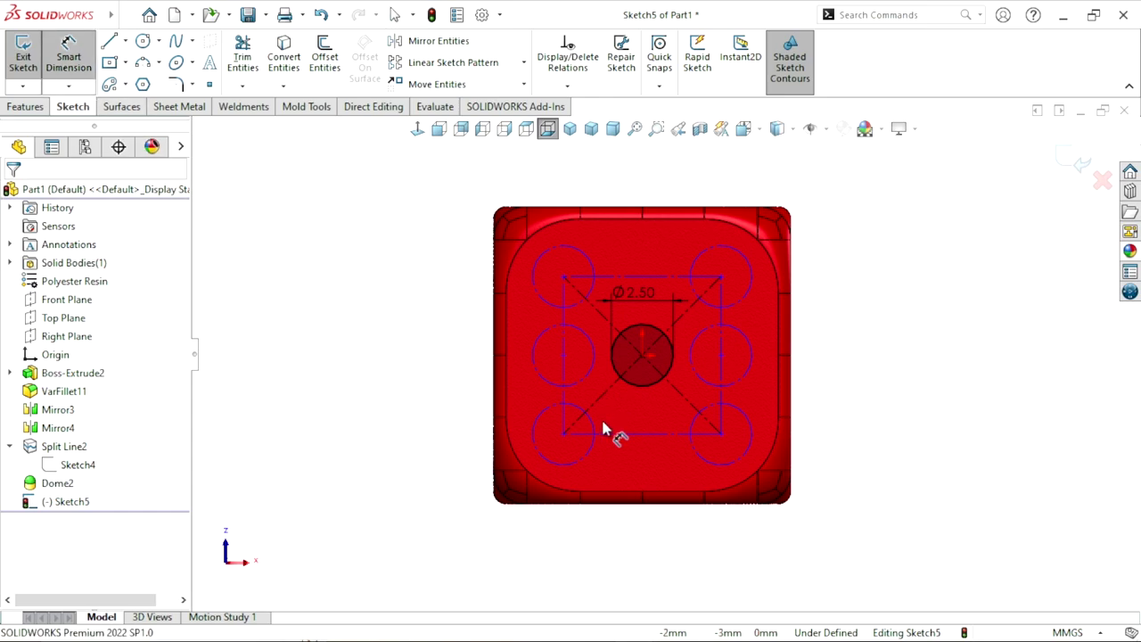
left_click(564, 435)
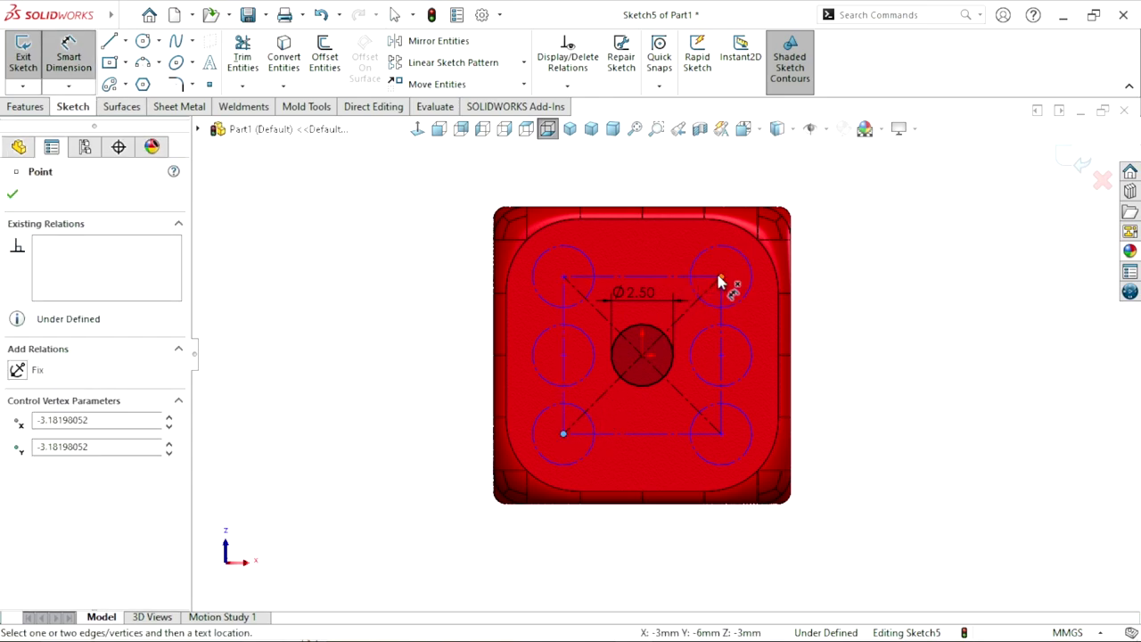
left_click(721, 278)
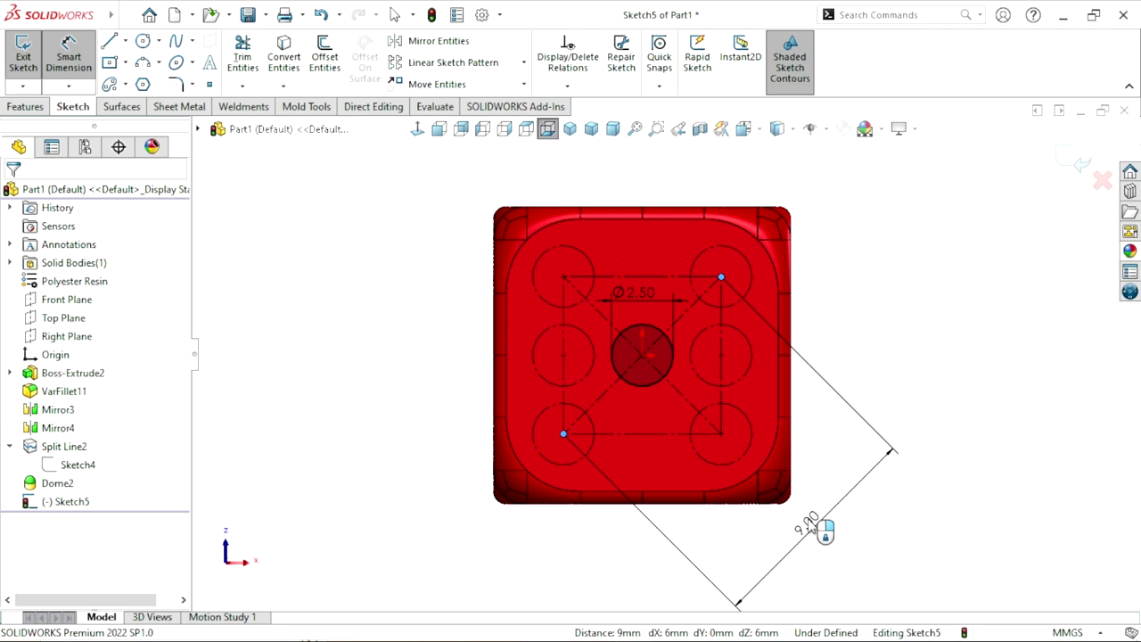
left_click(811, 524)
left_click(741, 507)
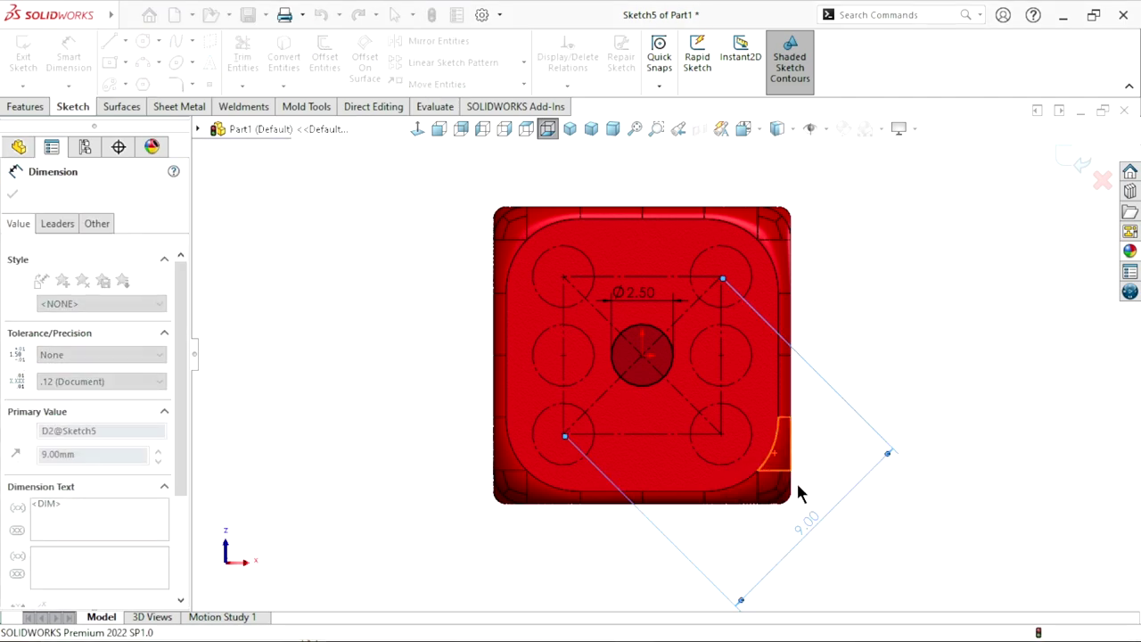
left_click(885, 401)
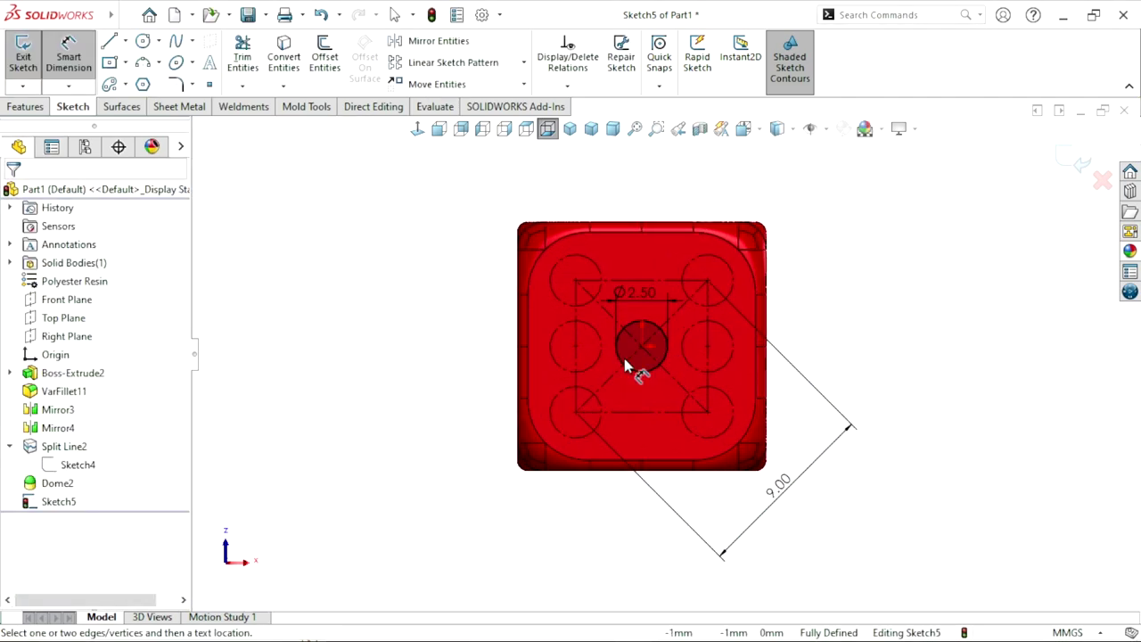
scroll(625, 365, "down", 2)
key("Escape")
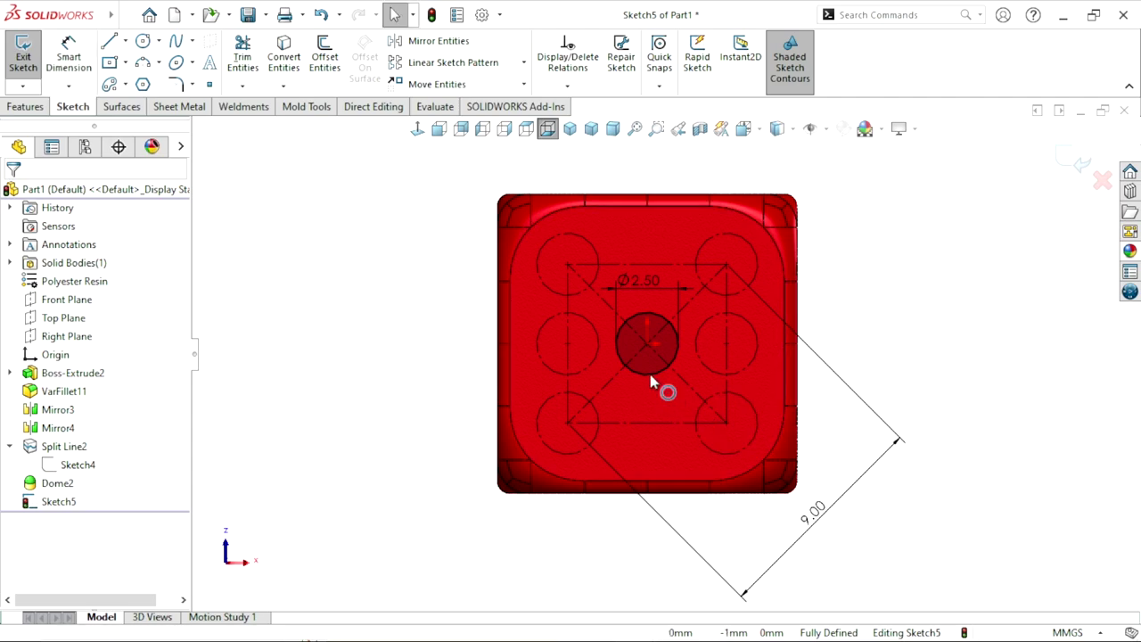
left_click(655, 373)
Make the centre pip circle construction geometry.
left_click(723, 318)
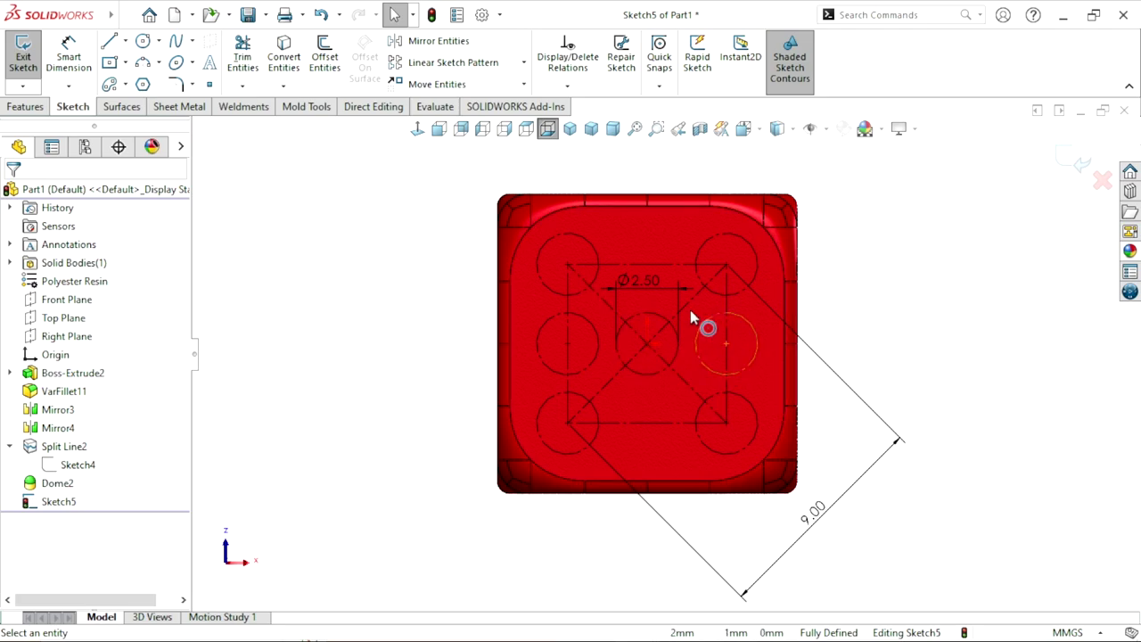
scroll(738, 346, "down", 2)
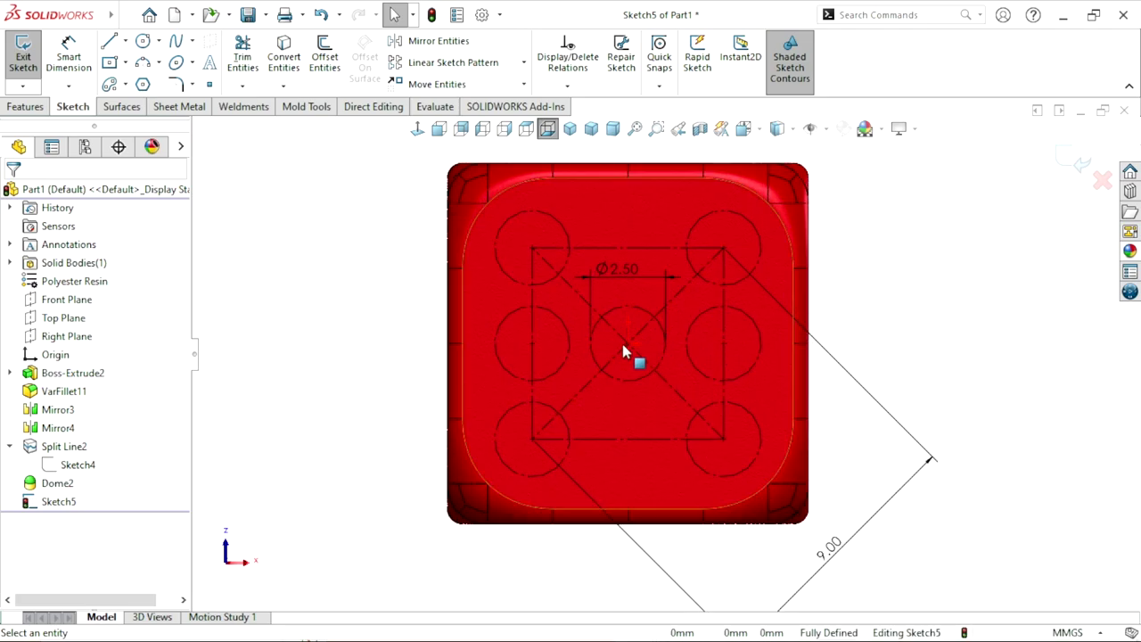
mouse_move(628, 347)
middle_mouse_down()
mouse_move(713, 422)
mouse_move(601, 347)
mouse_move(705, 335)
middle_mouse_up()
left_click(417, 130)
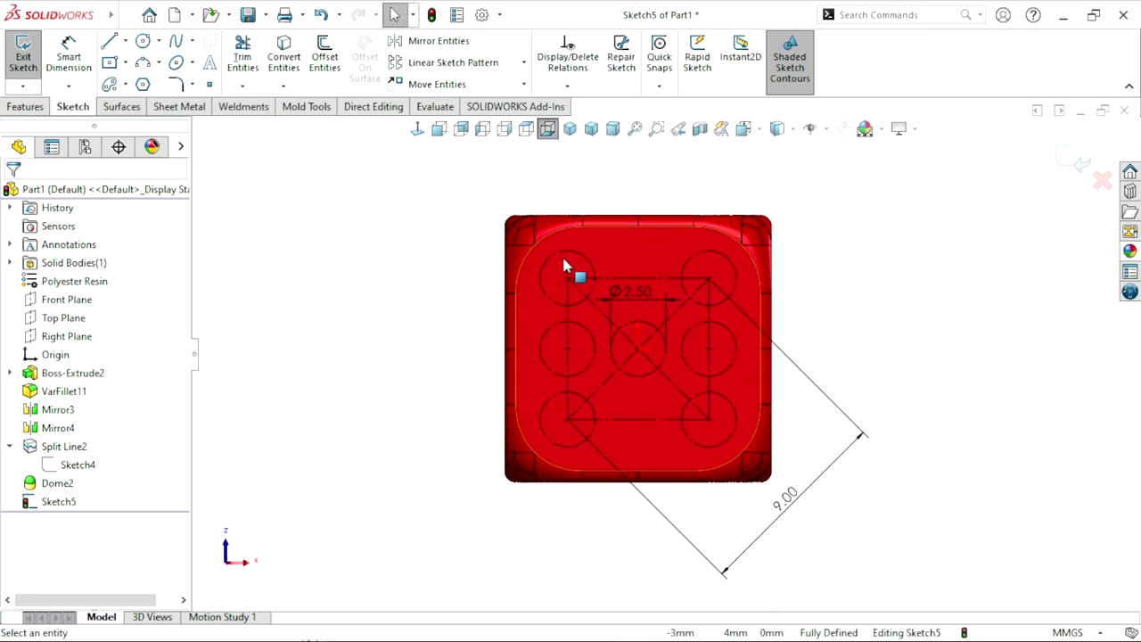
Convert the six outer pip circles from construction to regular sketch geometry.
left_click(561, 254)
left_click(872, 321)
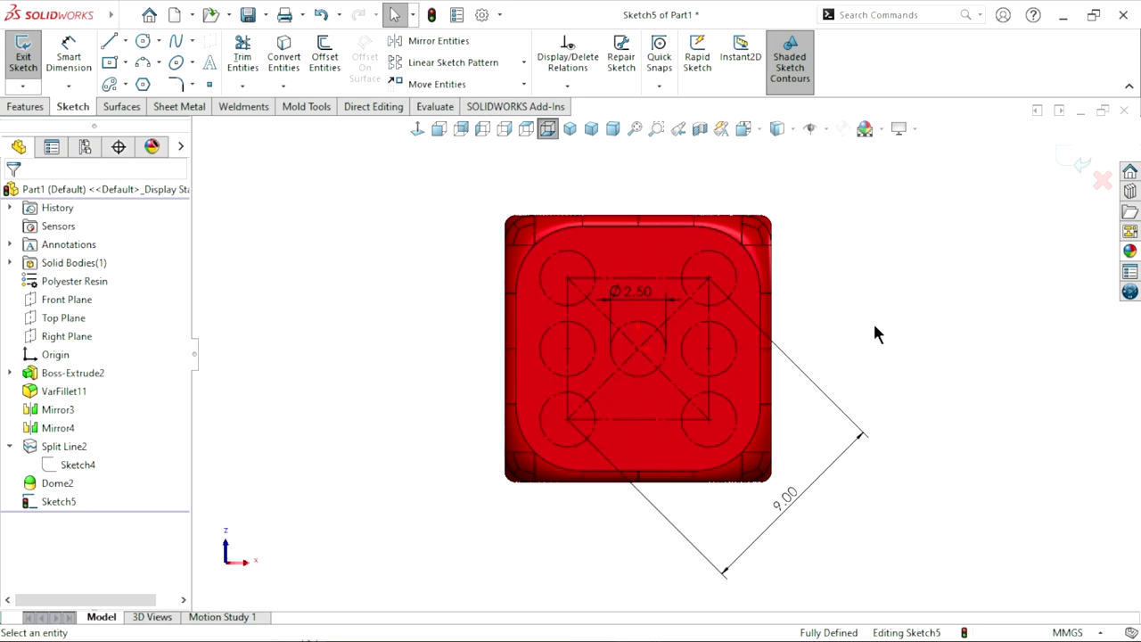
left_click(588, 260)
left_click(558, 320, "ctrl")
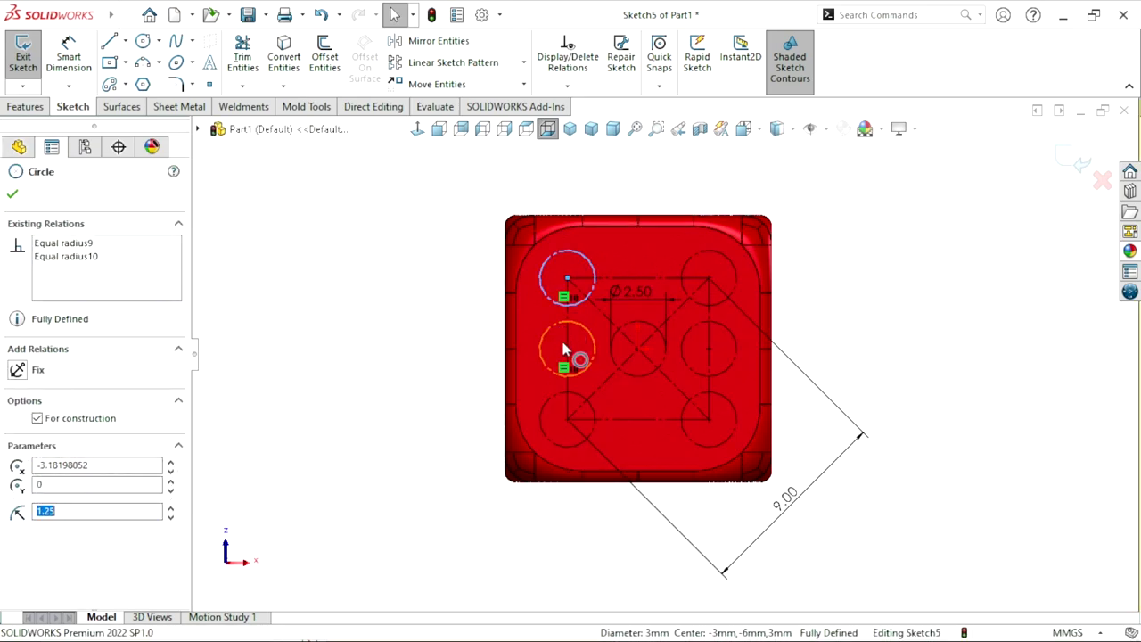
left_click(545, 407, "ctrl")
left_click(735, 331, "ctrl")
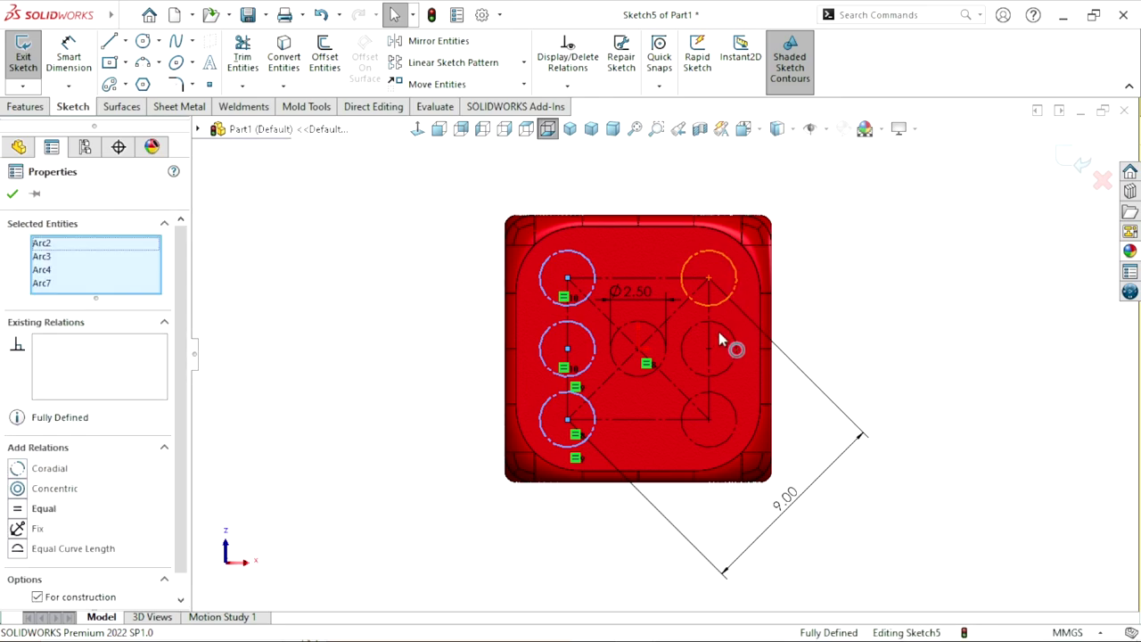
left_click(732, 337, "ctrl")
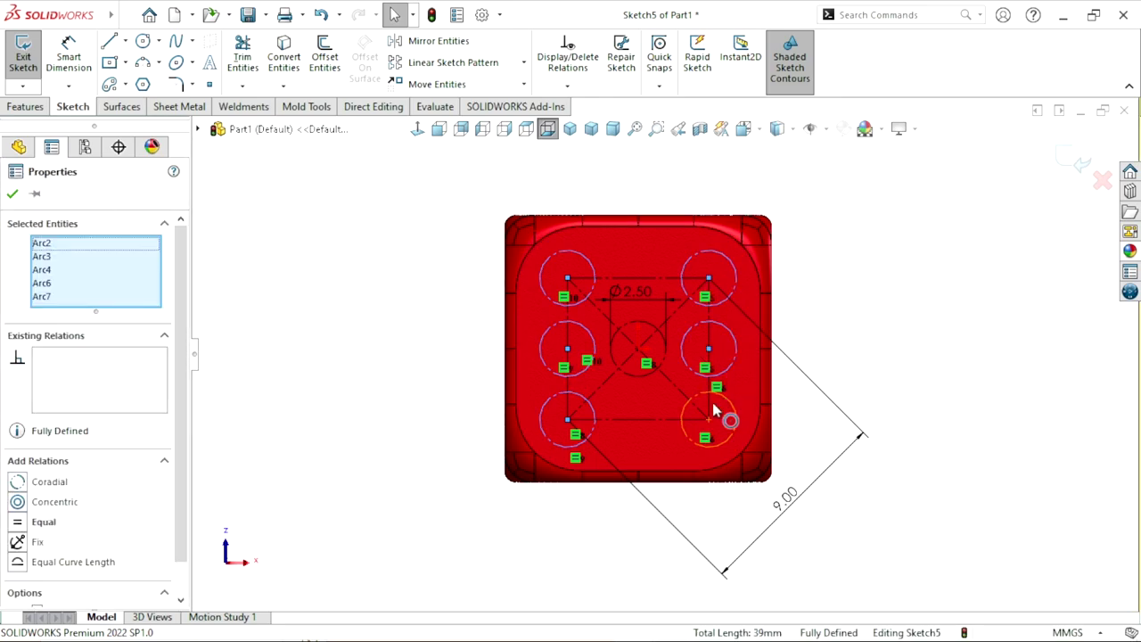
left_click(726, 408, "ctrl")
scroll(165, 436, "down", 2)
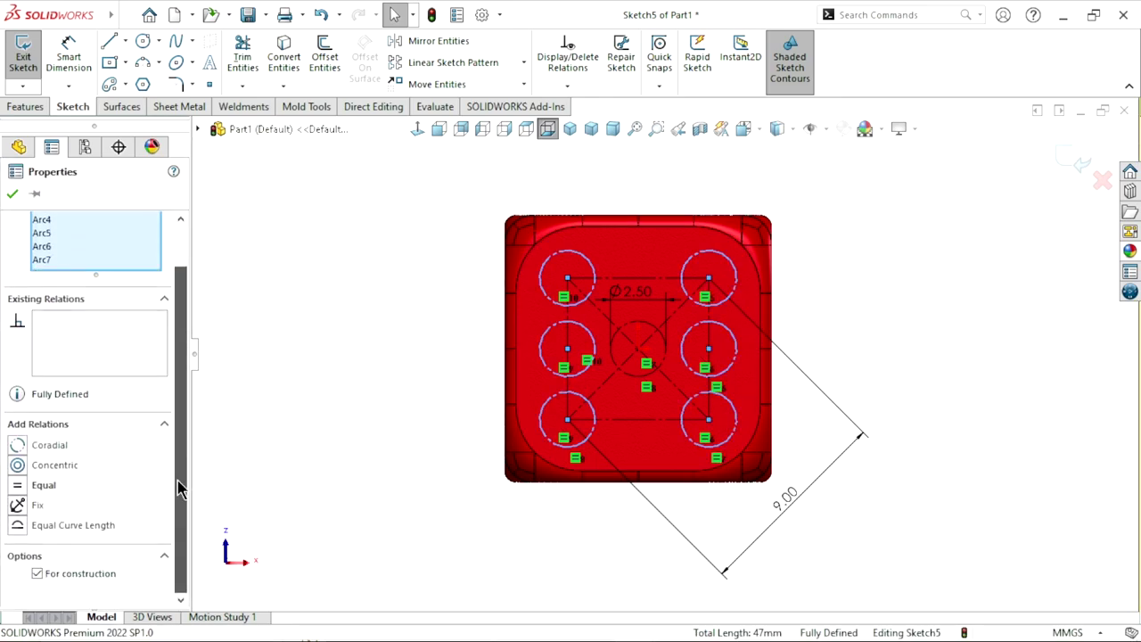
left_click(36, 573)
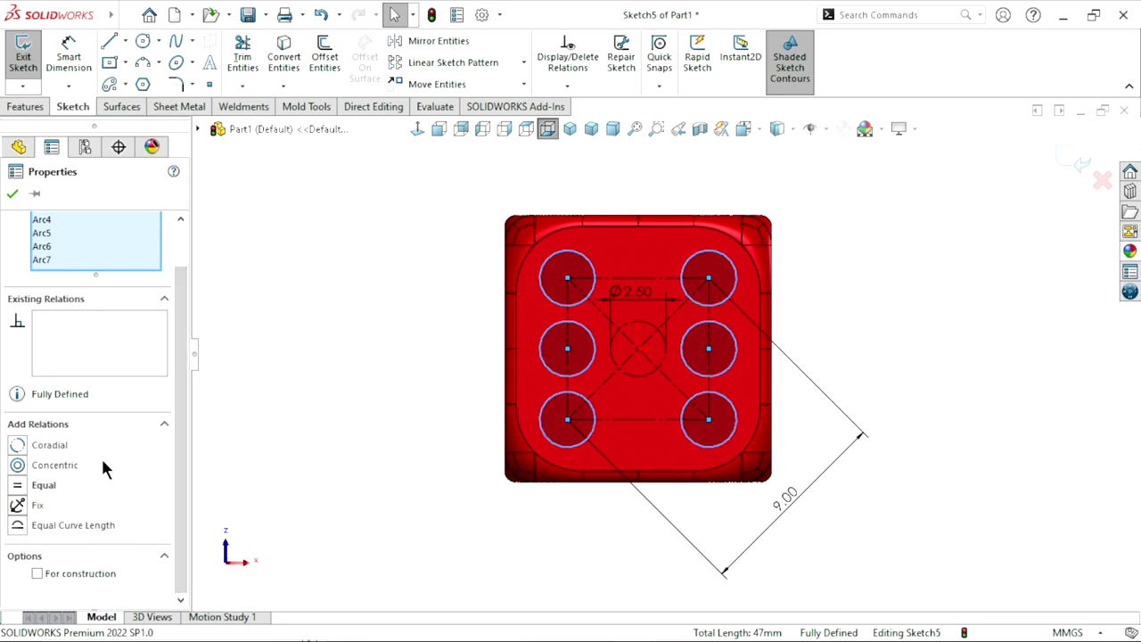
left_click(12, 194)
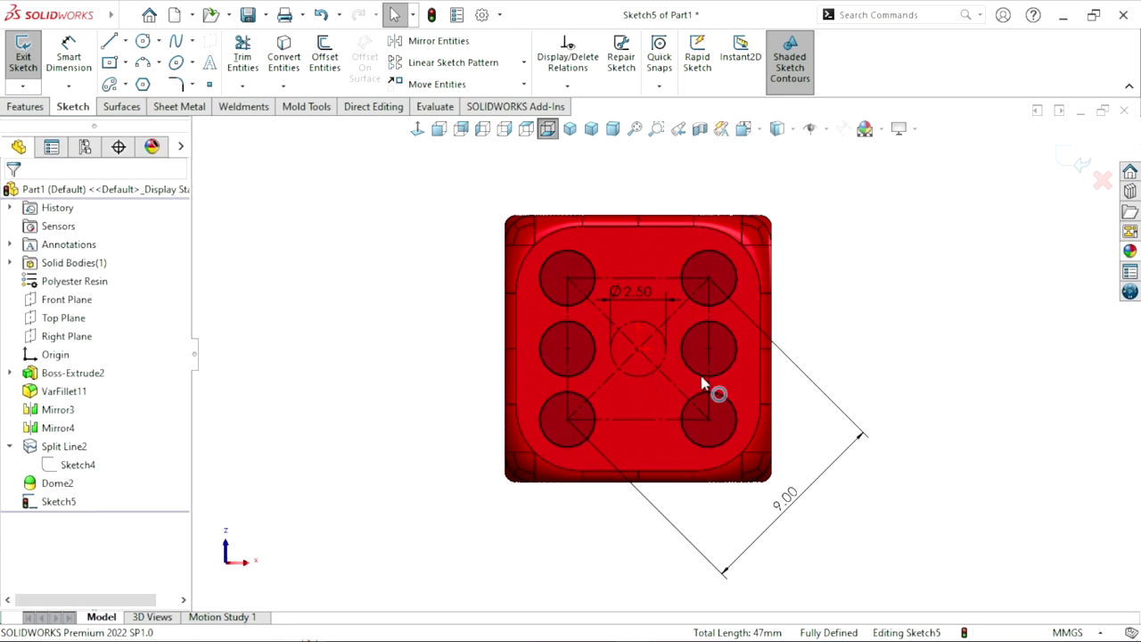
left_click(27, 107)
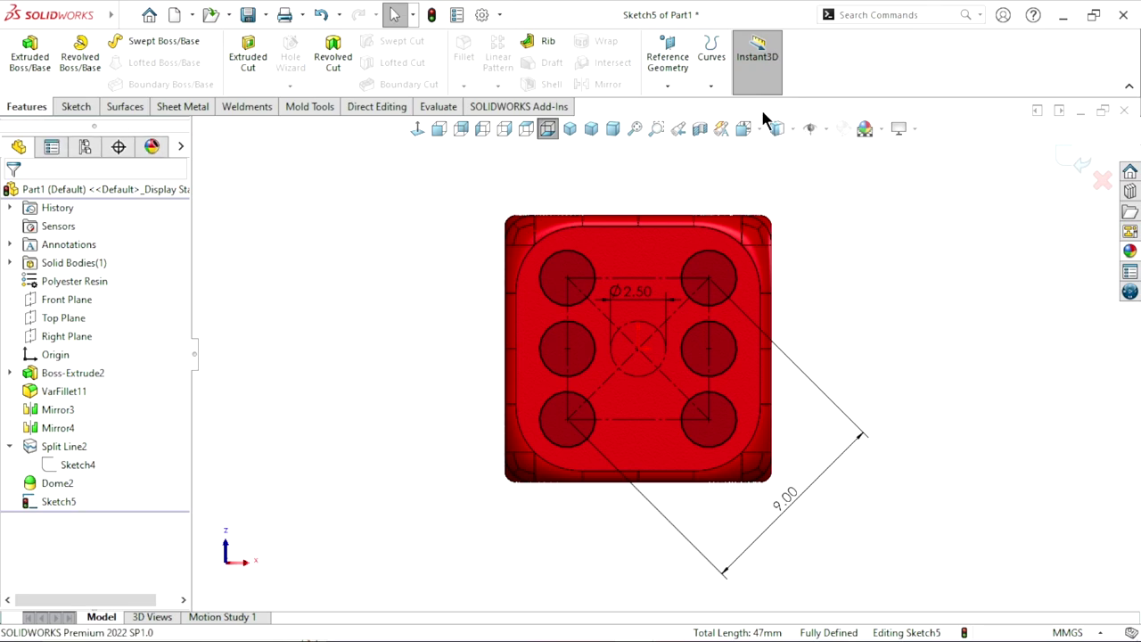
Split the front face with a projection Split Line using the current sketch.
left_click(711, 82)
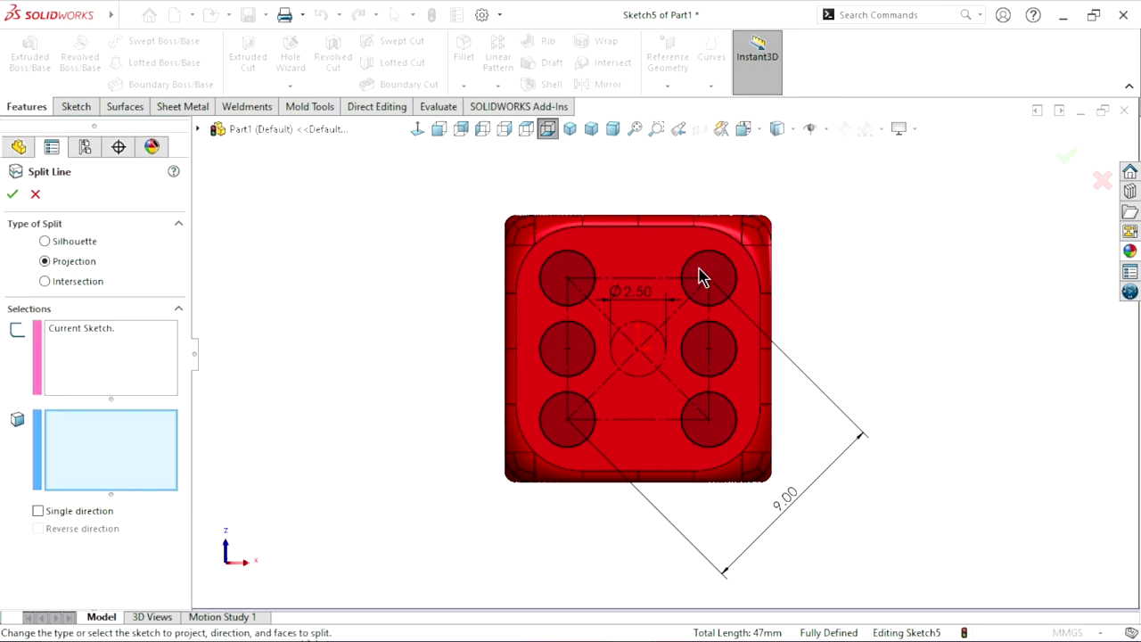
left_click(138, 332)
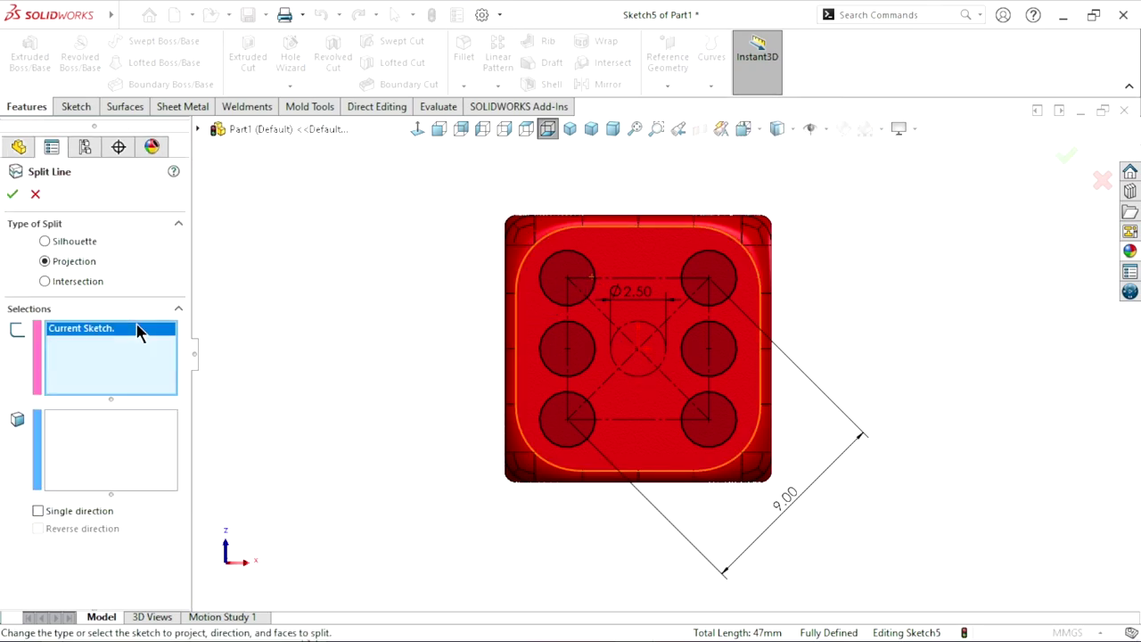
left_click(98, 444)
left_click(658, 259)
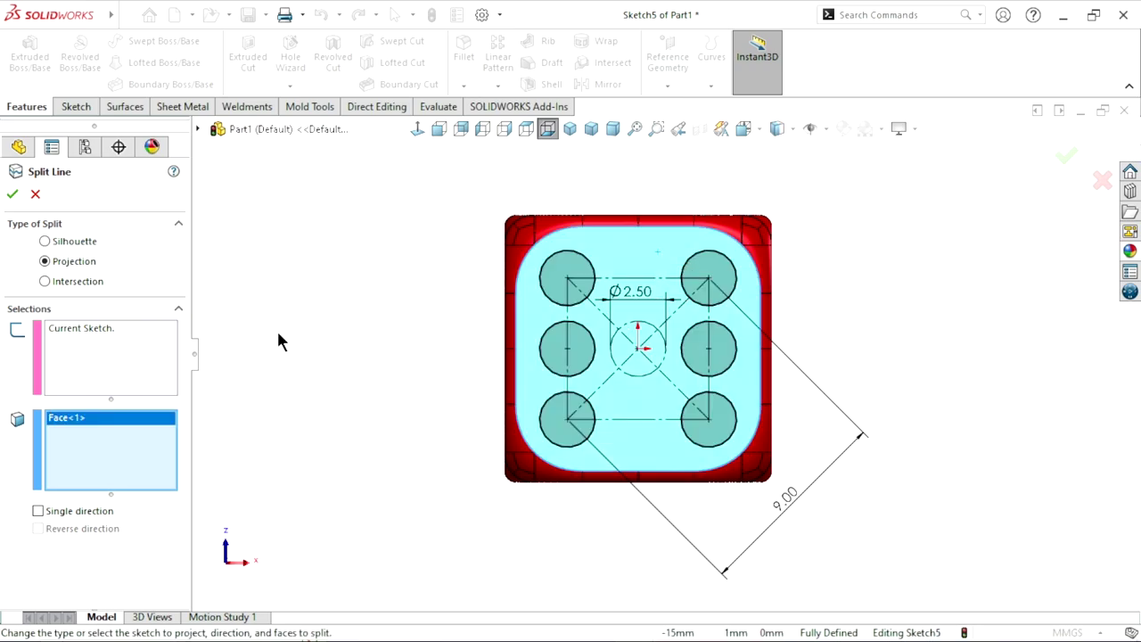
left_click(12, 195)
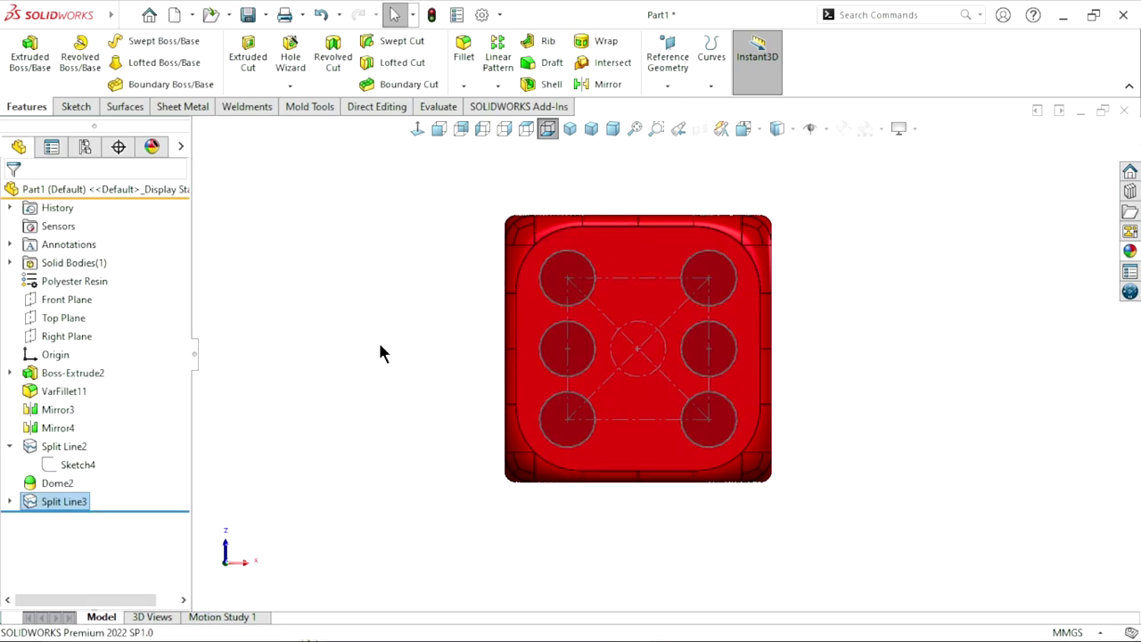
Orbit the die to compare the six-pip split face with the one-pip face.
mouse_move(374, 255)
middle_mouse_down()
mouse_move(458, 377)
mouse_move(574, 427)
mouse_move(416, 327)
mouse_move(535, 433)
mouse_move(397, 331)
mouse_move(657, 372)
middle_mouse_up()
mouse_move(393, 329)
middle_mouse_down()
mouse_move(427, 382)
mouse_move(544, 359)
mouse_move(550, 372)
mouse_move(474, 395)
mouse_move(348, 375)
mouse_move(808, 332)
middle_mouse_up()
scroll(684, 399, "up", 3)
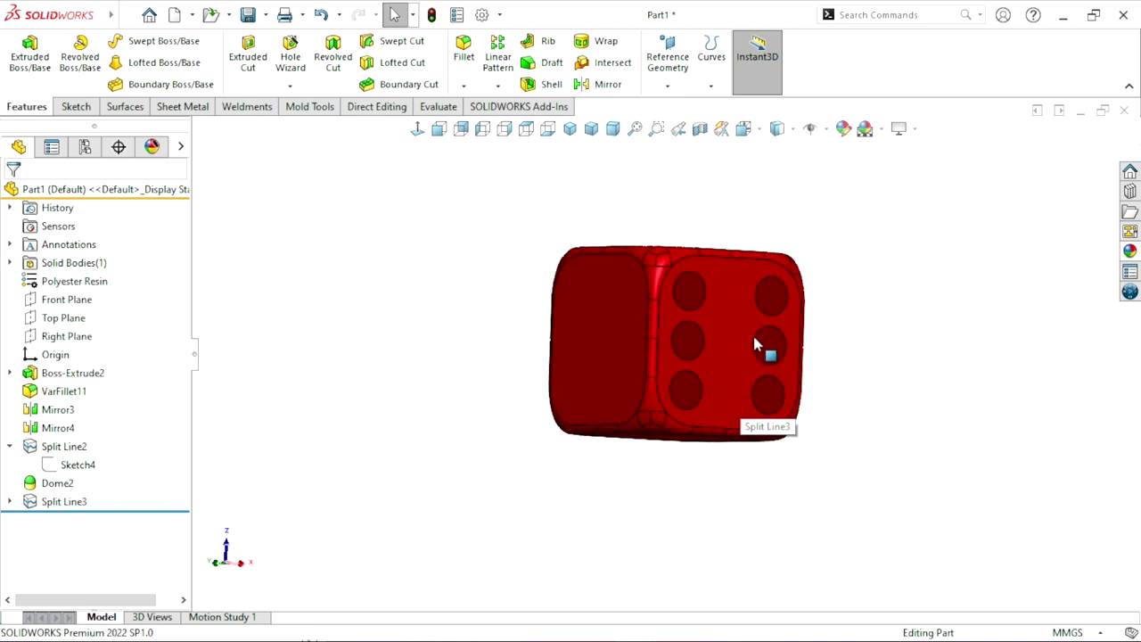
mouse_move(507, 345)
middle_mouse_down()
mouse_move(512, 381)
mouse_move(565, 339)
mouse_move(614, 461)
mouse_move(687, 349)
middle_mouse_up()
mouse_move(862, 381)
middle_mouse_down()
mouse_move(758, 387)
mouse_move(851, 399)
middle_mouse_up()
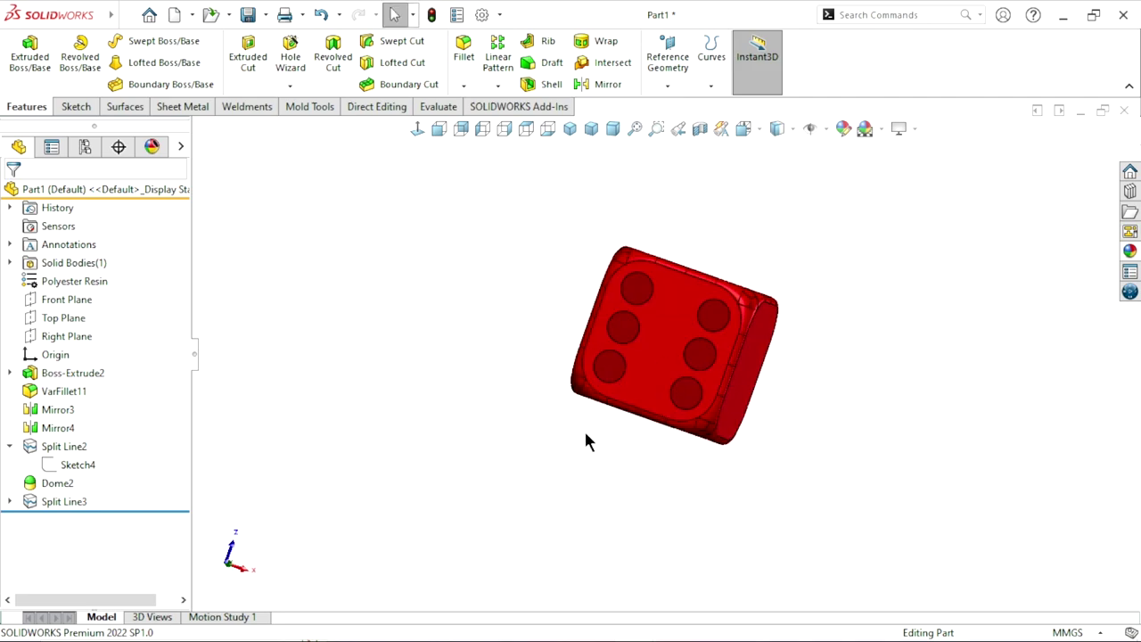
mouse_move(586, 434)
middle_mouse_down()
mouse_move(662, 293)
mouse_move(795, 294)
mouse_move(611, 374)
mouse_move(609, 494)
mouse_move(677, 466)
mouse_move(722, 358)
mouse_move(805, 349)
mouse_move(651, 324)
mouse_move(776, 461)
mouse_move(761, 436)
mouse_move(638, 355)
middle_mouse_up()
scroll(722, 358, "down", 3)
scroll(639, 355, "down", 2)
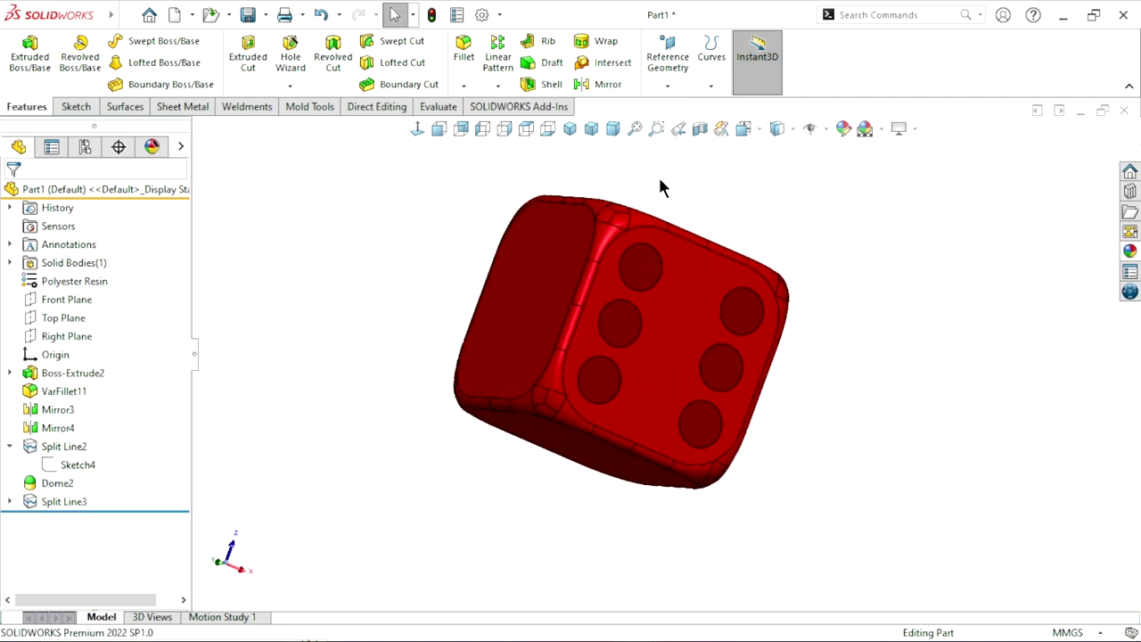
mouse_move(659, 186)
middle_mouse_down()
mouse_move(743, 295)
mouse_move(836, 386)
middle_mouse_up()
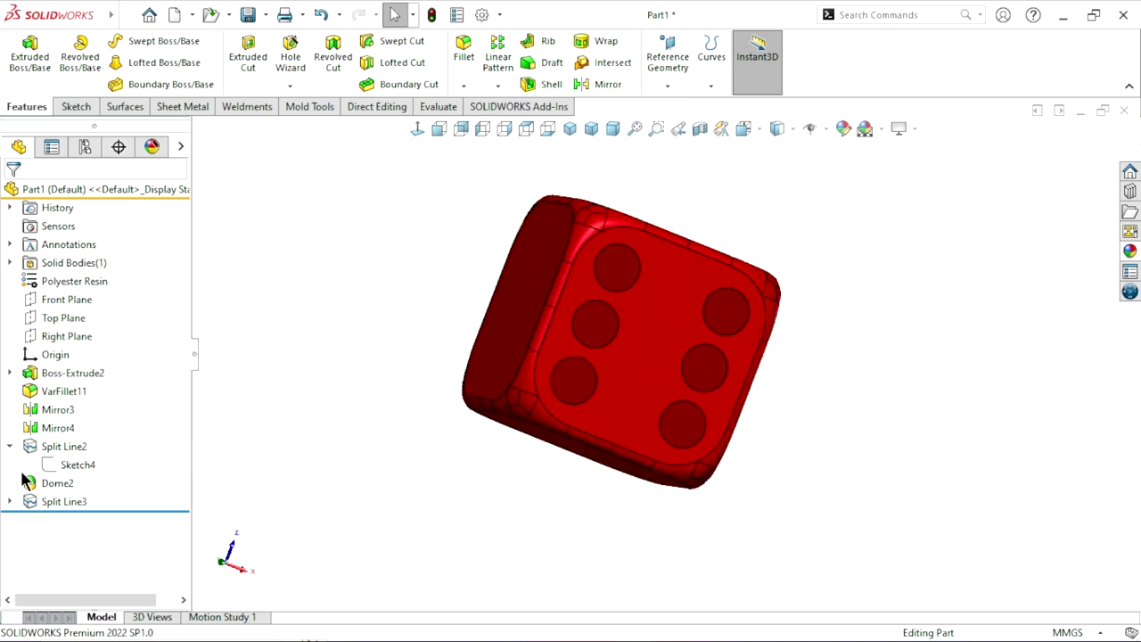
Select Dome2 plus the top-left, top-right, middle-right and bottom pip faces.
left_click(9, 447)
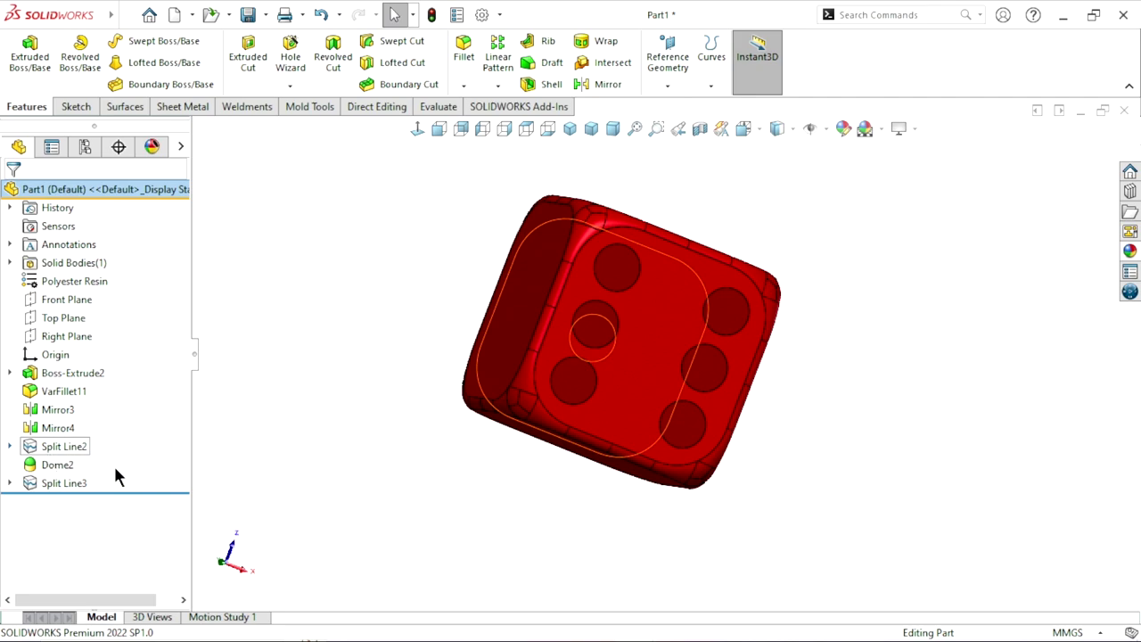
left_click(57, 465)
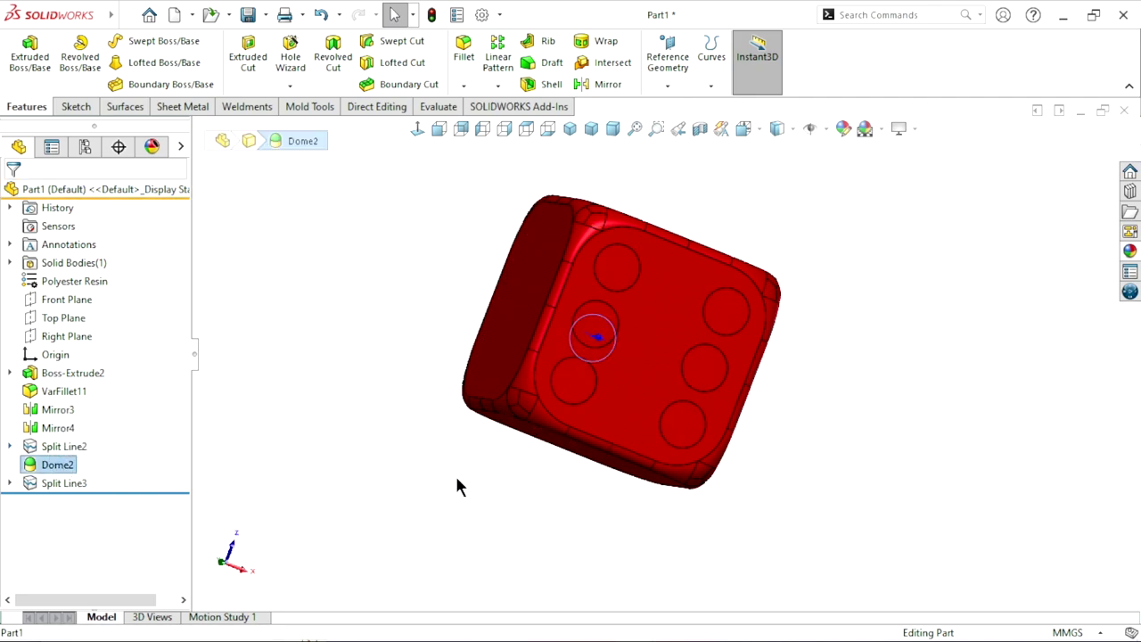
left_click(628, 275)
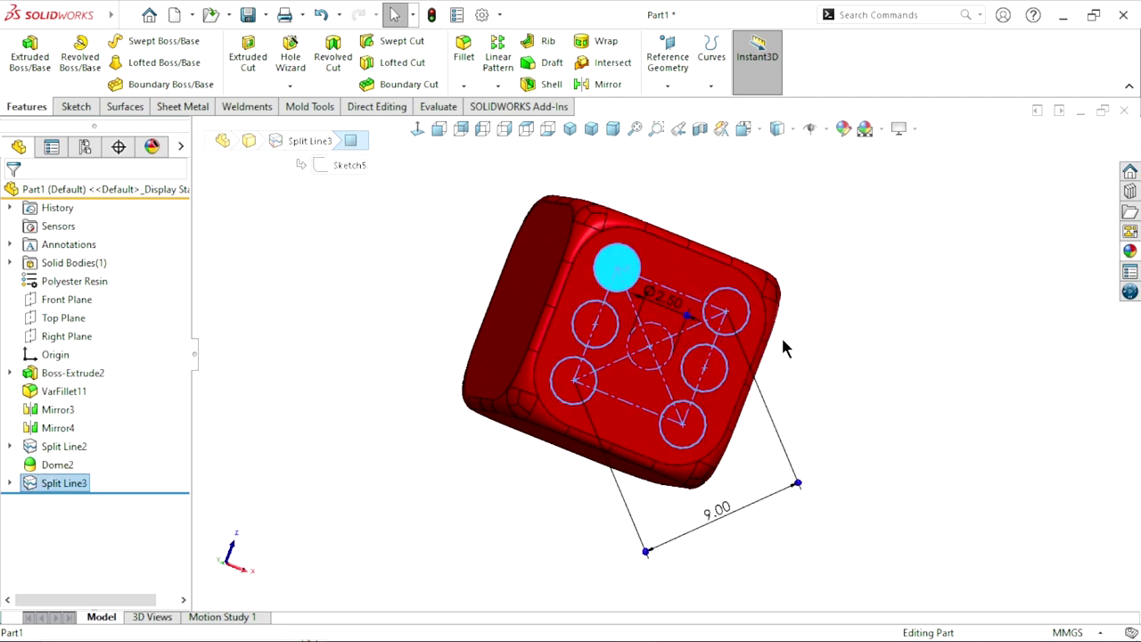
left_click(727, 312, "ctrl")
left_click(724, 379, "ctrl")
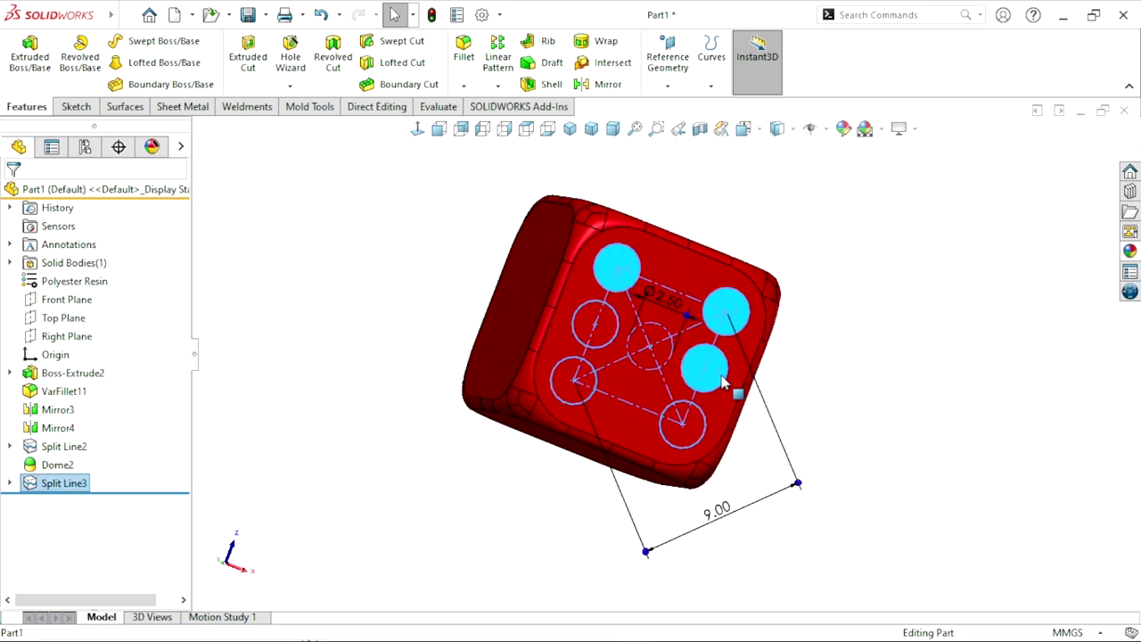
left_click(688, 435, "ctrl")
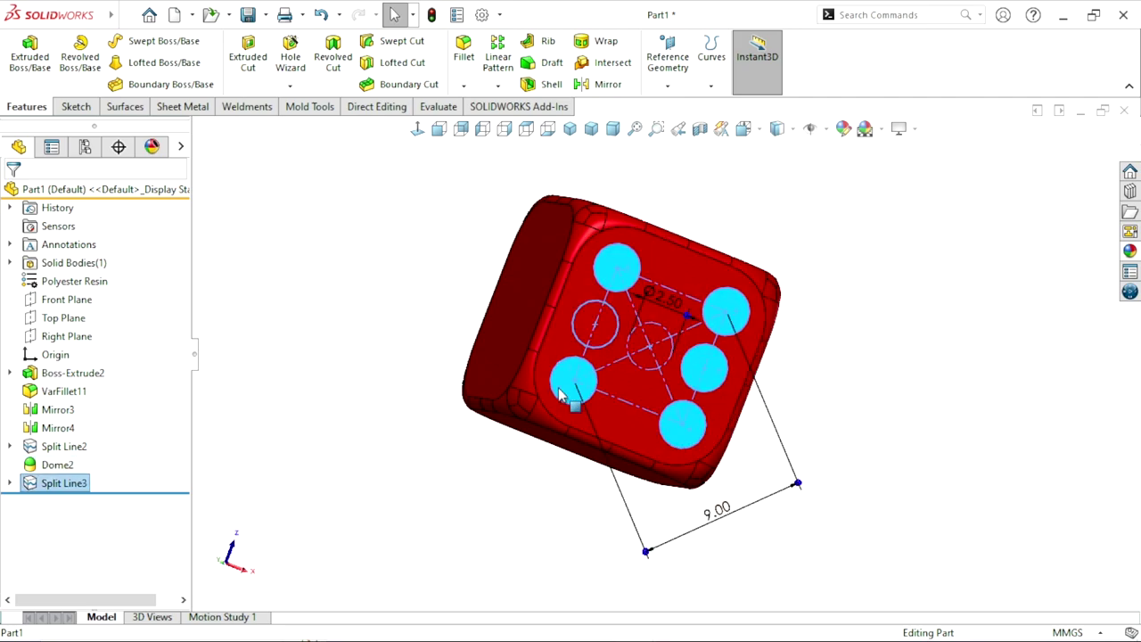
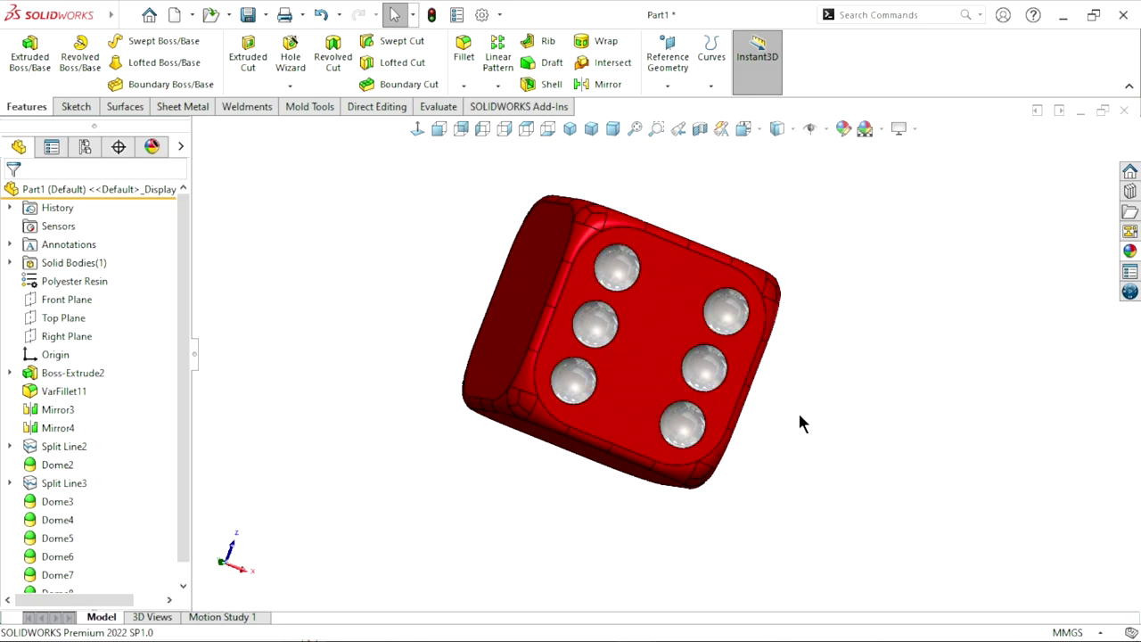
Orbit the die around to its blank face and select that face.
mouse_move(789, 464)
middle_mouse_down()
mouse_move(619, 326)
mouse_move(560, 388)
mouse_move(752, 361)
middle_mouse_up()
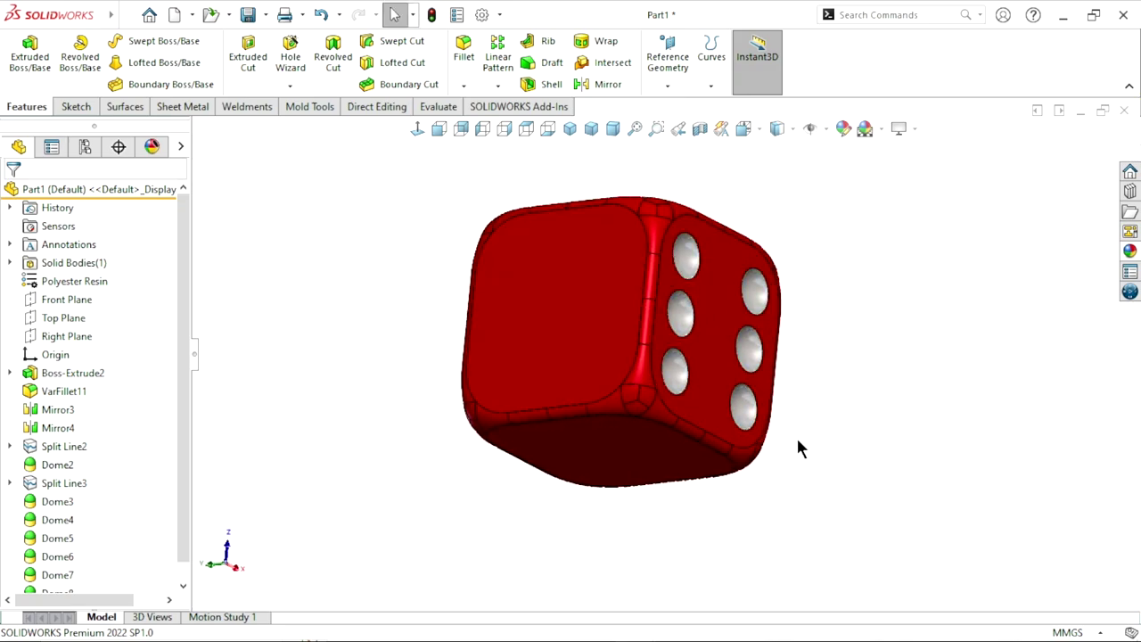
middle_click_drag(797, 449, 820, 499)
left_click(590, 372)
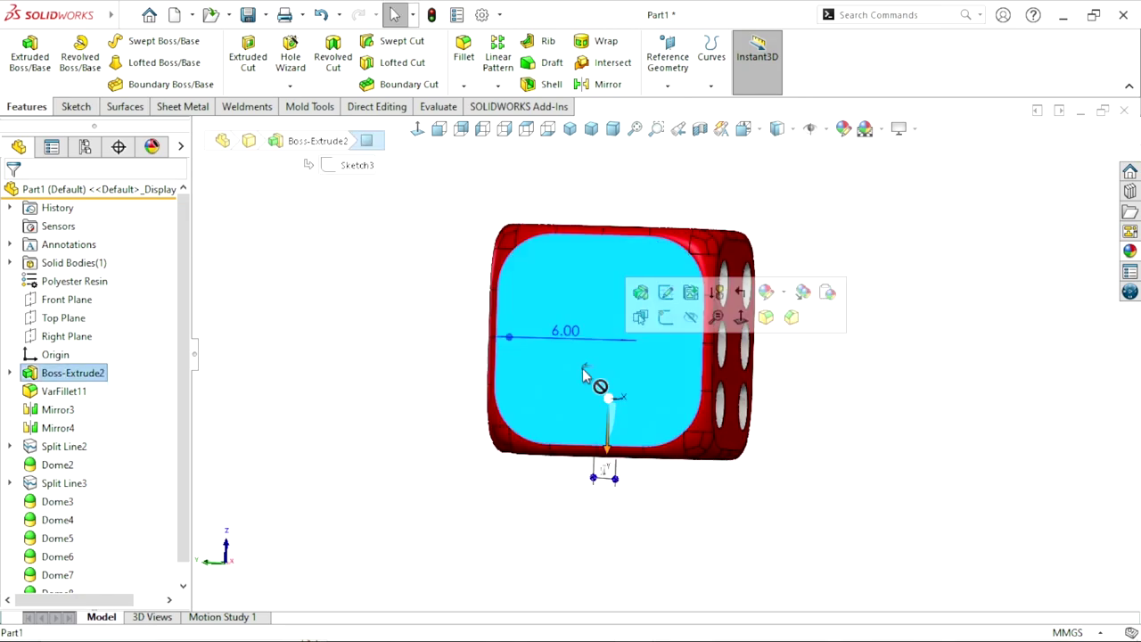
Start a sketch on the blank face and convert Sketch4's pip layout into it.
left_click(676, 319)
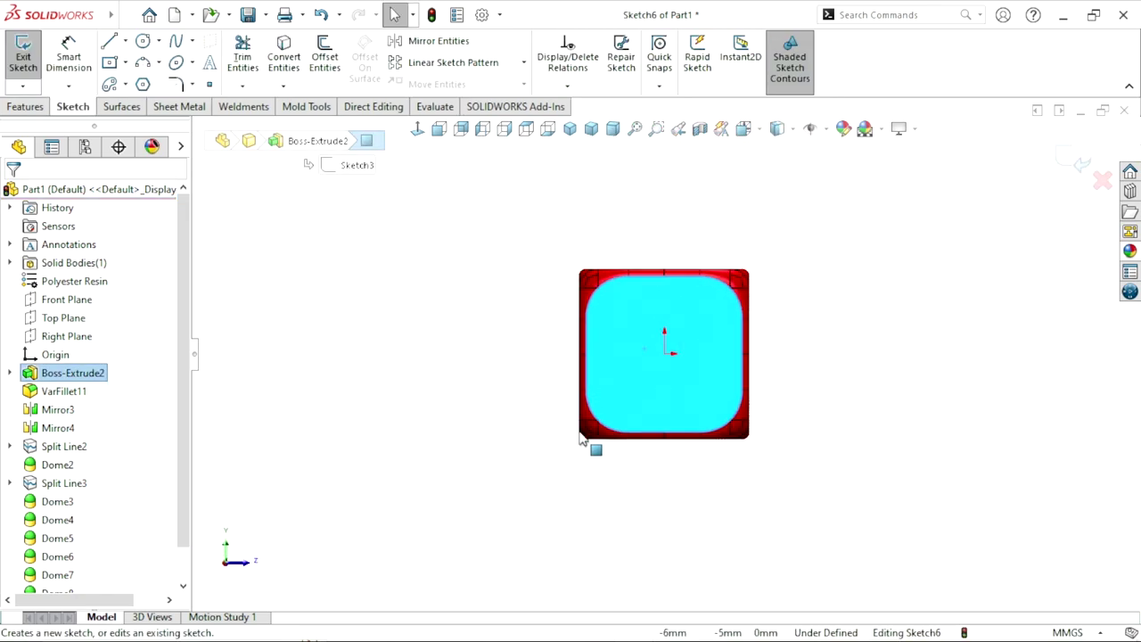
left_click(9, 445)
left_click(71, 466)
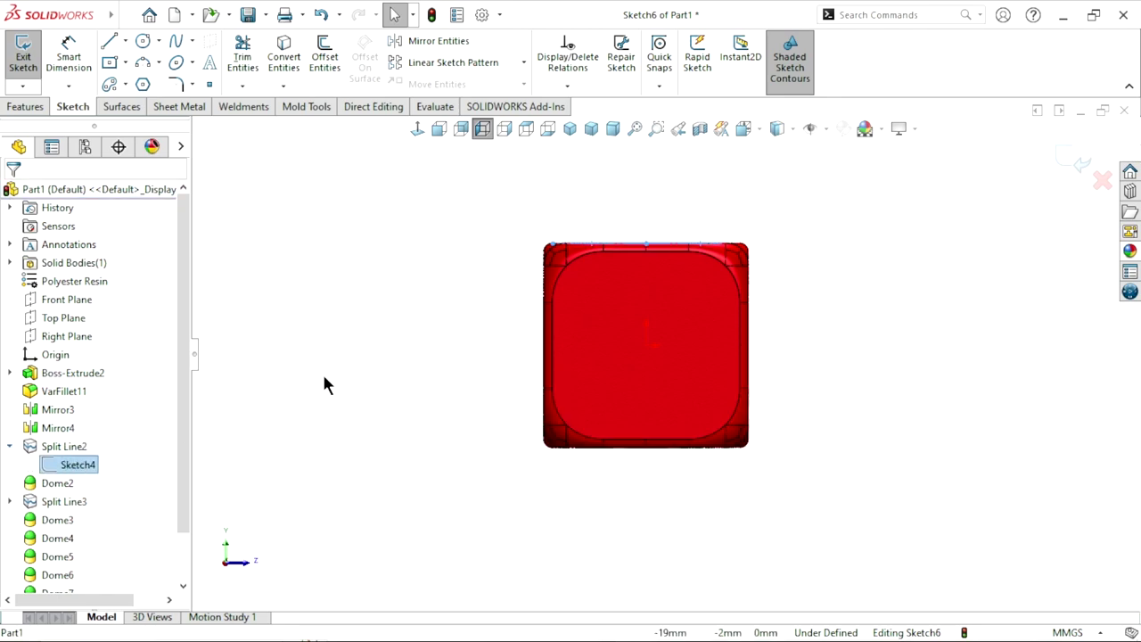
key("c")
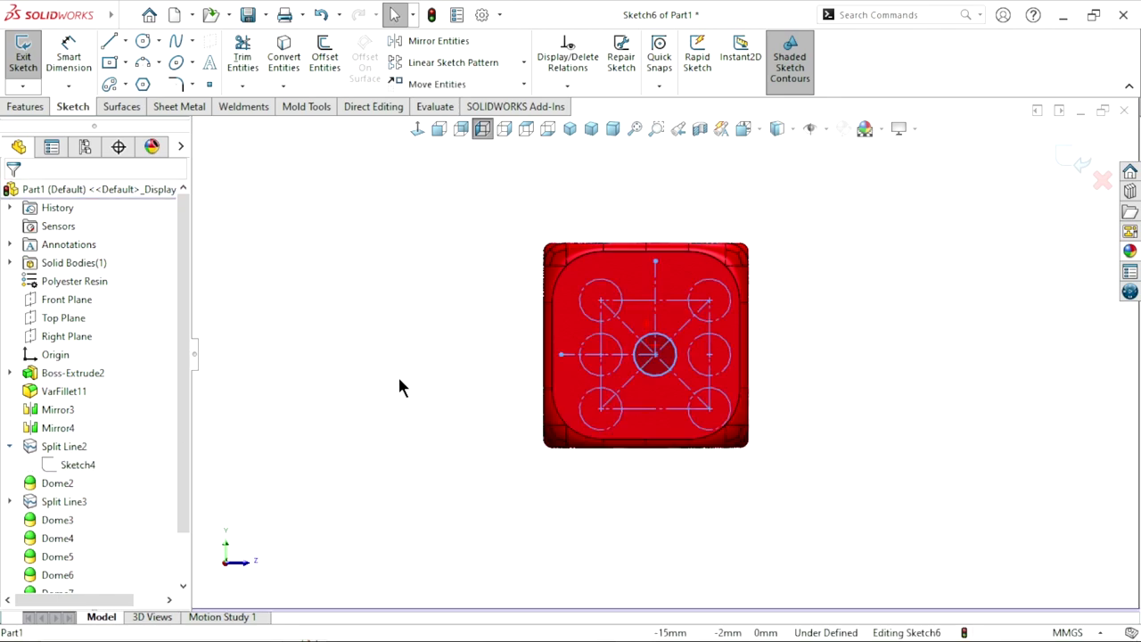
scroll(698, 404, "down", 3)
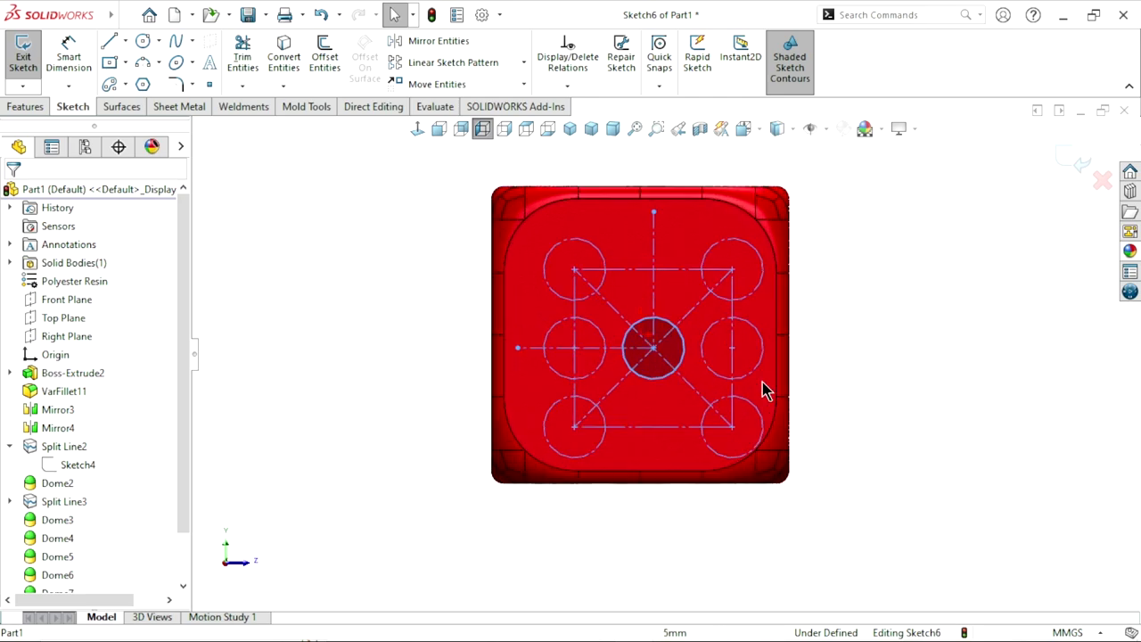
Make the copied layout's centre point coincident with the part origin.
left_click(653, 349)
left_click(647, 344, "ctrl")
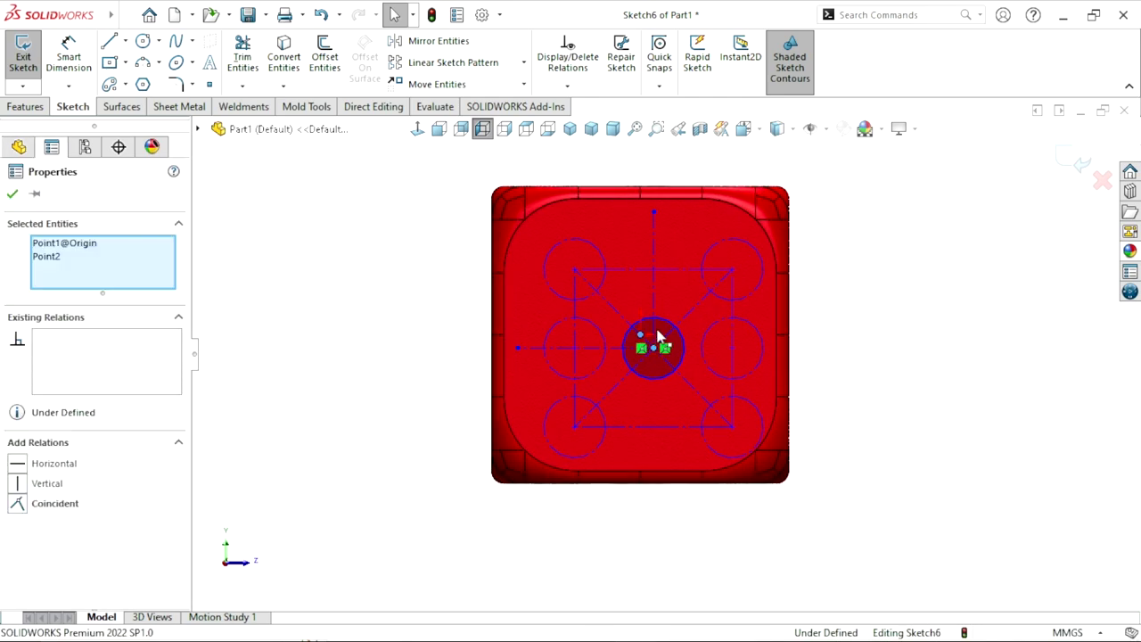
left_click(736, 275)
scroll(637, 438, "up", 2)
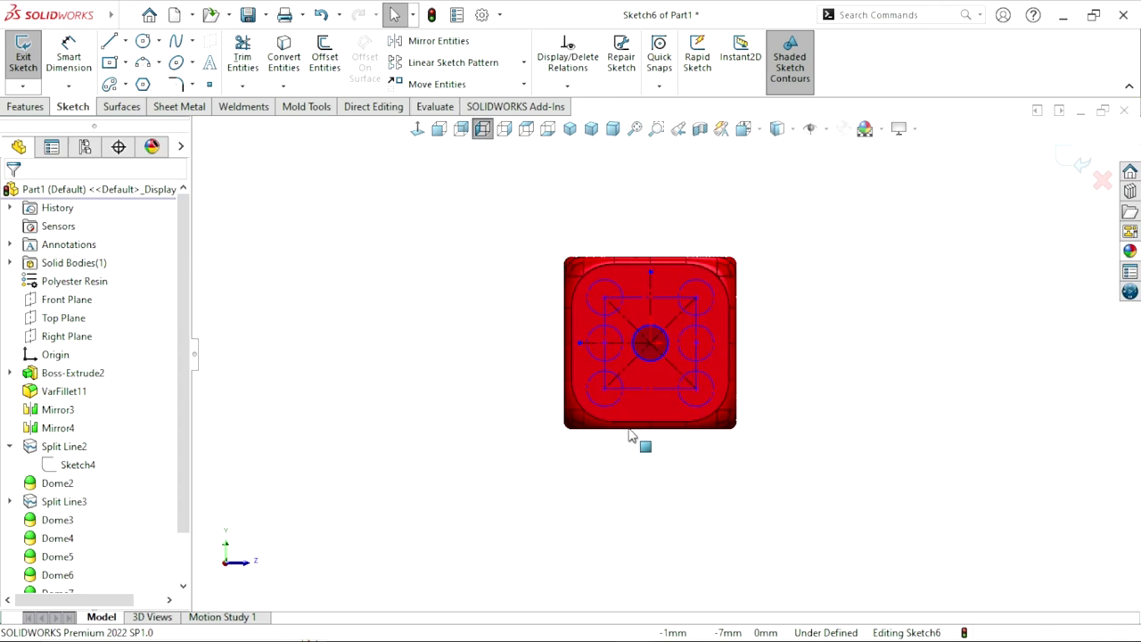
Orbit the die to check the sketch placement, then view Normal To the sketch.
mouse_move(509, 377)
middle_mouse_down()
mouse_move(470, 437)
mouse_move(509, 280)
mouse_move(547, 327)
mouse_move(535, 377)
mouse_move(572, 302)
mouse_move(565, 255)
mouse_move(677, 387)
mouse_move(560, 333)
middle_mouse_up()
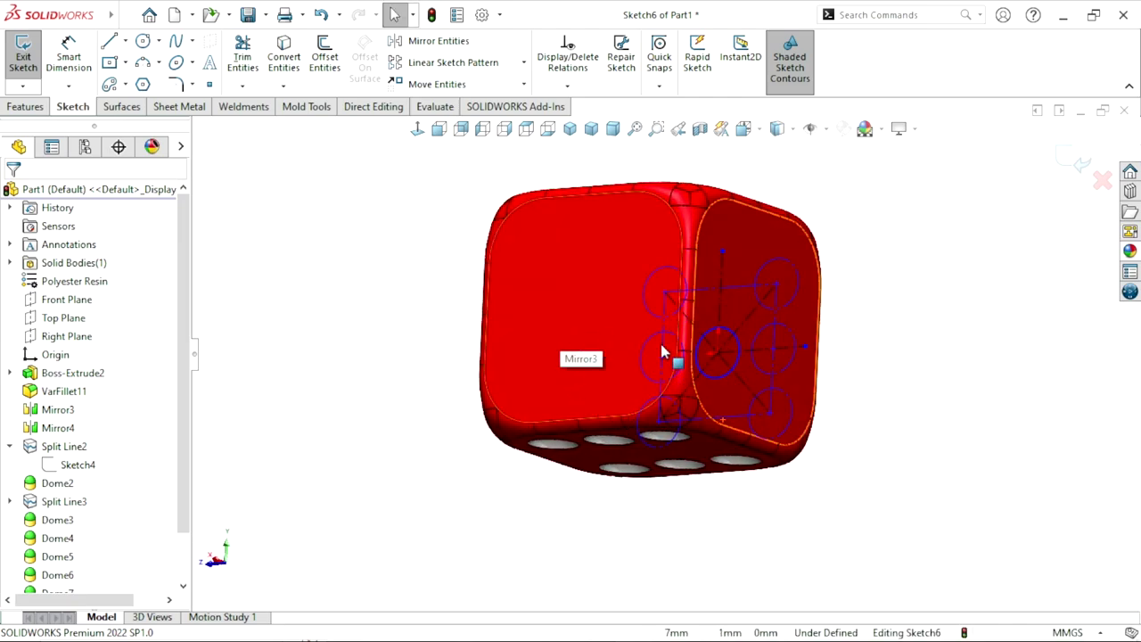
mouse_move(662, 356)
middle_mouse_down()
mouse_move(789, 377)
mouse_move(762, 366)
middle_mouse_up()
middle_click_drag(570, 395, 571, 367)
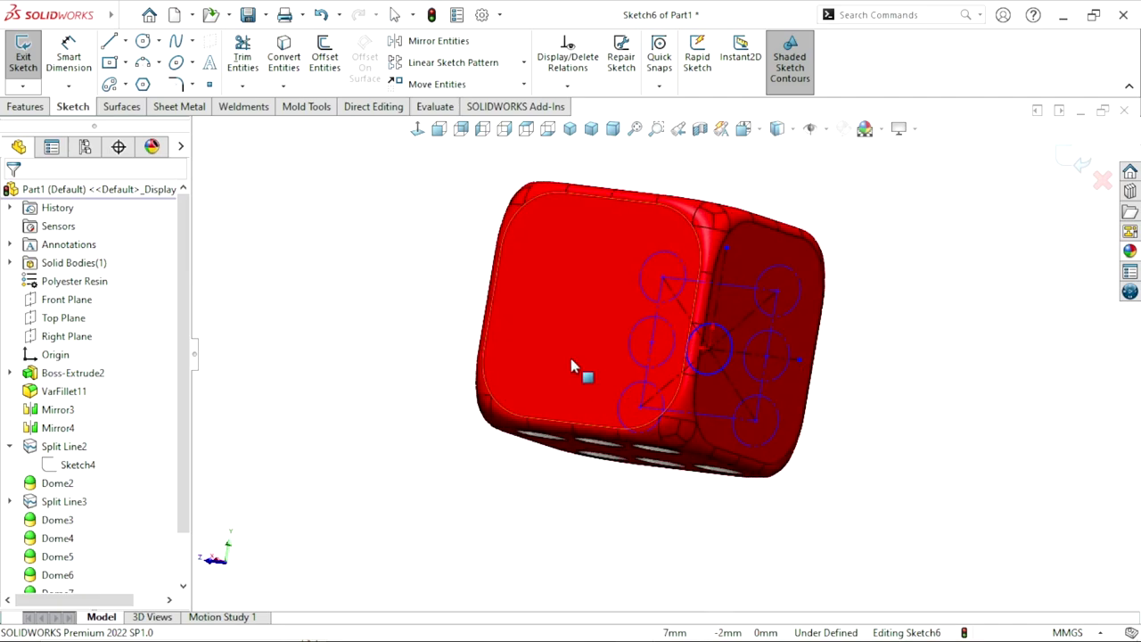
middle_click_drag(947, 410, 798, 407)
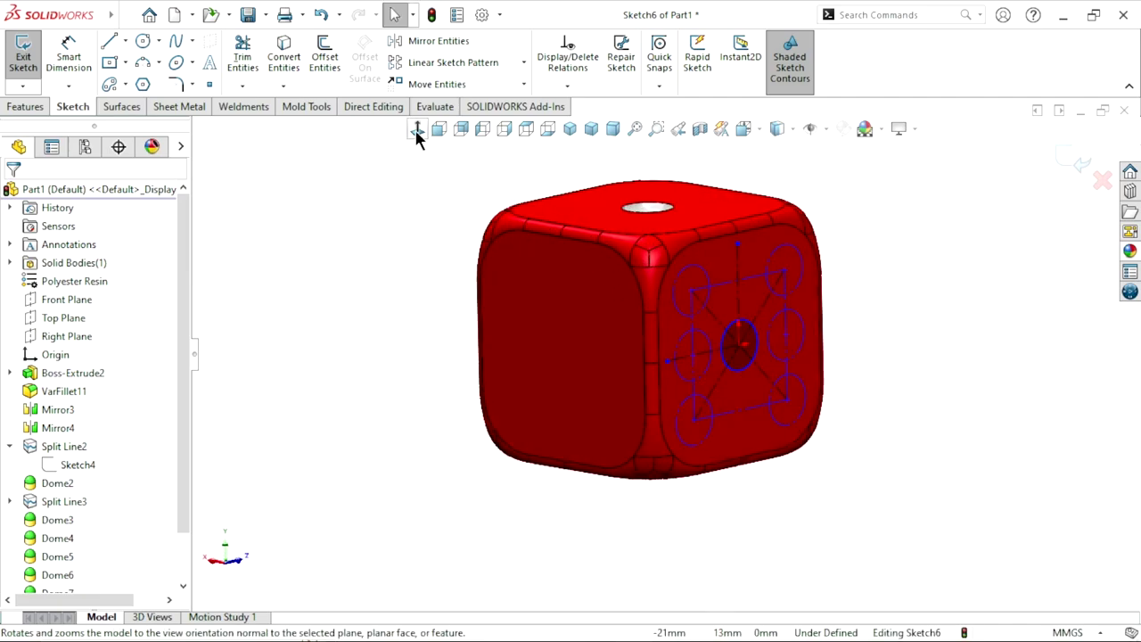
left_click(417, 128)
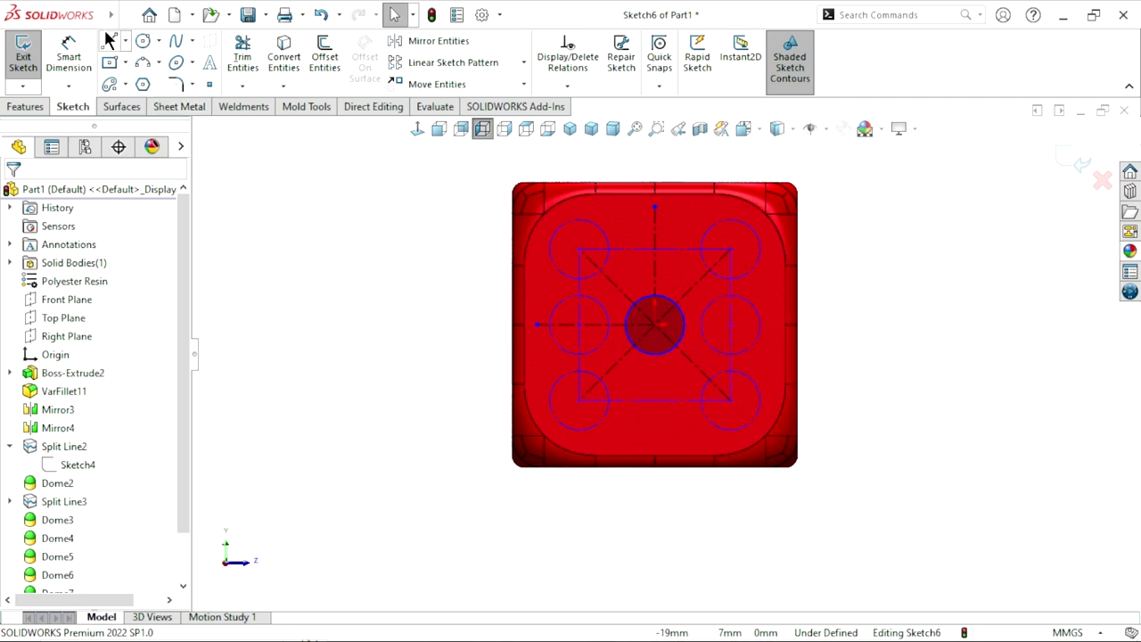
Dimension the corner-to-corner diagonal to 9 mm and the pip circle to Ø2.5 mm.
left_click(63, 62)
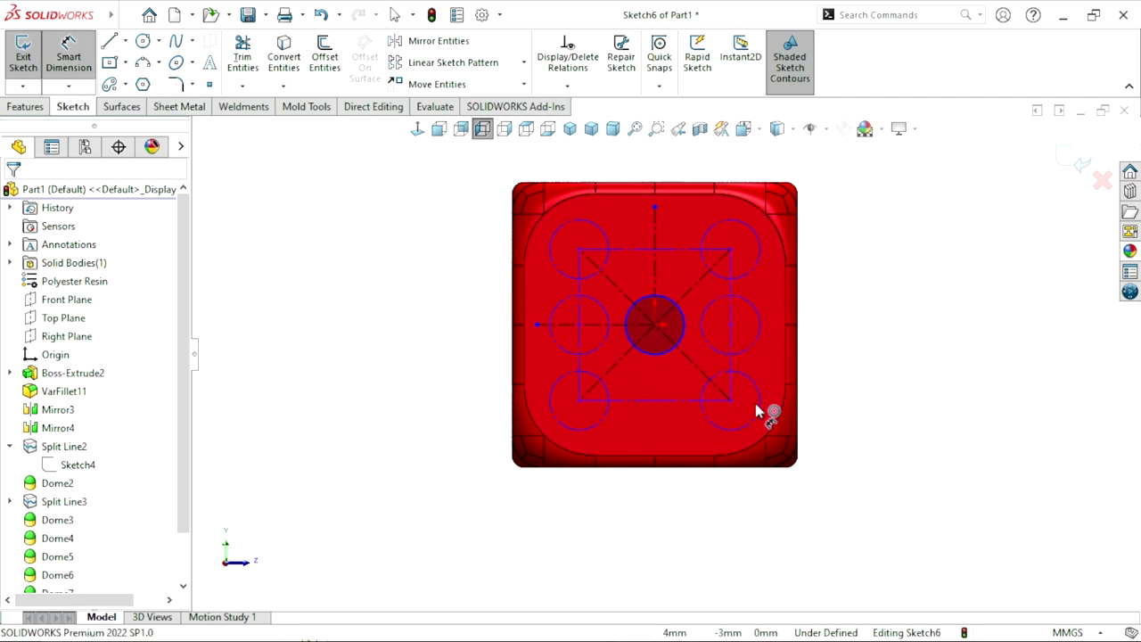
left_click(729, 250)
left_click(579, 402)
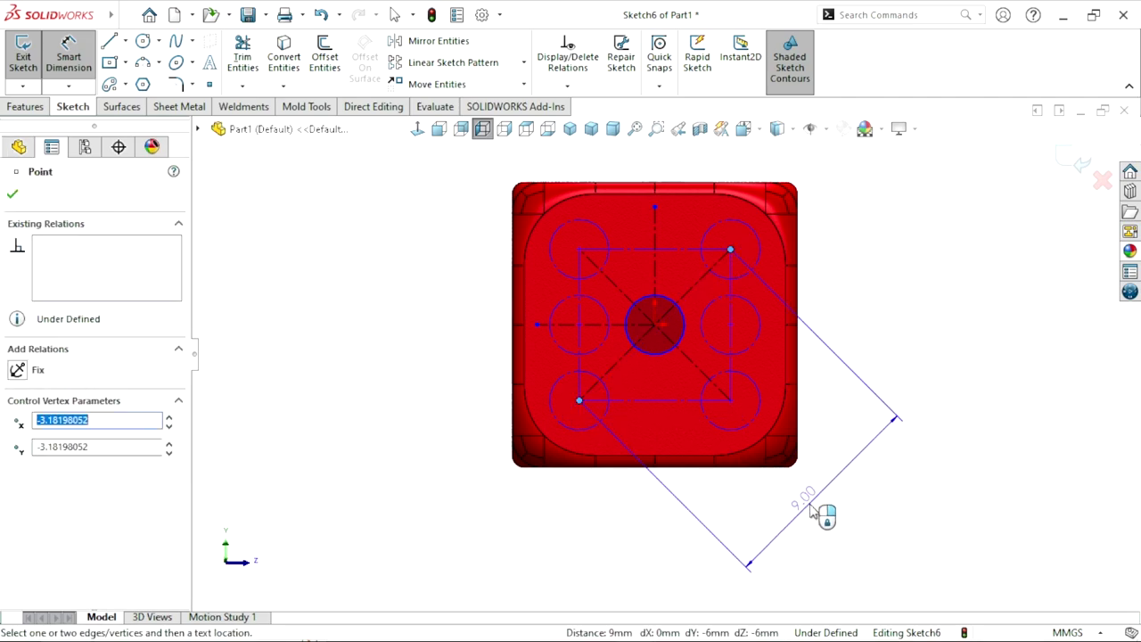
left_click(775, 450)
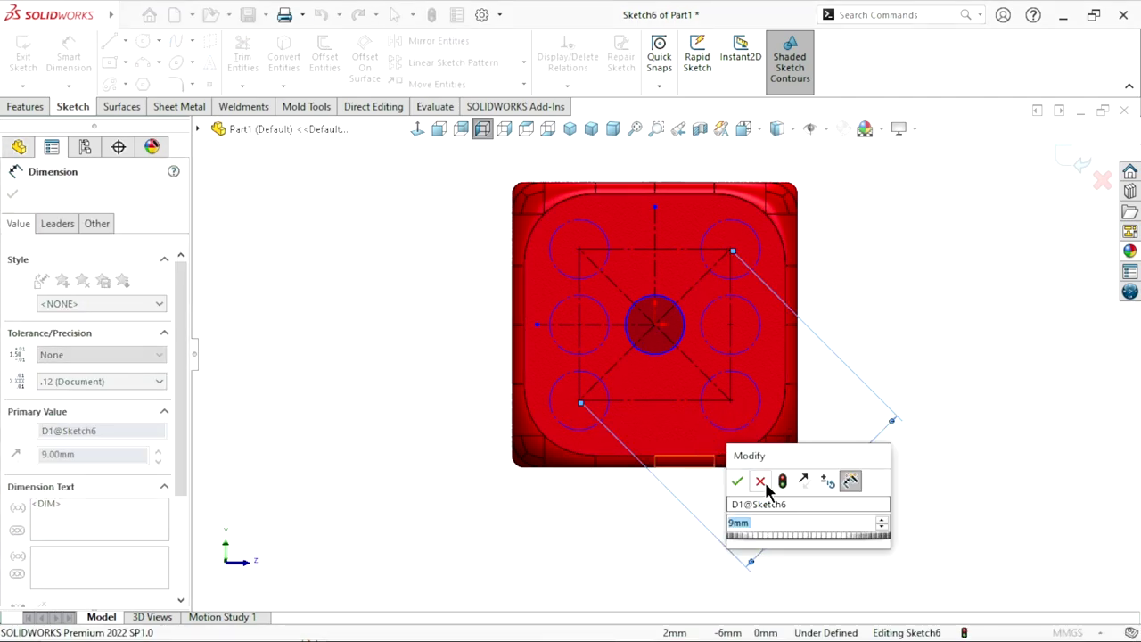
left_click(736, 479)
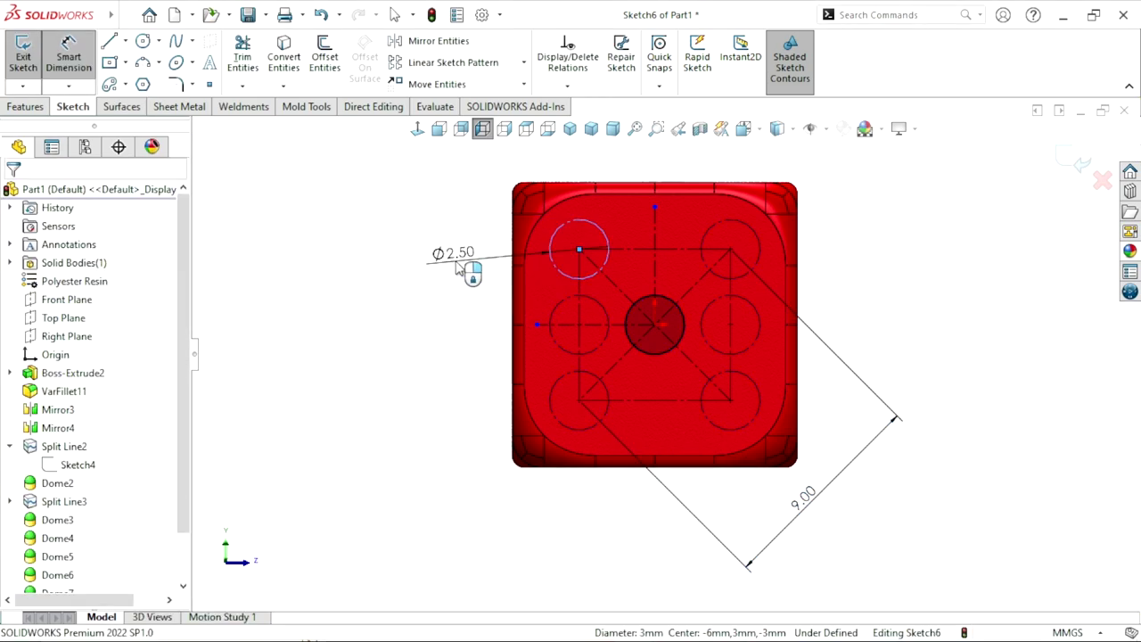
left_click(457, 267)
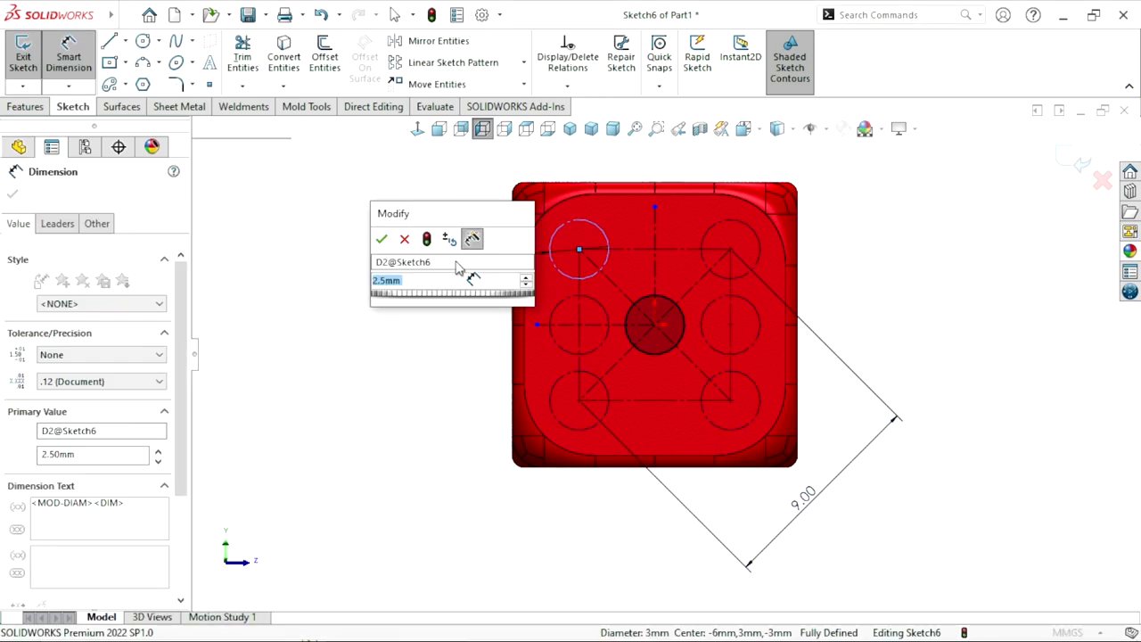
left_click(380, 239)
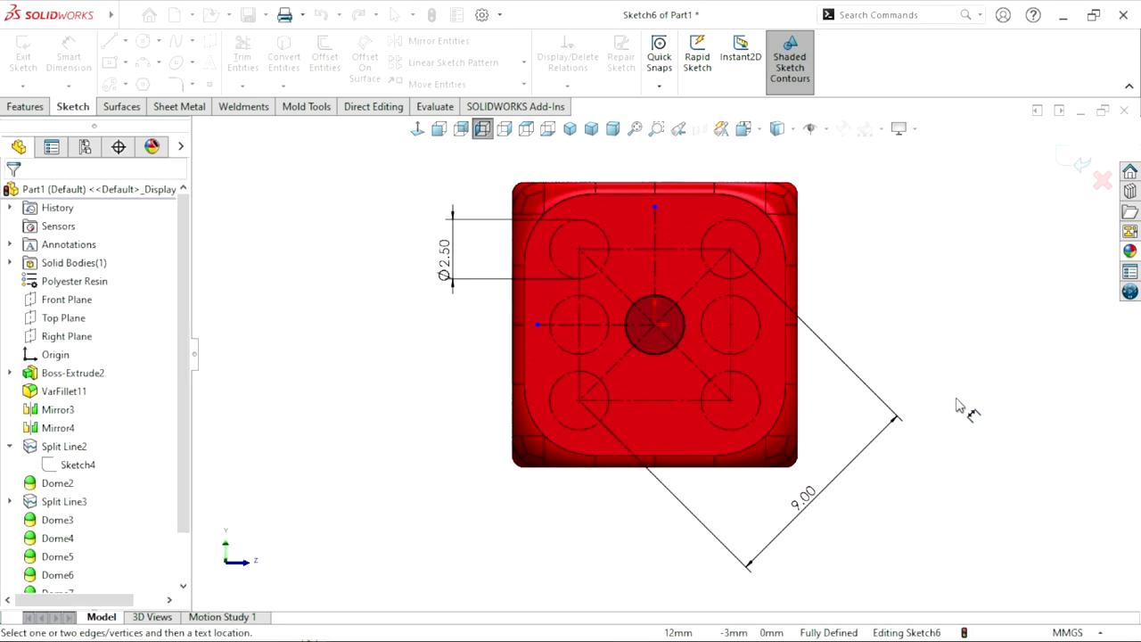
key("Escape")
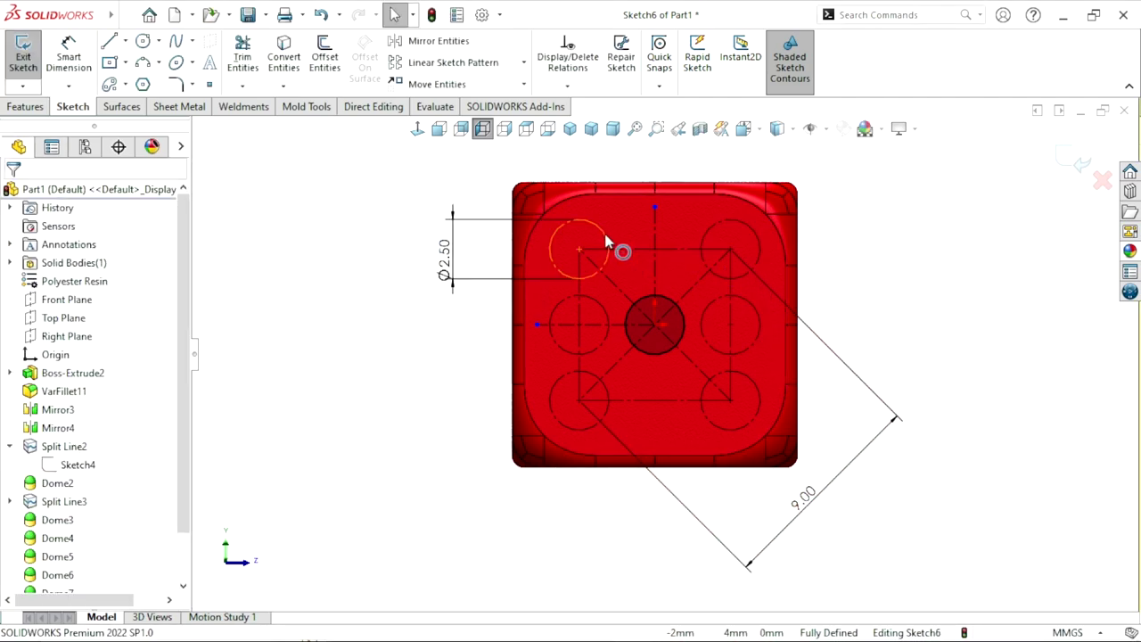
Clear For construction on the four corner circles to make them real geometry.
left_click(610, 247)
left_click(710, 235, "ctrl")
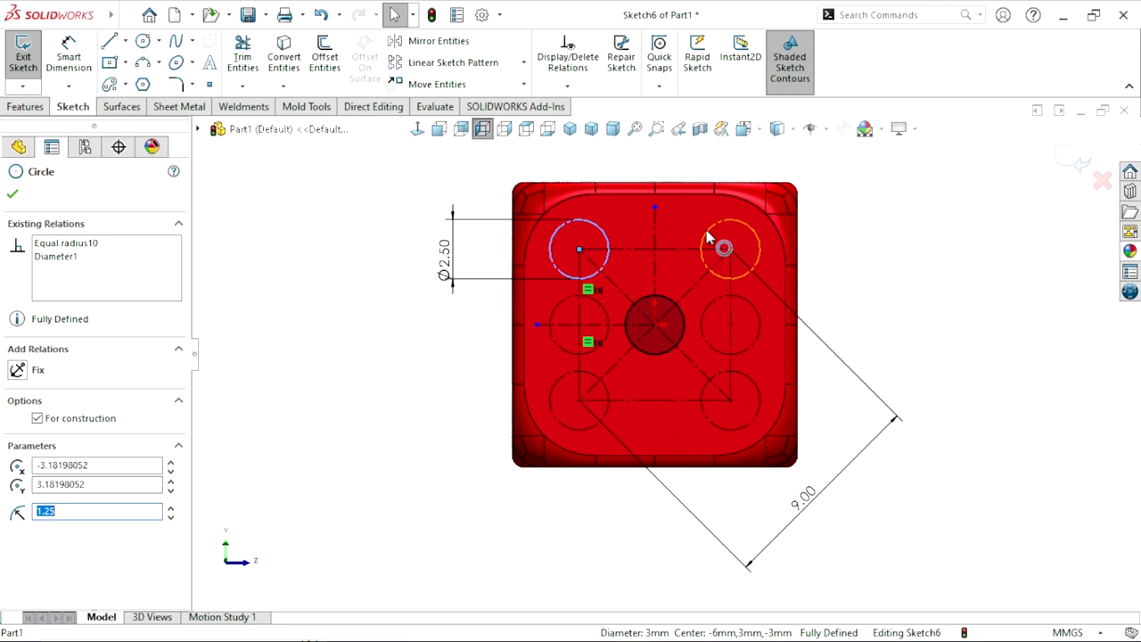
left_click(749, 383, "ctrl")
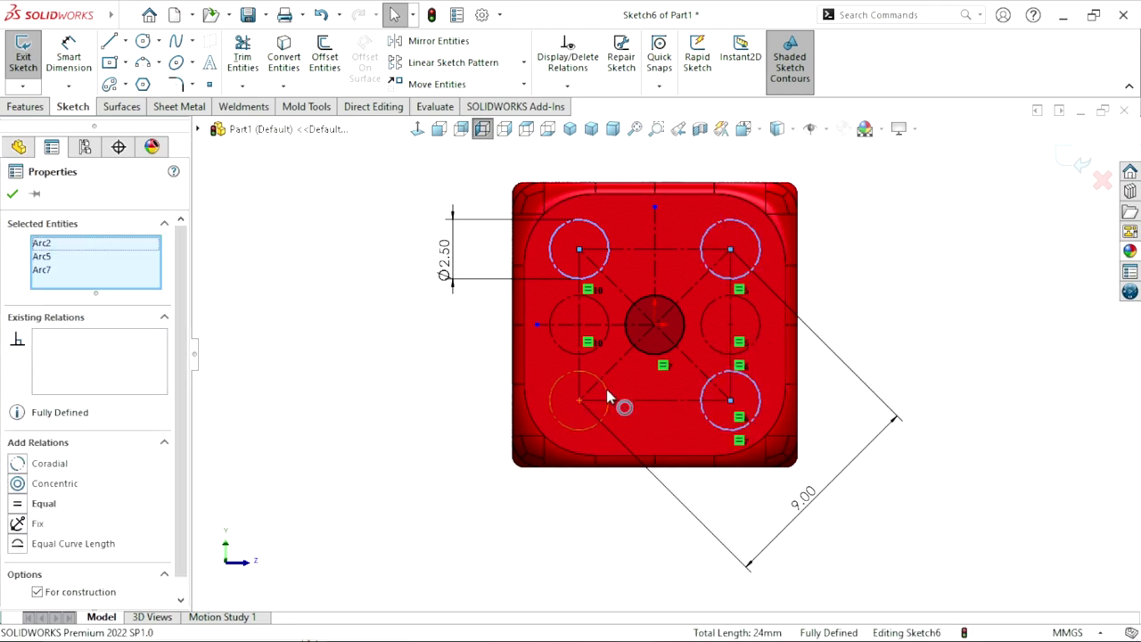
left_click(610, 397, "ctrl")
scroll(713, 379, "up", 2)
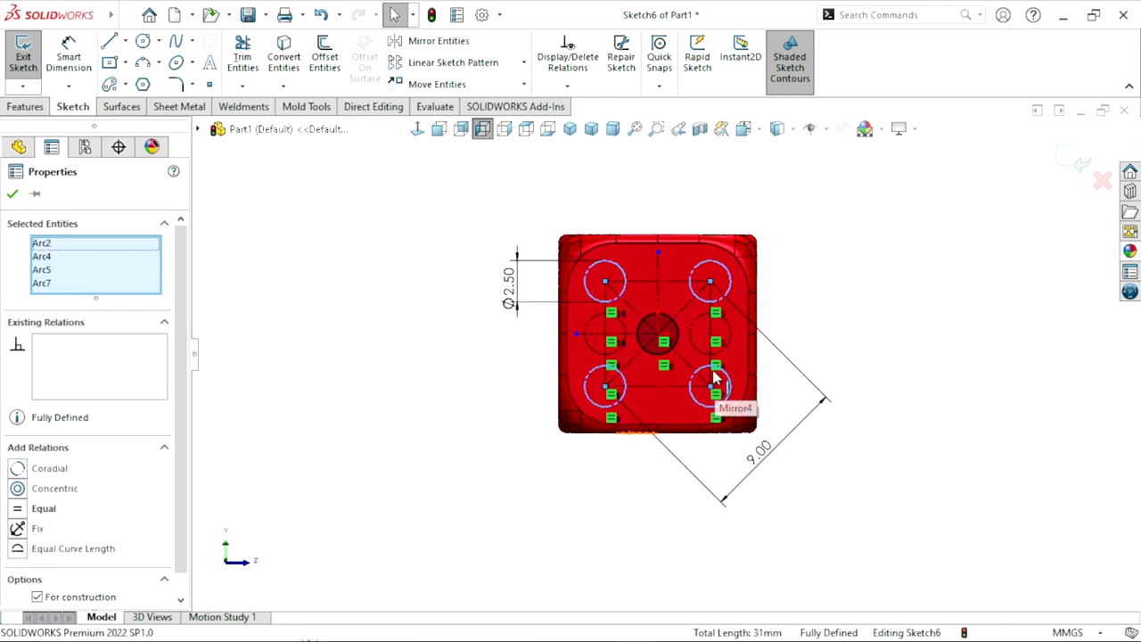
scroll(716, 395, "down", 1)
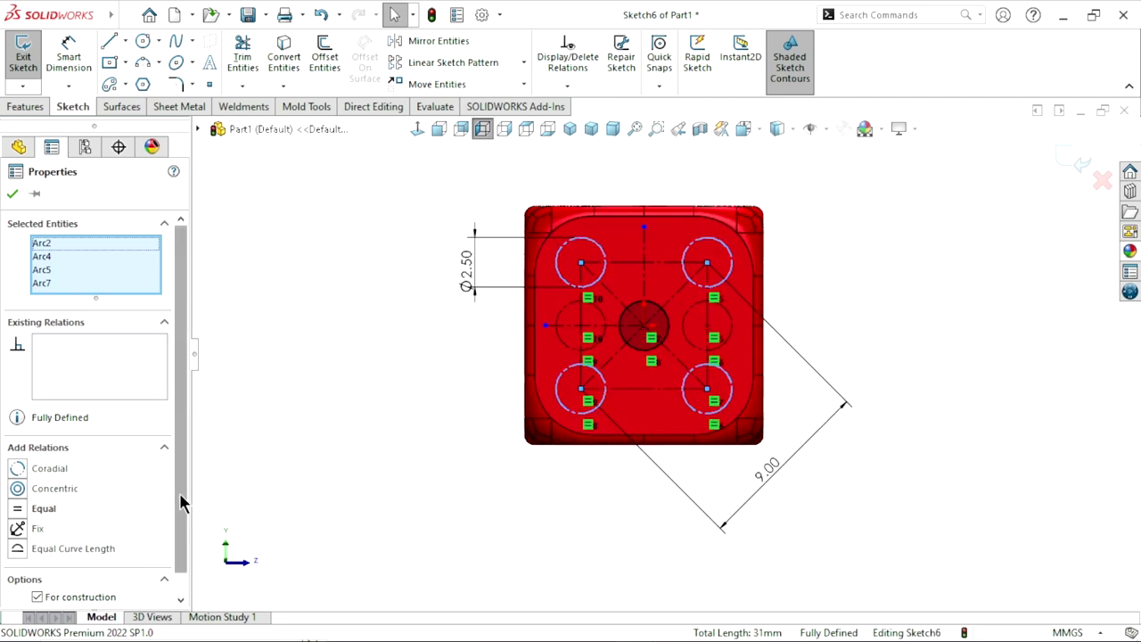
scroll(181, 499, "down", 1)
left_click(35, 572)
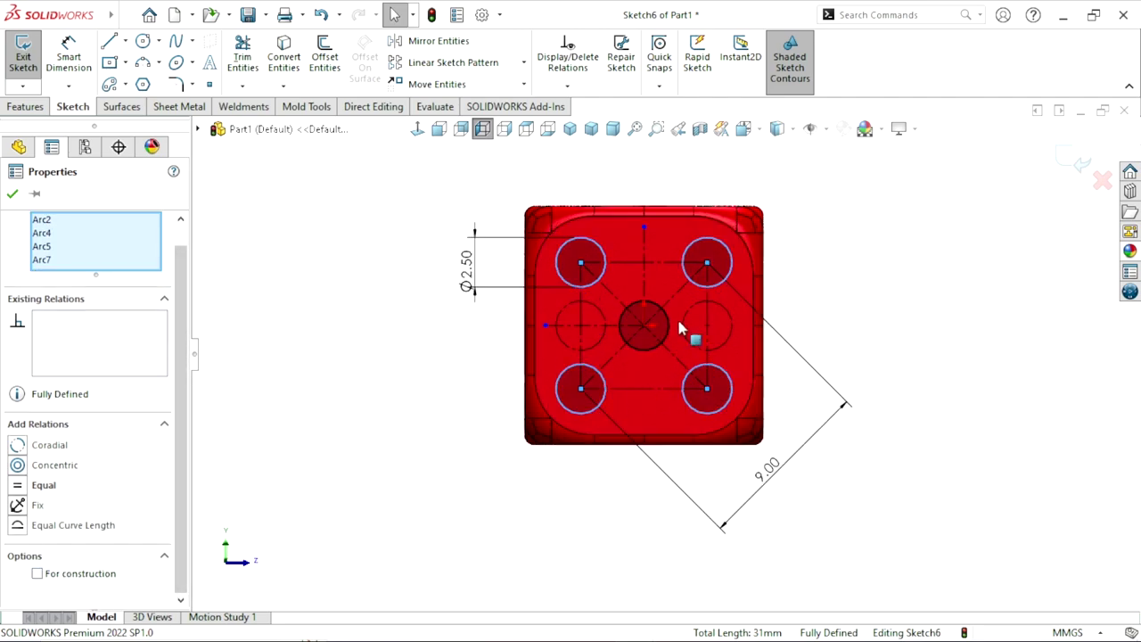
Set the centre circle to construction geometry and confirm the change.
left_click(649, 352)
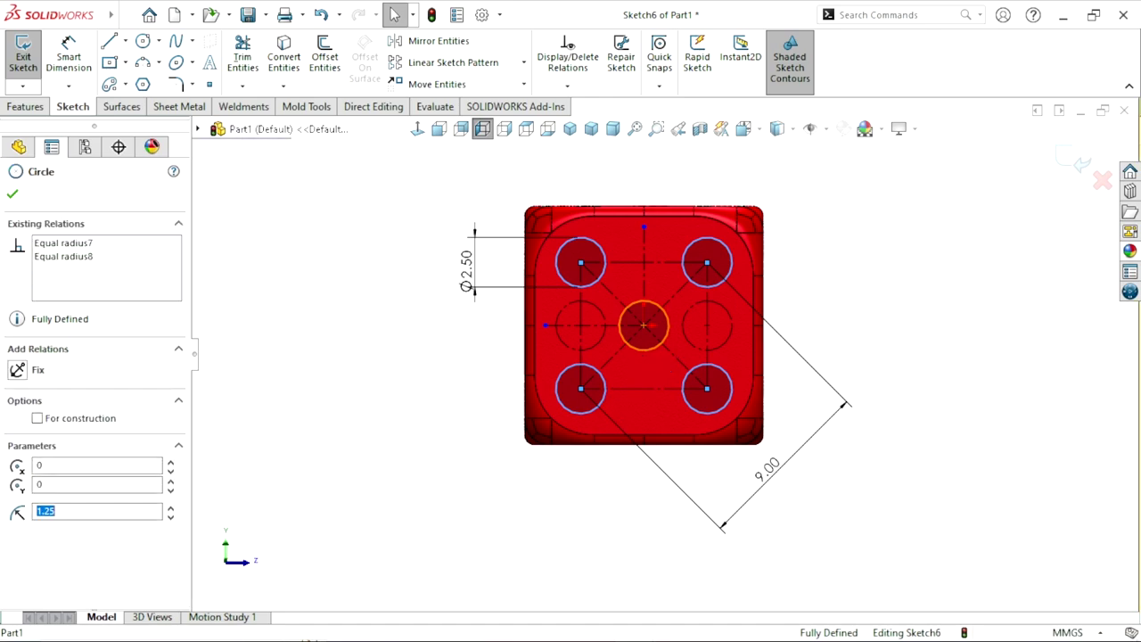
left_click(37, 418)
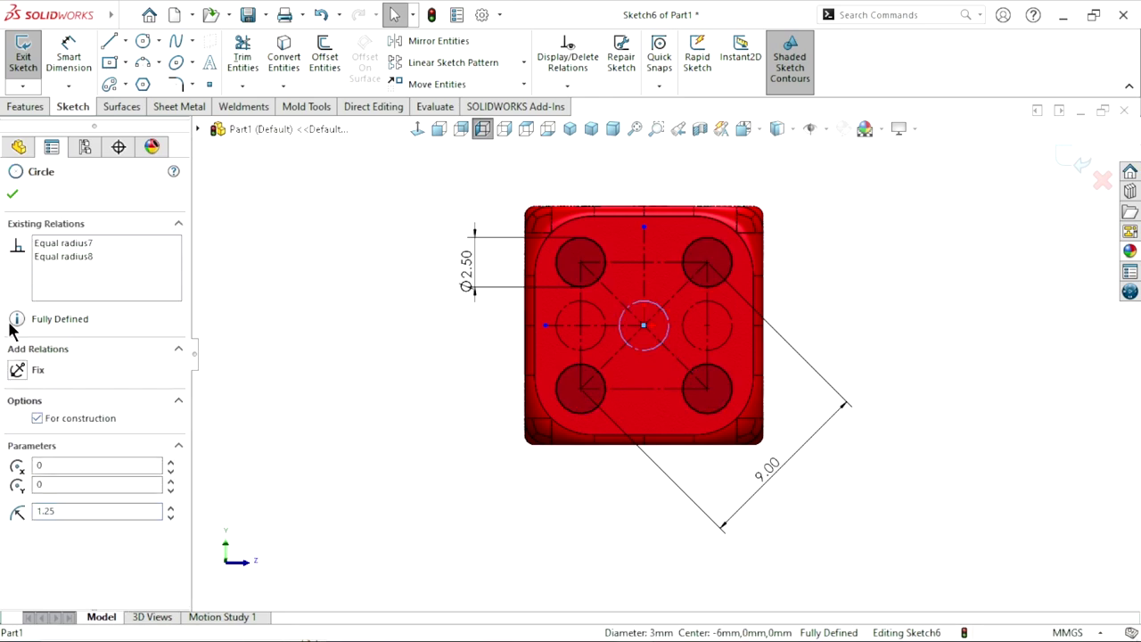
left_click(12, 196)
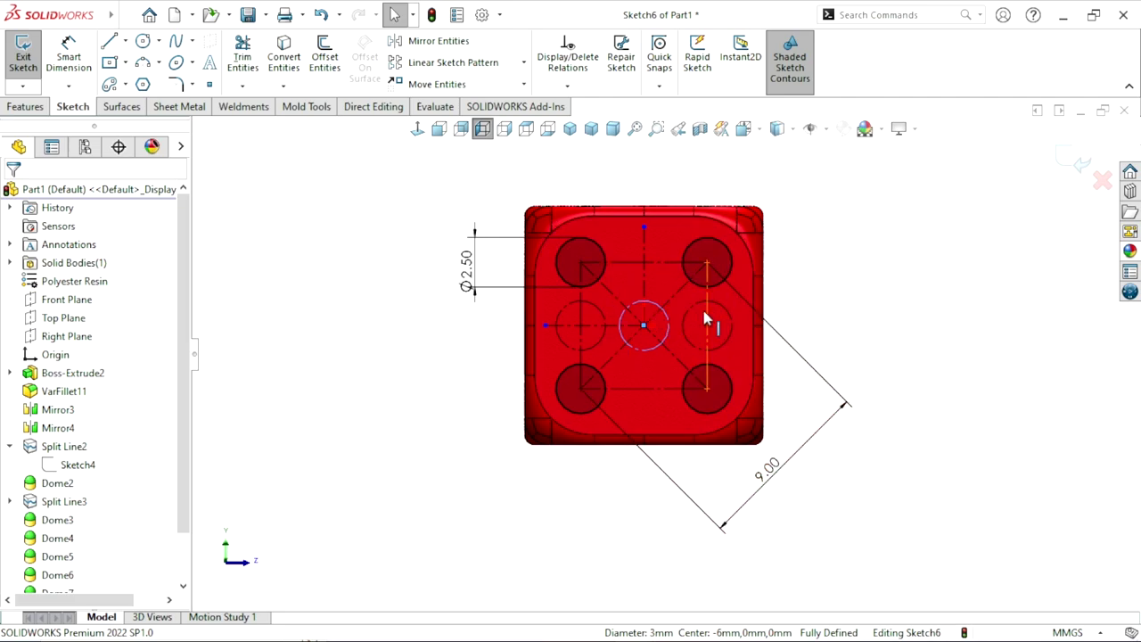
scroll(704, 321, "down", 2)
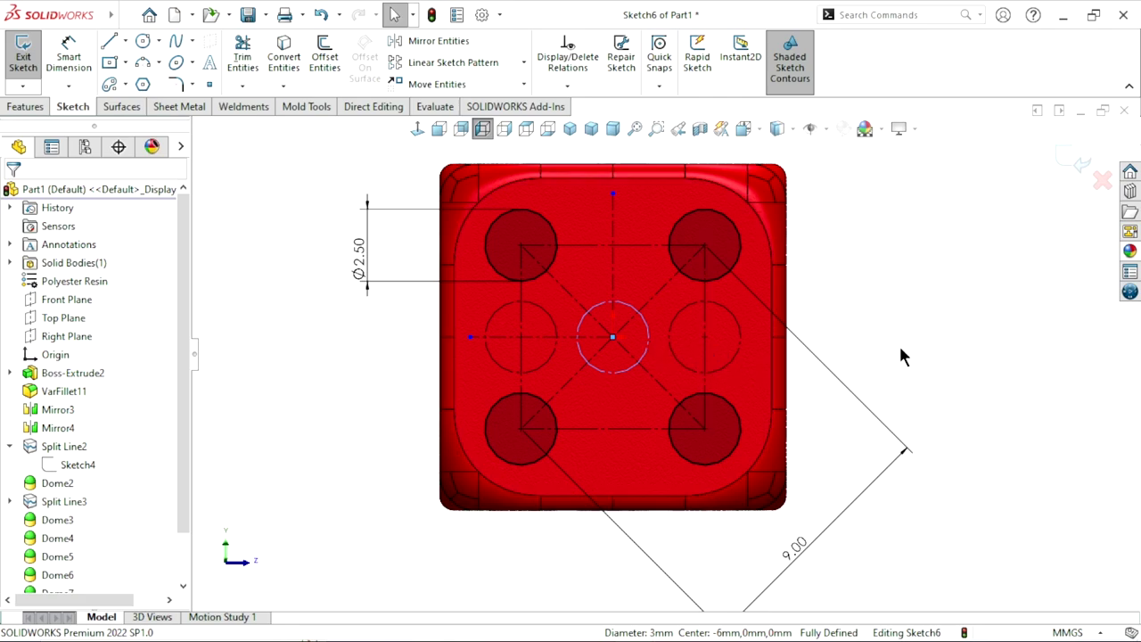
scroll(668, 329, "up", 2)
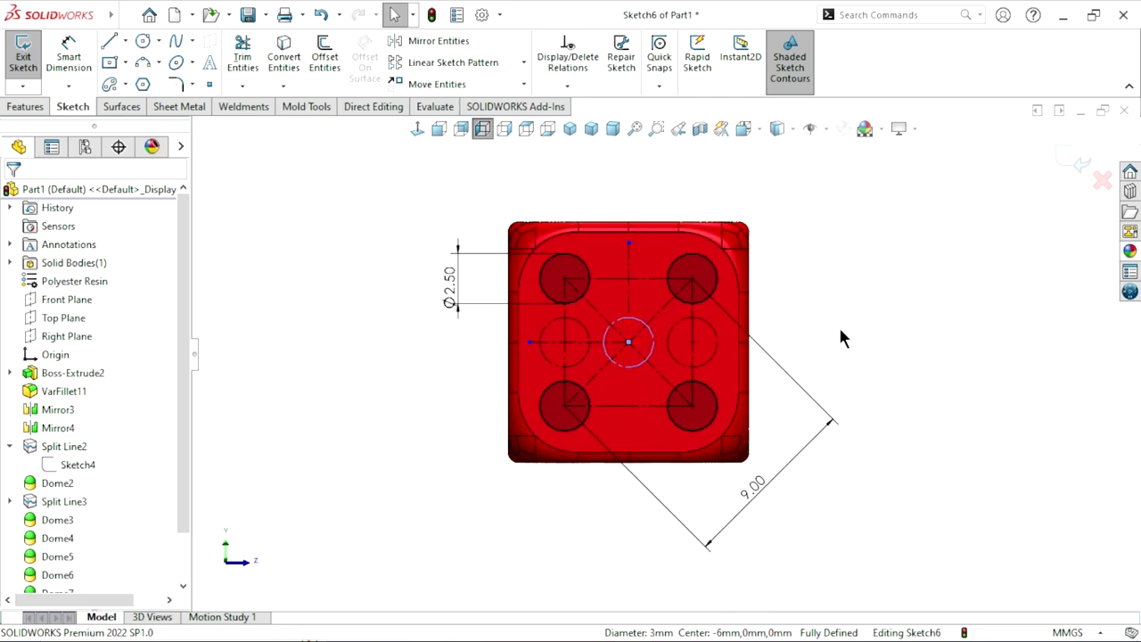
left_click(18, 108)
Split the die face with the Sketch6 pip layout using Split Line.
left_click(711, 62)
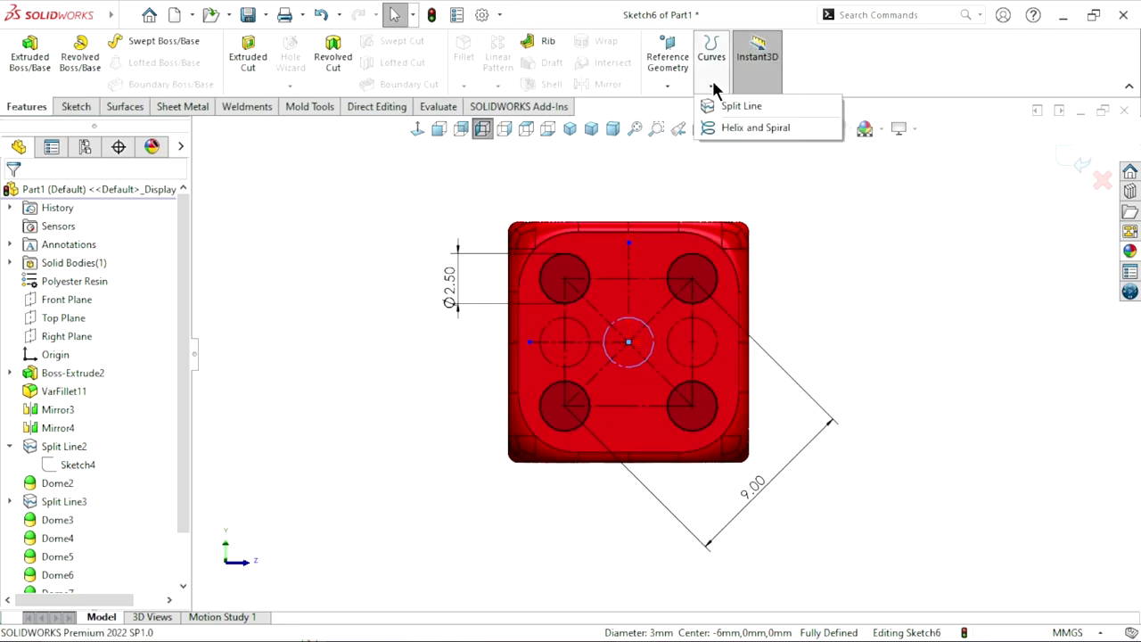
left_click(738, 108)
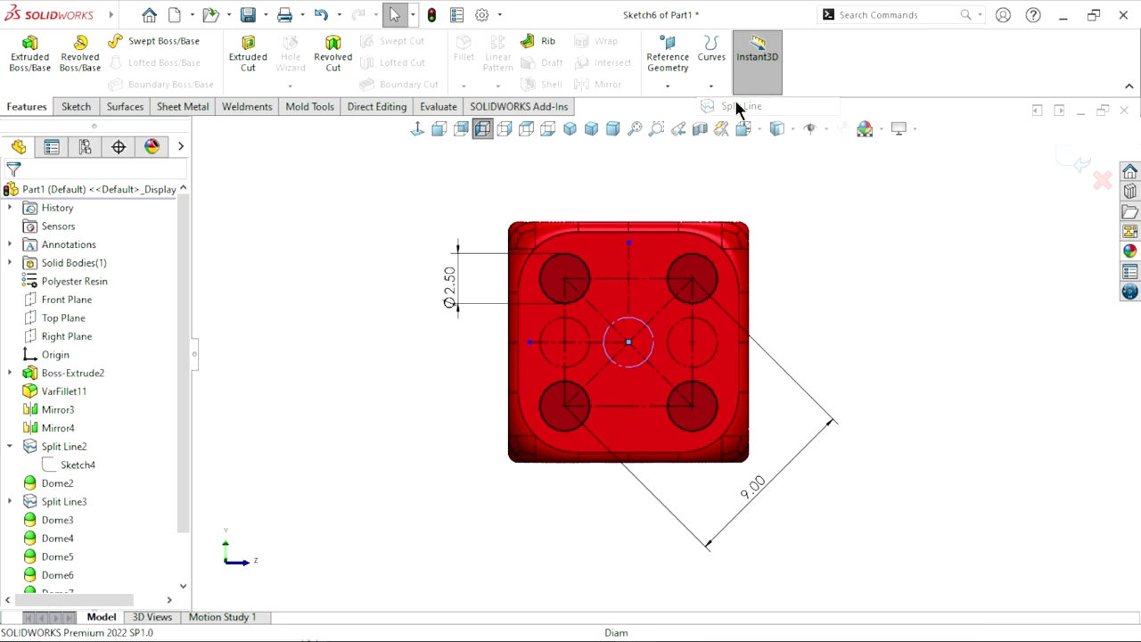
left_click(580, 270)
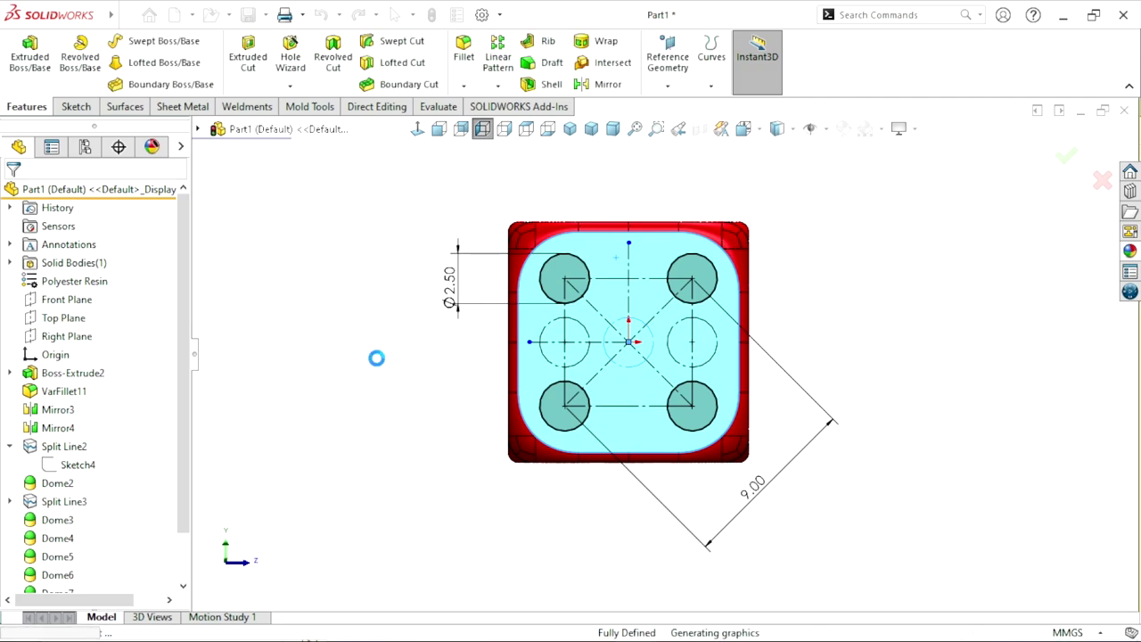
Dome the corner circle faces like Dome2, then orbit to check the four pips.
left_click(51, 484)
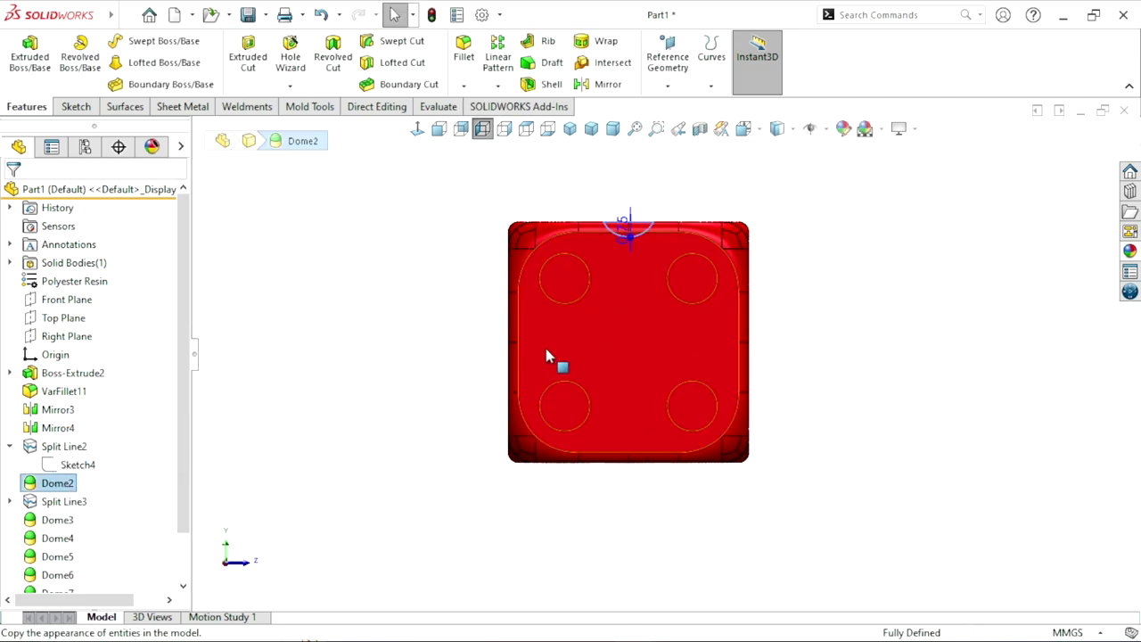
left_click(697, 276)
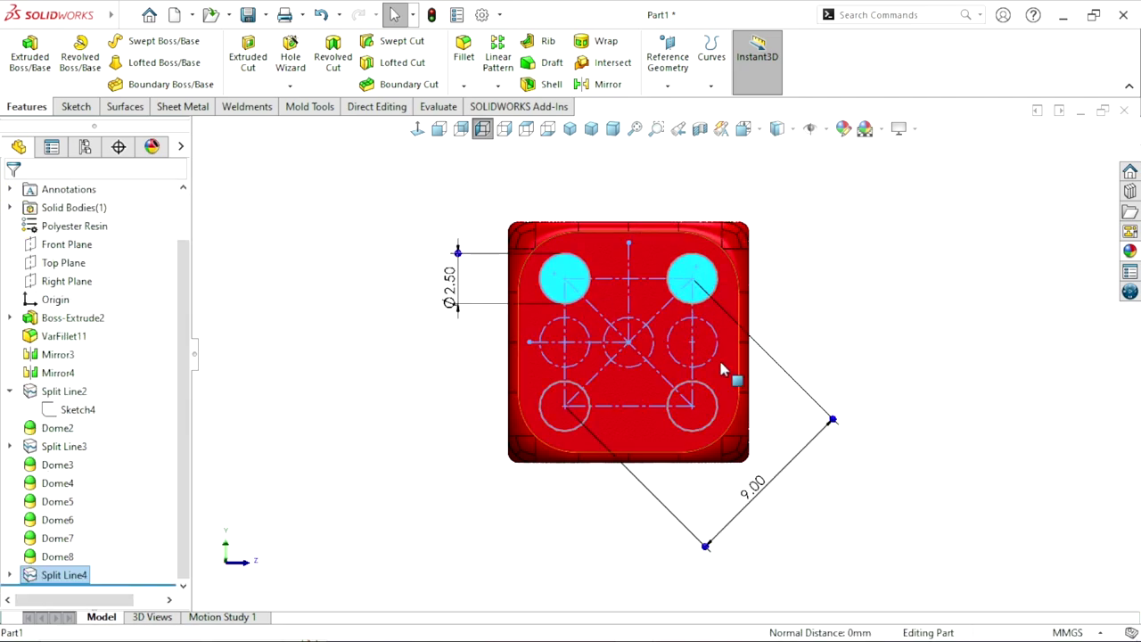
left_click(703, 405)
left_click(552, 428)
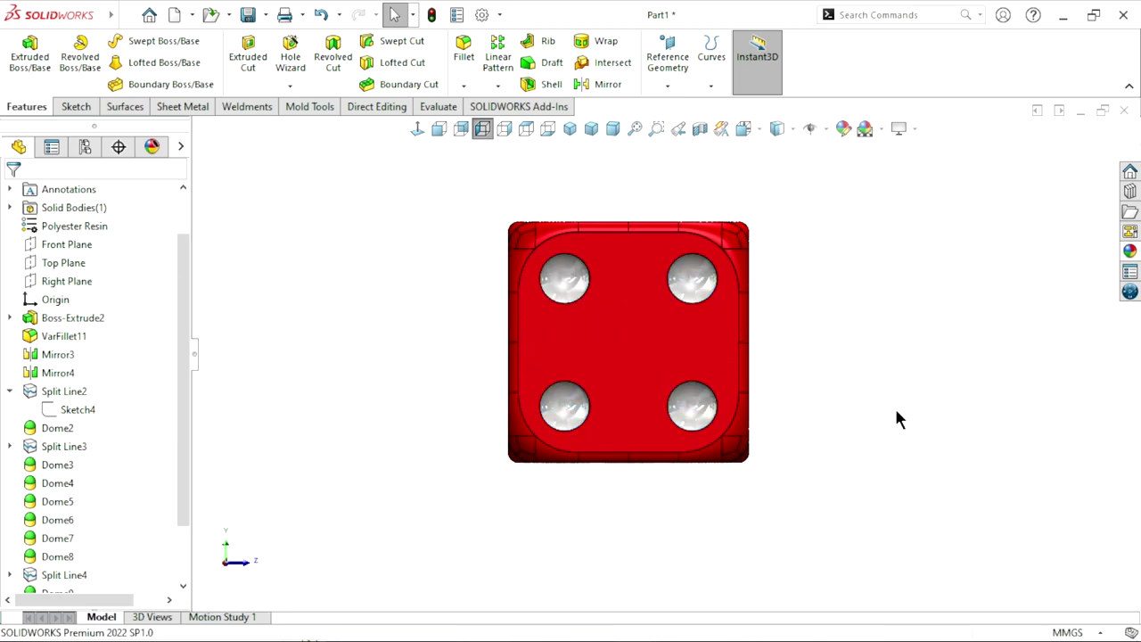
mouse_move(868, 399)
middle_mouse_down()
mouse_move(806, 367)
mouse_move(830, 333)
mouse_move(799, 224)
mouse_move(728, 208)
mouse_move(723, 286)
mouse_move(677, 320)
middle_mouse_up()
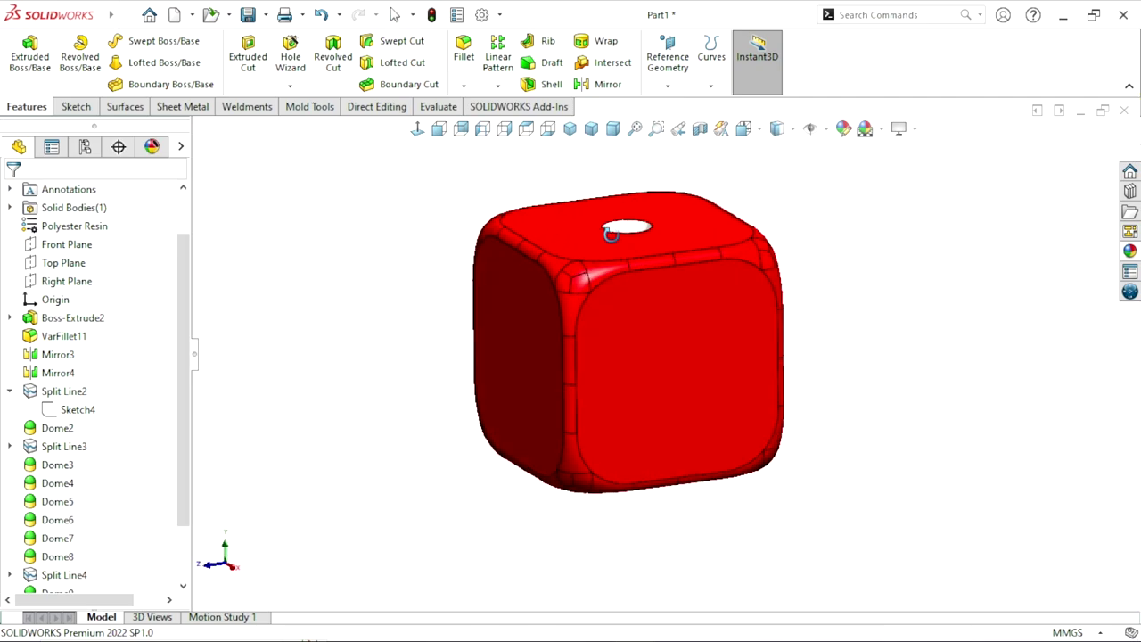
Sketch on the blank front face, copy Sketch4's pip layout, and centre it on the origin.
left_click(650, 342)
left_click(727, 305)
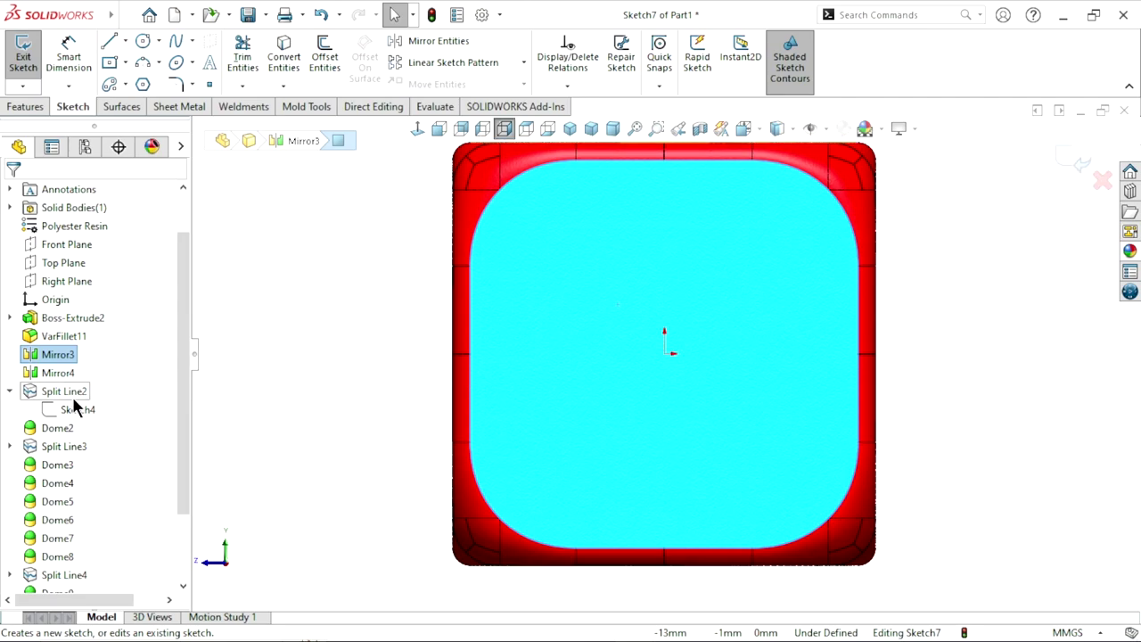
left_click(74, 409)
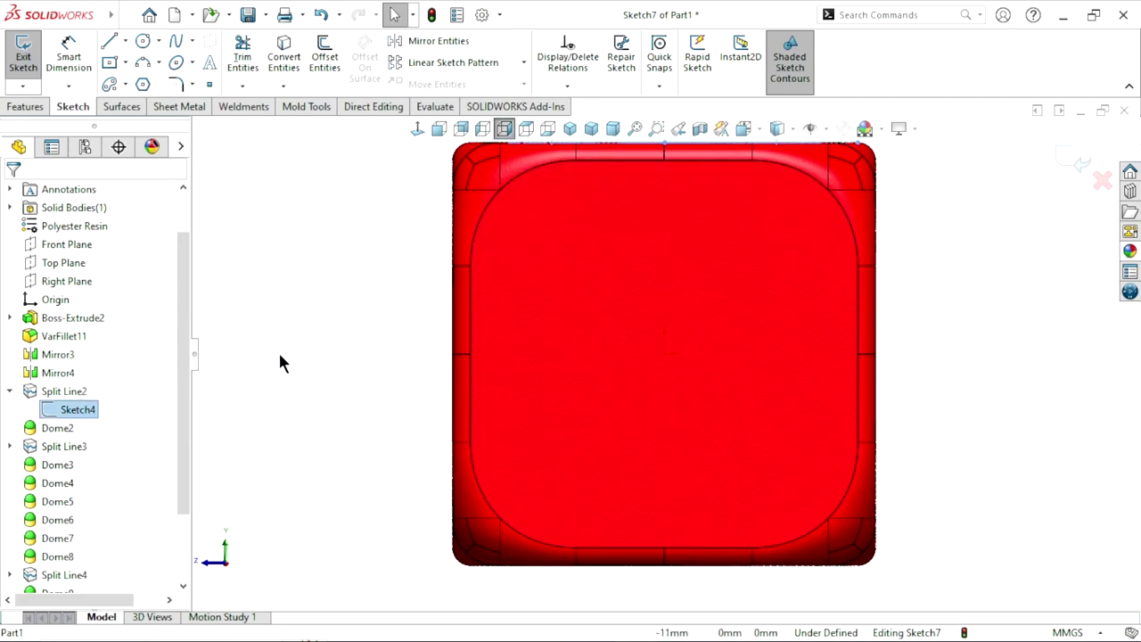
scroll(639, 436, "up", 3)
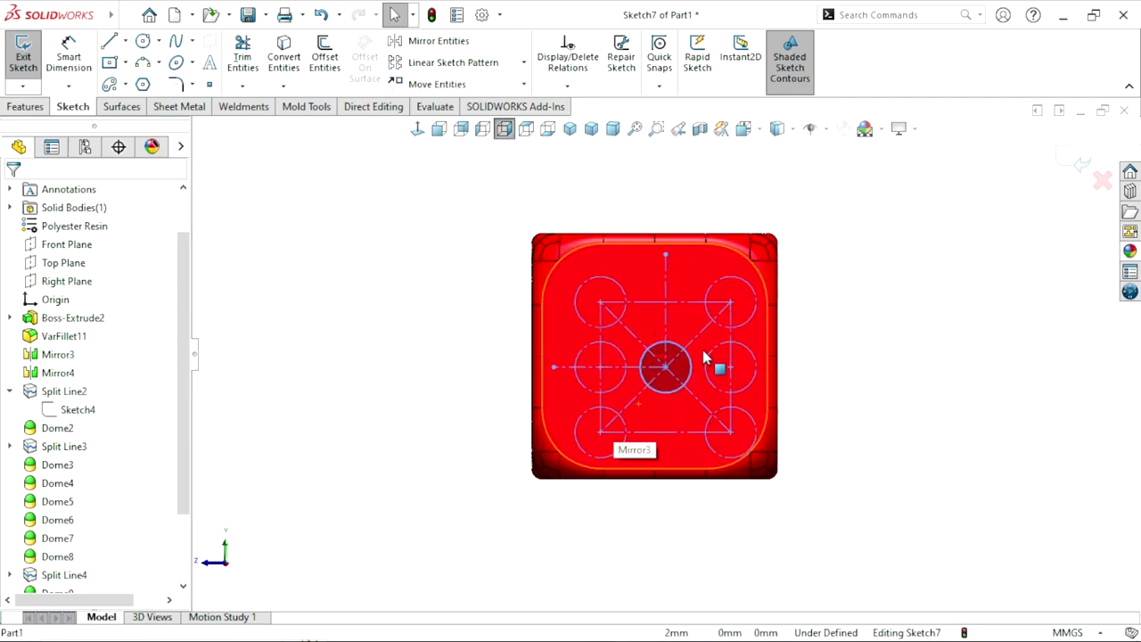
scroll(695, 399, "down", 2)
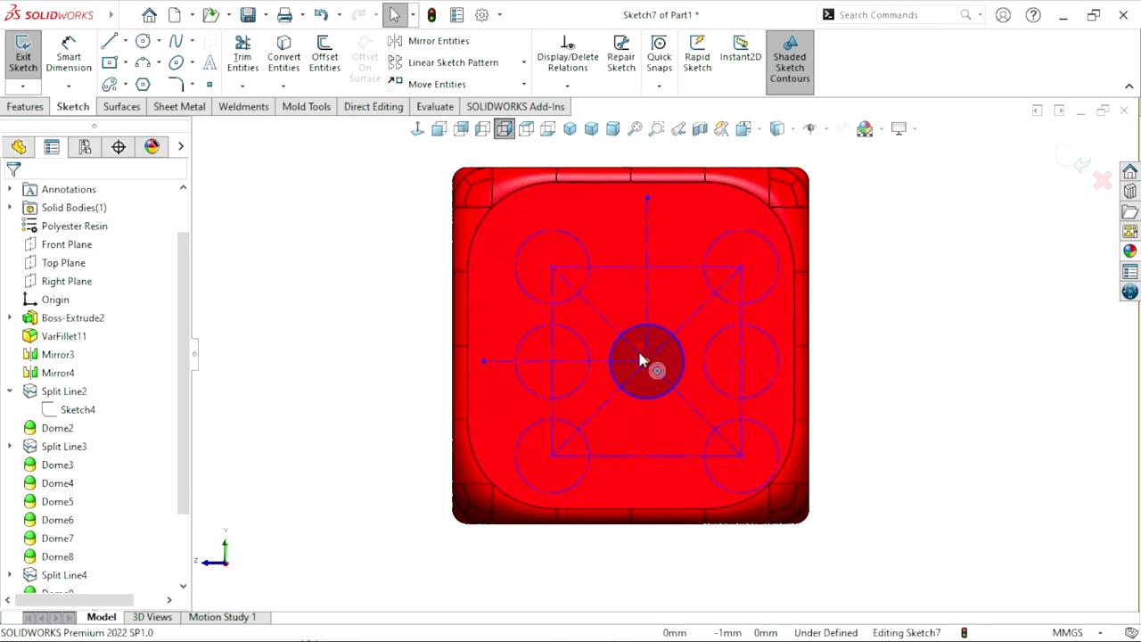
left_click(640, 359)
left_click(656, 368, "ctrl")
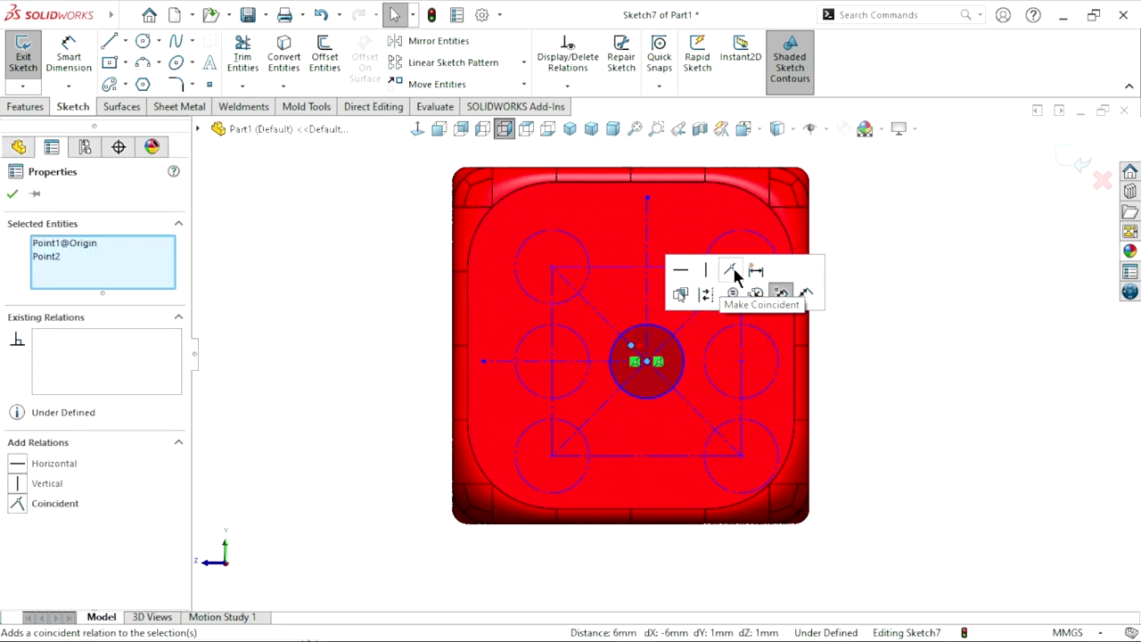
left_click(731, 270)
Dimension the diagonal line to 9 mm and the top-left circle to Ø2.5 mm.
left_click(928, 394)
left_click(68, 57)
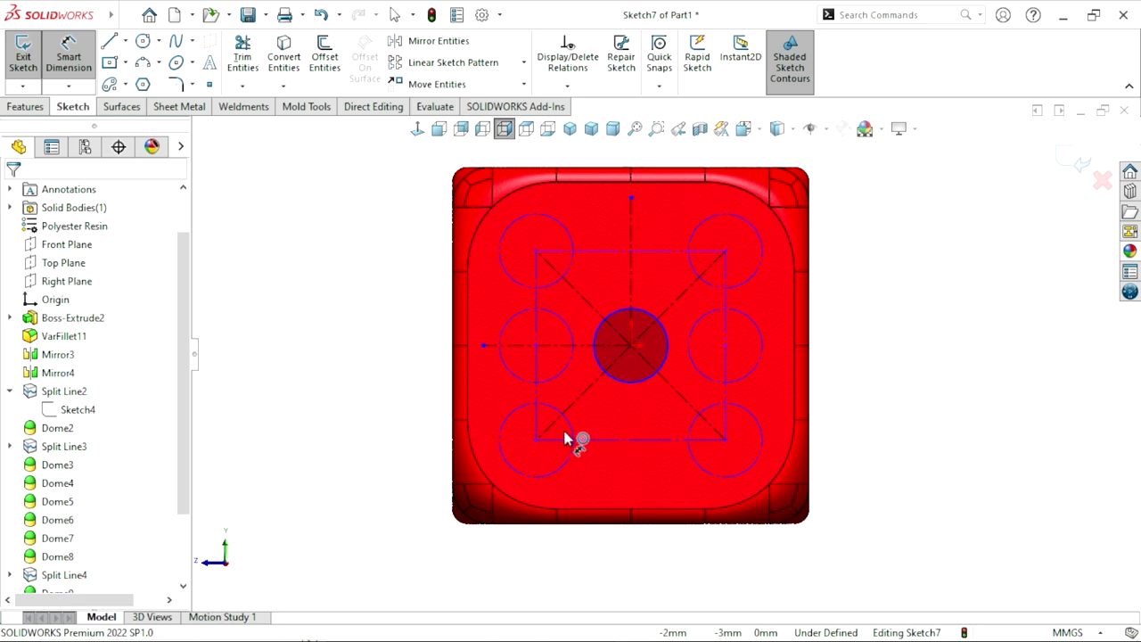
left_click(580, 395)
left_click(842, 536)
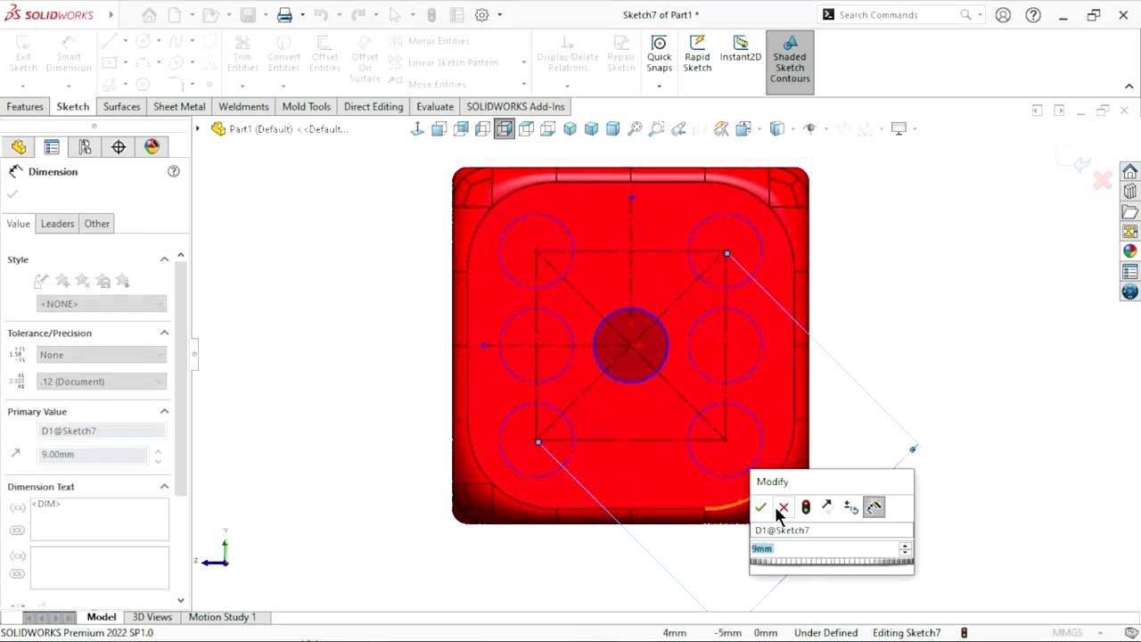
key("Return")
left_click(508, 260)
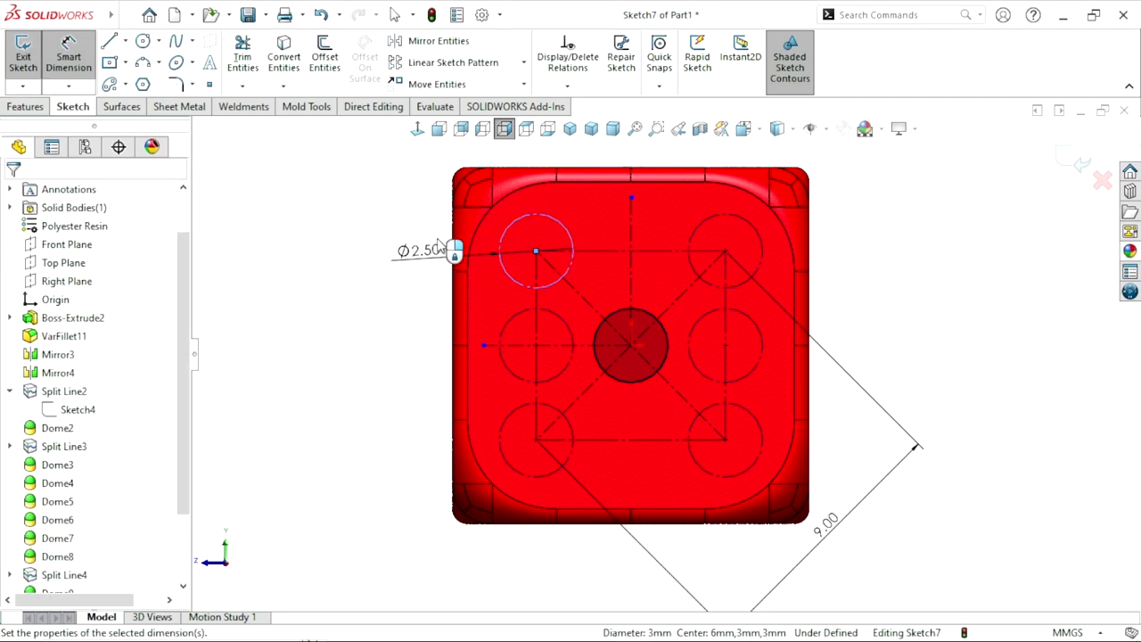
left_click(438, 245)
left_click(347, 236)
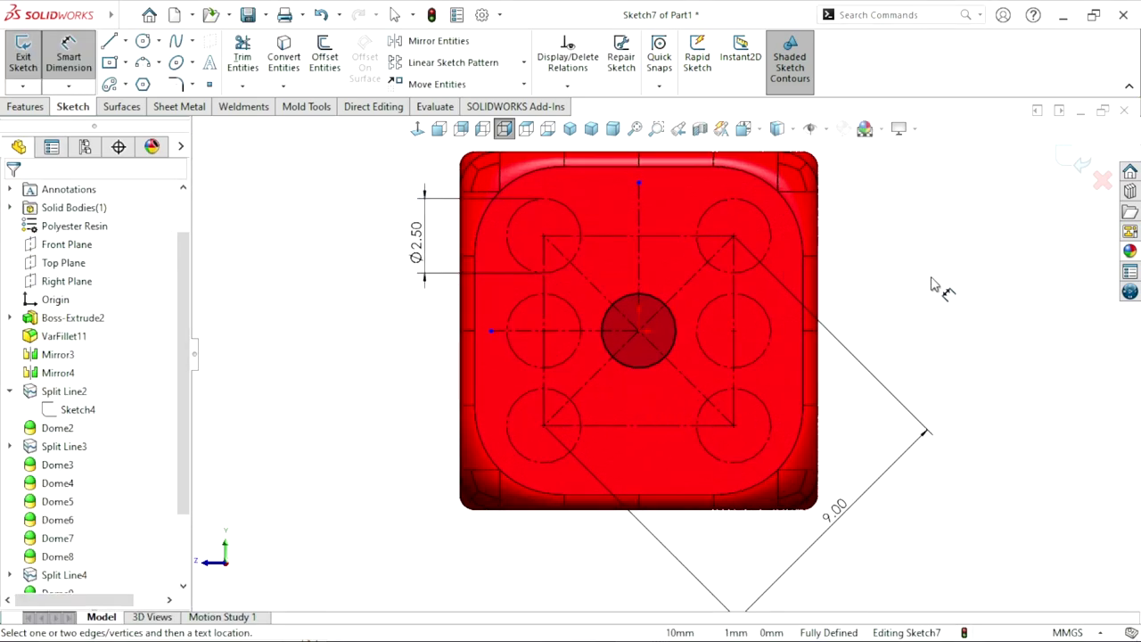
key("Escape")
Make the top-right and bottom-left circles real geometry instead of construction.
left_click(767, 247)
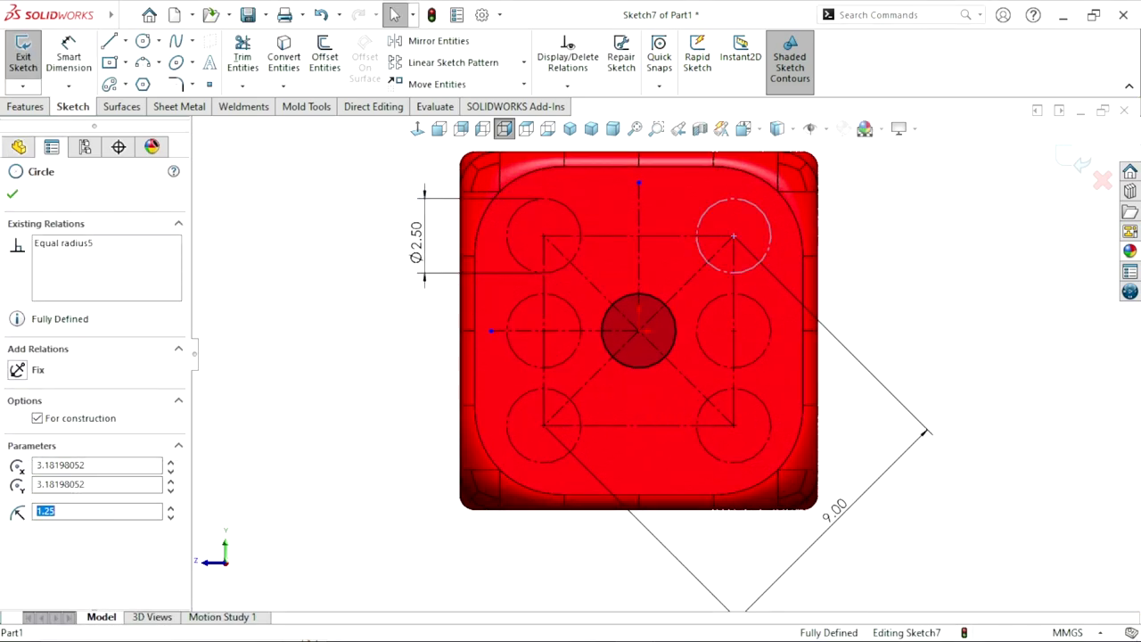
left_click(492, 443, "ctrl")
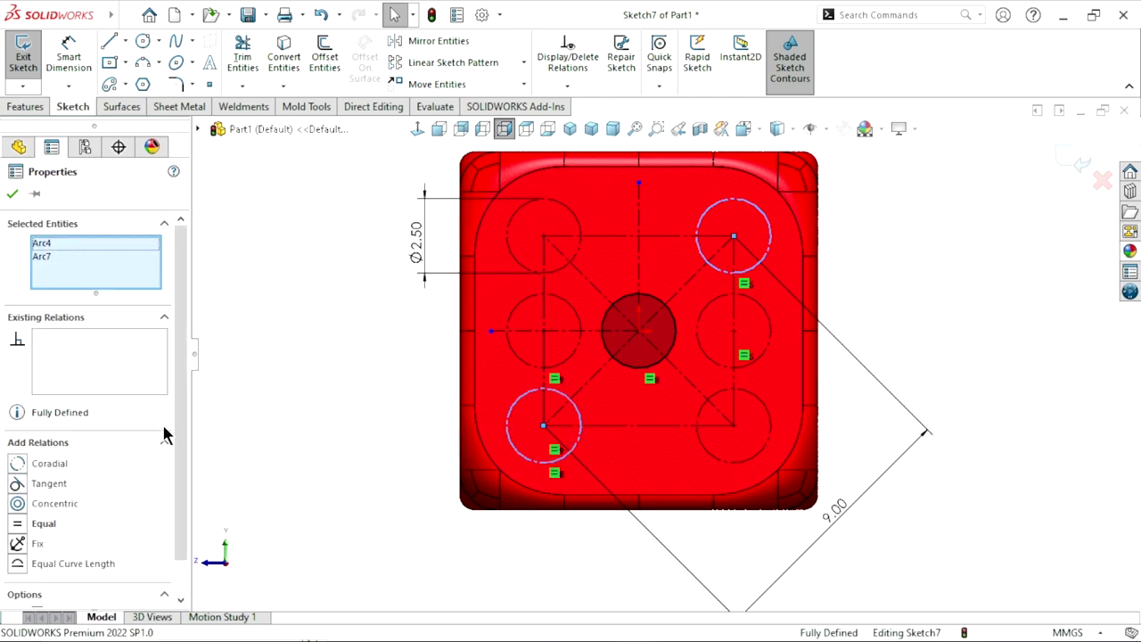
scroll(98, 553, "down", 1)
left_click(37, 573)
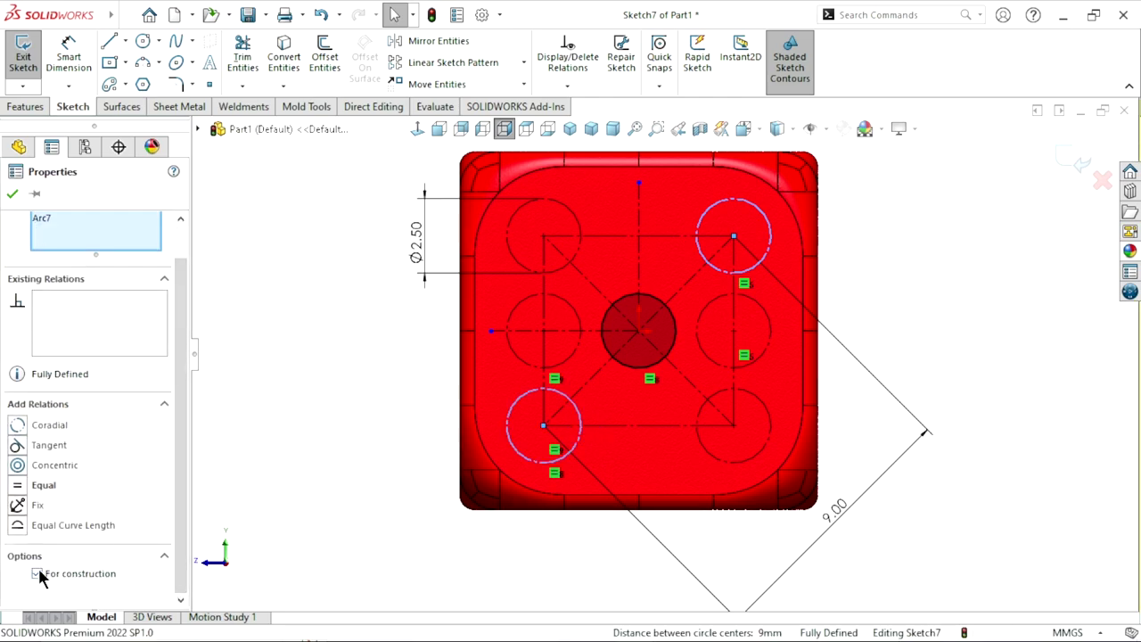
left_click(12, 196)
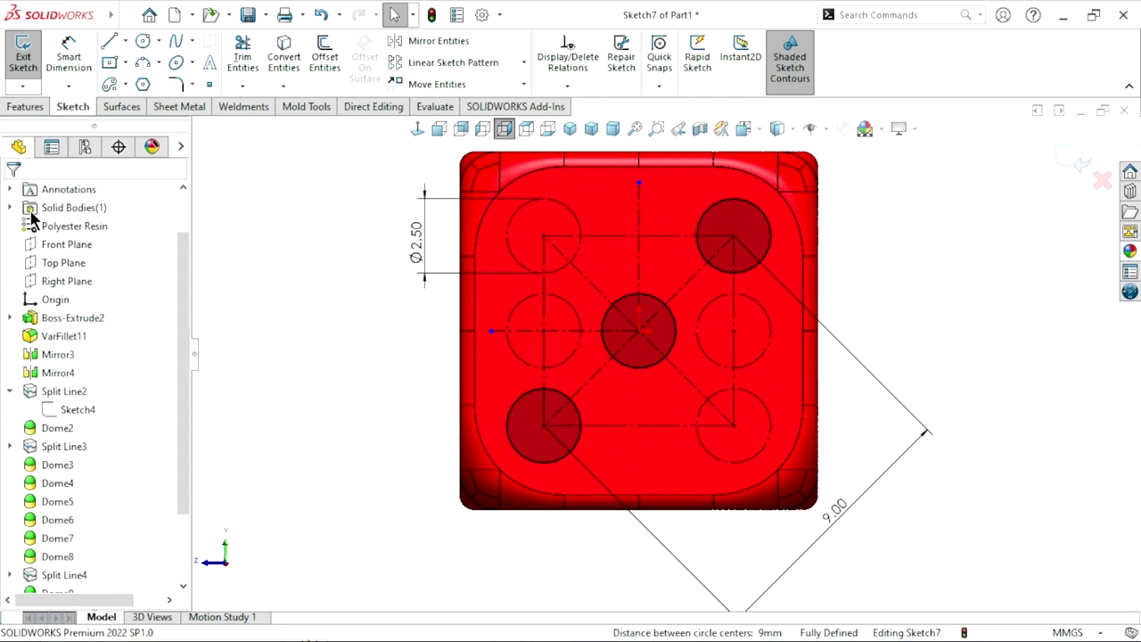
scroll(686, 383, "up", 2)
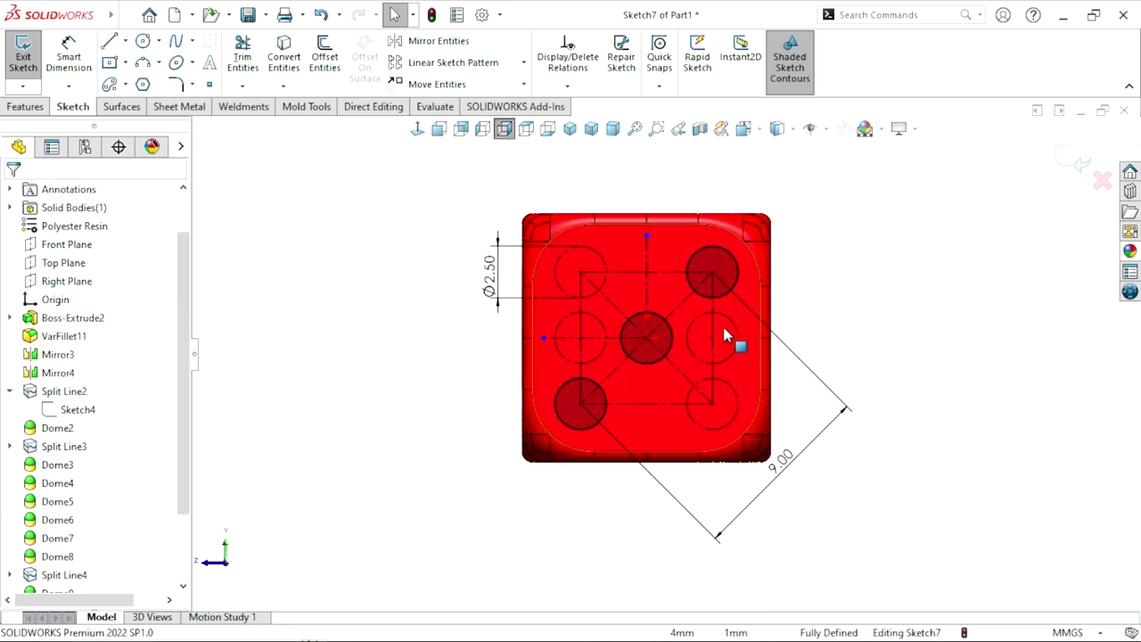
scroll(736, 325, "down", 1)
left_click(31, 108)
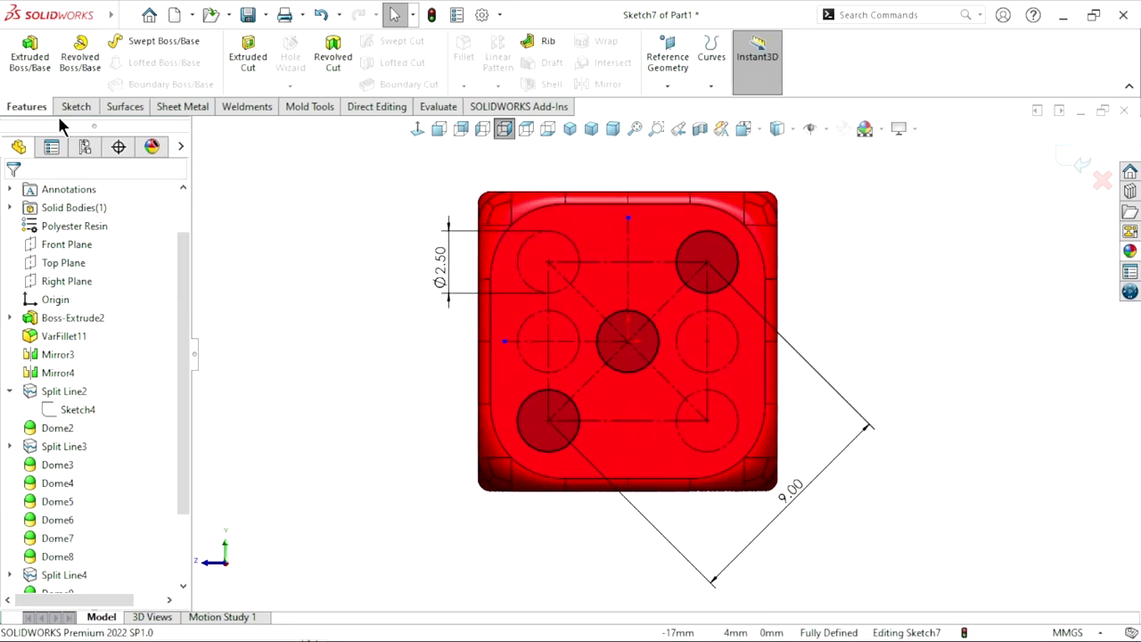
Split the die face with Sketch7 using Split Line.
left_click(711, 82)
left_click(728, 108)
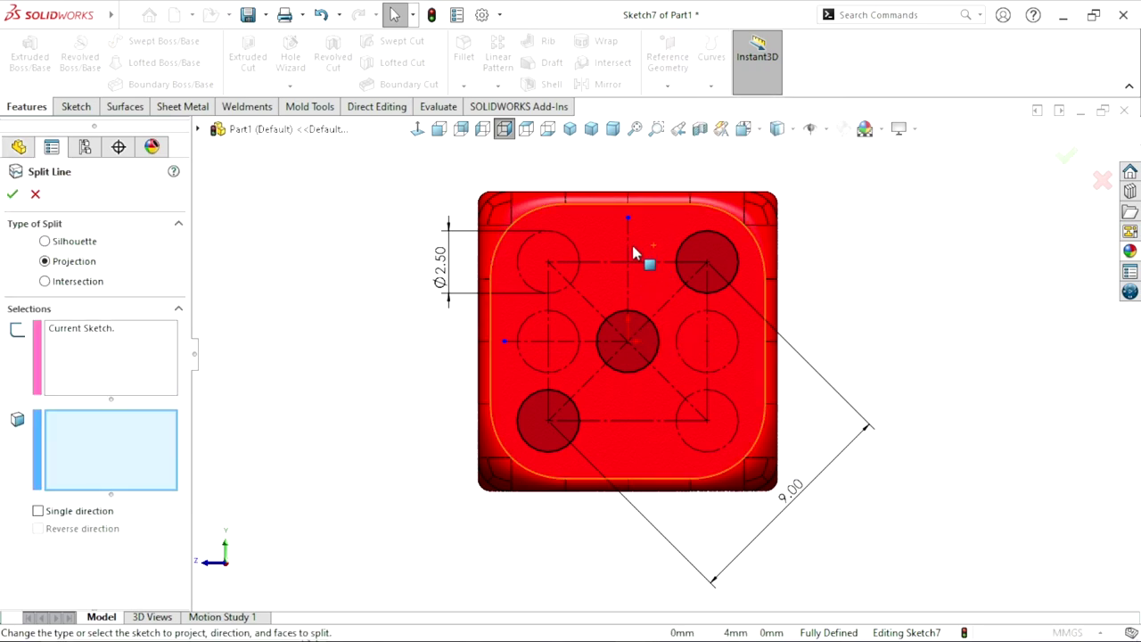
left_click(636, 255)
left_click(12, 193)
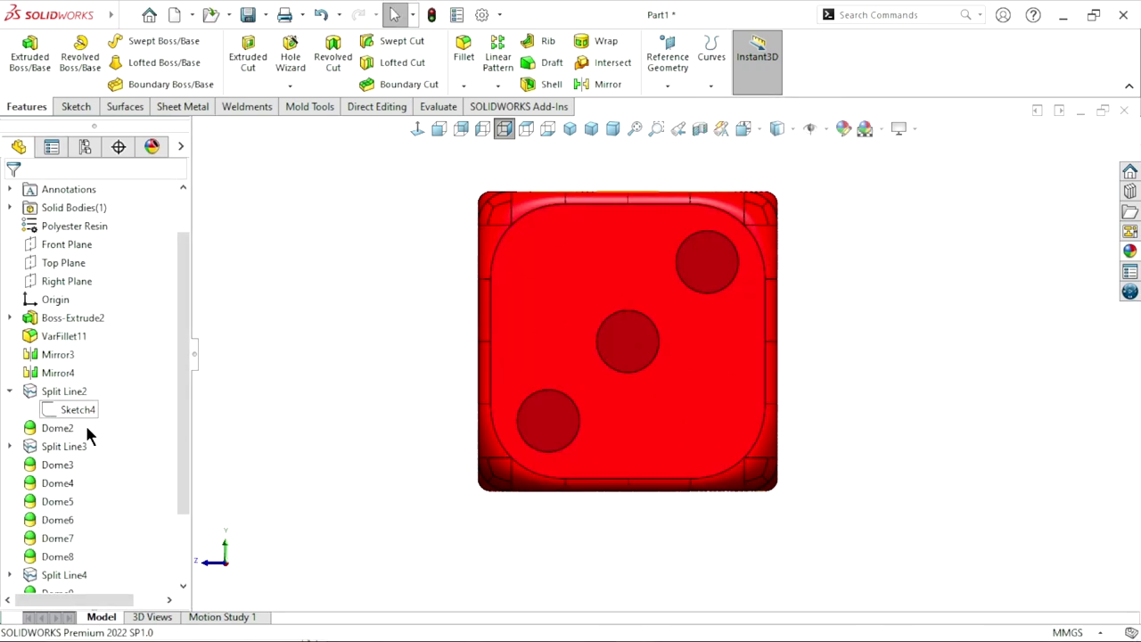
Dome the top-right, centre and bottom-left circle faces like Dome2, then orbit to view.
left_click(55, 429)
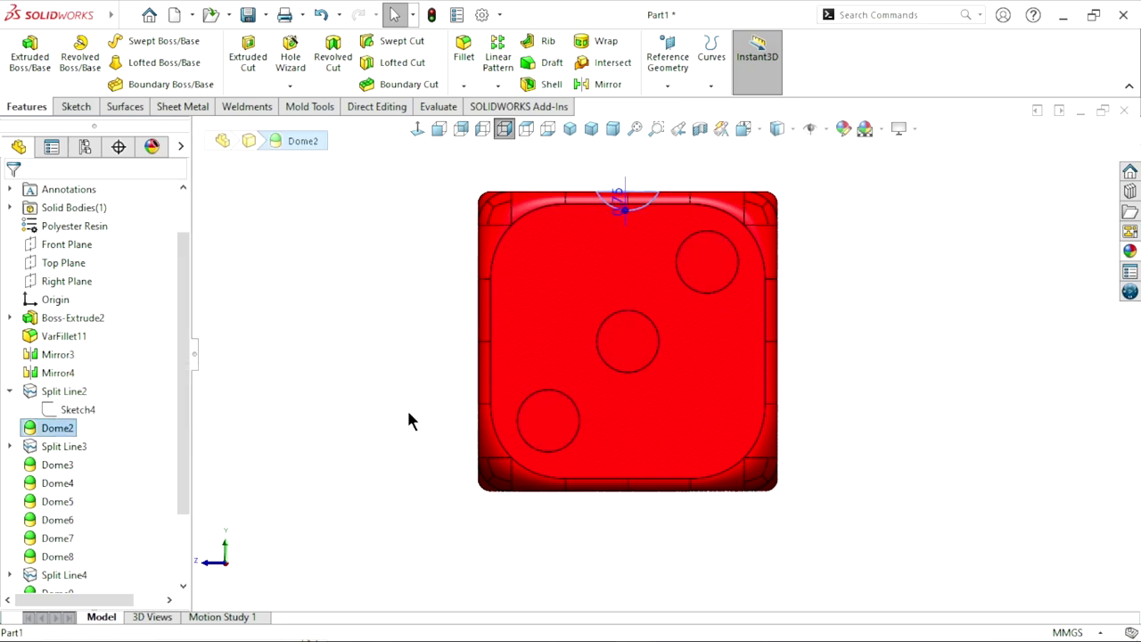
left_click(717, 272)
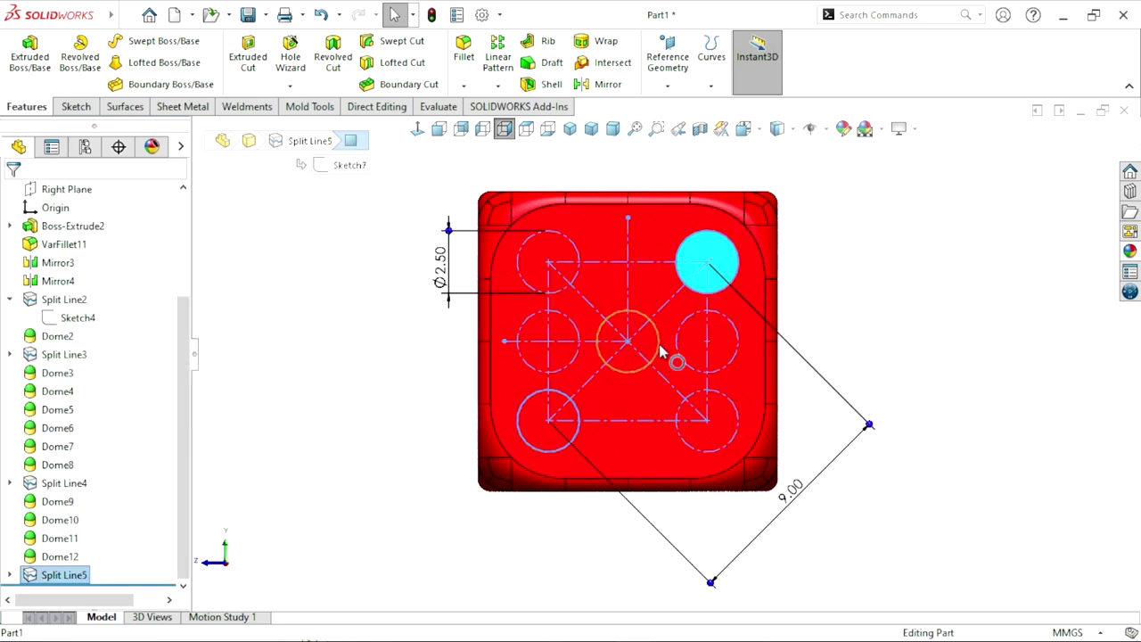
left_click(644, 354, "ctrl")
left_click(541, 435, "ctrl")
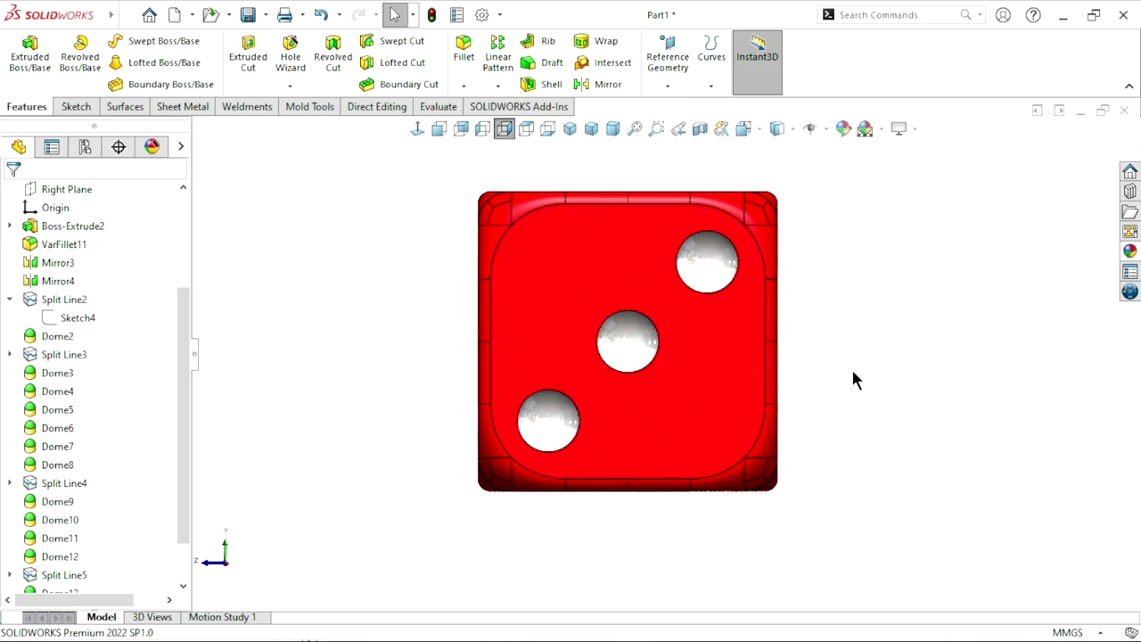
mouse_move(837, 352)
middle_mouse_down()
mouse_move(629, 307)
mouse_move(779, 400)
mouse_move(662, 382)
mouse_move(797, 420)
mouse_move(573, 434)
middle_mouse_up()
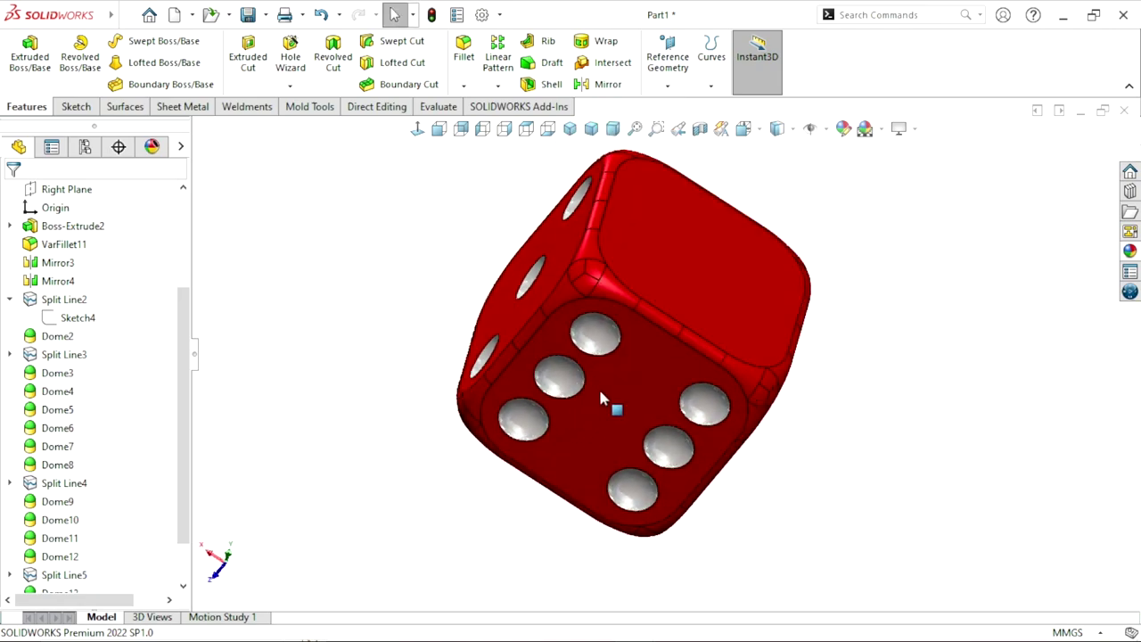
Start a sketch on the blank right face and copy the earlier pip layout into it.
mouse_move(598, 386)
middle_mouse_down()
mouse_move(693, 407)
mouse_move(728, 383)
mouse_move(743, 430)
mouse_move(976, 352)
mouse_move(809, 357)
middle_mouse_up()
left_click(809, 361)
left_click(805, 303)
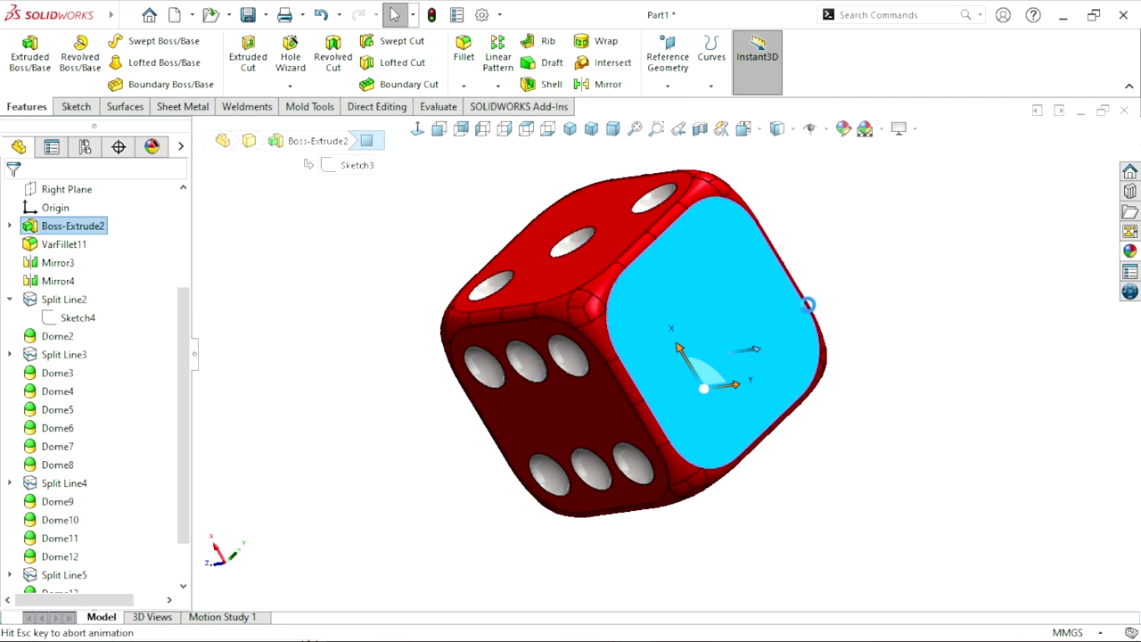
left_click(71, 318)
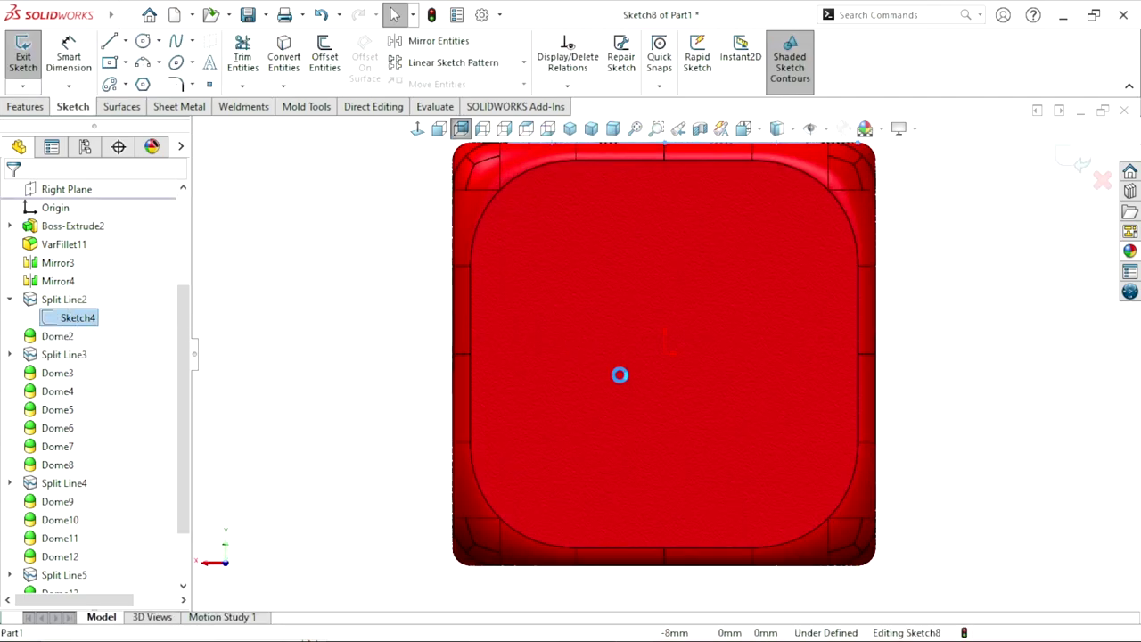
scroll(655, 360, "up", 4)
scroll(713, 383, "down", 5)
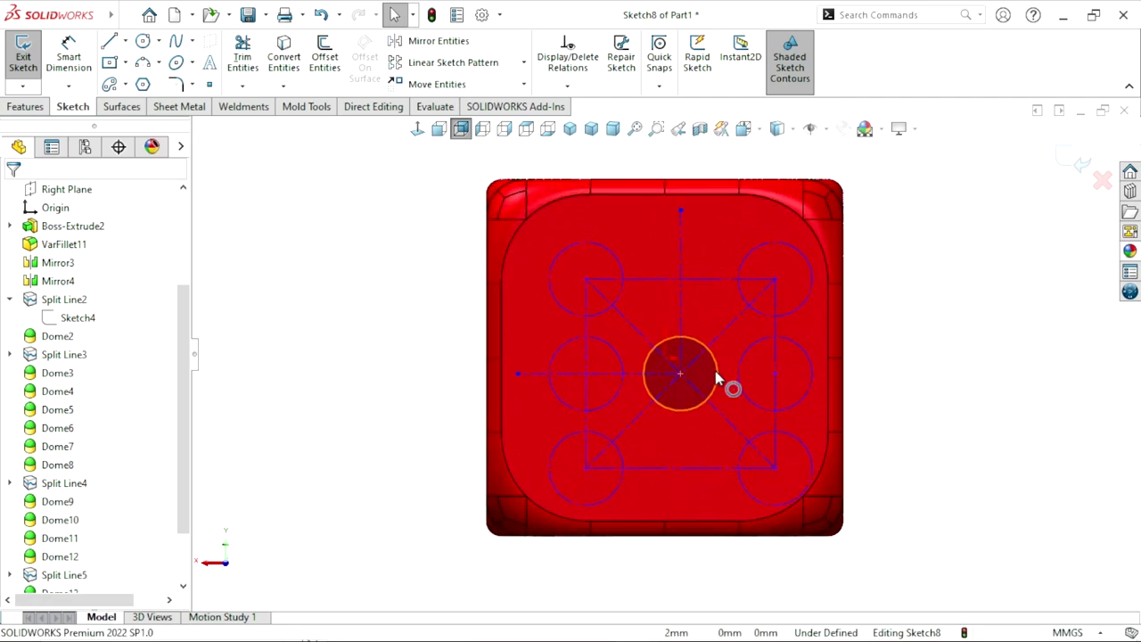
Make the centre circle's centre coincident with the origin and fit the die in view.
left_click(662, 379)
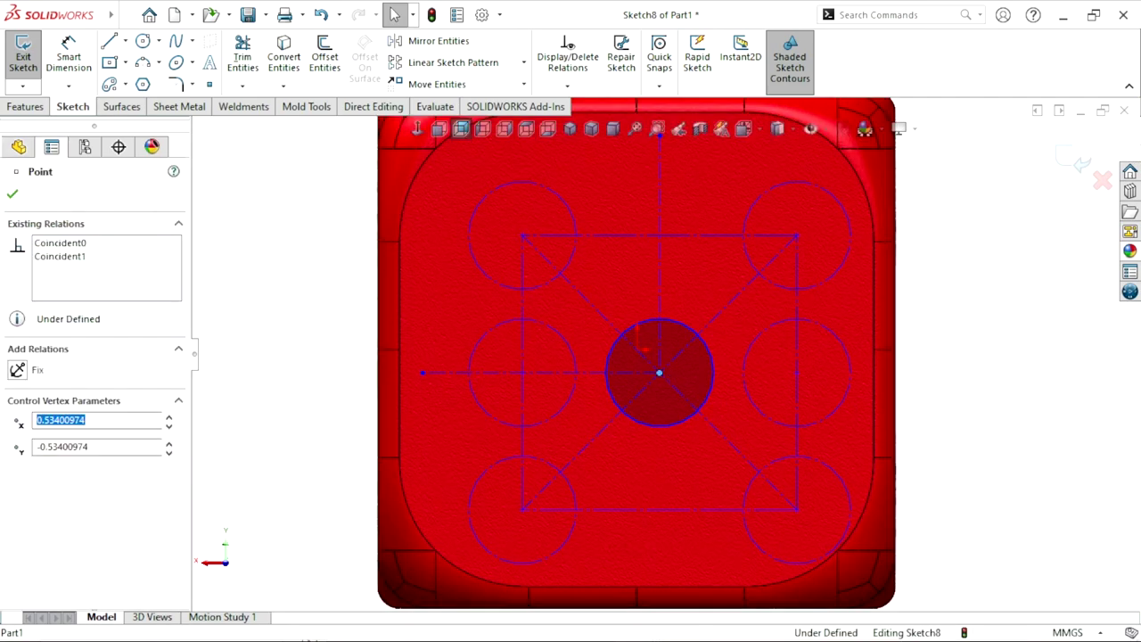
key("Escape")
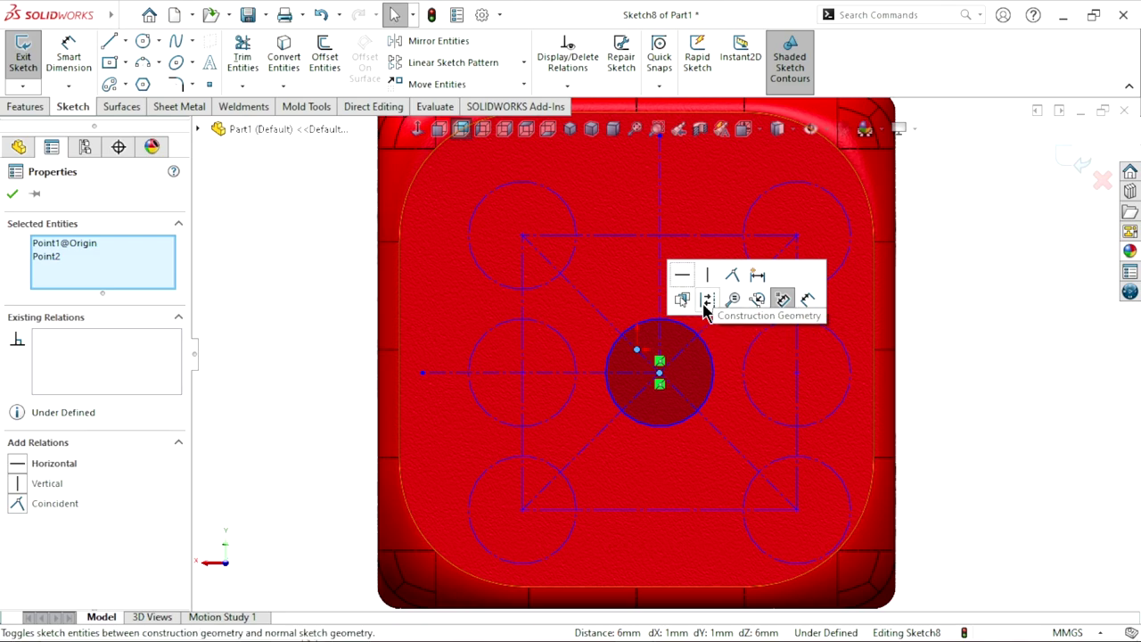
left_click(732, 275)
key("f")
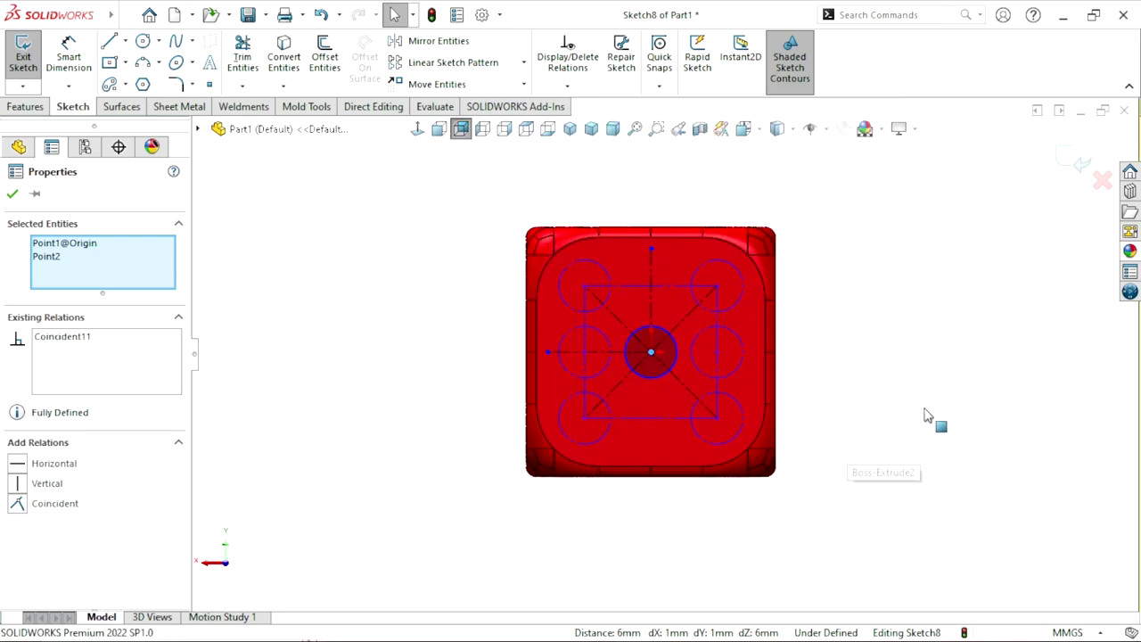
left_click(930, 412)
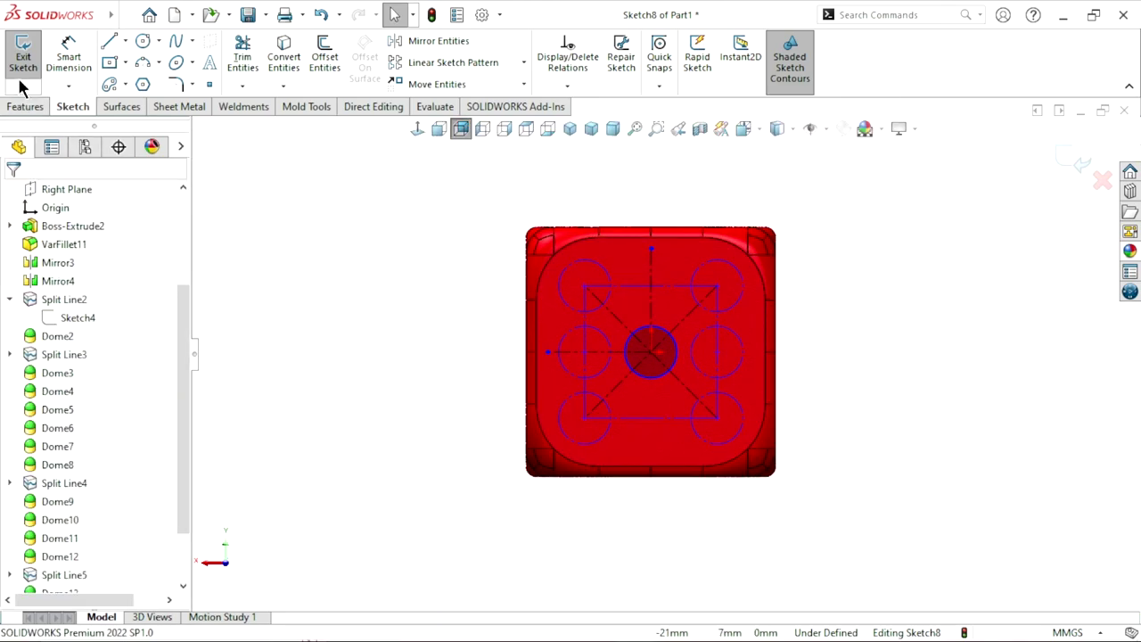
Dimension the top-left circle to Ø2.50 and the diagonal line to 9 mm.
left_click(557, 294)
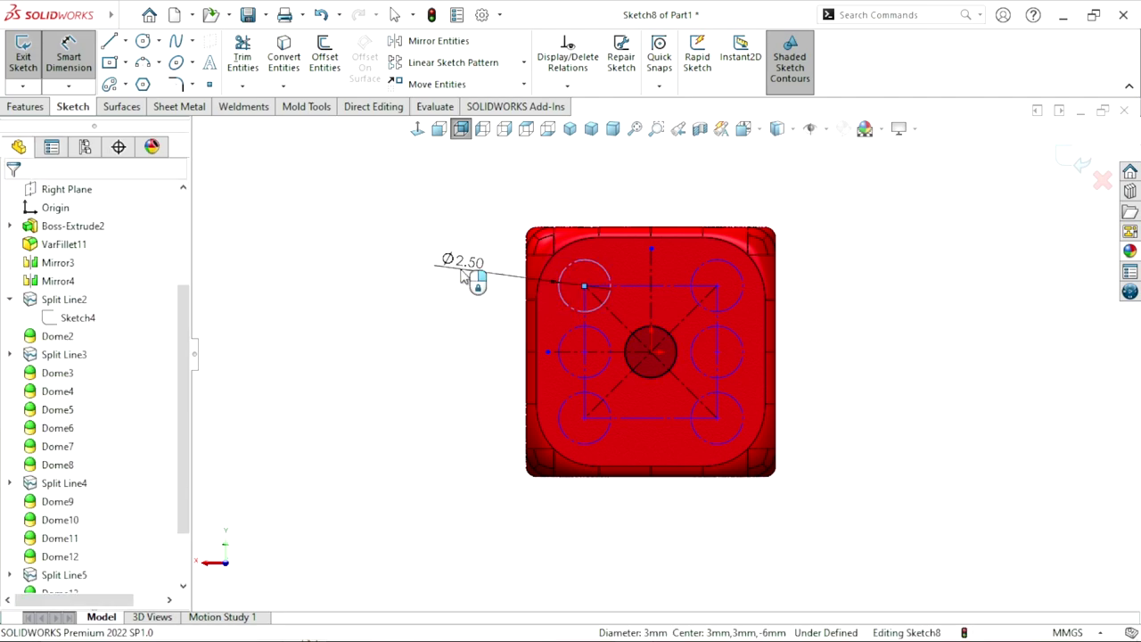
left_click(437, 276)
left_click(389, 246)
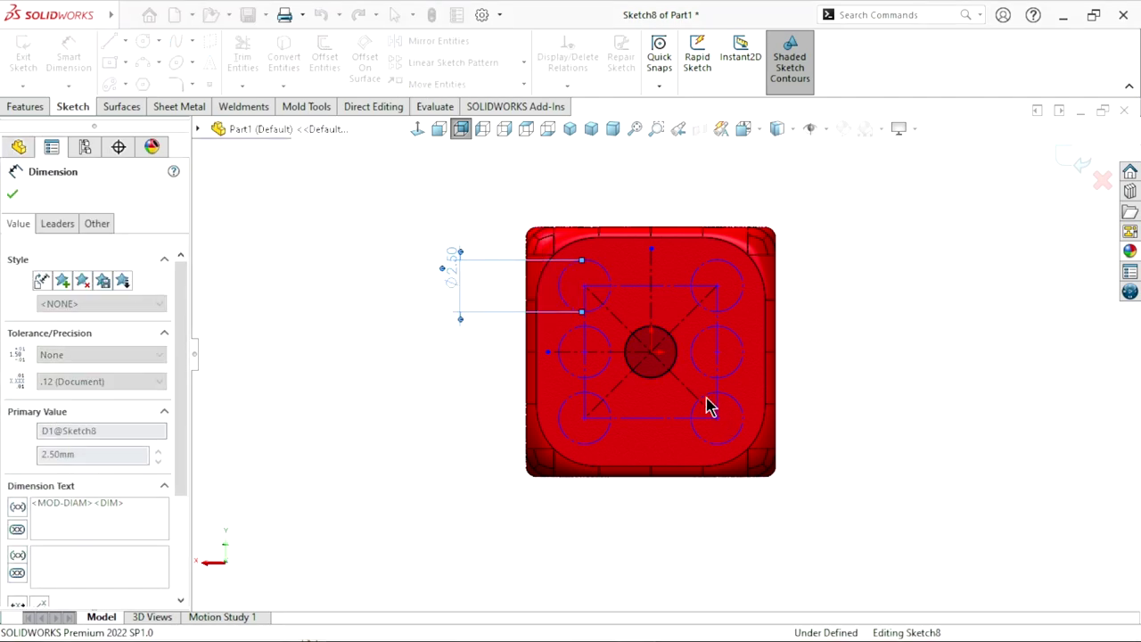
left_click(677, 324)
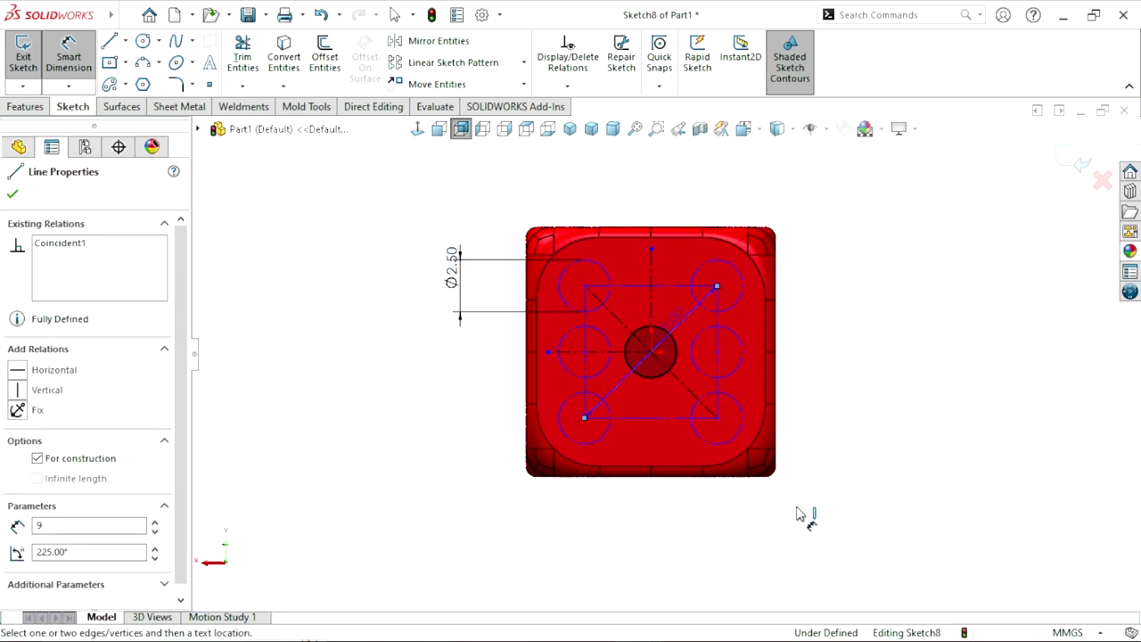
left_click(706, 496)
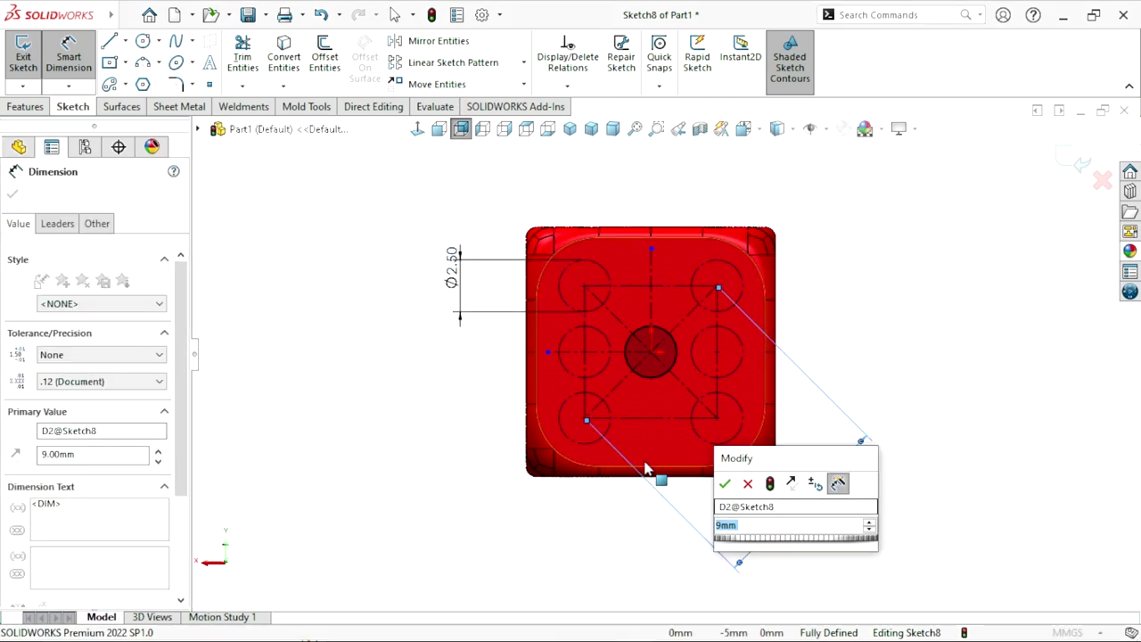
left_click(750, 485)
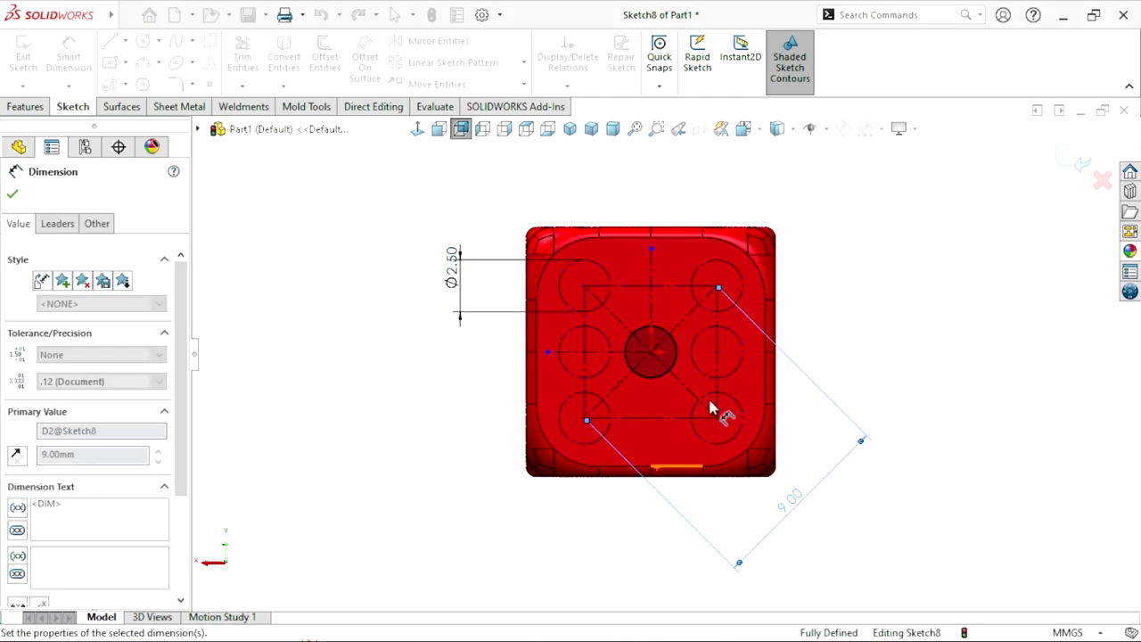
scroll(816, 365, "down", 2)
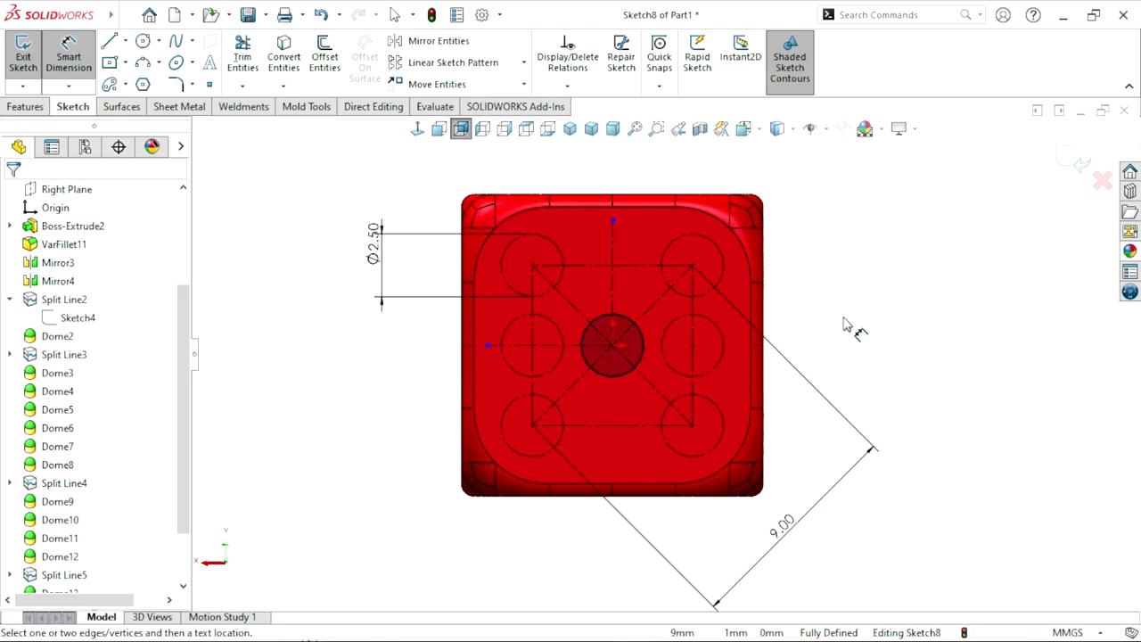
key("Escape")
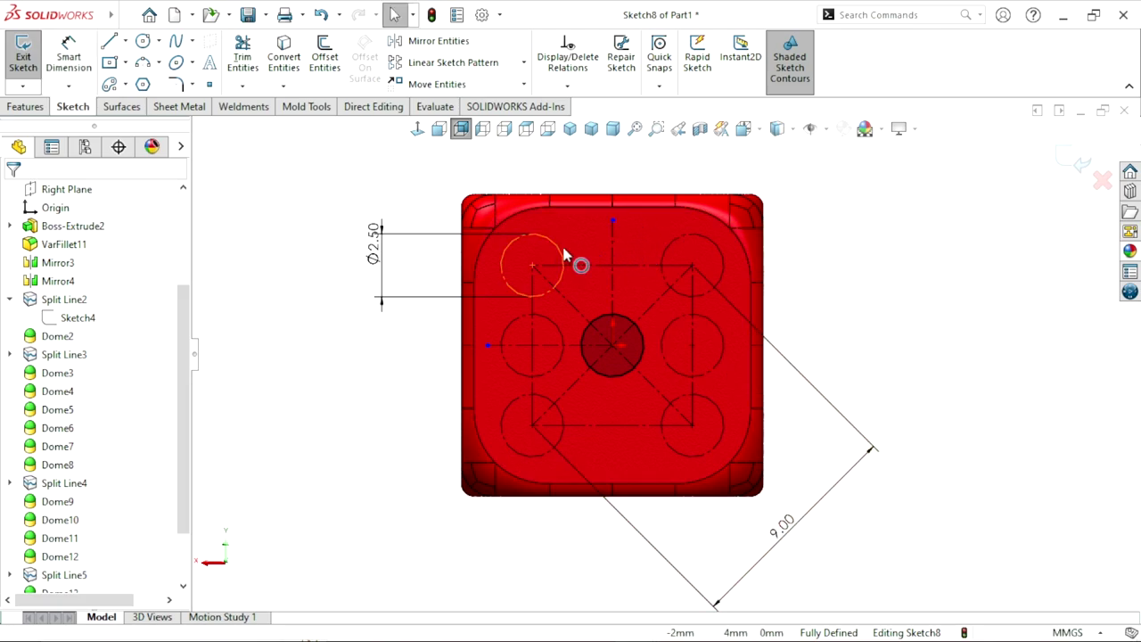
Clear For construction on the four corner circles to make them real geometry.
left_click(555, 254)
left_click(682, 256, "ctrl")
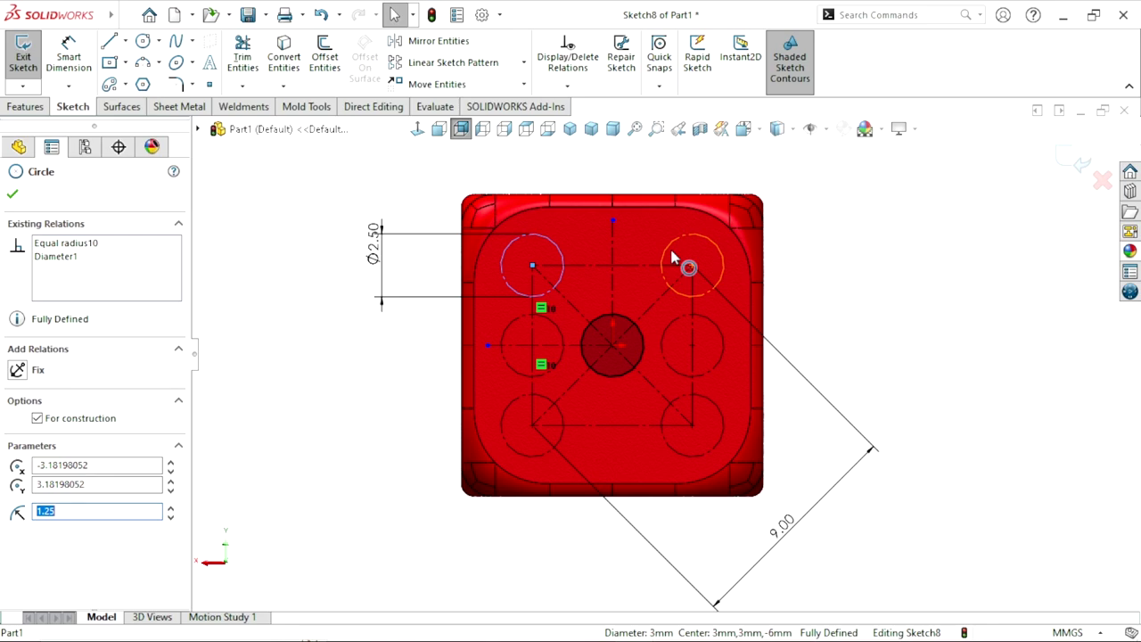
left_click(667, 412, "ctrl")
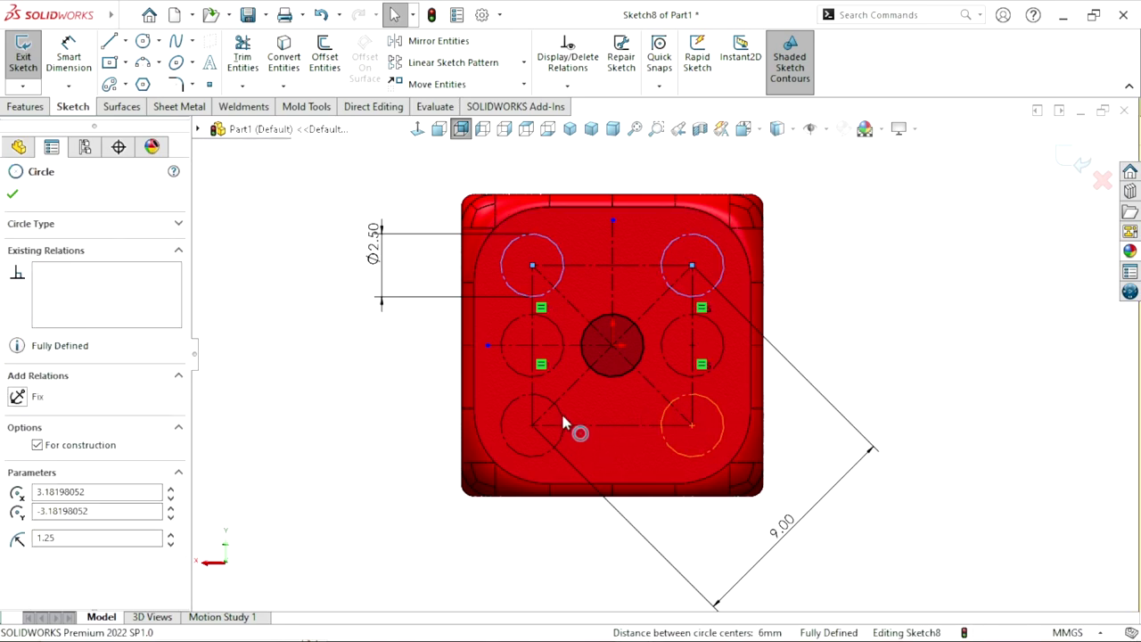
left_click(533, 431, "ctrl")
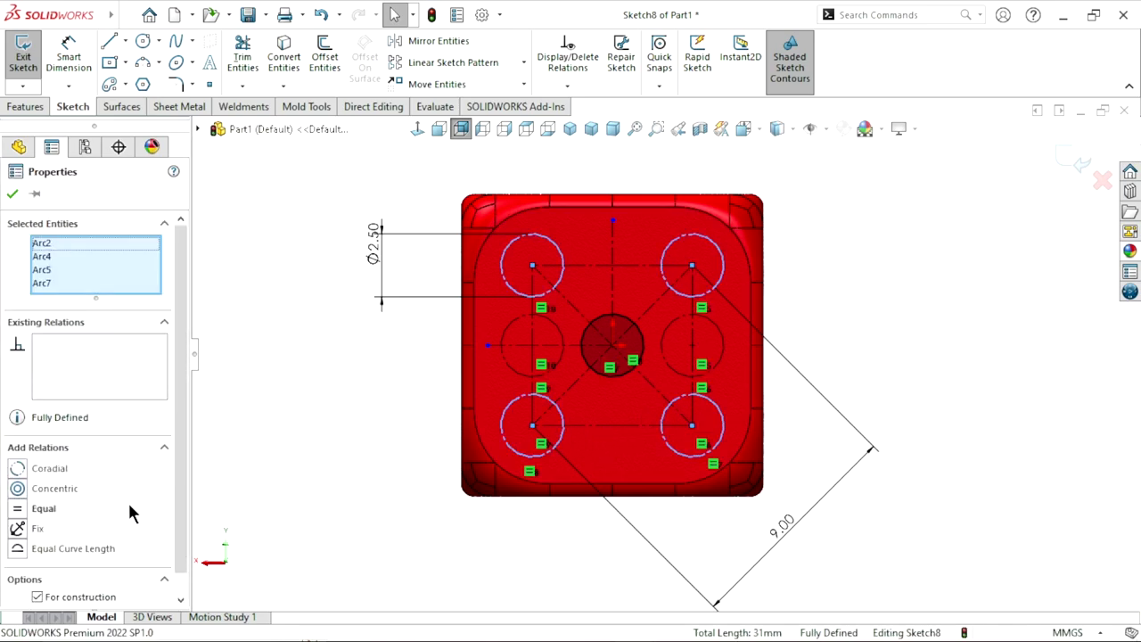
scroll(134, 517, "down", 1)
left_click(36, 573)
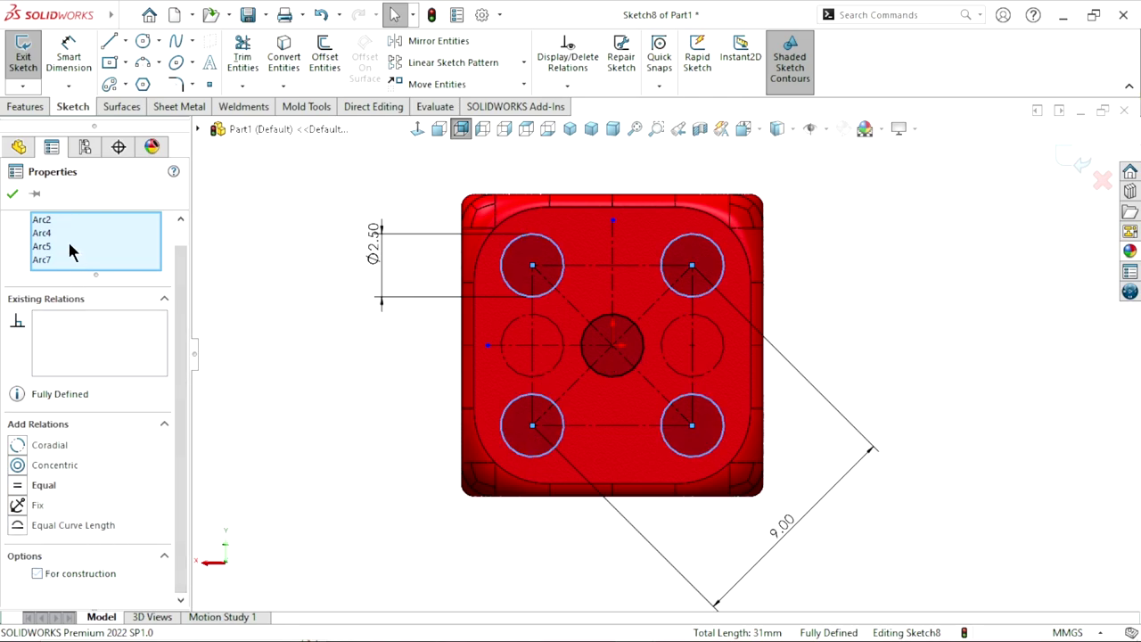
left_click(13, 194)
scroll(704, 340, "down", 2)
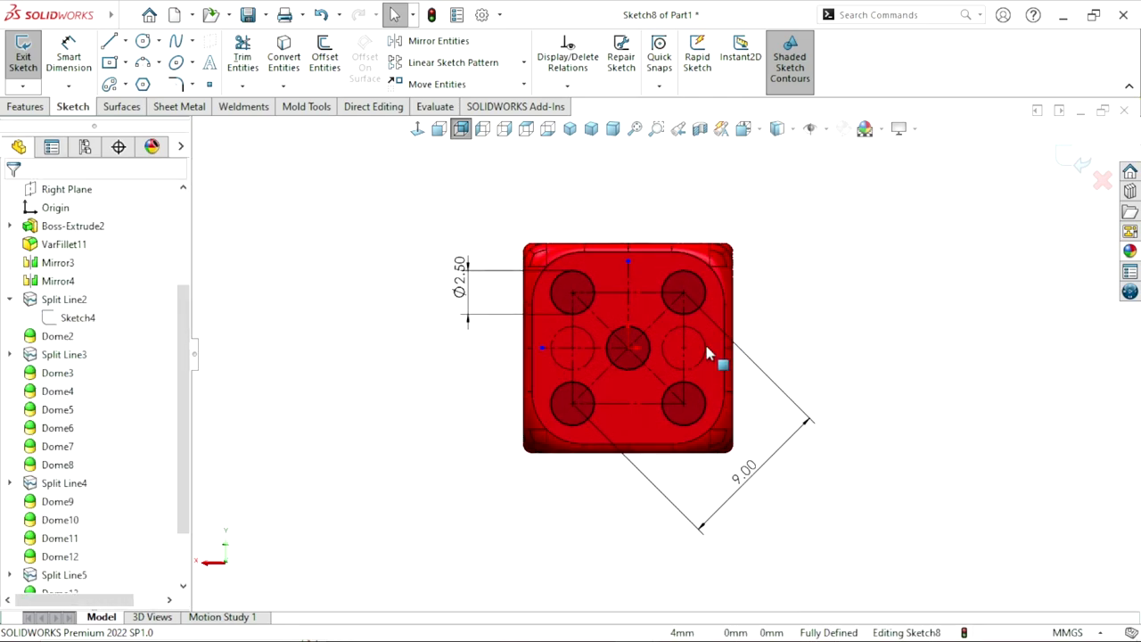
left_click(20, 109)
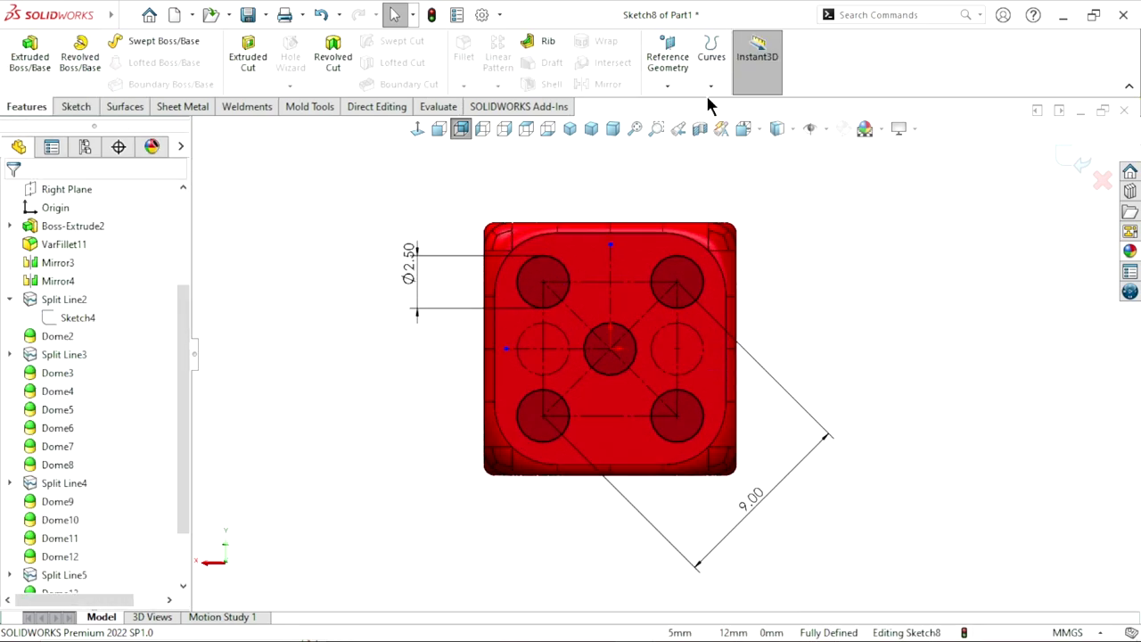
Split the die's front face with the pip sketch using Split Line.
left_click(710, 85)
left_click(716, 107)
left_click(617, 268)
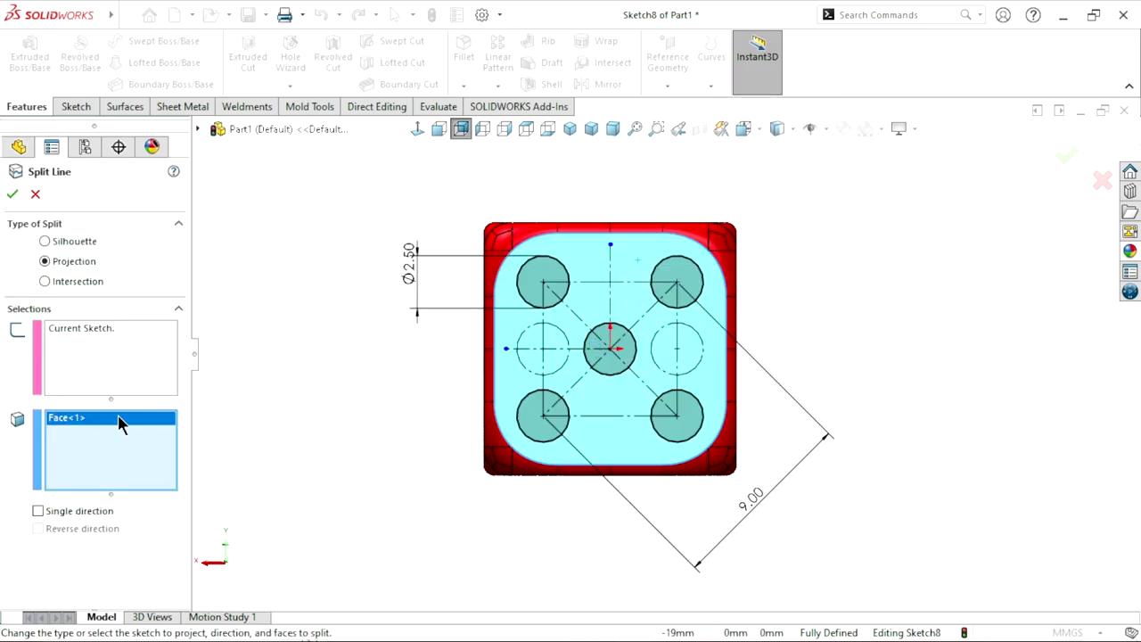
left_click(10, 195)
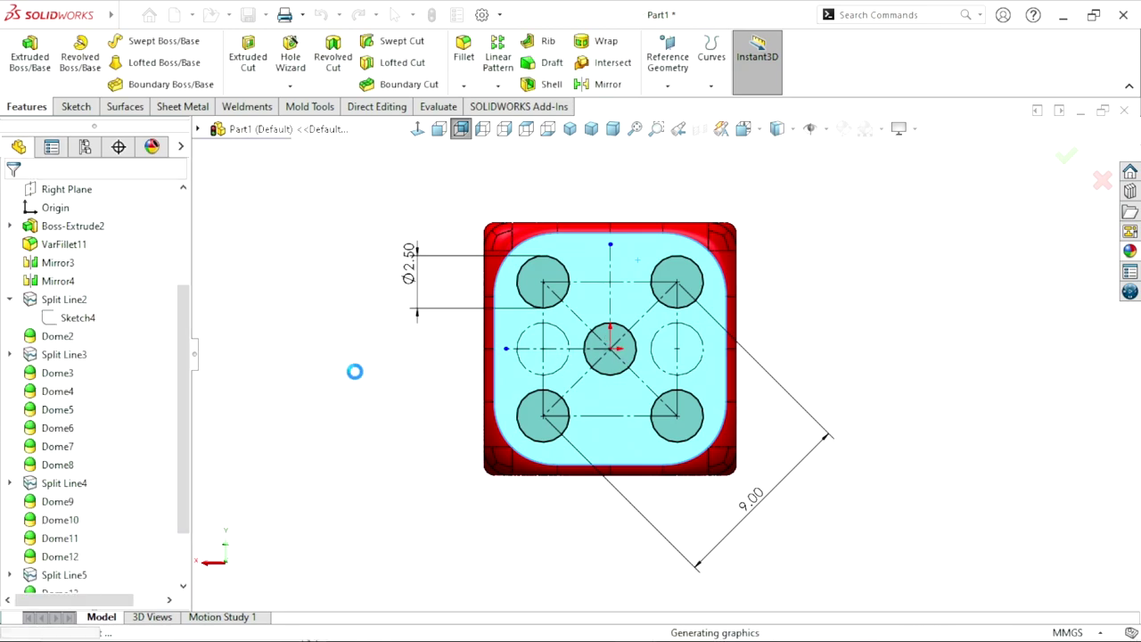
Dome the four corner circle faces like Dome2 and dismiss the warning.
left_click(35, 339)
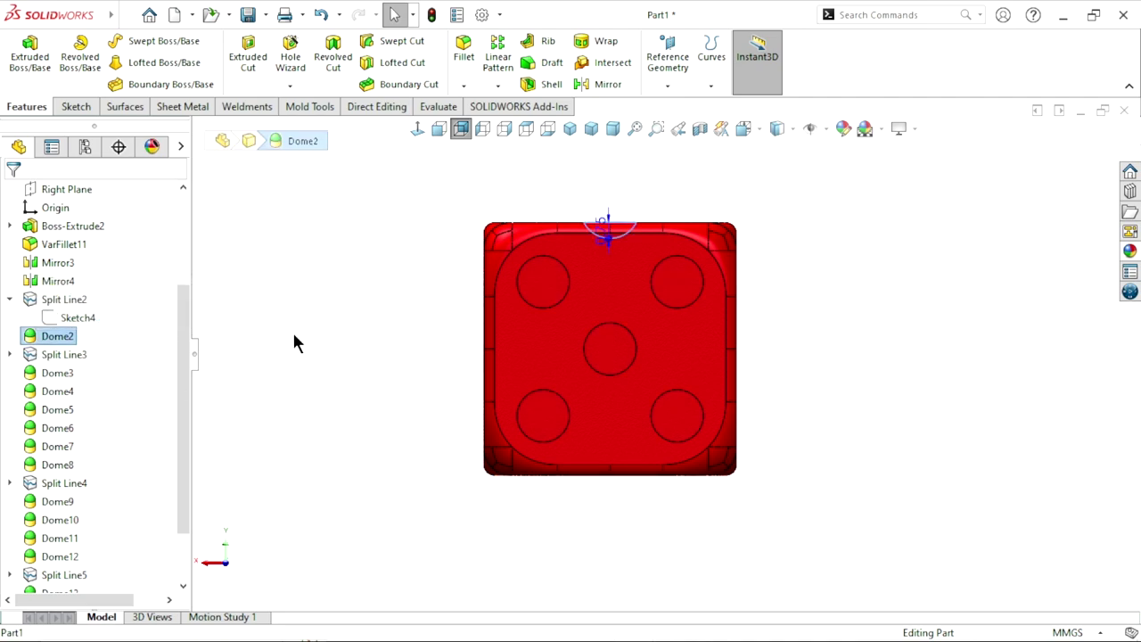
left_click(545, 285)
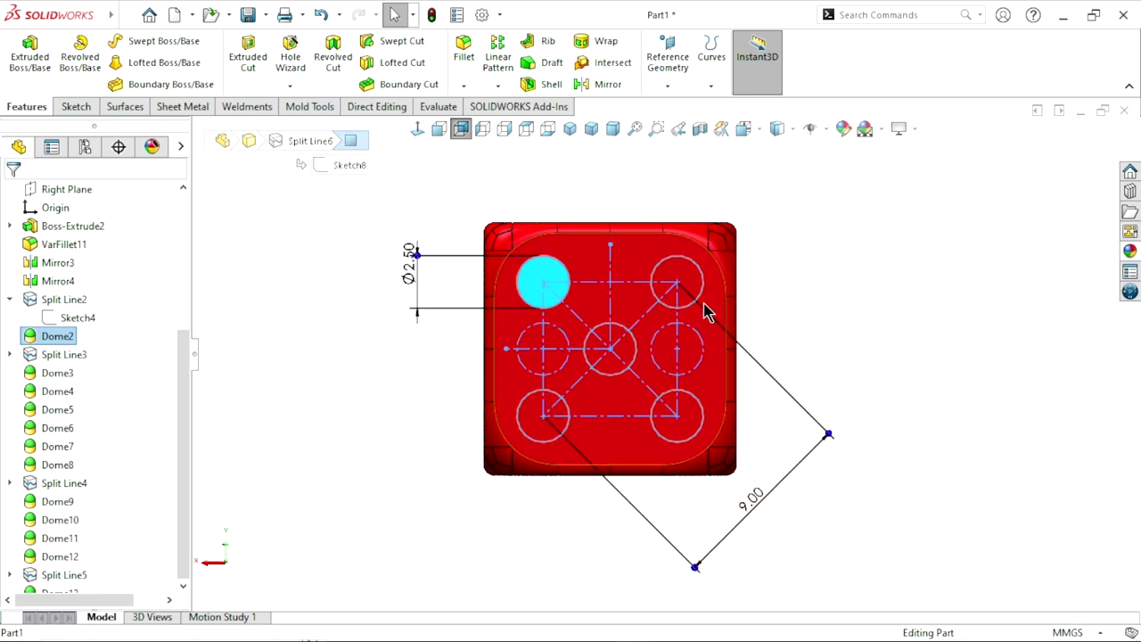
left_click(691, 293, "ctrl")
left_click(688, 419, "ctrl")
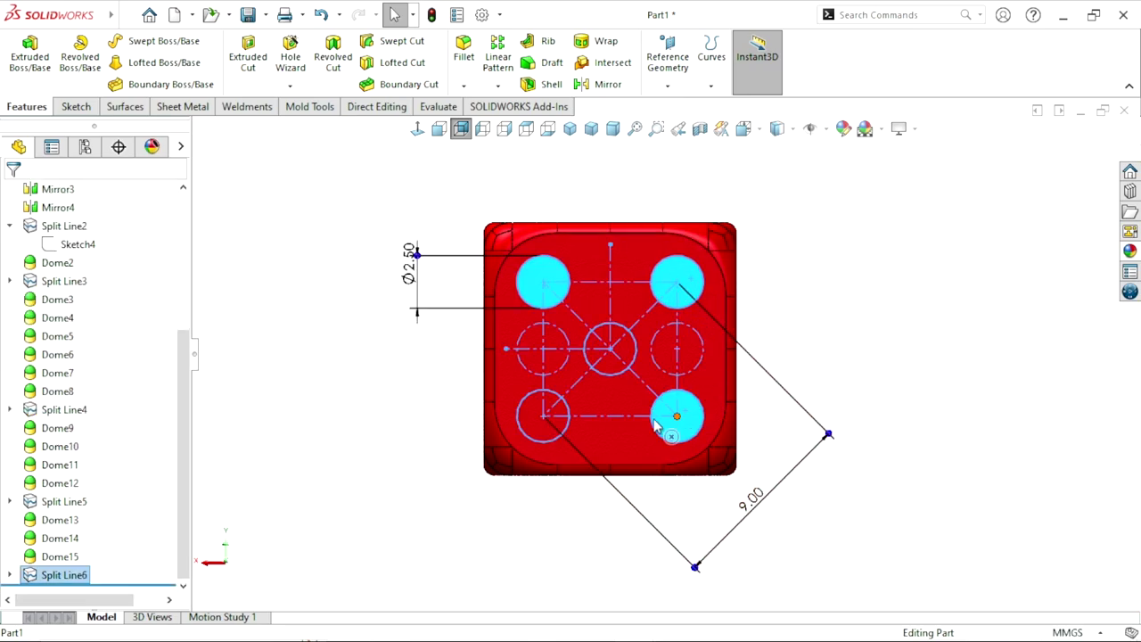
left_click(530, 429, "ctrl")
key("Return")
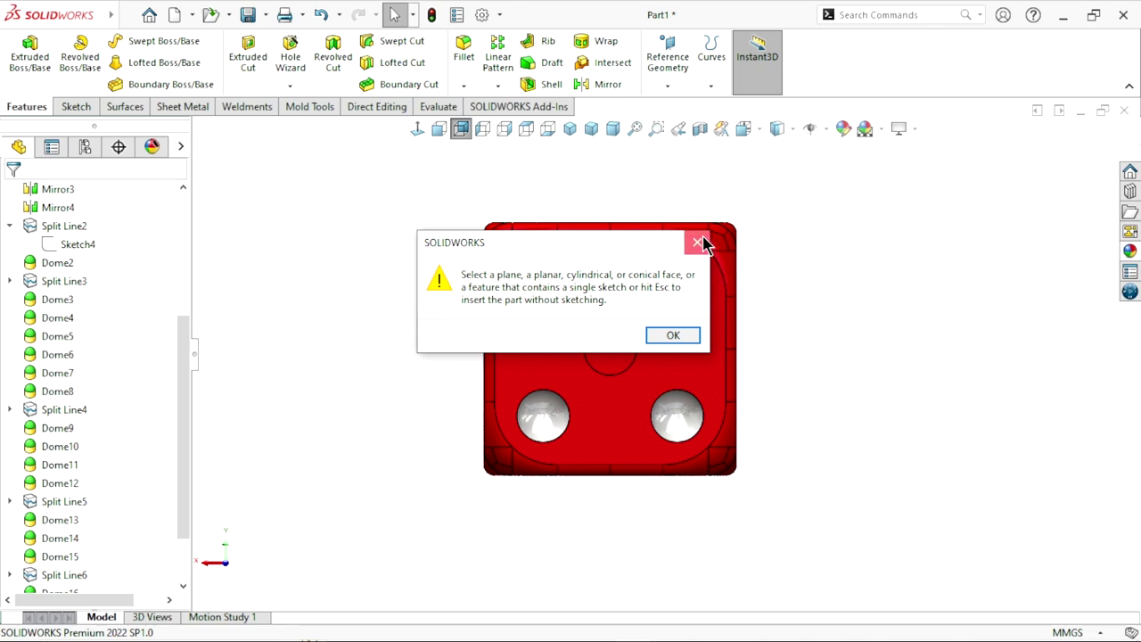
left_click(698, 242)
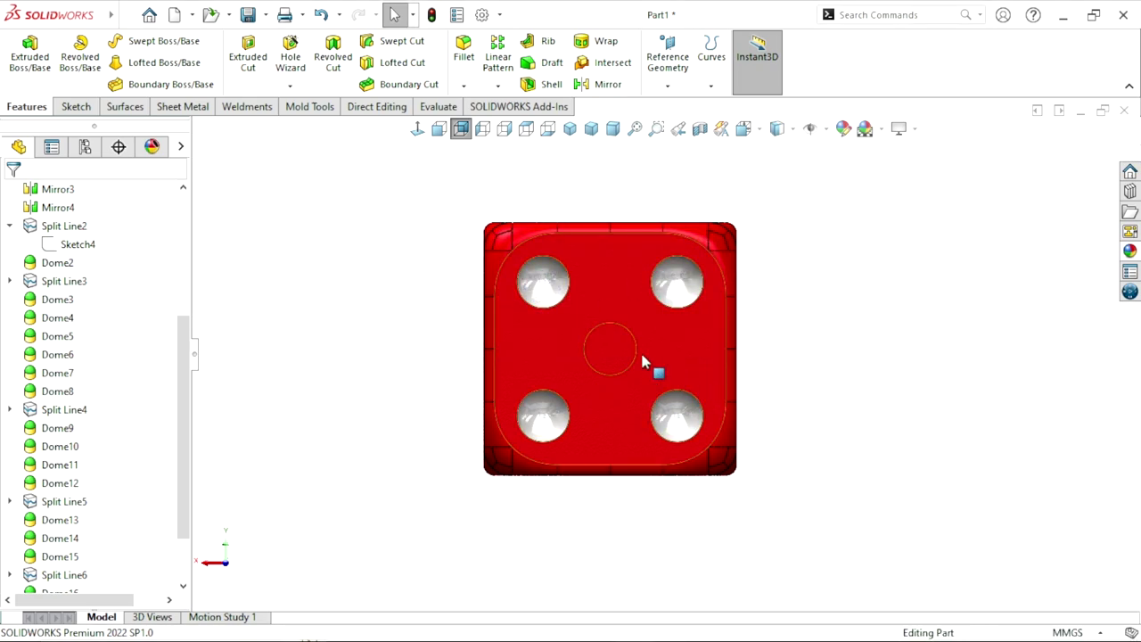
Dome the centre circle face, then orbit to view another face.
left_click(611, 348)
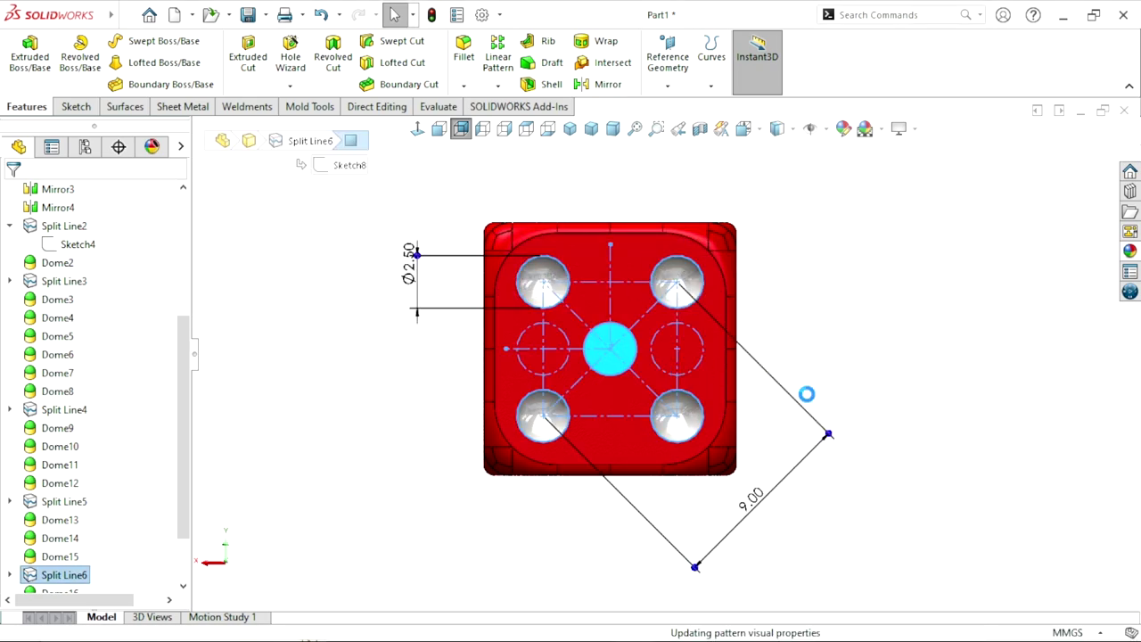
left_click(894, 374)
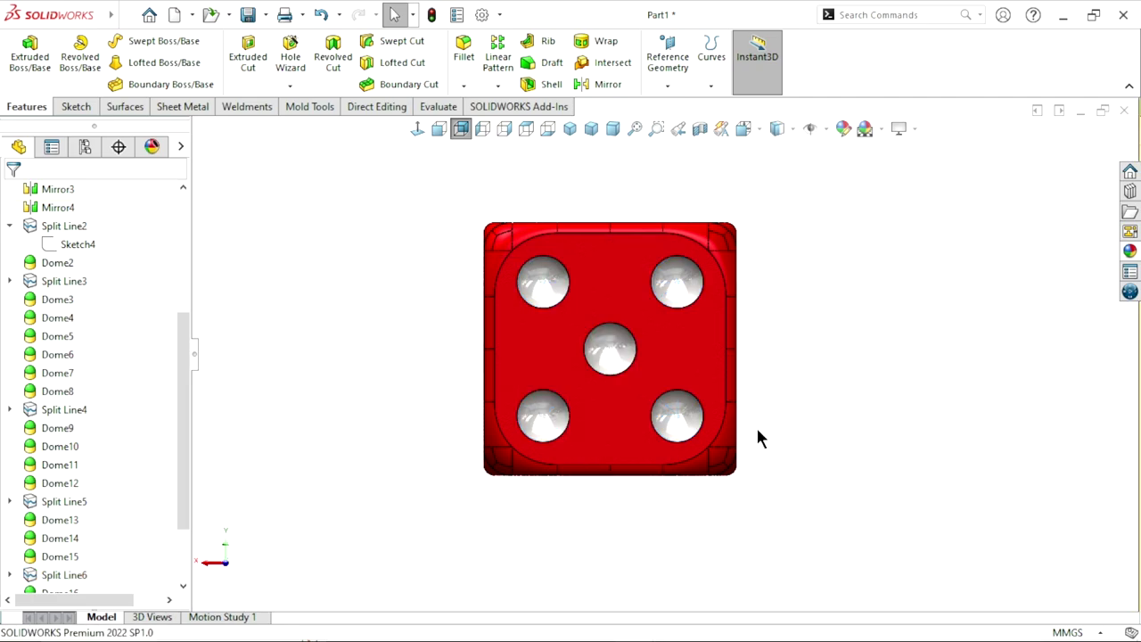
mouse_move(756, 436)
middle_mouse_down()
mouse_move(674, 360)
mouse_move(733, 429)
mouse_move(656, 377)
middle_mouse_up()
Start a sketch on the die's top face, viewed straight on, with the earlier pip layout copied in.
left_click(642, 351)
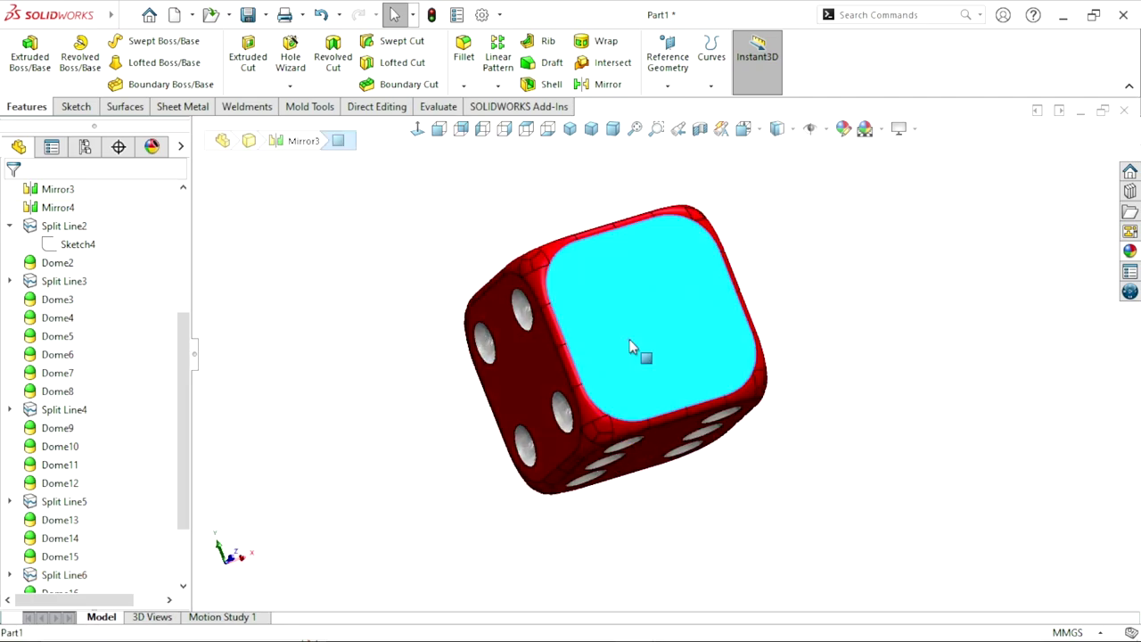
left_click(706, 298)
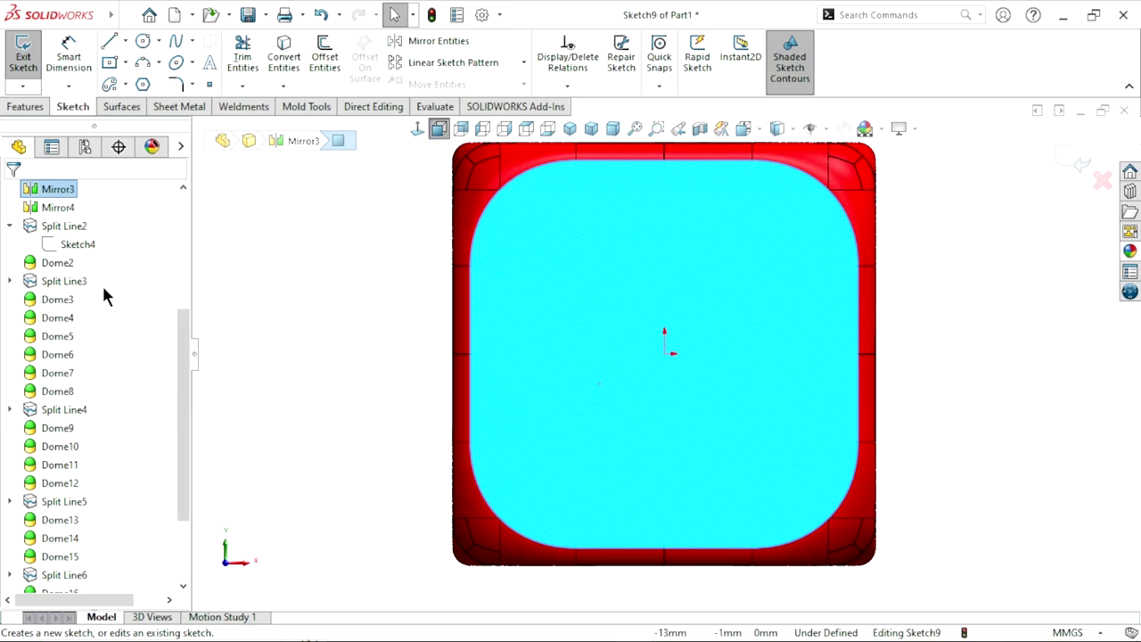
left_click(78, 246)
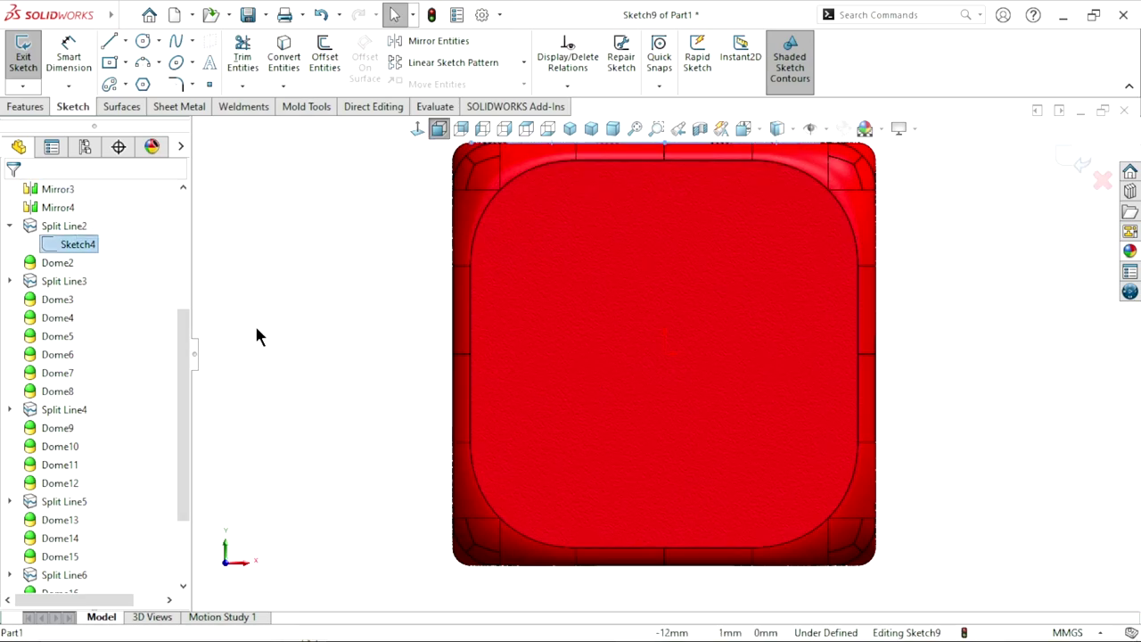
scroll(580, 419, "up", 3)
scroll(696, 387, "down", 3)
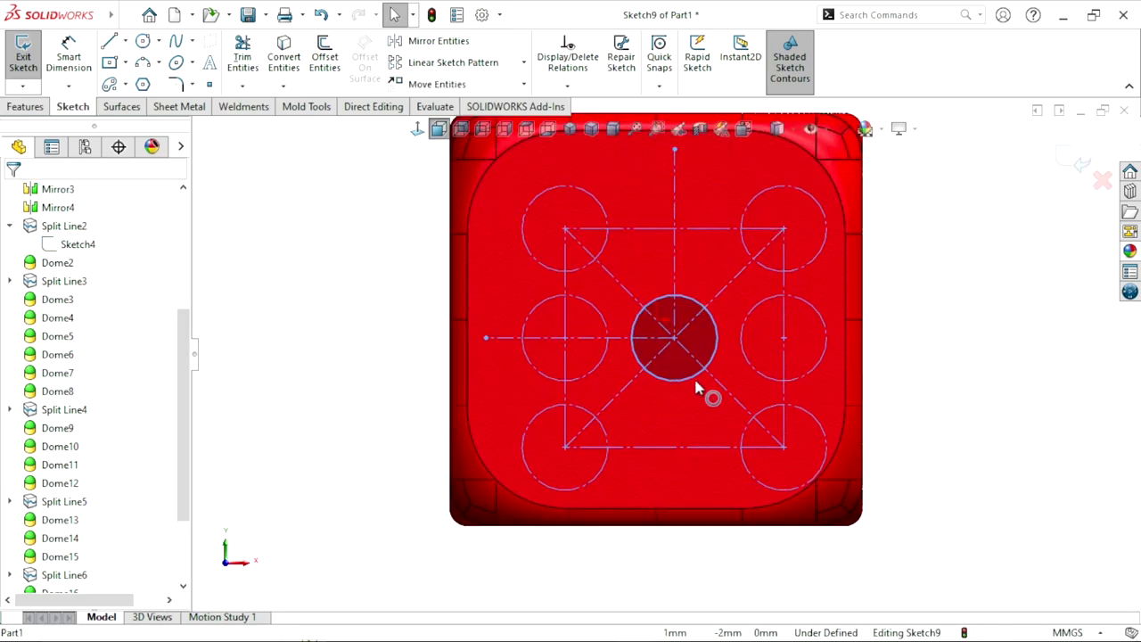
Make the copied layout's centre point coincident with the part origin.
left_click(696, 388)
left_click(661, 324)
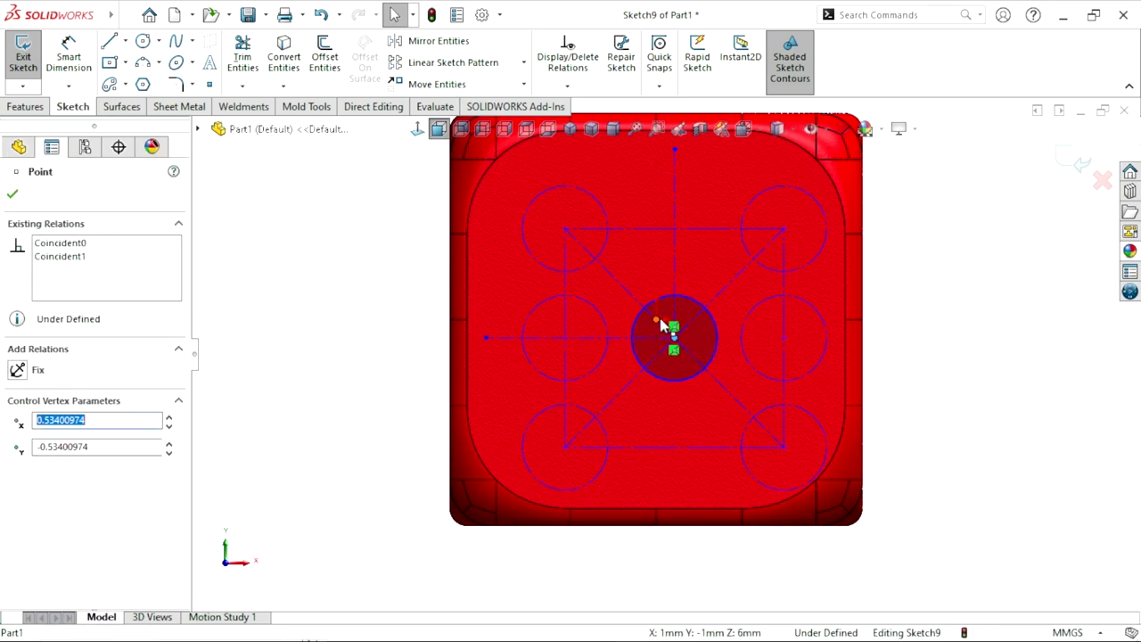
left_click(674, 336)
left_click(656, 319, "ctrl")
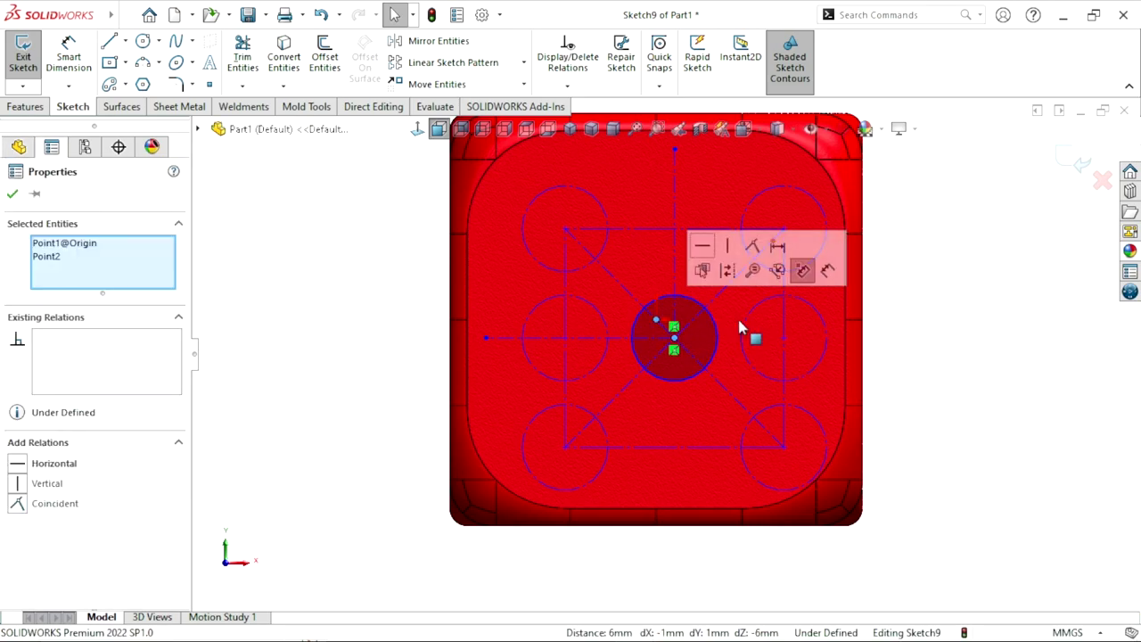
left_click(751, 246)
scroll(713, 382, "up", 3)
scroll(922, 356, "down", 1)
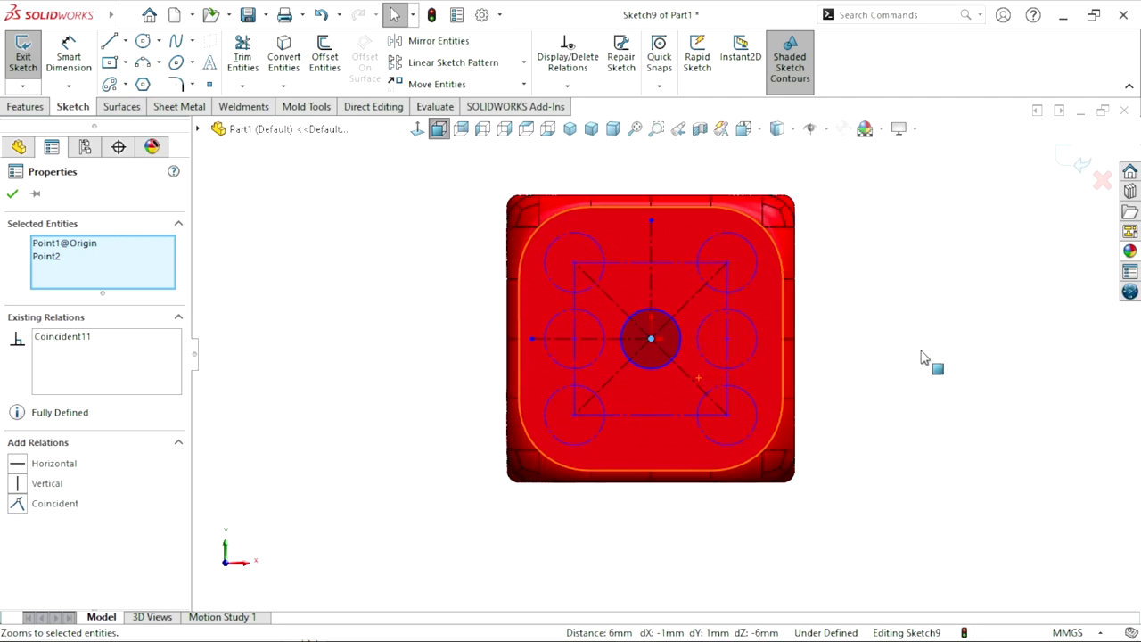
left_click(922, 356)
Dimension a corner circle at Ø2.50 and the diagonal construction line at 9 mm.
left_click(68, 57)
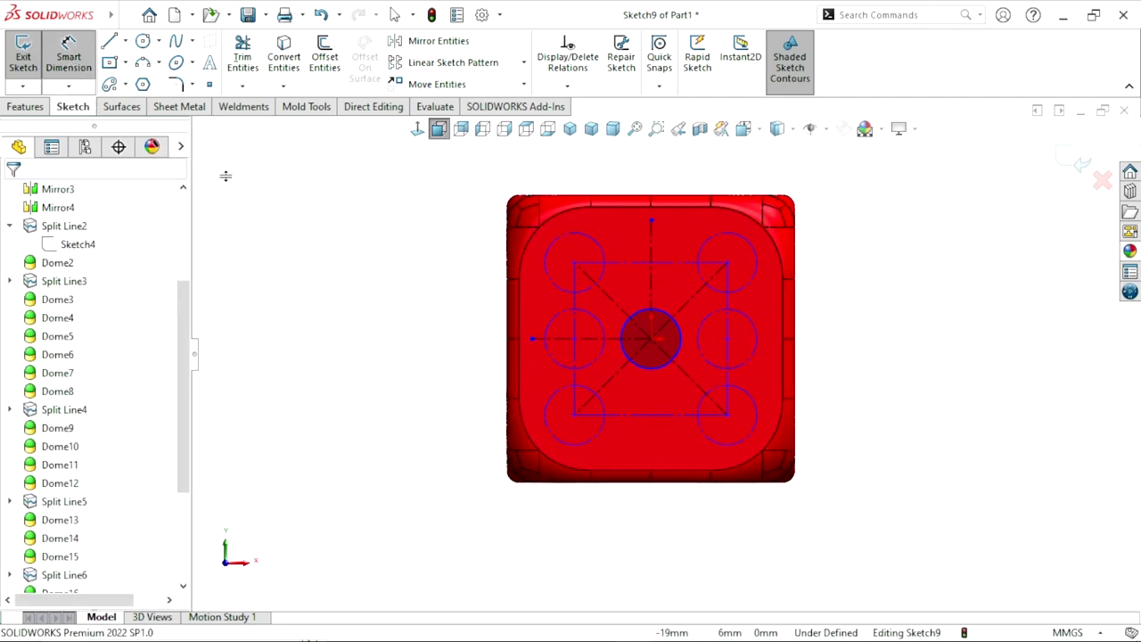
left_click(548, 271)
left_click(475, 310)
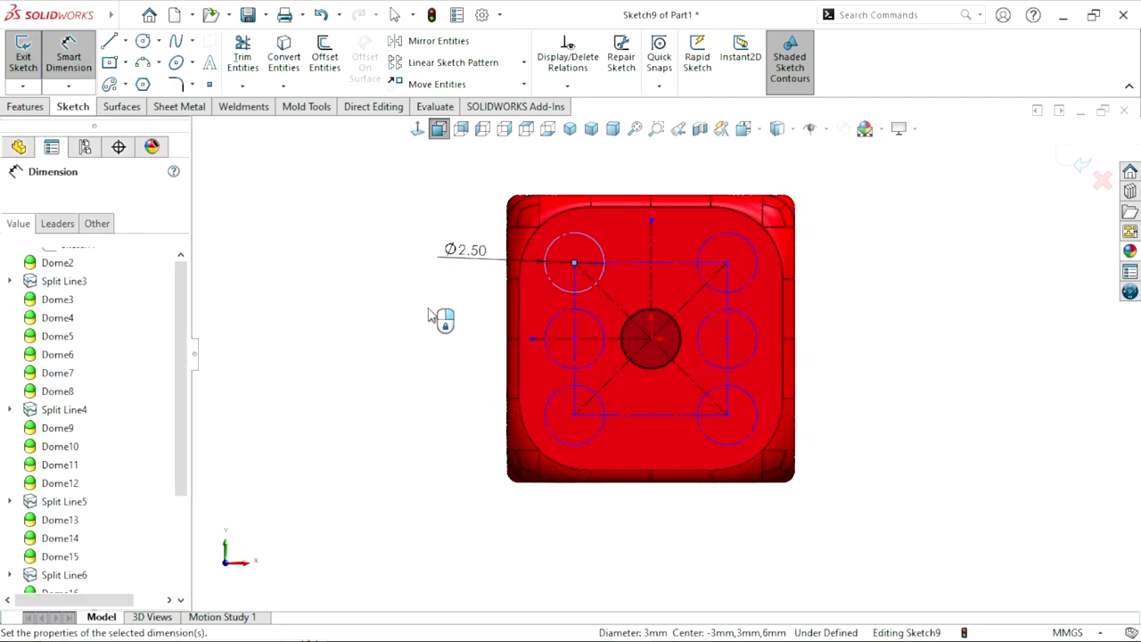
key("Return")
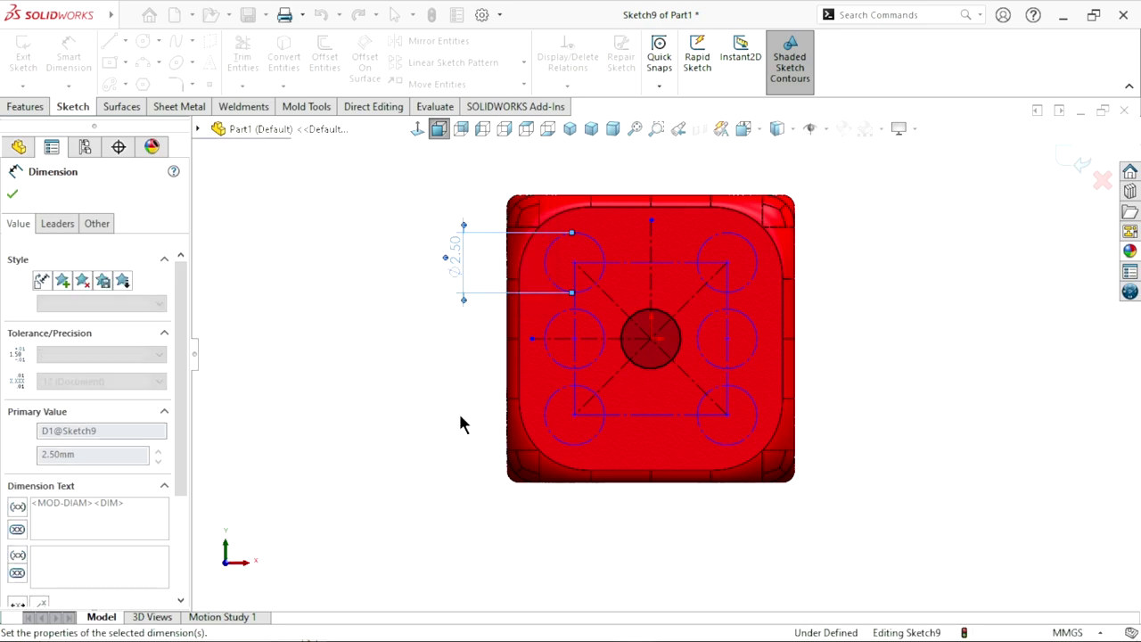
left_click(622, 372)
left_click(817, 506)
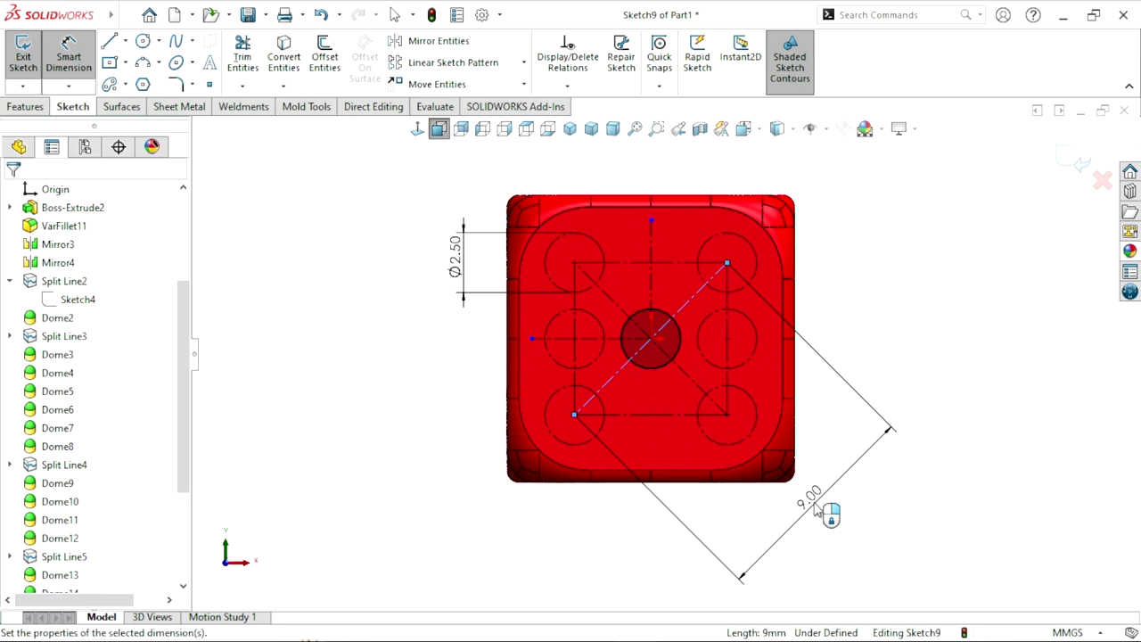
left_click(817, 506)
left_click(766, 480)
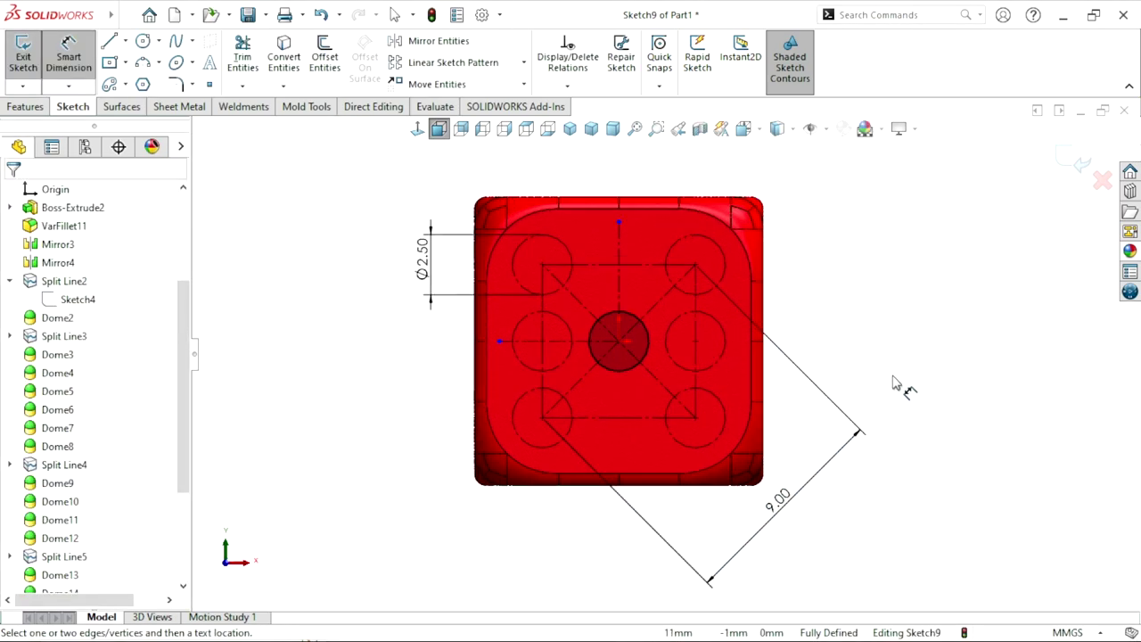
key("Escape")
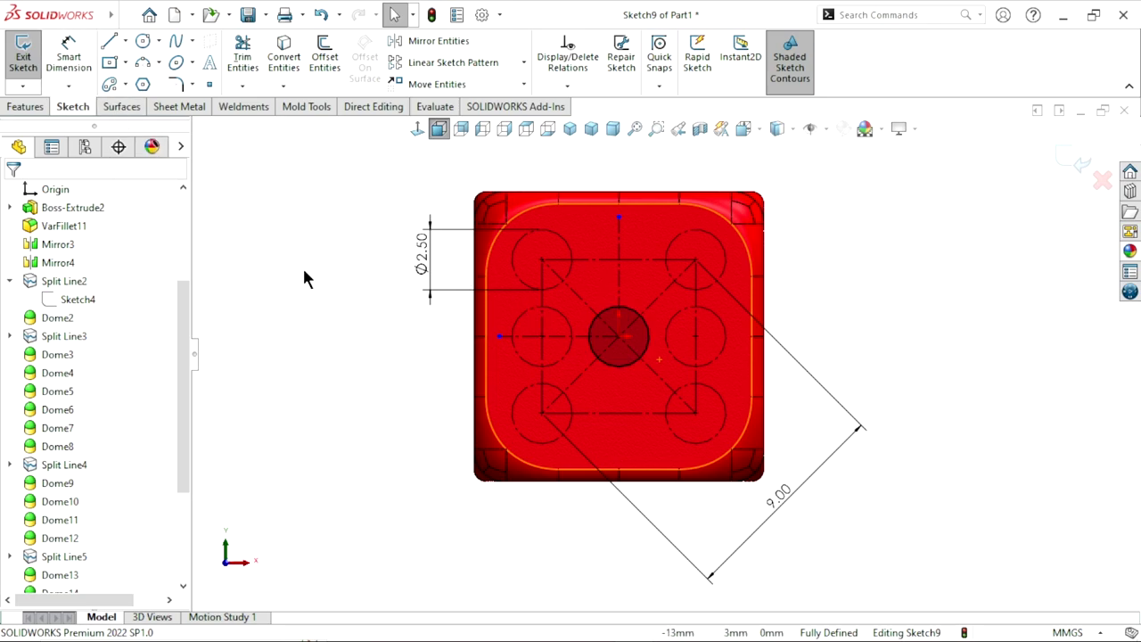
Keep the top-right and bottom-left circles as real geometry rather than construction.
left_click(727, 279)
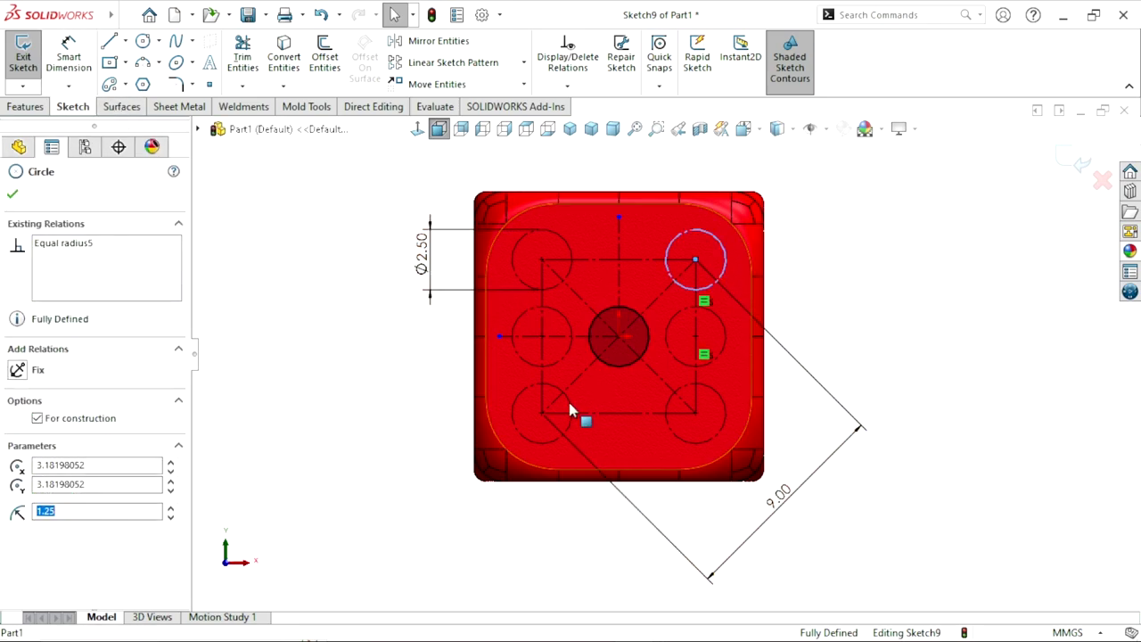
left_click(569, 397, "ctrl")
left_click(1012, 374)
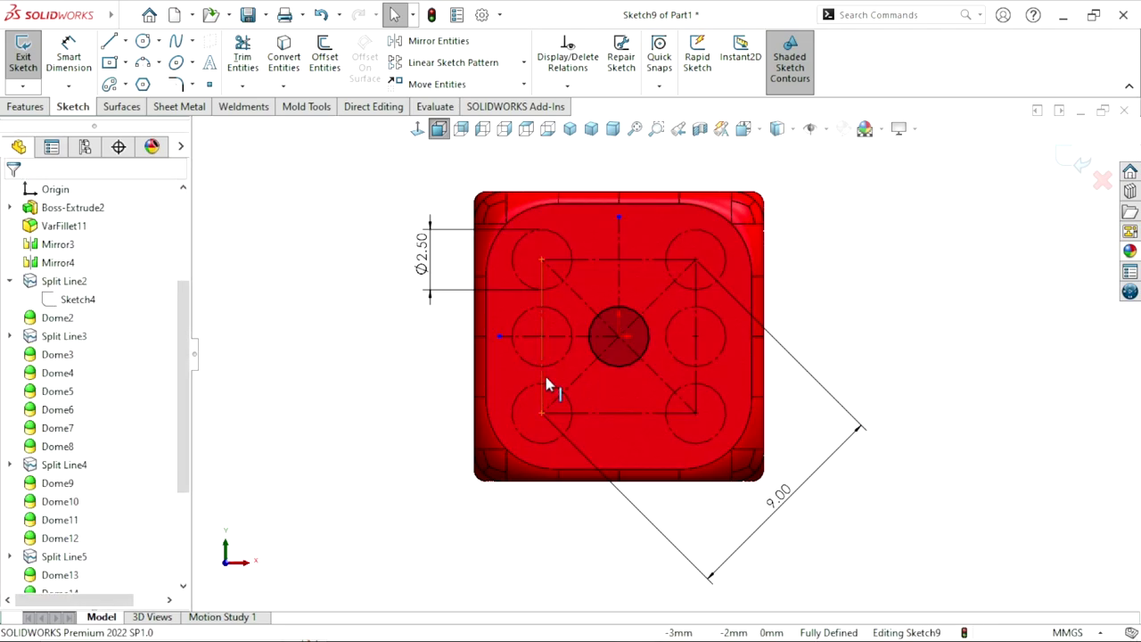
left_click(553, 395)
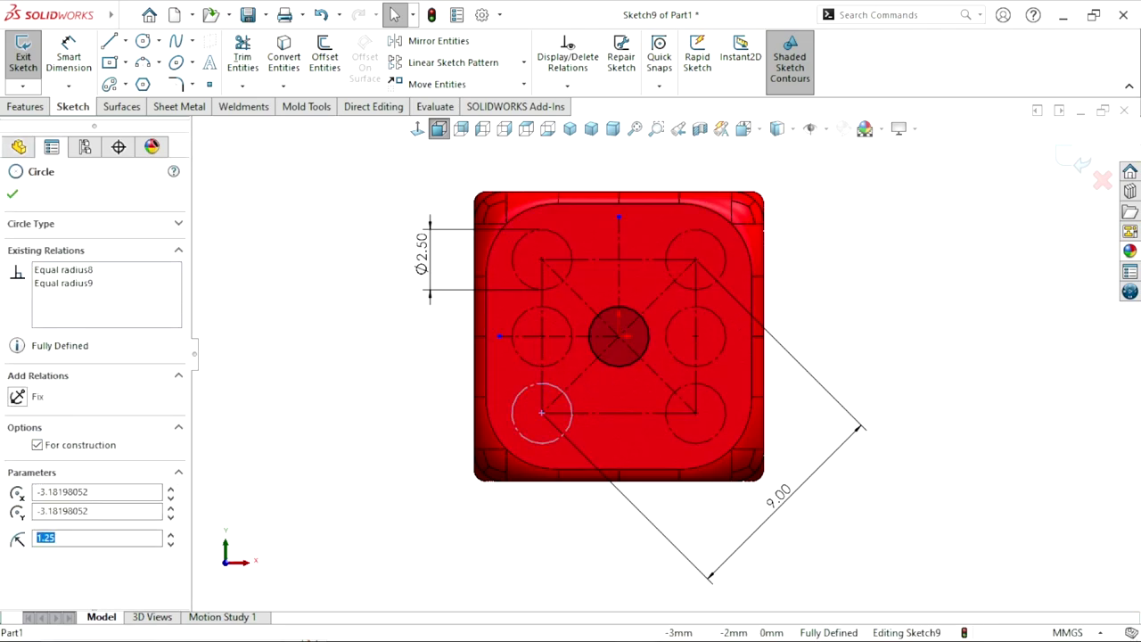
left_click(728, 275, "ctrl")
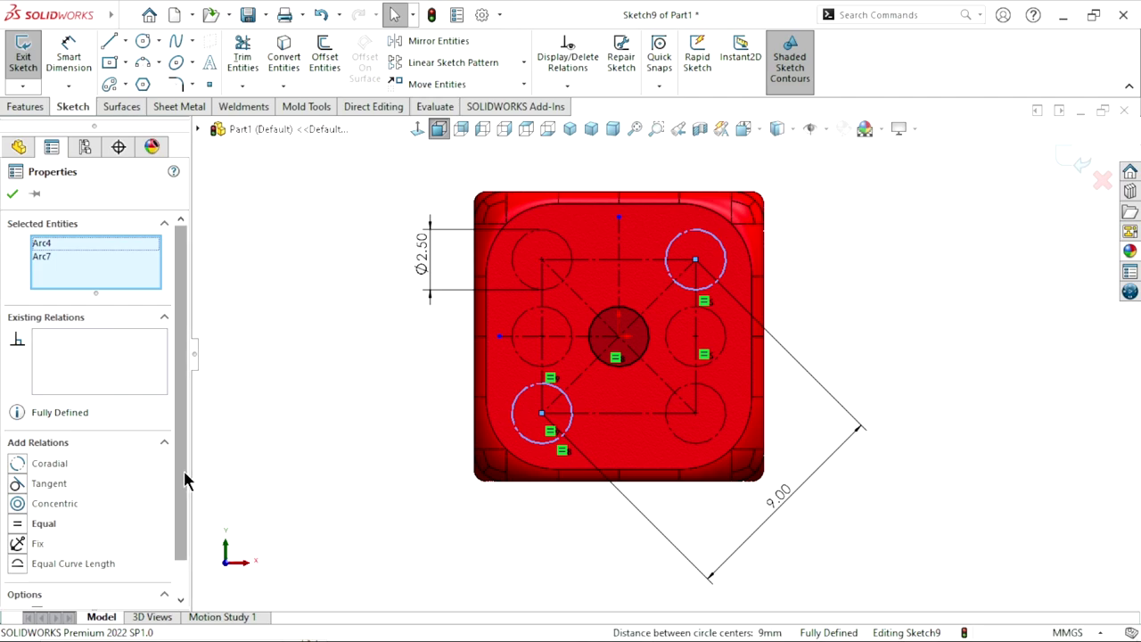
scroll(183, 469, "down", 1)
left_click(37, 573)
left_click(42, 571)
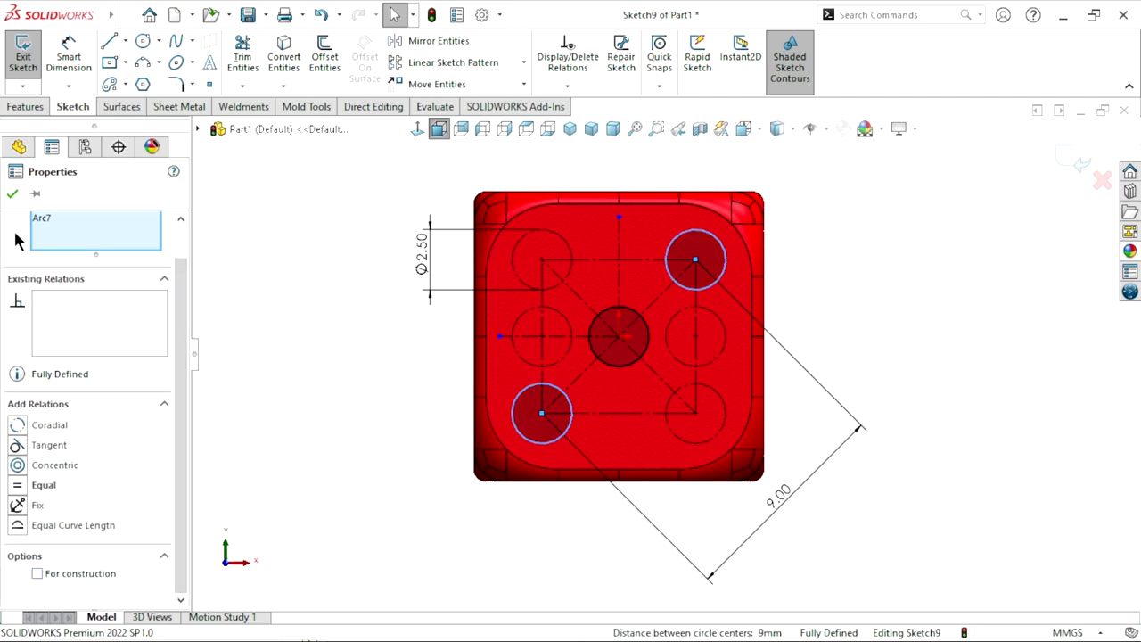
left_click(378, 356)
Check the centre circle is construction, leaving only the two-pip layout.
left_click(627, 366)
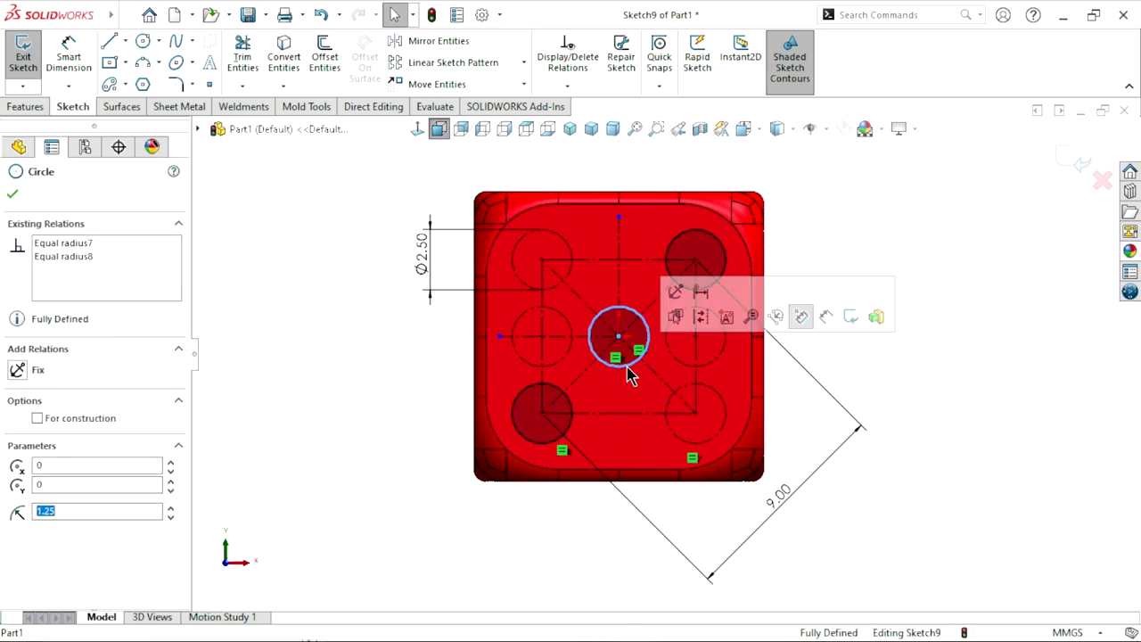
left_click(978, 428)
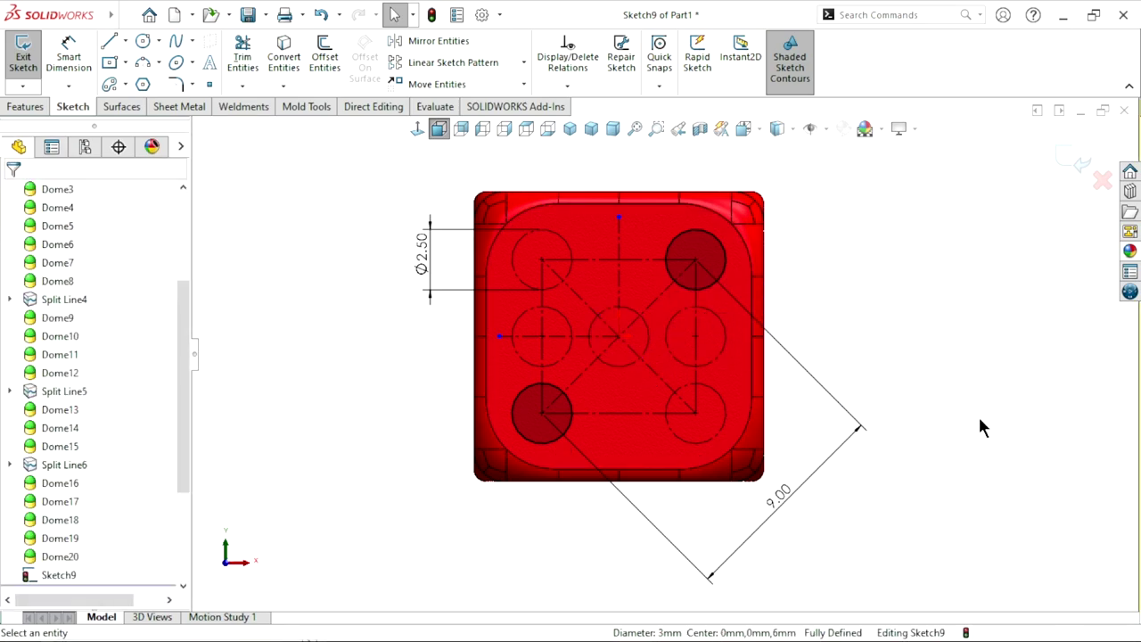
scroll(702, 419, "up", 2)
scroll(732, 339, "down", 2)
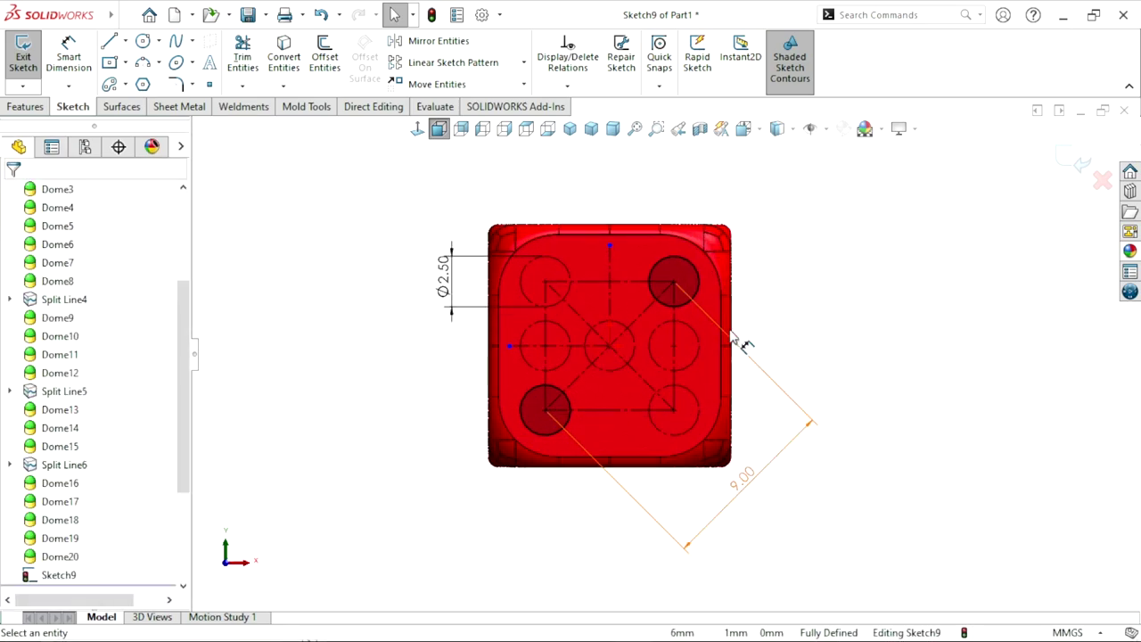
scroll(83, 198, "up", 3)
left_click(26, 107)
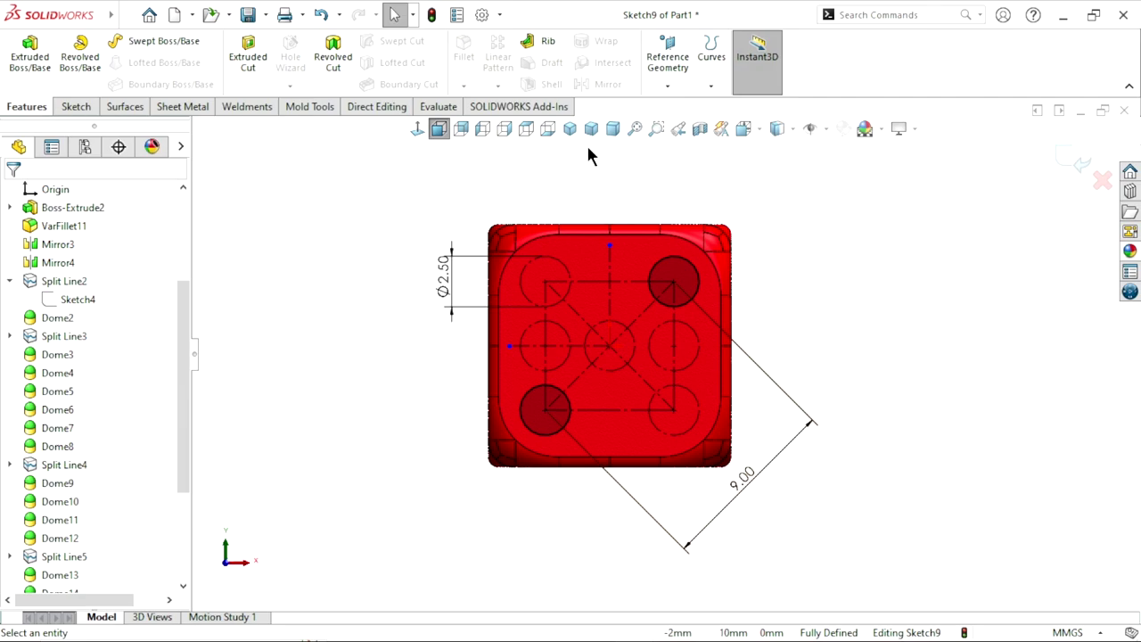
Split the die's front face with the two corner circles of Sketch9.
left_click(708, 87)
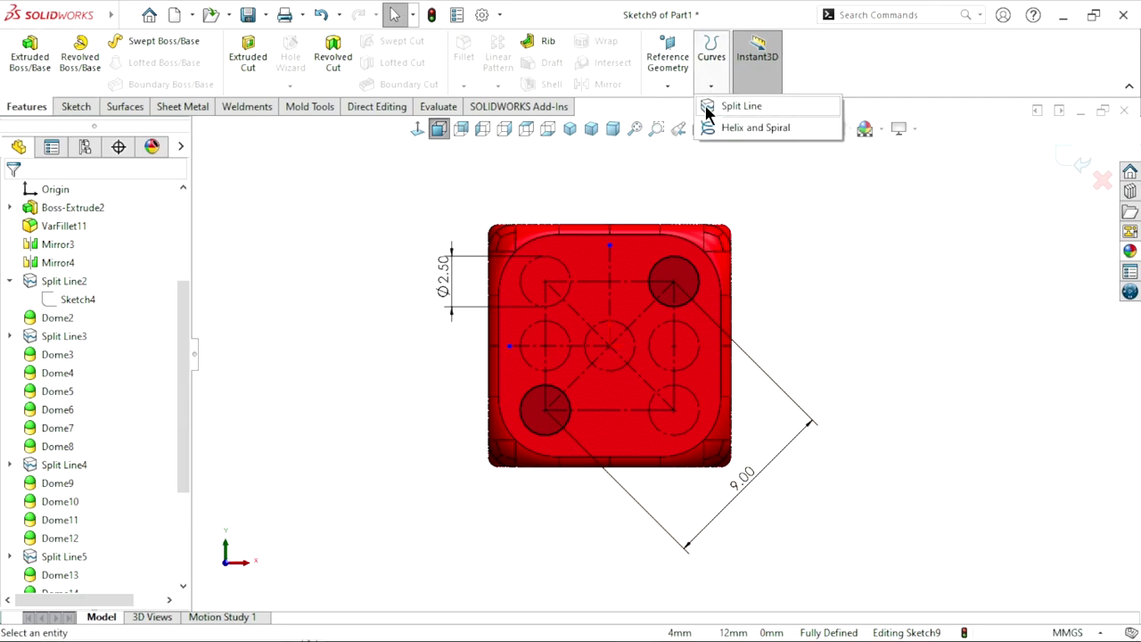
left_click(707, 107)
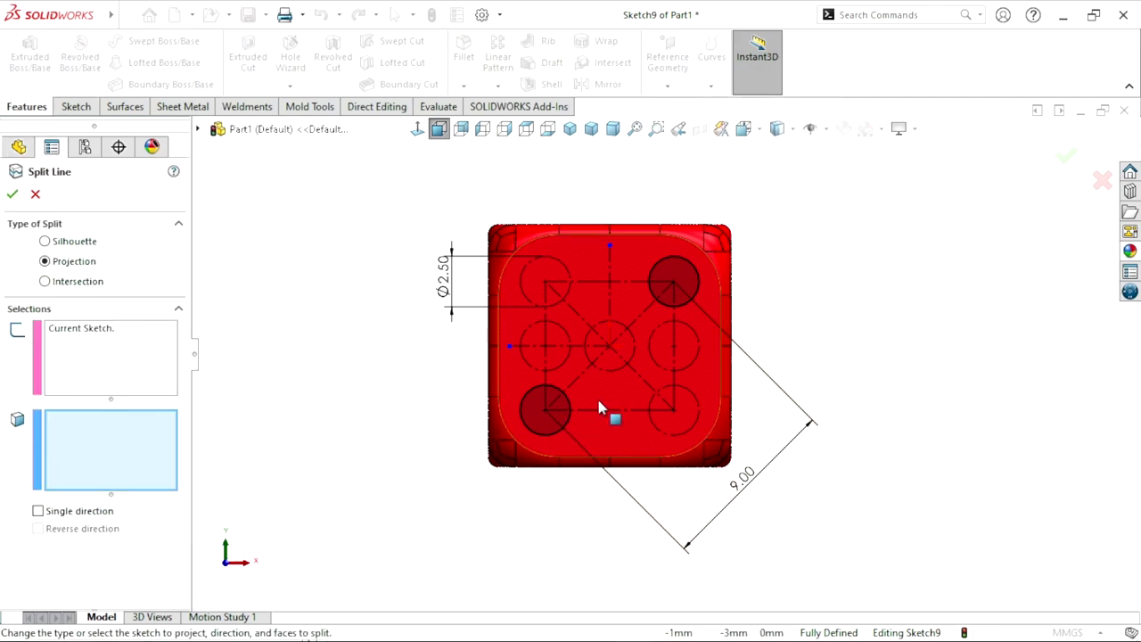
left_click(542, 399)
left_click(33, 194)
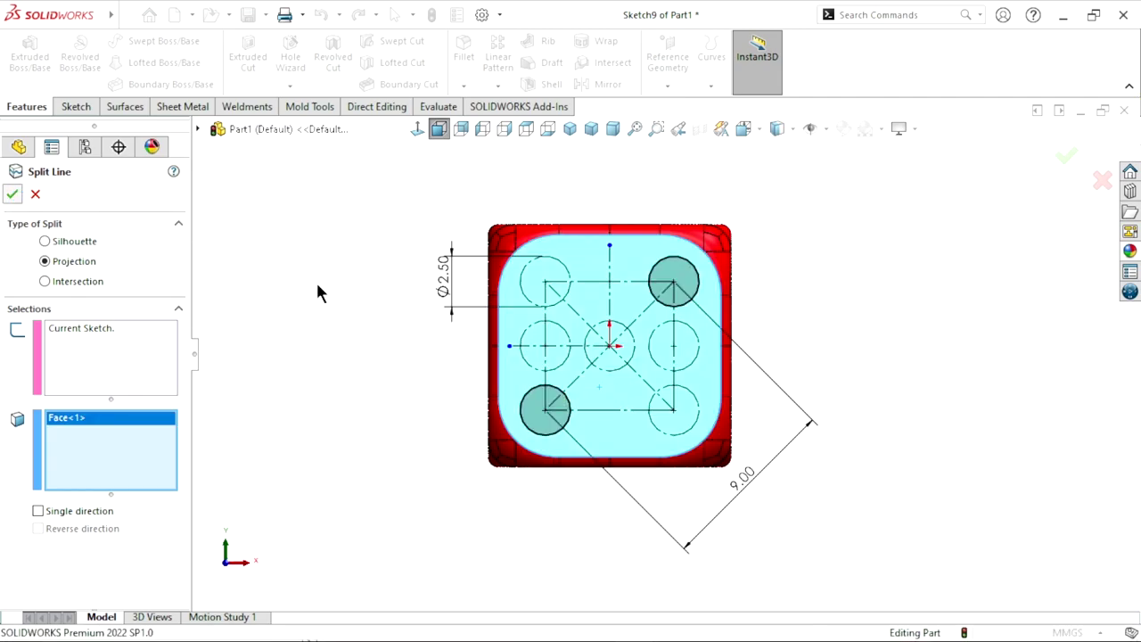
Dome the top-right and bottom-left circular faces like Dome2.
left_click(54, 318)
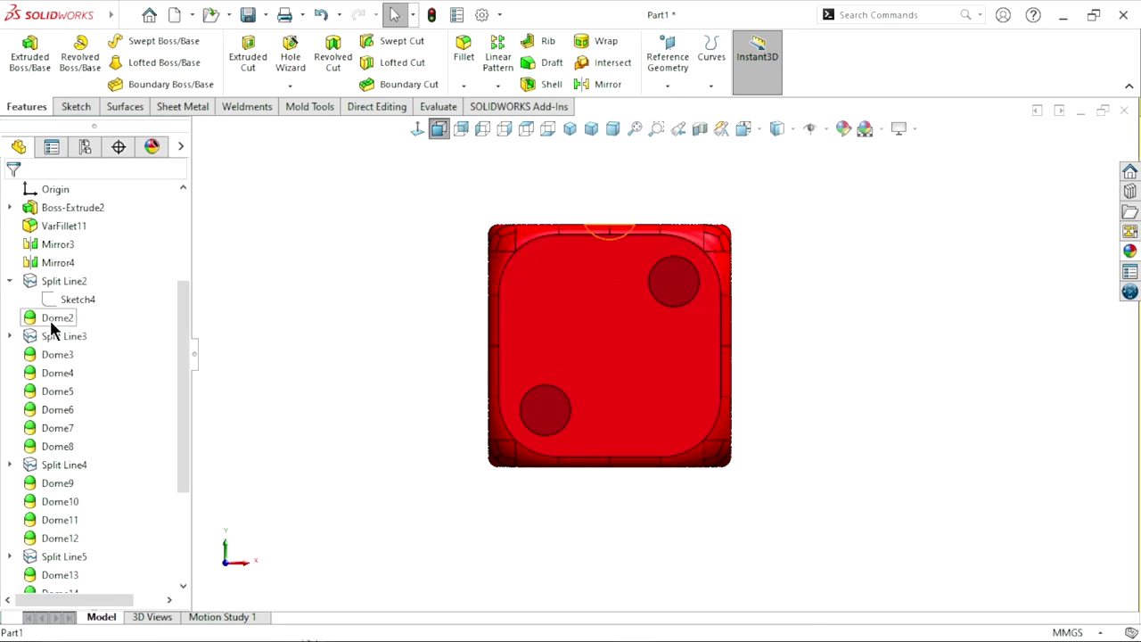
left_click(362, 394)
left_click(677, 291)
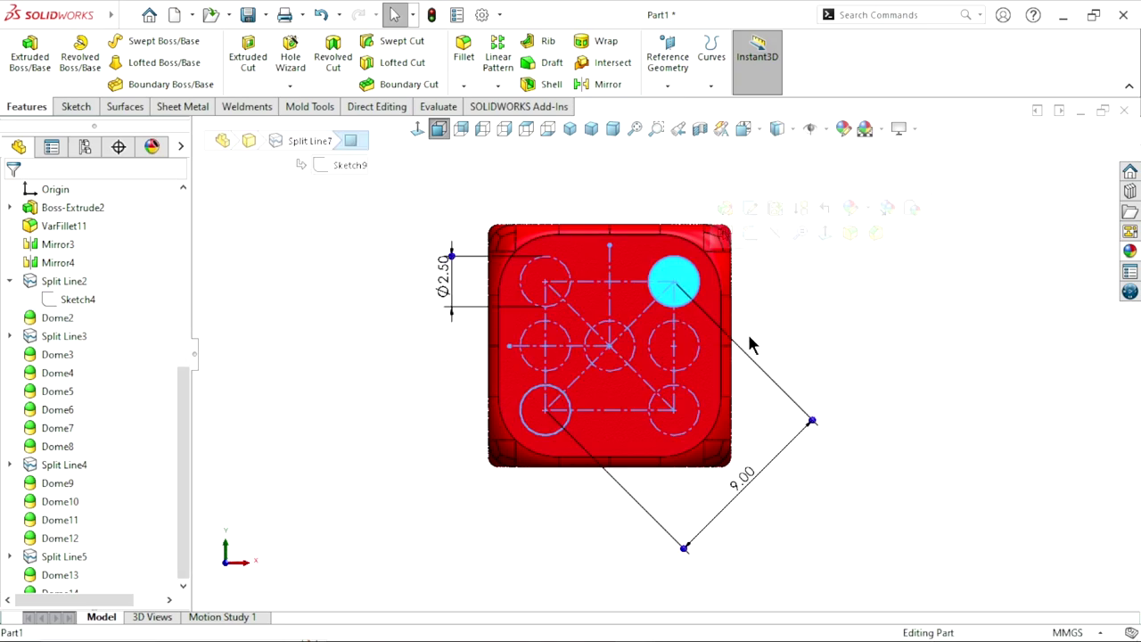
left_click(534, 415, "ctrl")
key("Return")
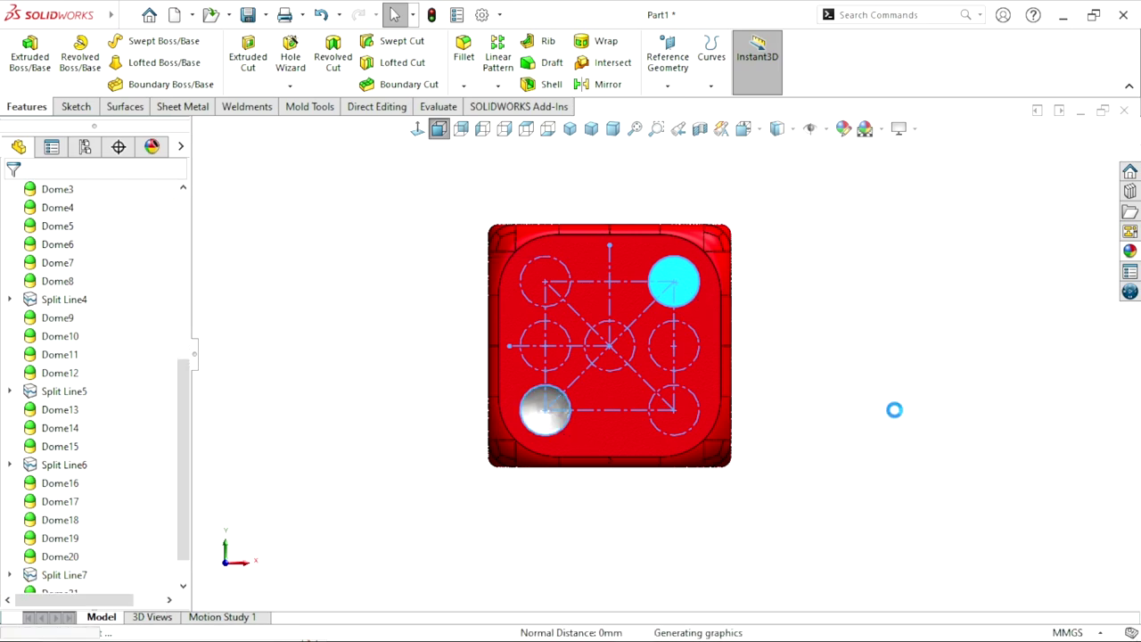
Set the display style to Shaded without edges.
middle_click_drag(721, 349, 761, 425)
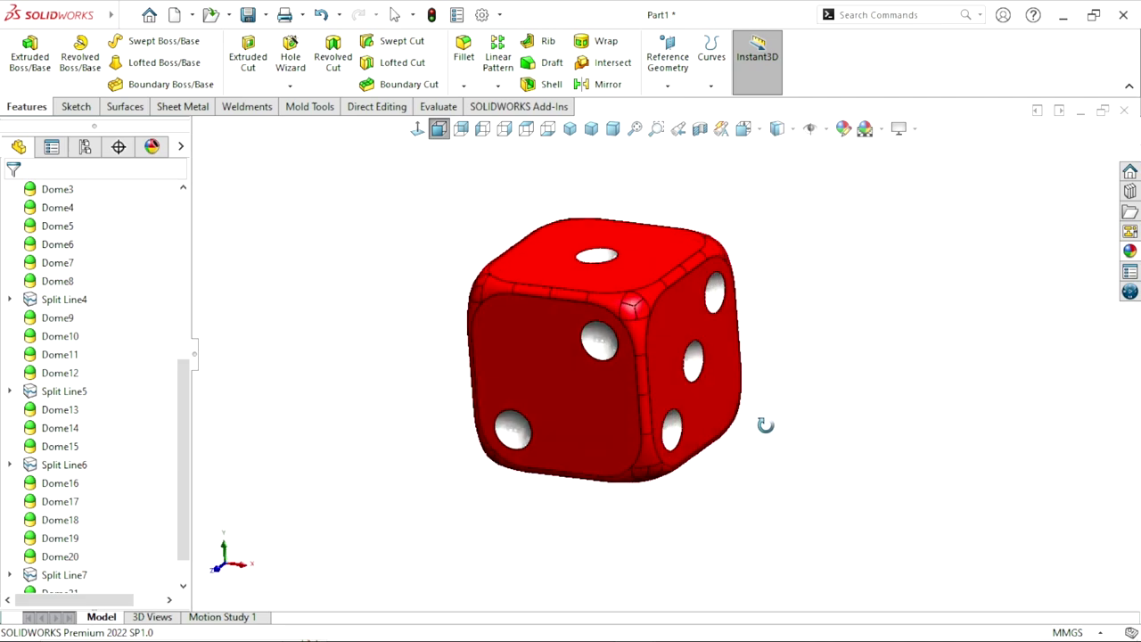
left_click(792, 132)
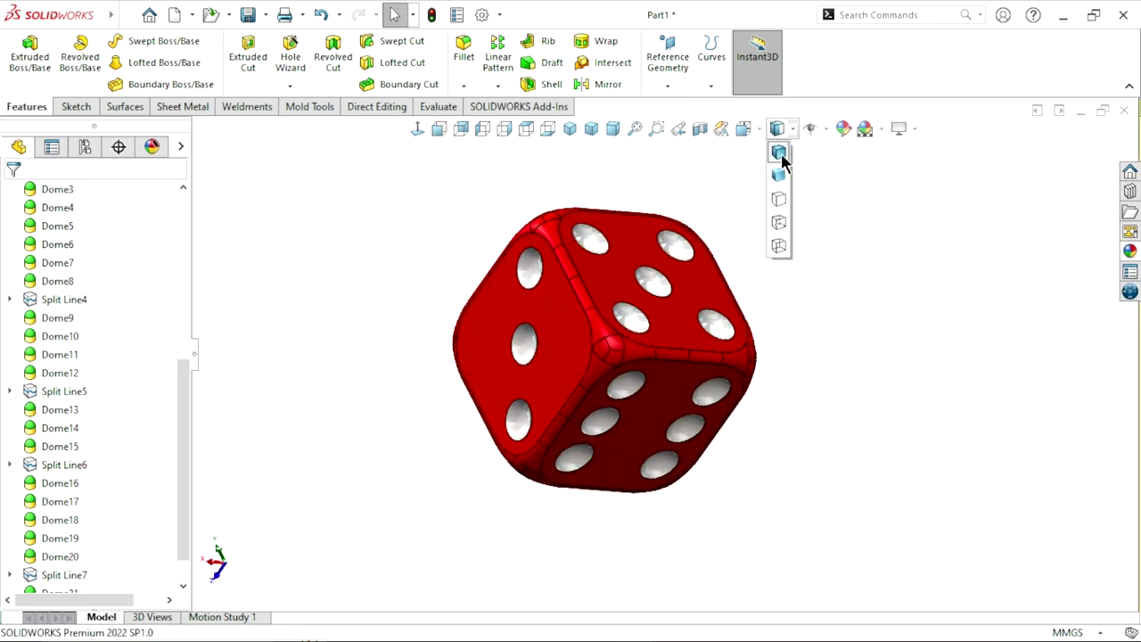
left_click(778, 176)
Orbit the die to inspect the pips on all six faces, one through six.
mouse_move(809, 372)
middle_mouse_down()
mouse_move(606, 364)
mouse_move(601, 375)
middle_mouse_up()
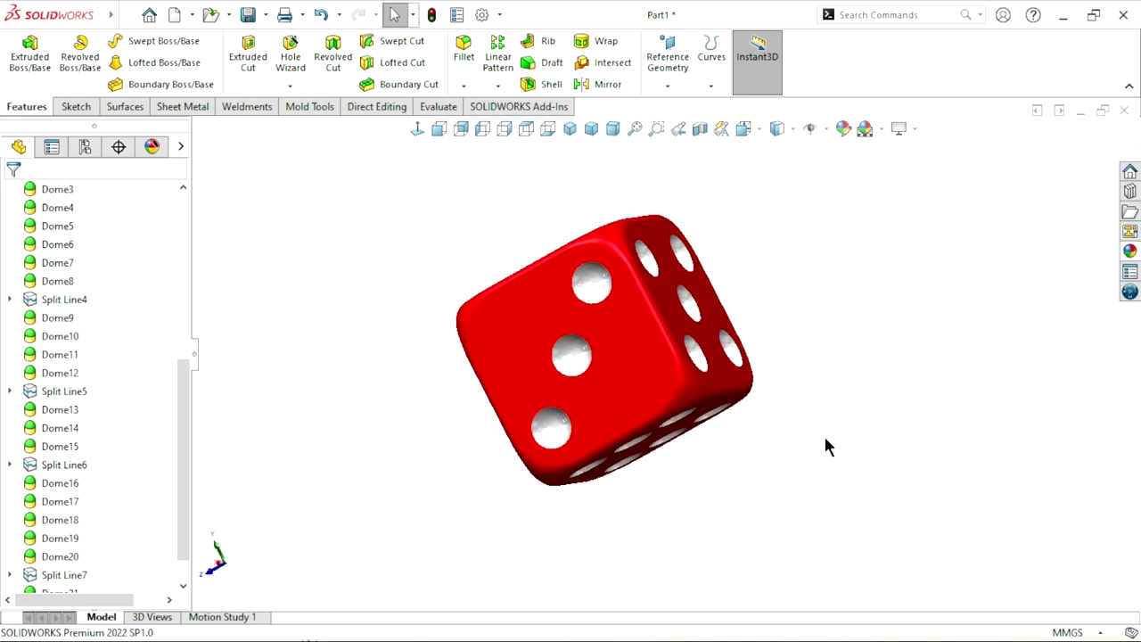
mouse_move(824, 437)
middle_mouse_down()
mouse_move(759, 484)
mouse_move(720, 349)
mouse_move(599, 373)
middle_mouse_up()
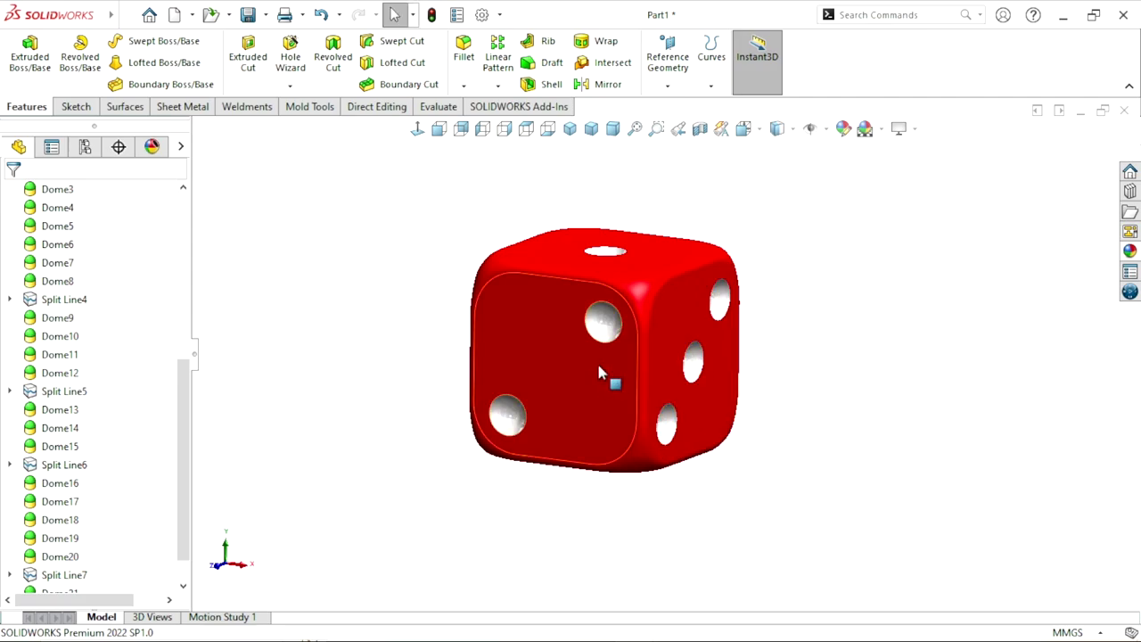
middle_click_drag(849, 319, 759, 383)
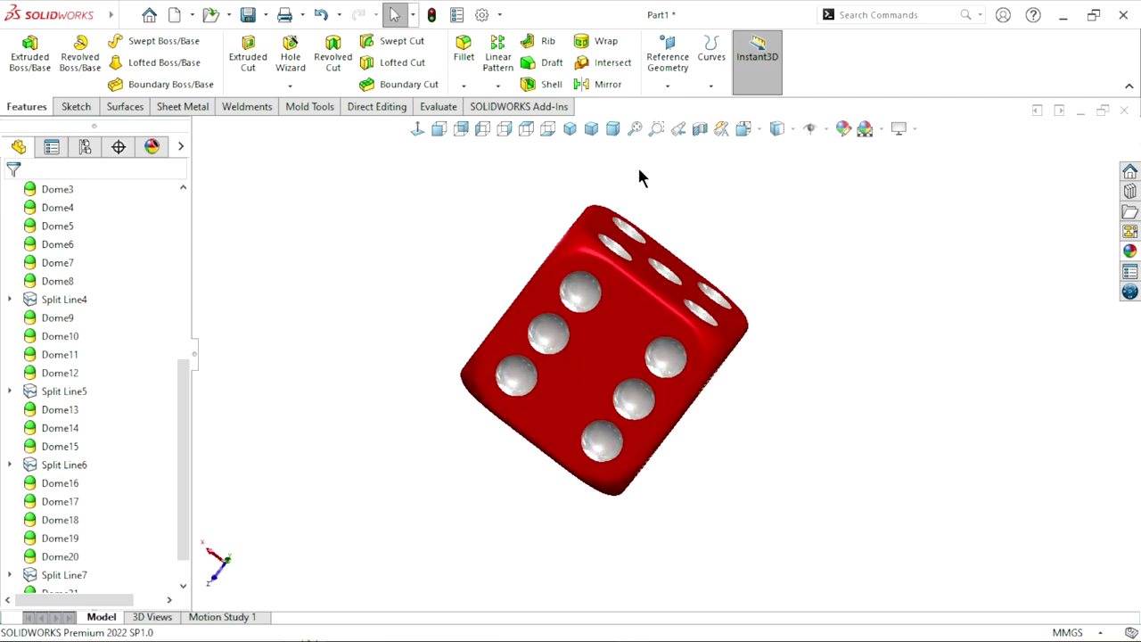
mouse_move(870, 339)
middle_mouse_down()
mouse_move(653, 492)
mouse_move(713, 357)
mouse_move(843, 444)
mouse_move(835, 288)
mouse_move(659, 352)
mouse_move(876, 383)
middle_mouse_up()
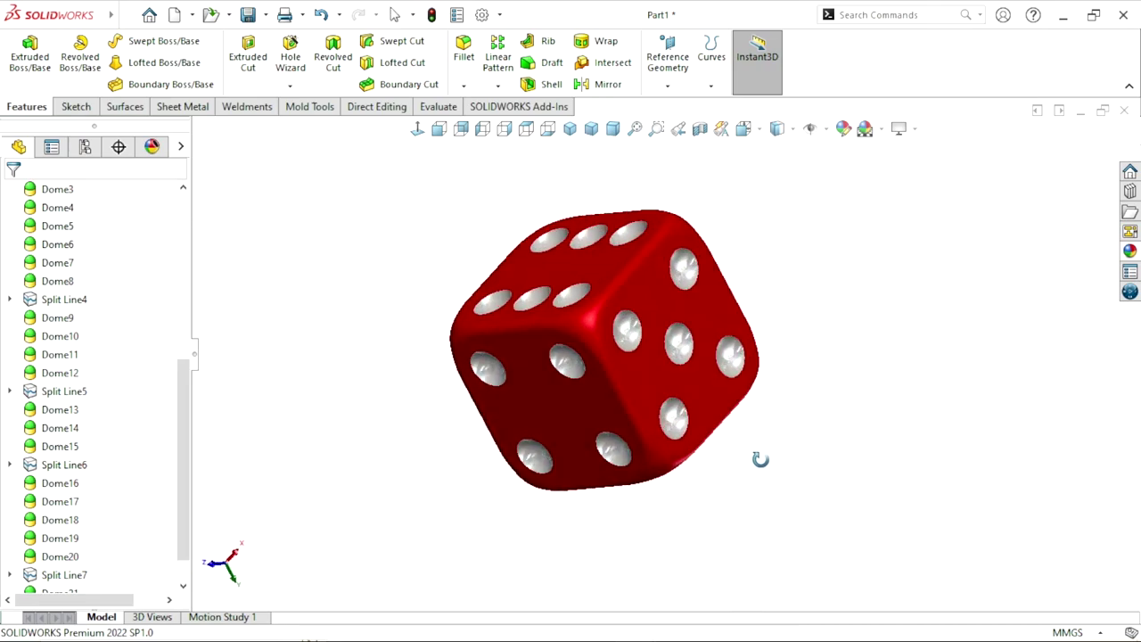
mouse_move(824, 510)
middle_mouse_down()
mouse_move(878, 341)
mouse_move(850, 318)
mouse_move(634, 415)
mouse_move(684, 432)
middle_mouse_up()
middle_click_drag(897, 423, 780, 426)
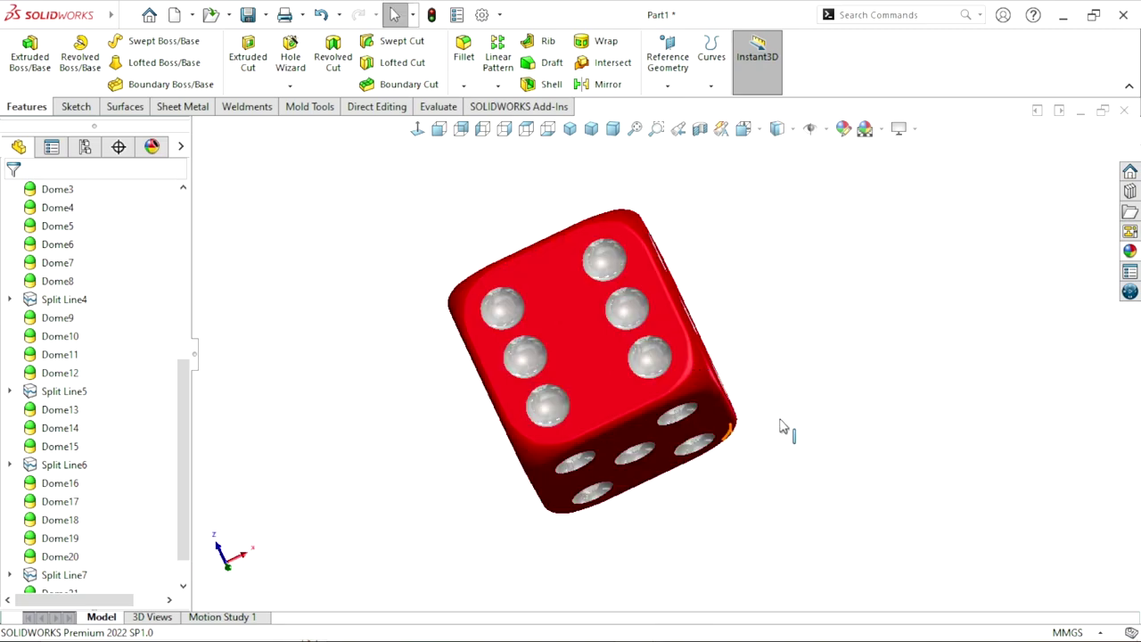
middle_click_drag(726, 461, 823, 410)
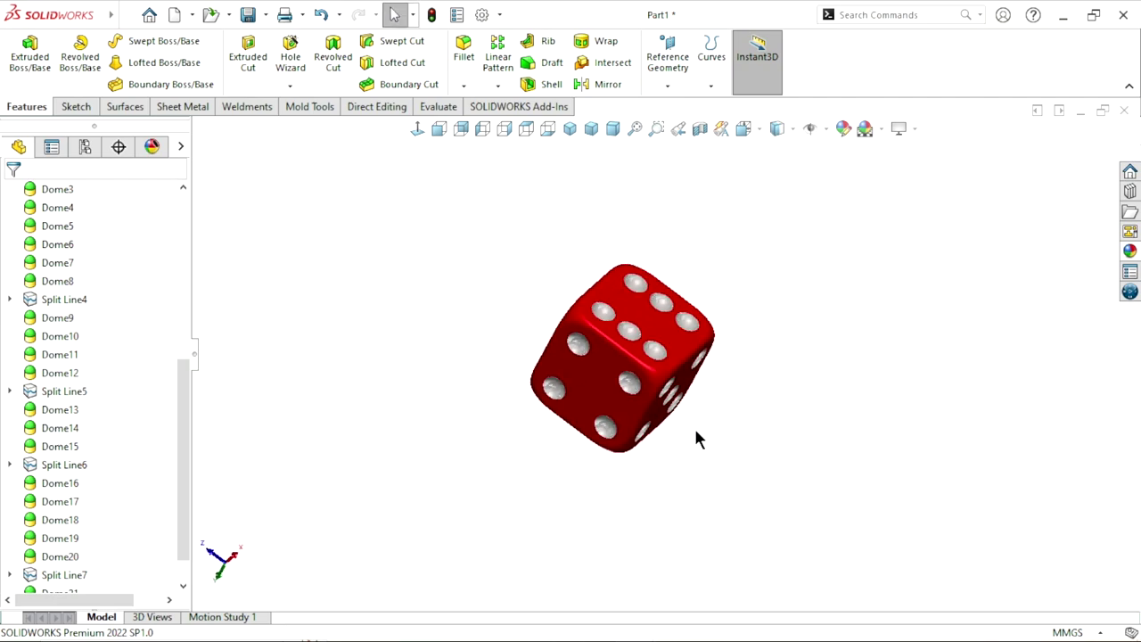
middle_click_drag(677, 379, 748, 507)
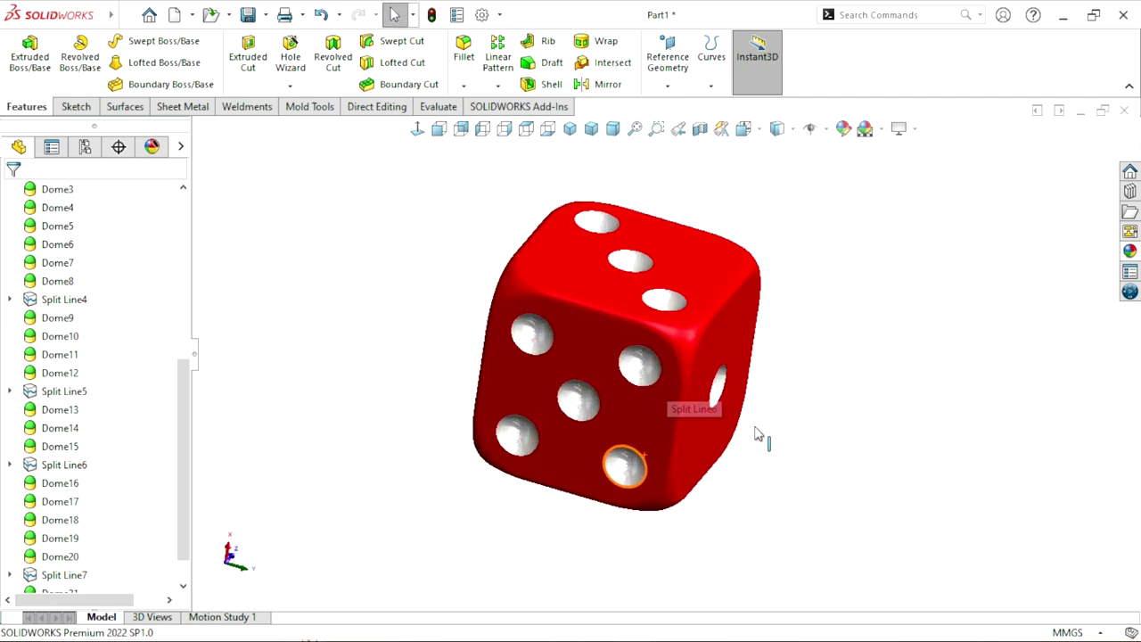
mouse_move(654, 377)
middle_mouse_down()
mouse_move(878, 420)
mouse_move(835, 471)
mouse_move(772, 395)
middle_mouse_up()
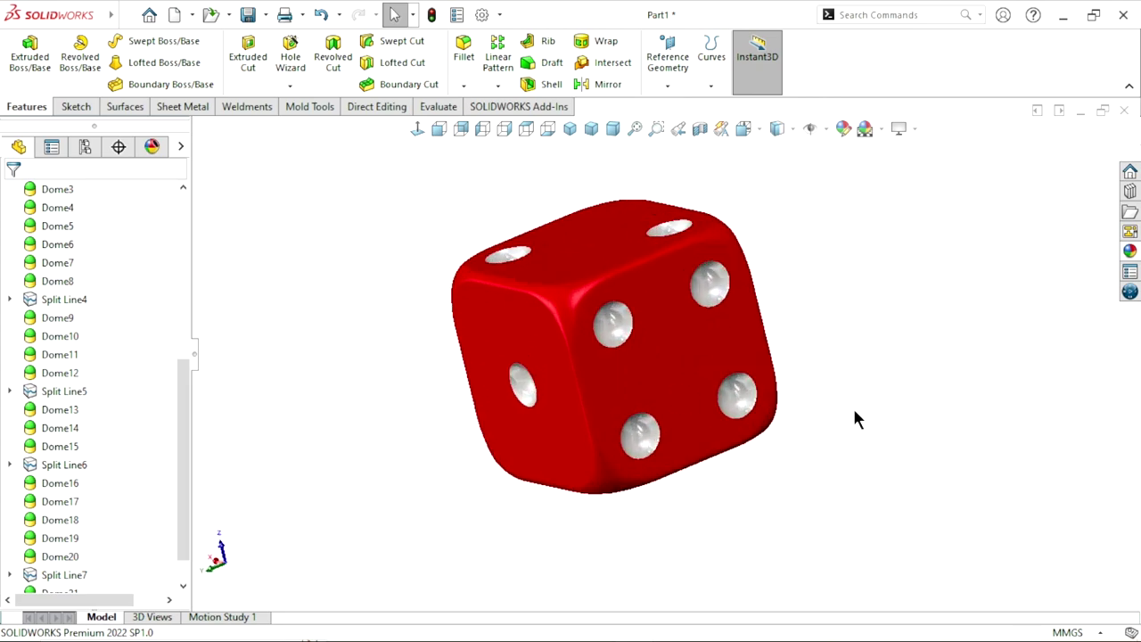
mouse_move(854, 419)
middle_mouse_down()
mouse_move(718, 440)
mouse_move(797, 415)
mouse_move(779, 438)
mouse_move(774, 362)
middle_mouse_up()
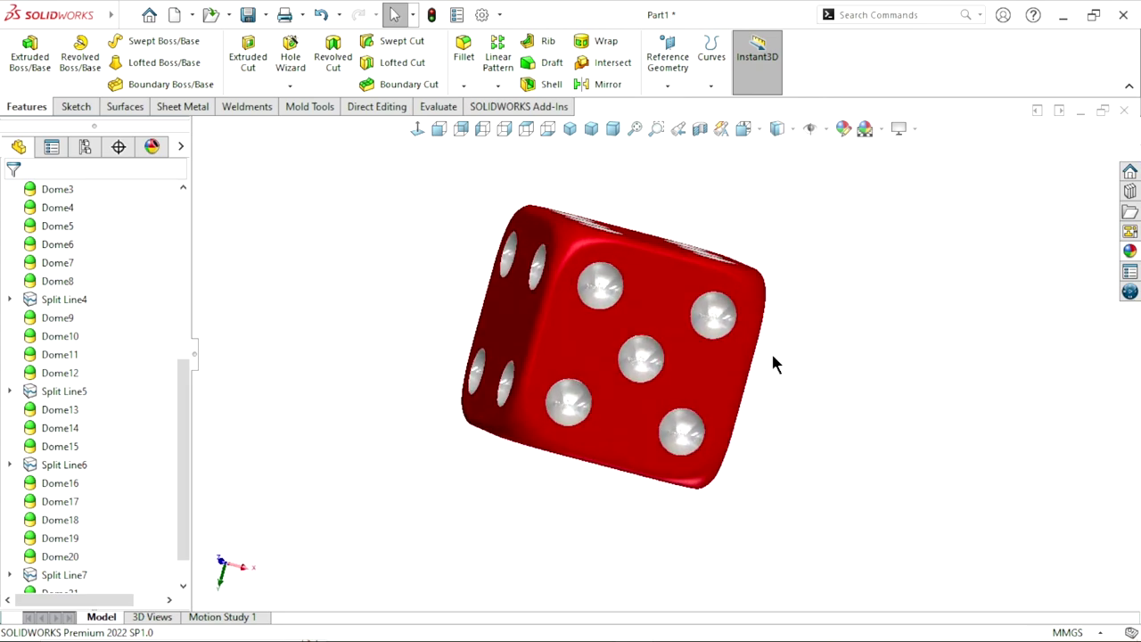